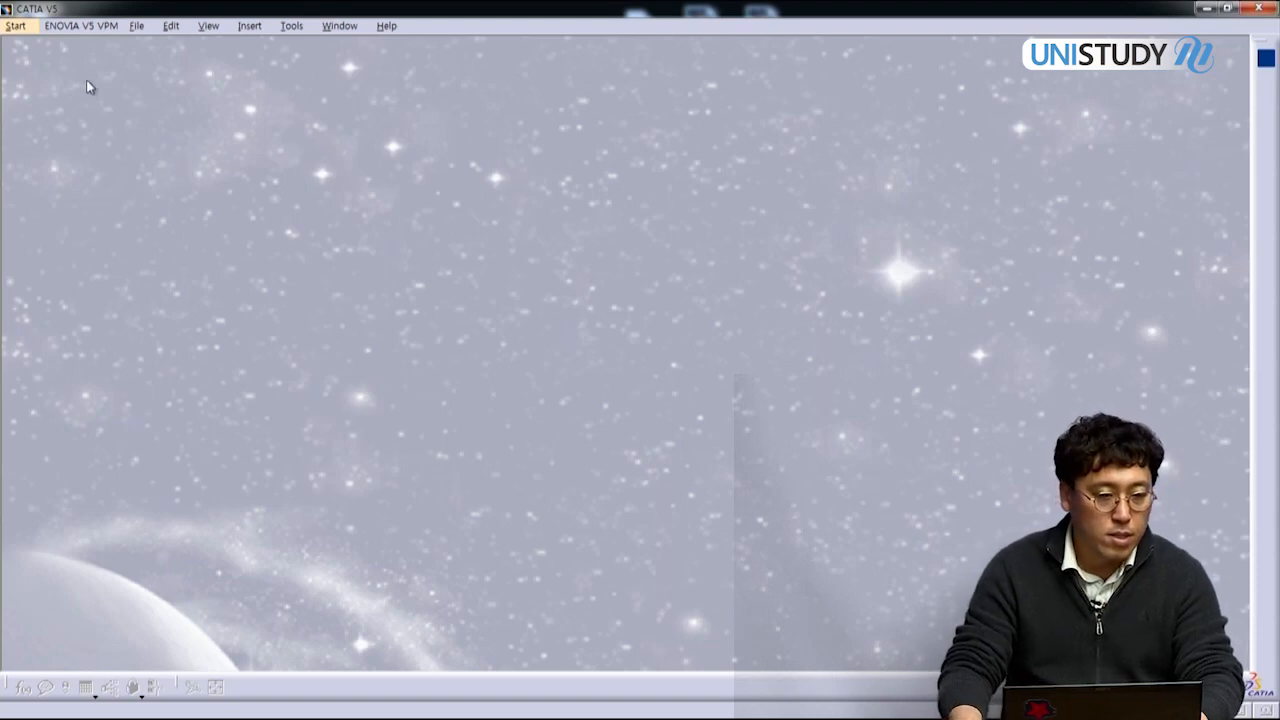
Step: Start a new product in the Assembly Design workbench
click(17, 27)
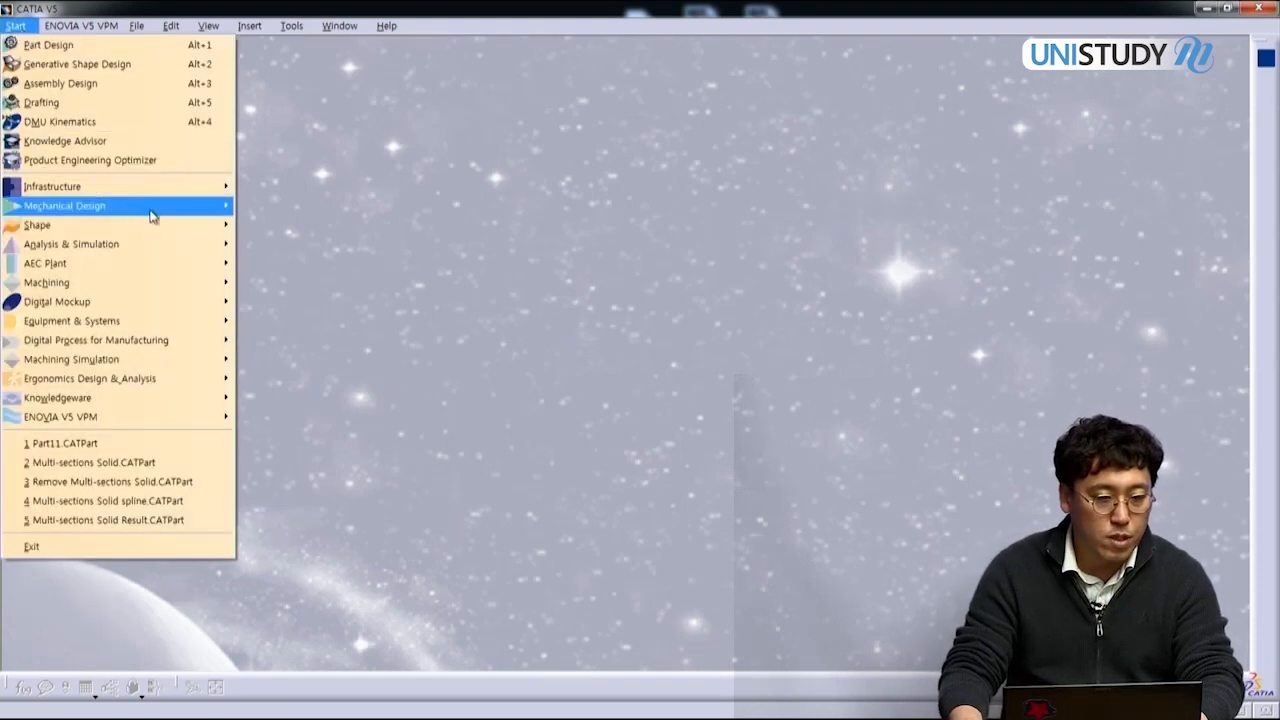
mouse_move(152, 216)
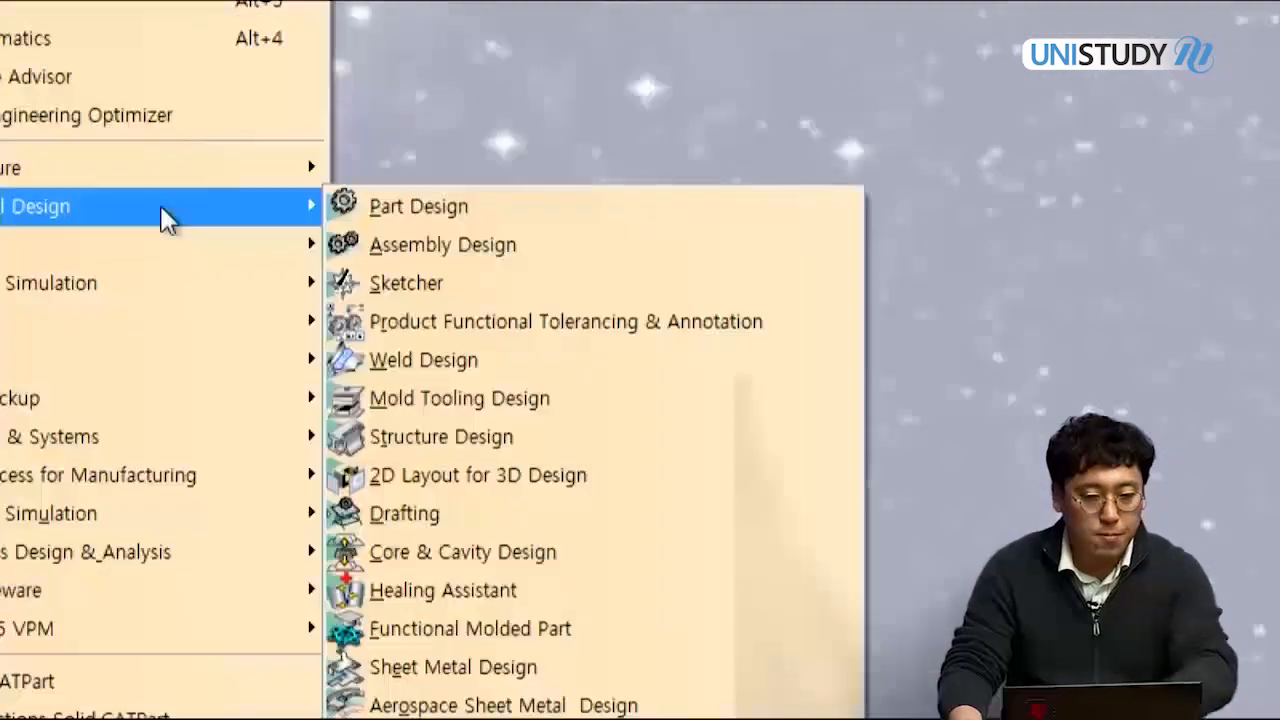
click(533, 245)
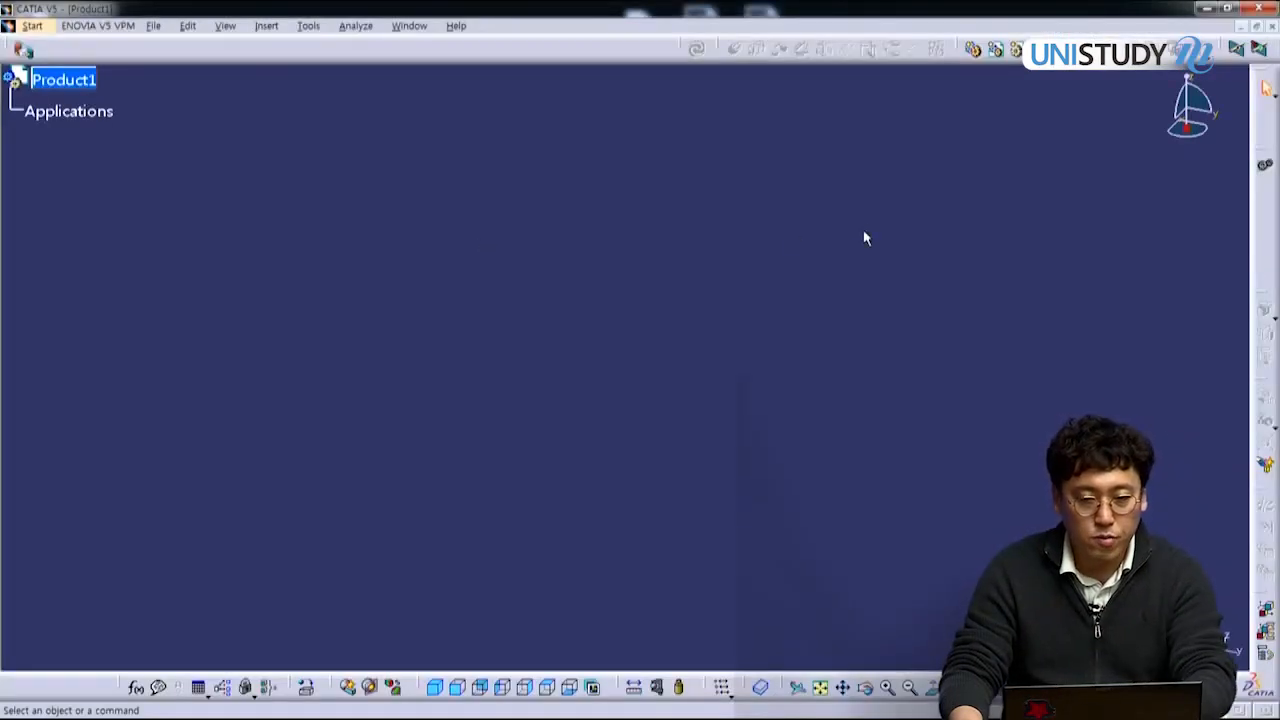
Step: Float the Constraints, Product Structure Tools, Move, Measure, Update and Space Analysis toolbars over the work area
drag(720, 47, 495, 183)
drag(958, 45, 502, 142)
drag(1265, 388, 504, 245)
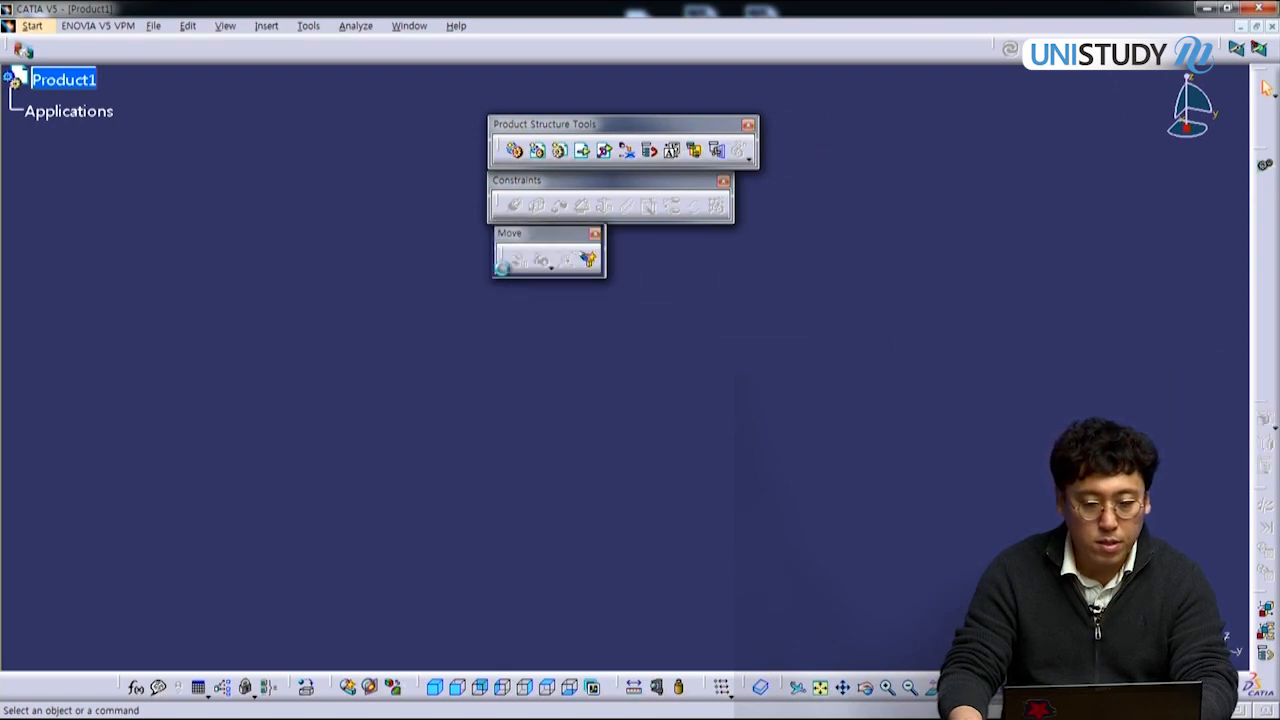
drag(617, 687, 491, 322)
drag(1007, 57, 745, 205)
drag(418, 681, 491, 376)
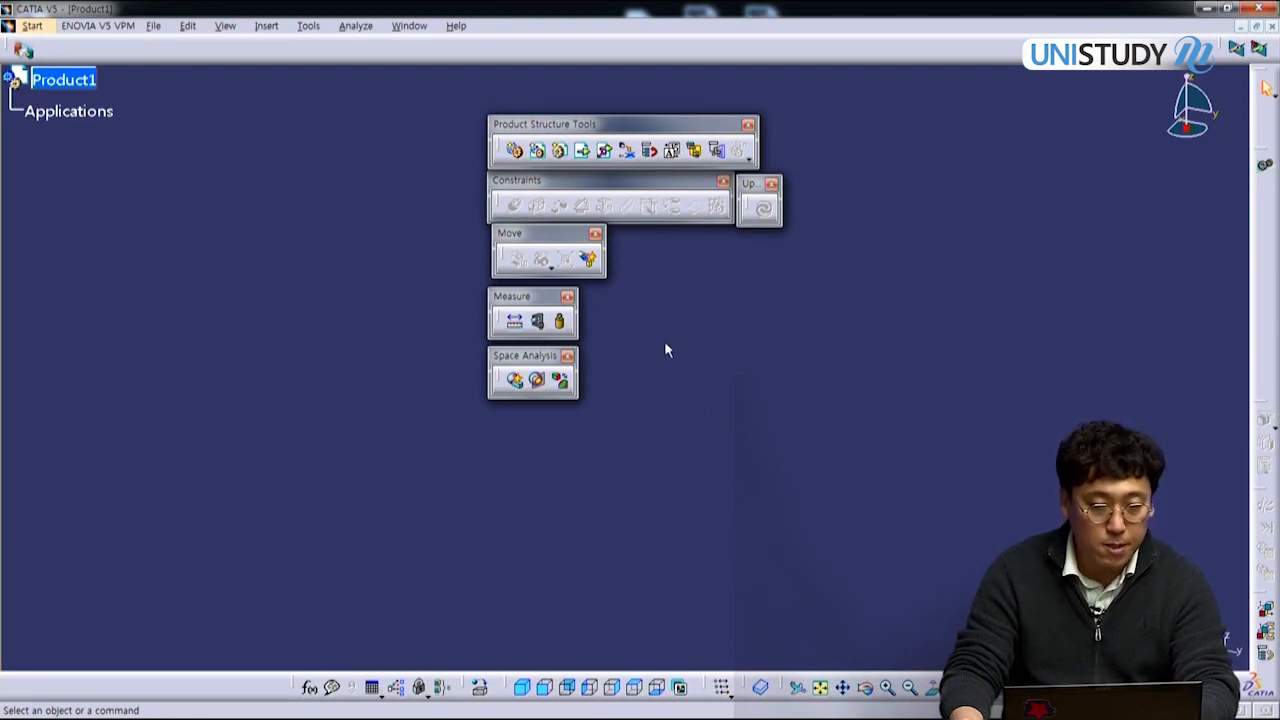
Step: Dock the Space Analysis, Measure, Move, Constraints and Update toolbars again, leaving Product Structure Tools floating
double_click(534, 356)
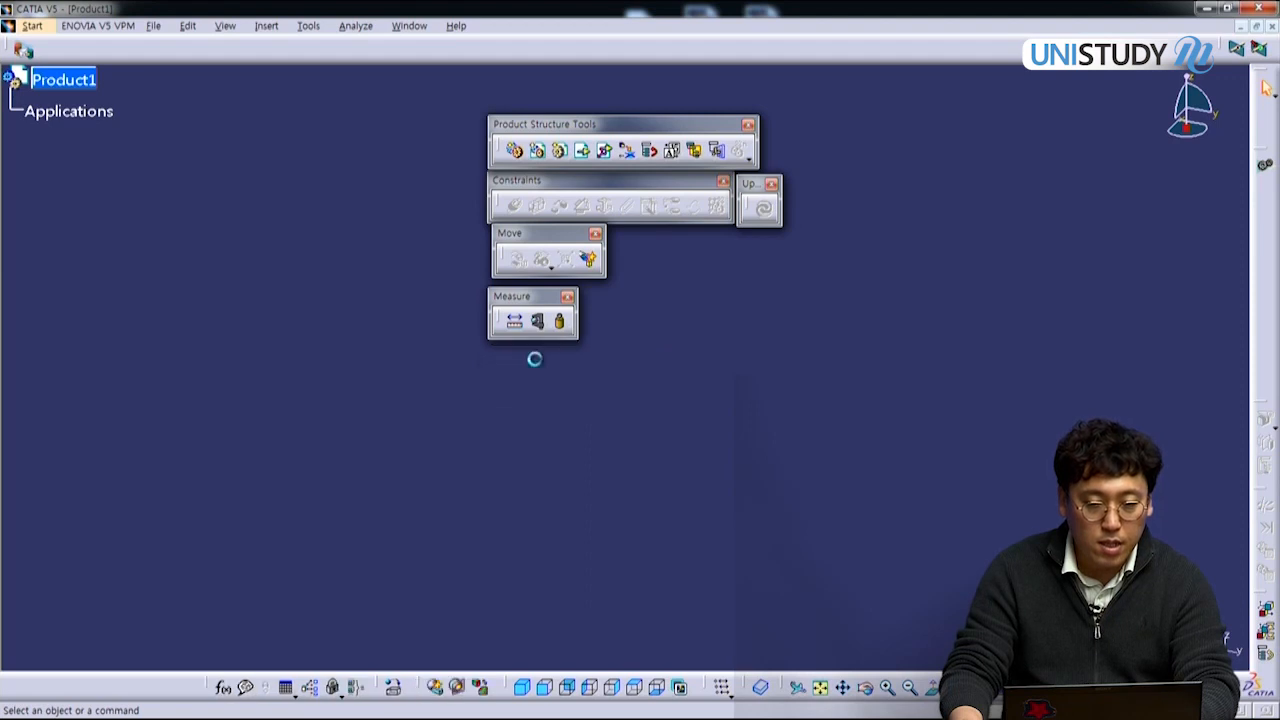
double_click(537, 297)
double_click(545, 234)
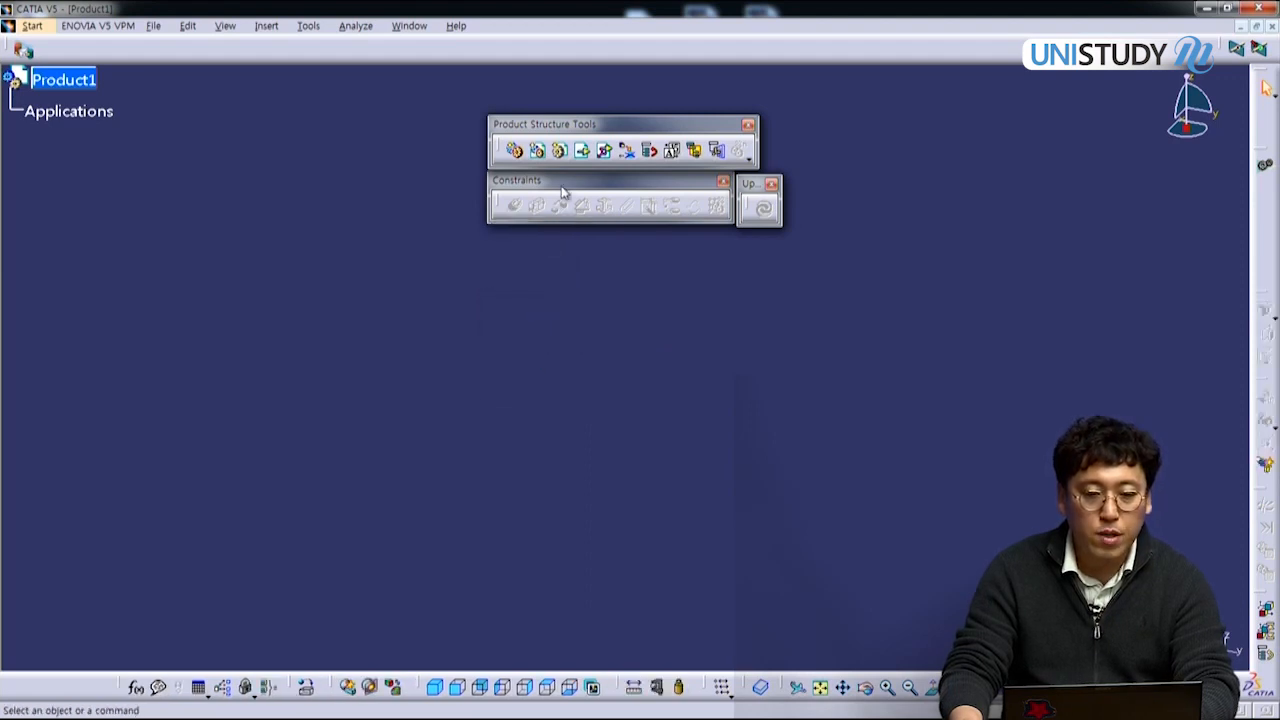
double_click(563, 182)
double_click(750, 184)
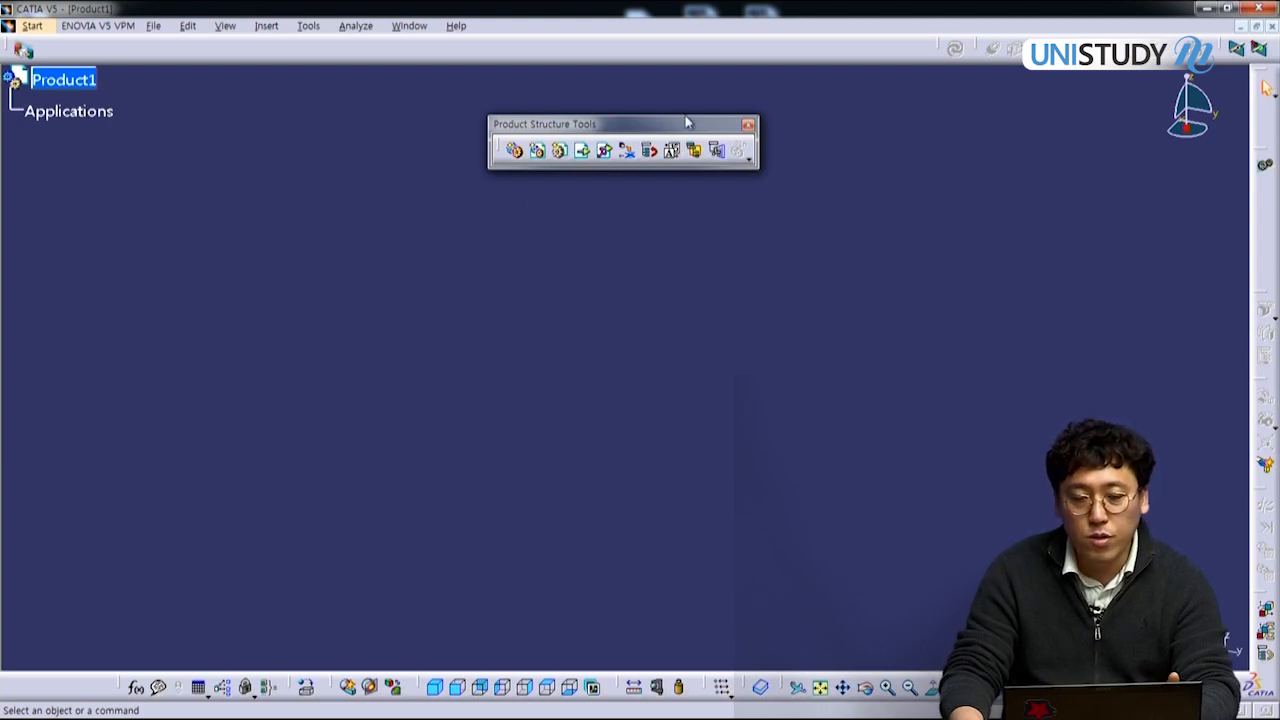
Step: Examine the part files in the desktop's assembly folder with the modified-date column hidden, and return to the maximized CATIA window
double_click(486, 8)
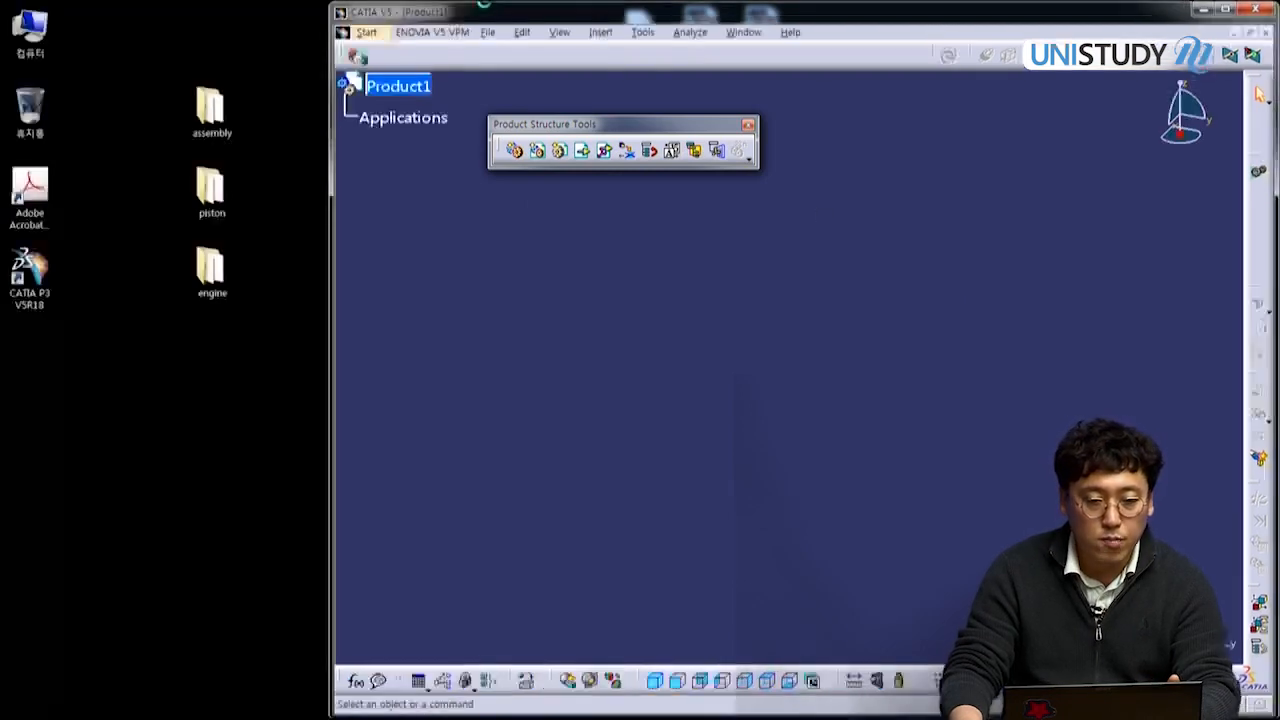
double_click(210, 108)
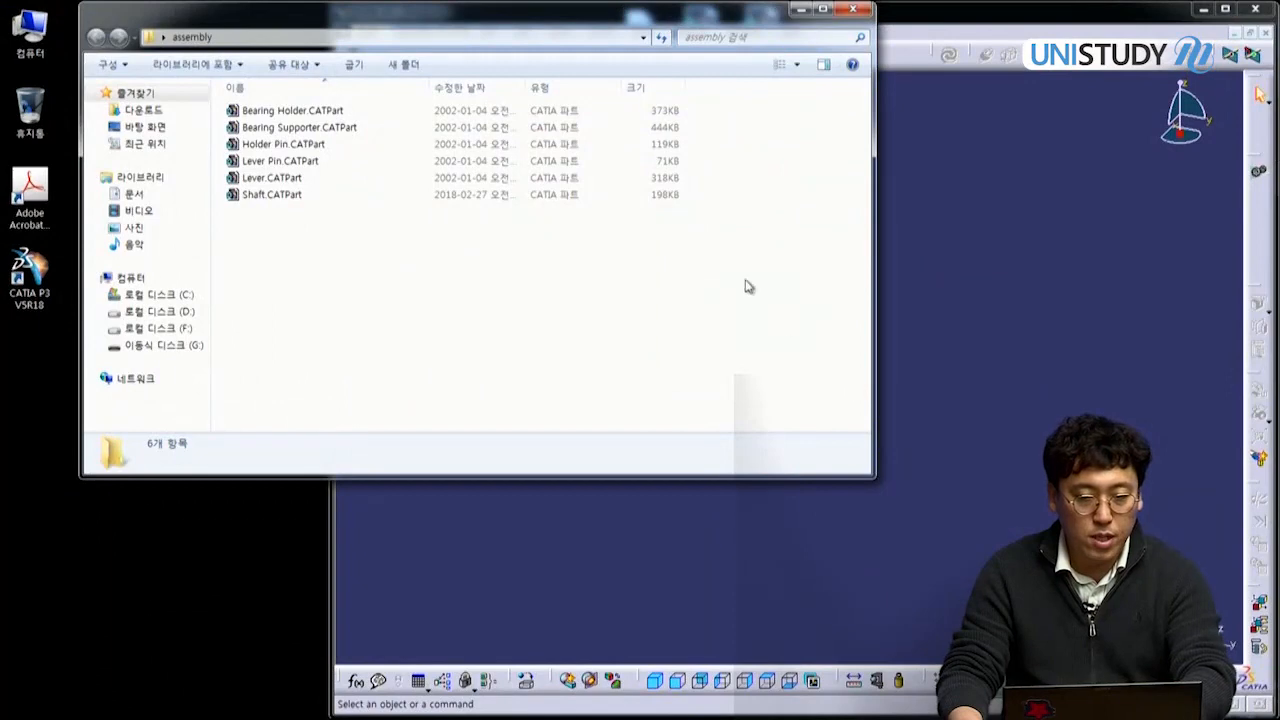
right_click(474, 92)
click(530, 158)
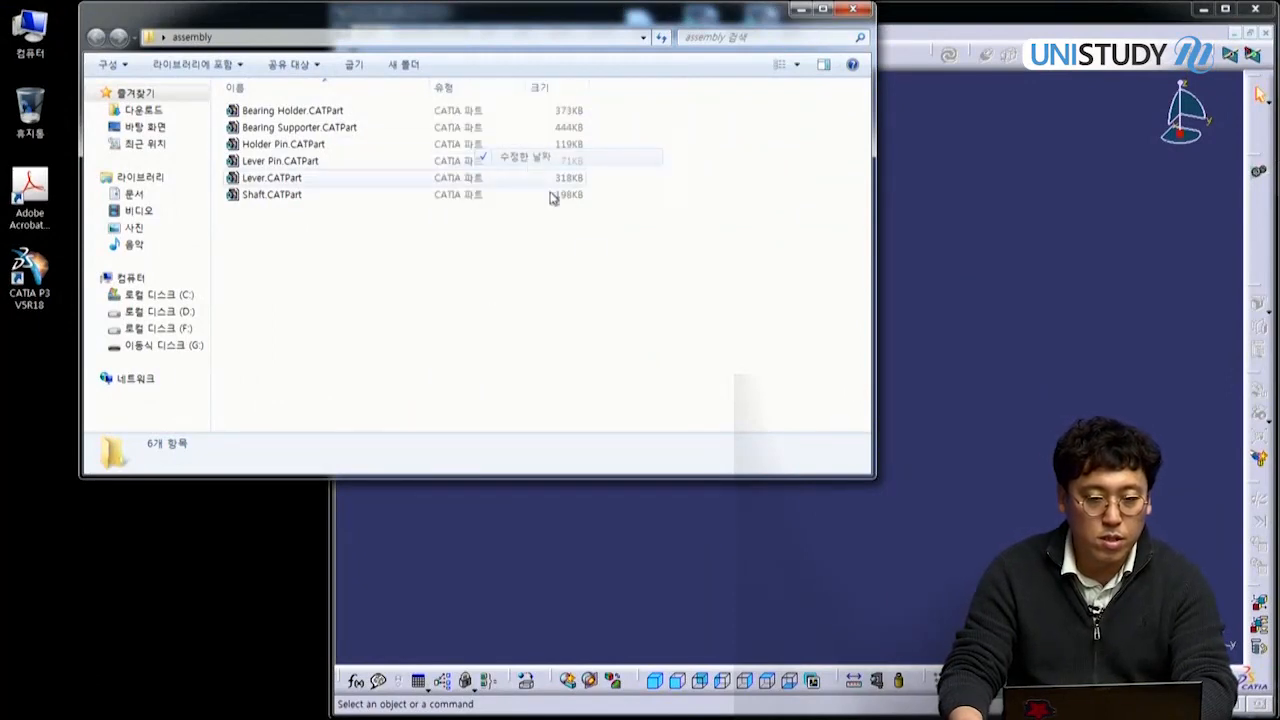
drag(876, 479, 627, 297)
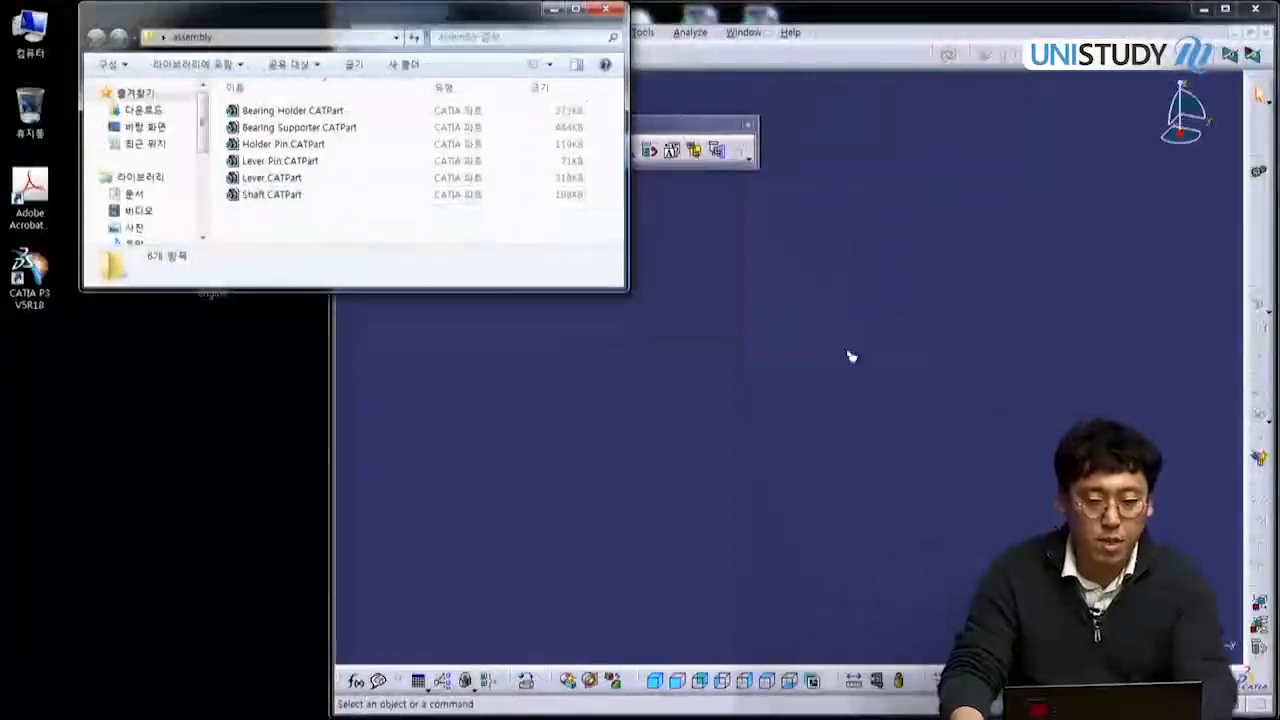
click(846, 348)
double_click(605, 12)
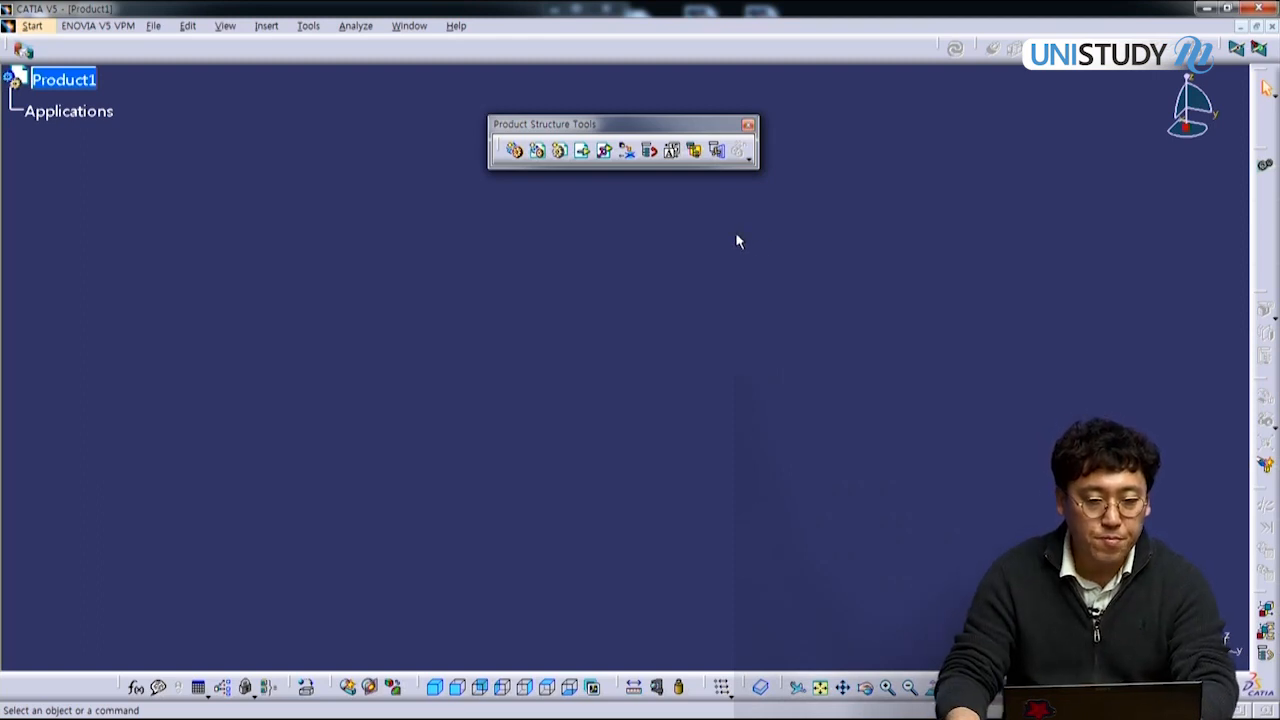
Step: Insert all six CATPart files from the assembly folder into Product1 through its Components commands, and undo the insertion
right_click(90, 85)
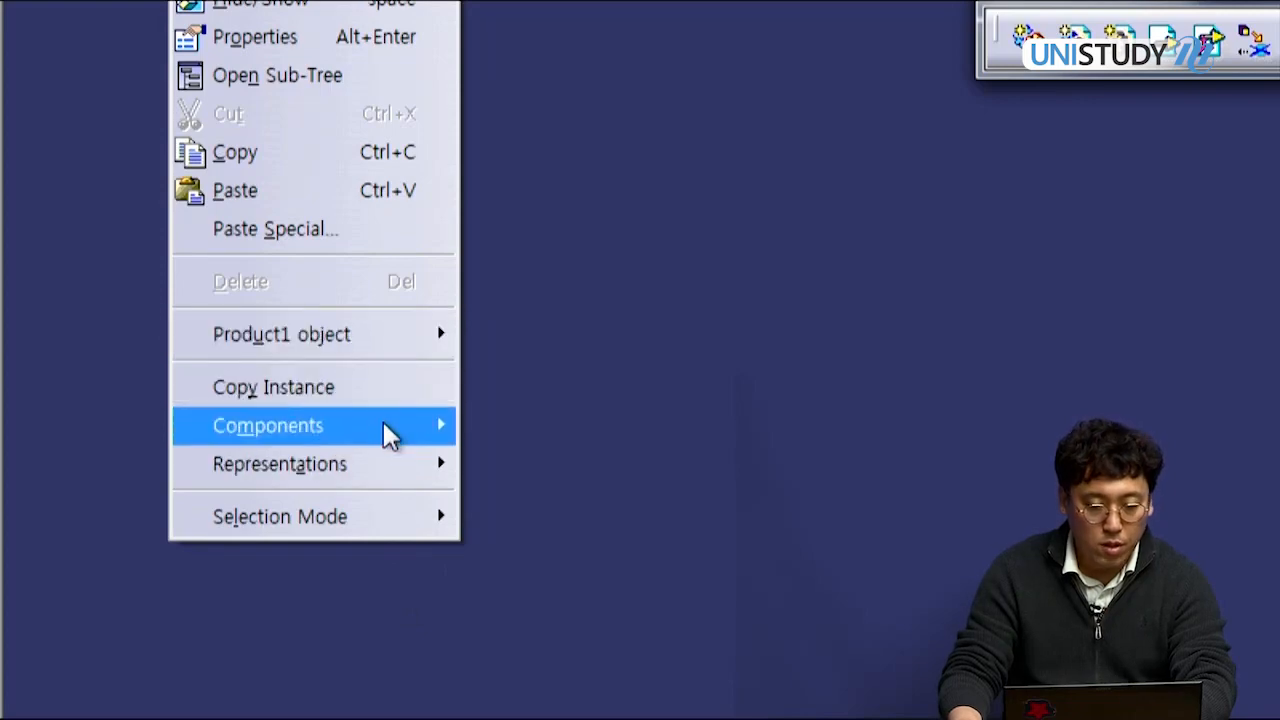
mouse_move(388, 434)
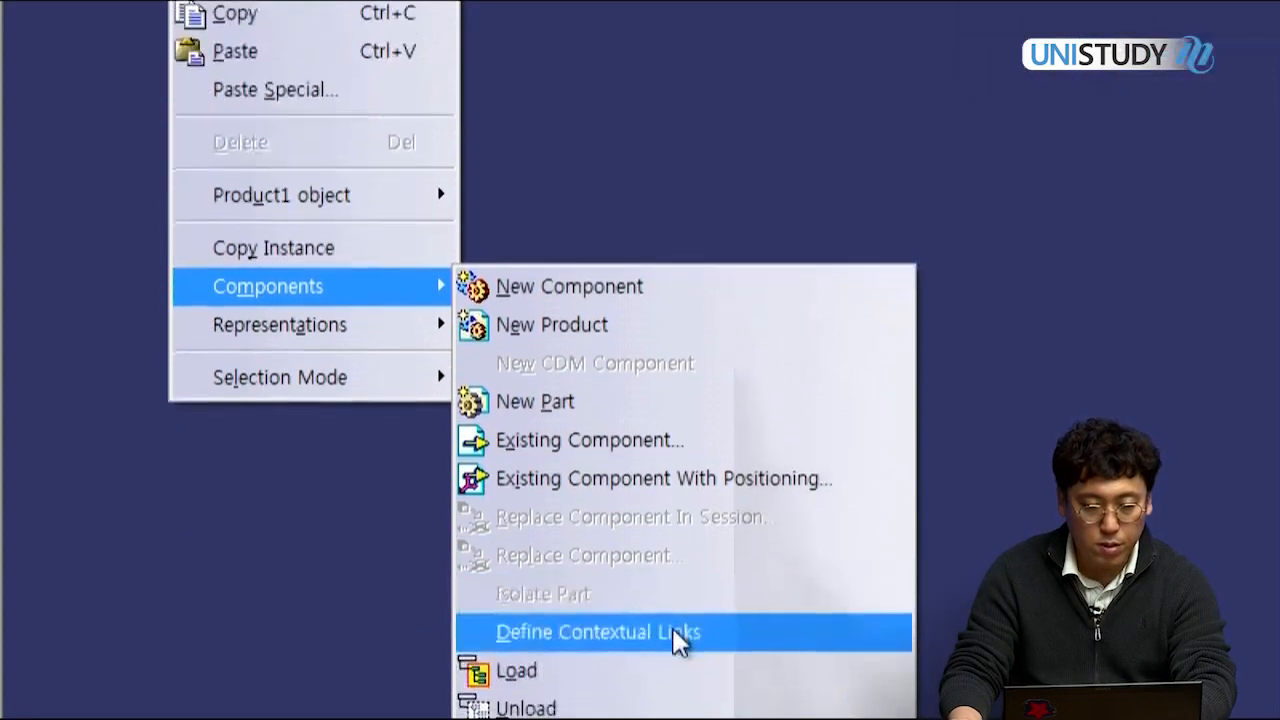
click(652, 439)
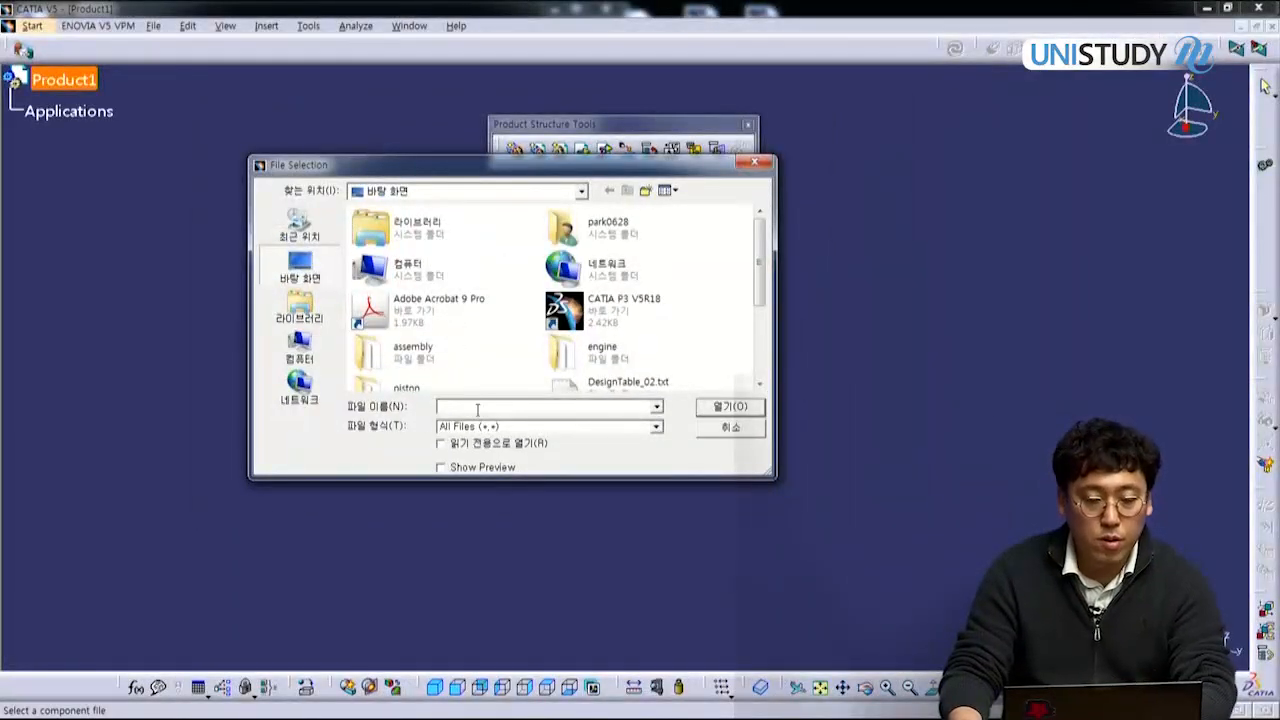
double_click(403, 360)
drag(528, 320, 414, 229)
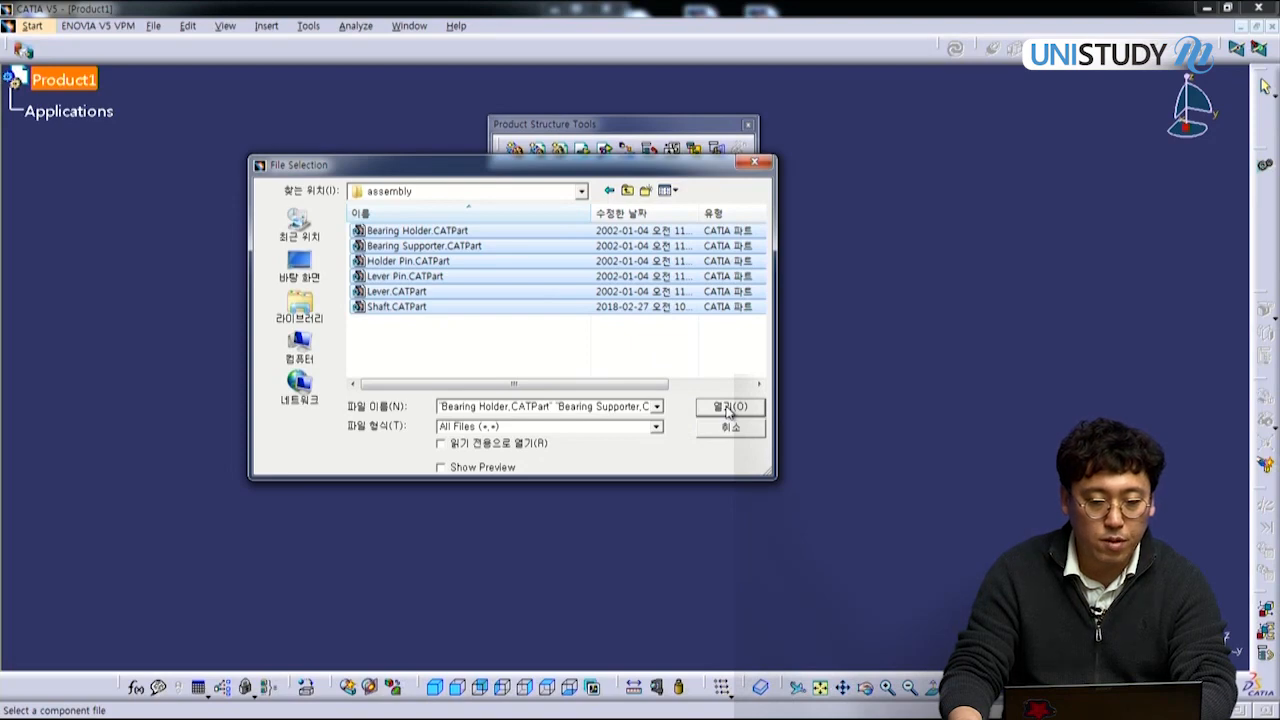
click(729, 408)
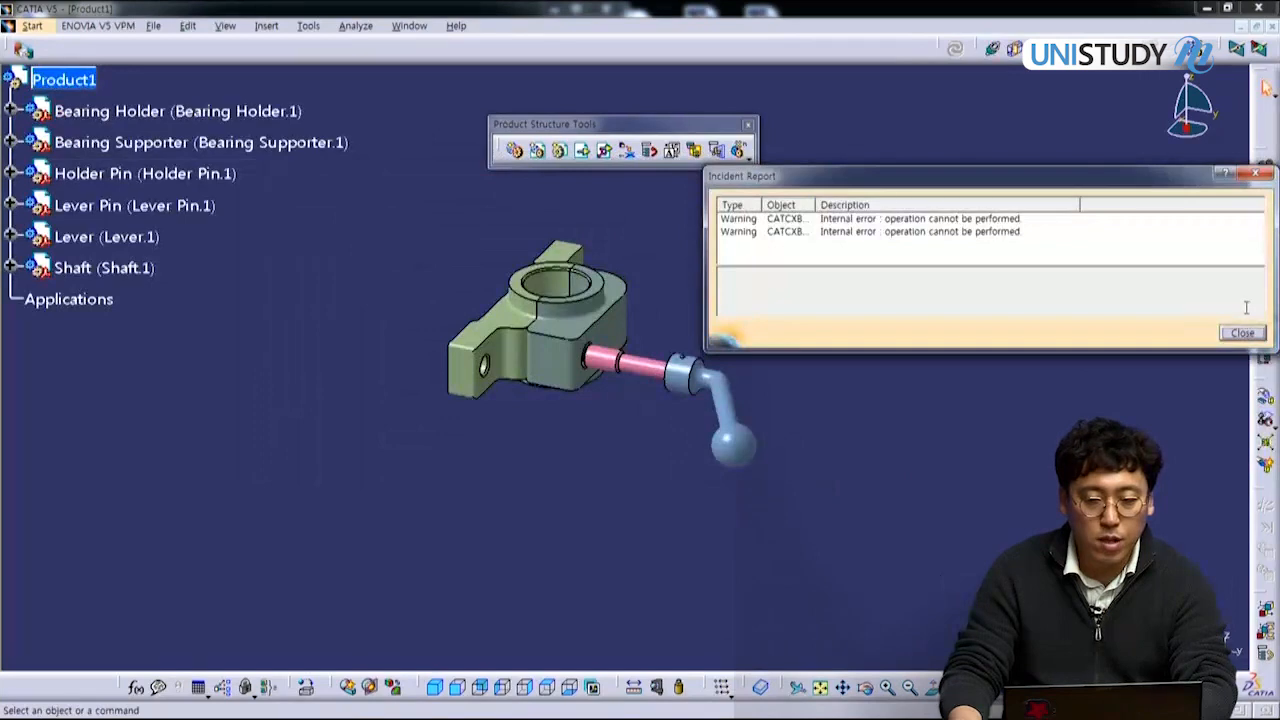
click(1242, 334)
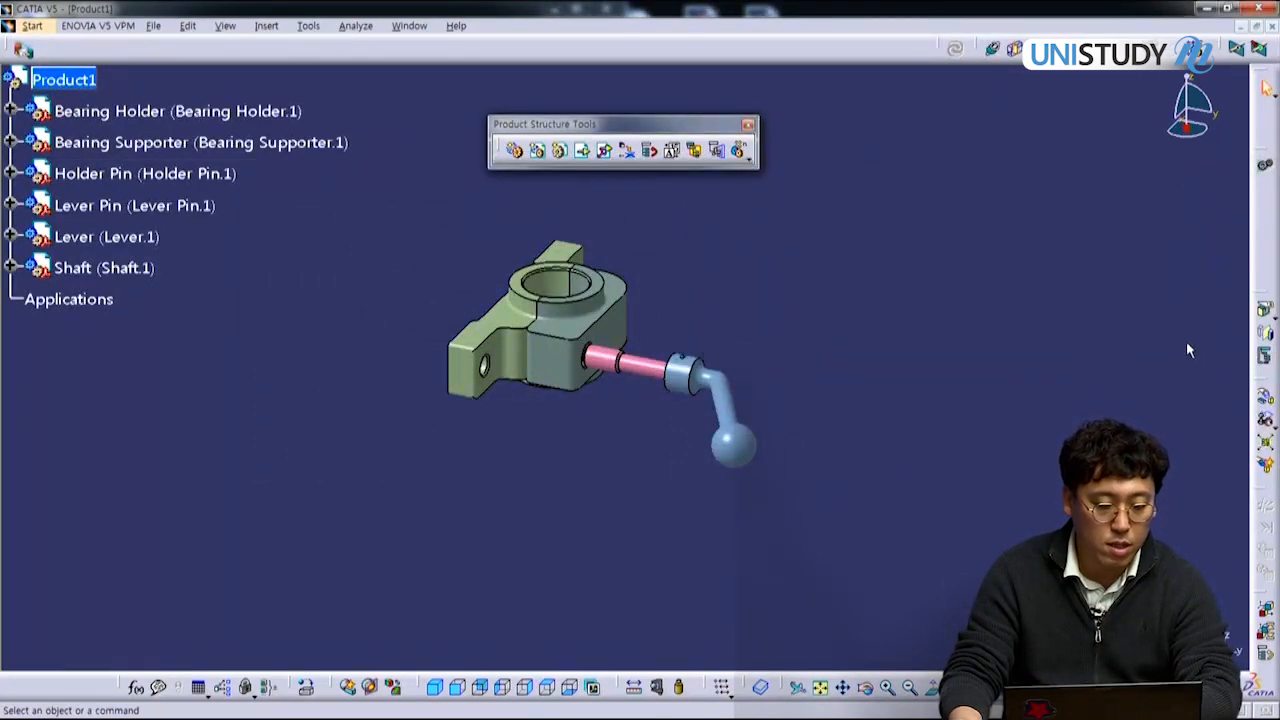
key(ctrl+z)
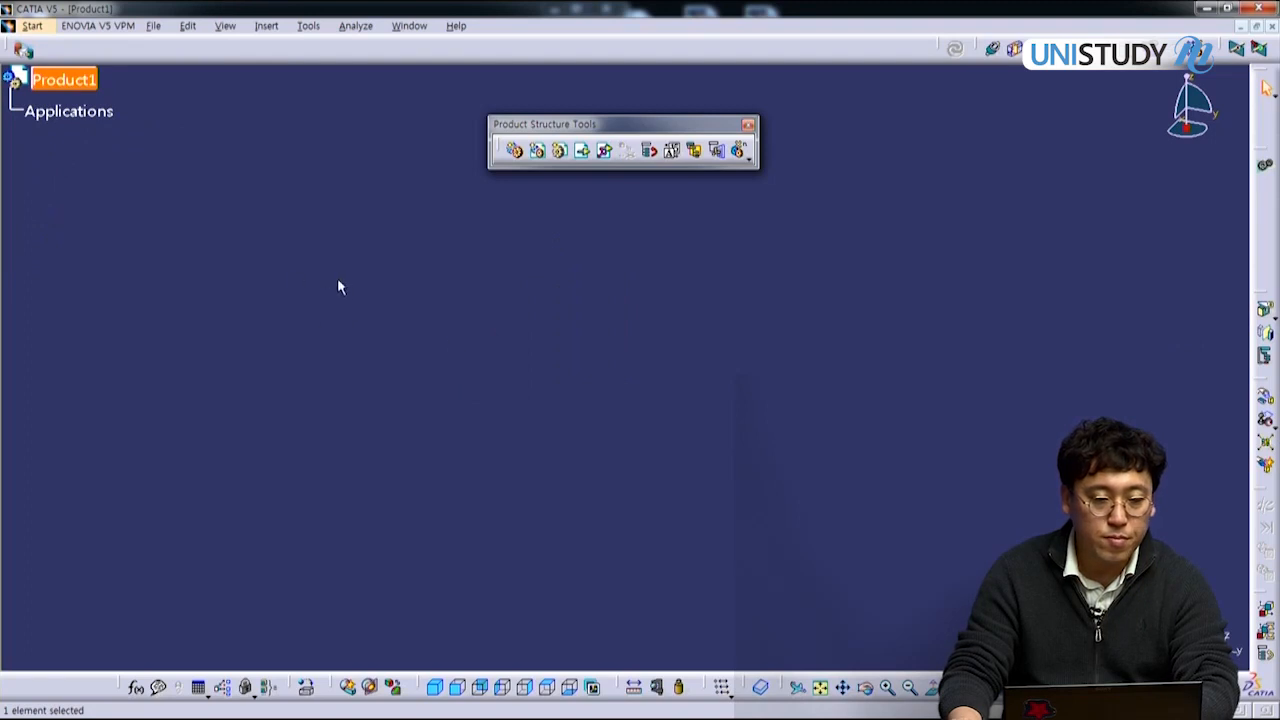
Step: Insert all six assembly CATParts into Product1 with the Existing Component tool, and dock the Product Structure Tools toolbar
drag(531, 126, 376, 132)
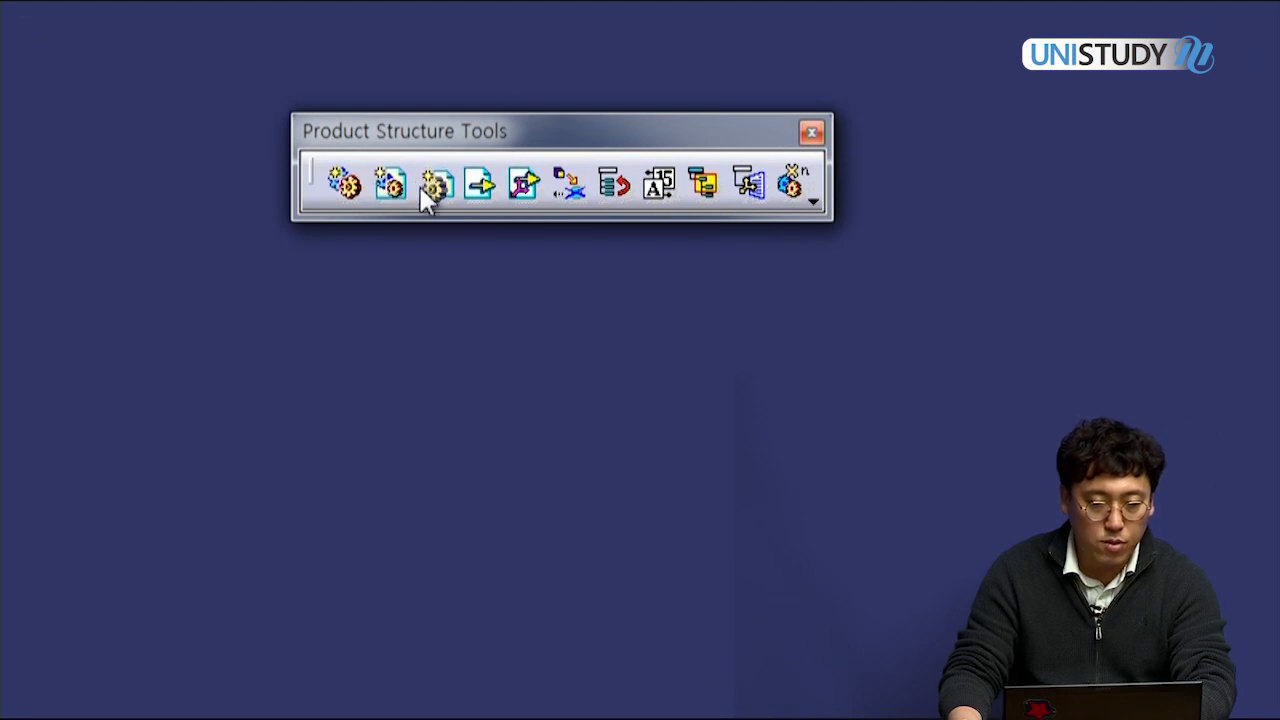
click(478, 190)
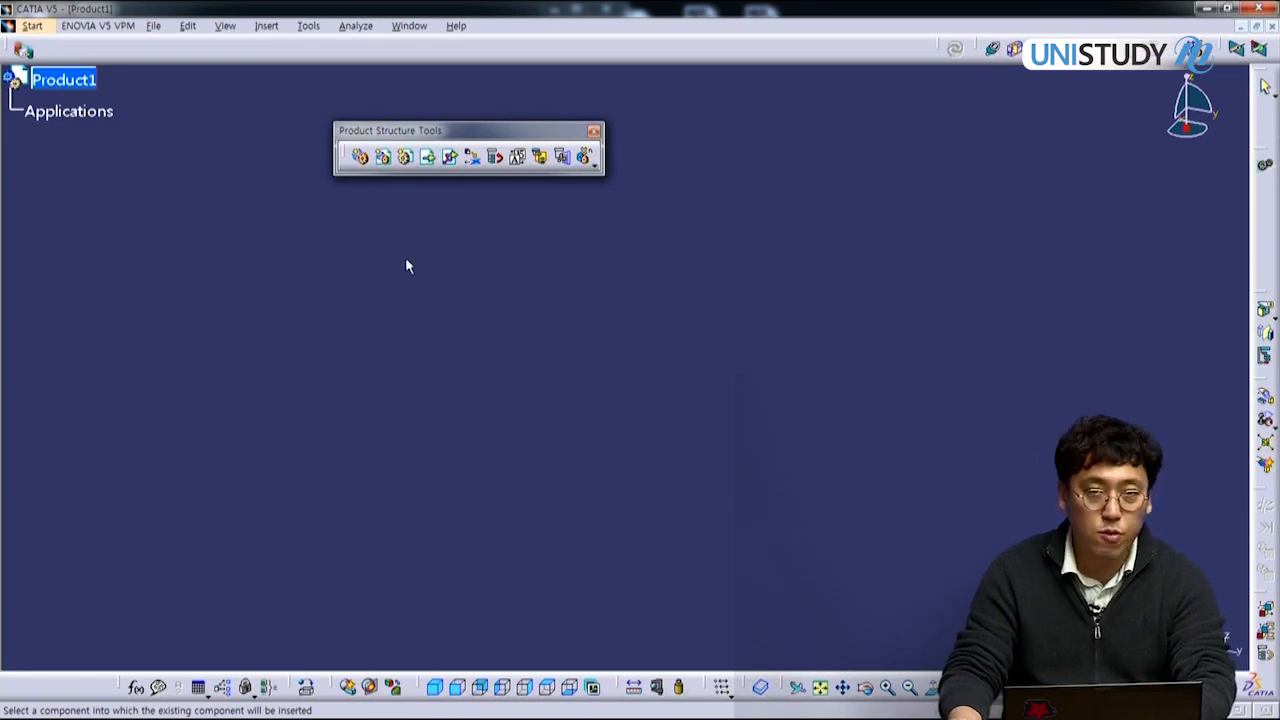
click(92, 82)
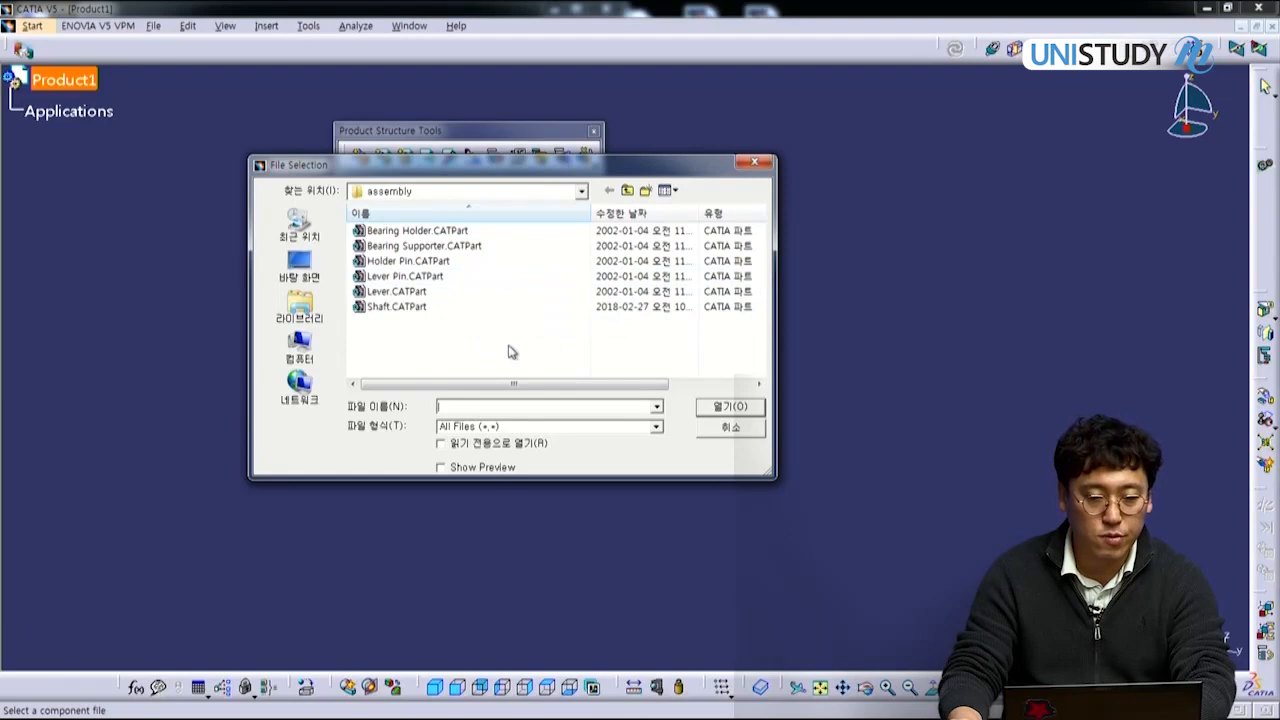
drag(538, 336, 402, 230)
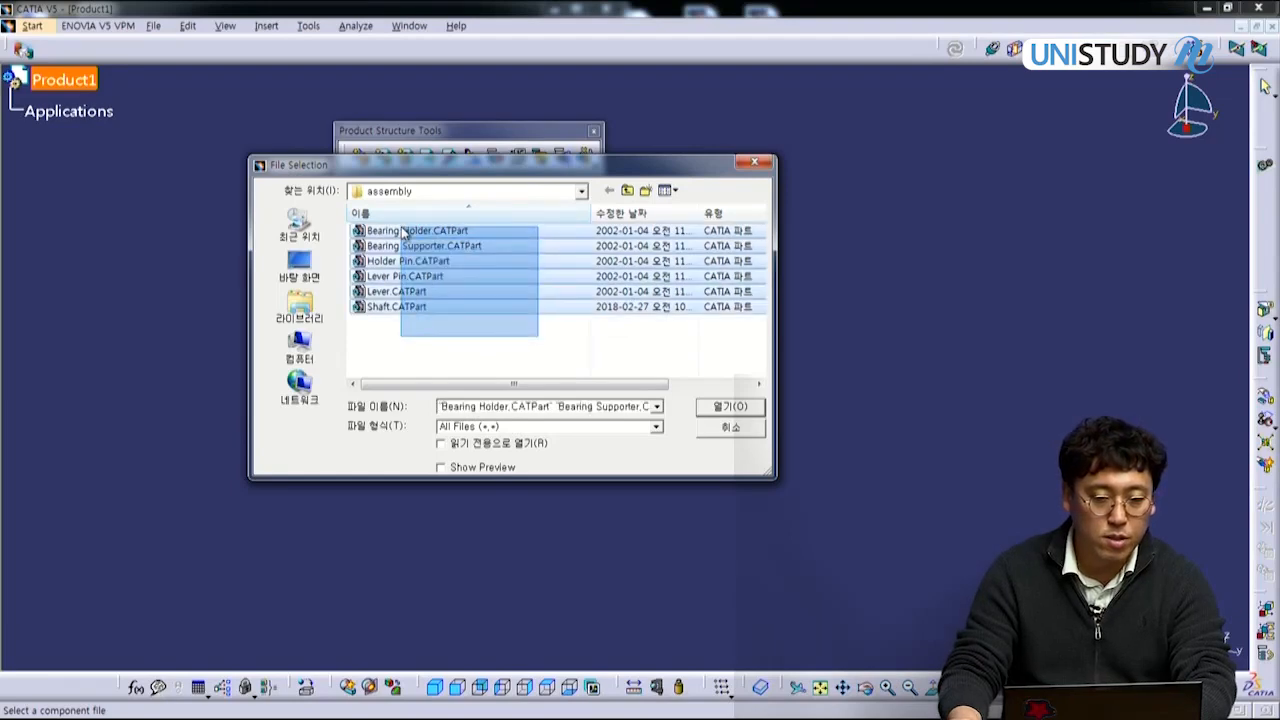
click(751, 409)
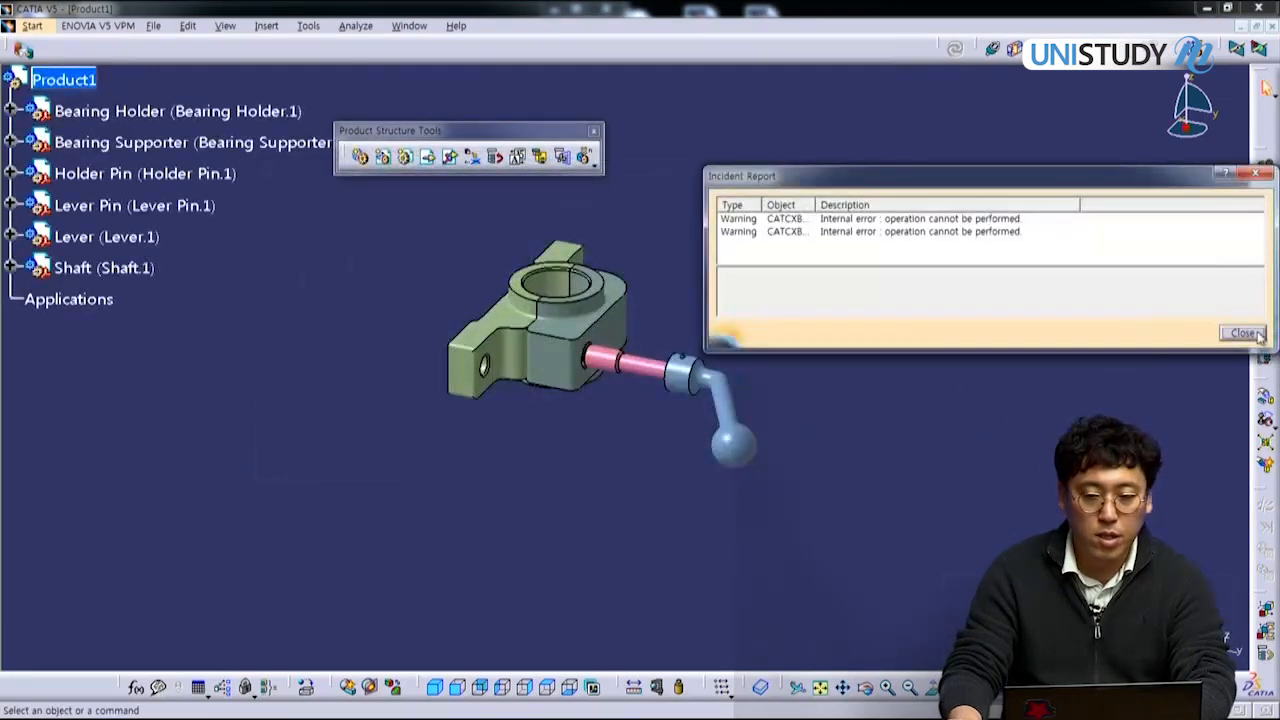
click(1258, 336)
middle_drag(406, 474, 860, 527)
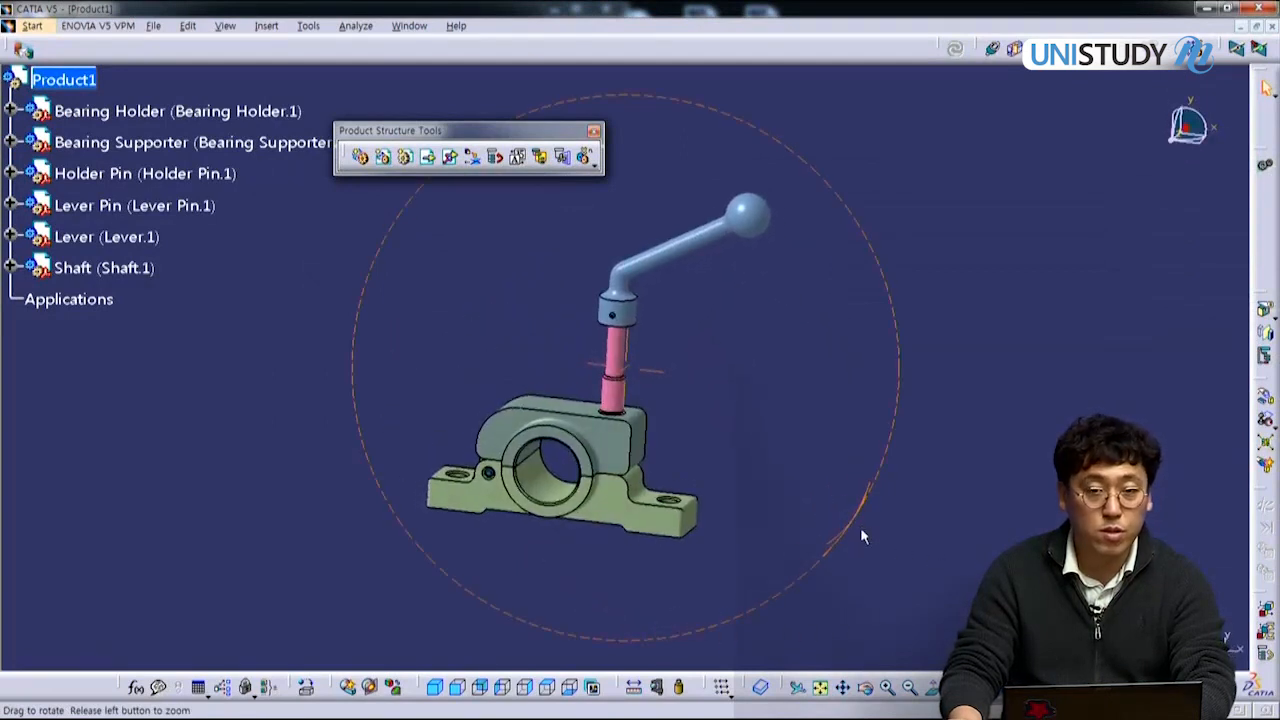
double_click(493, 133)
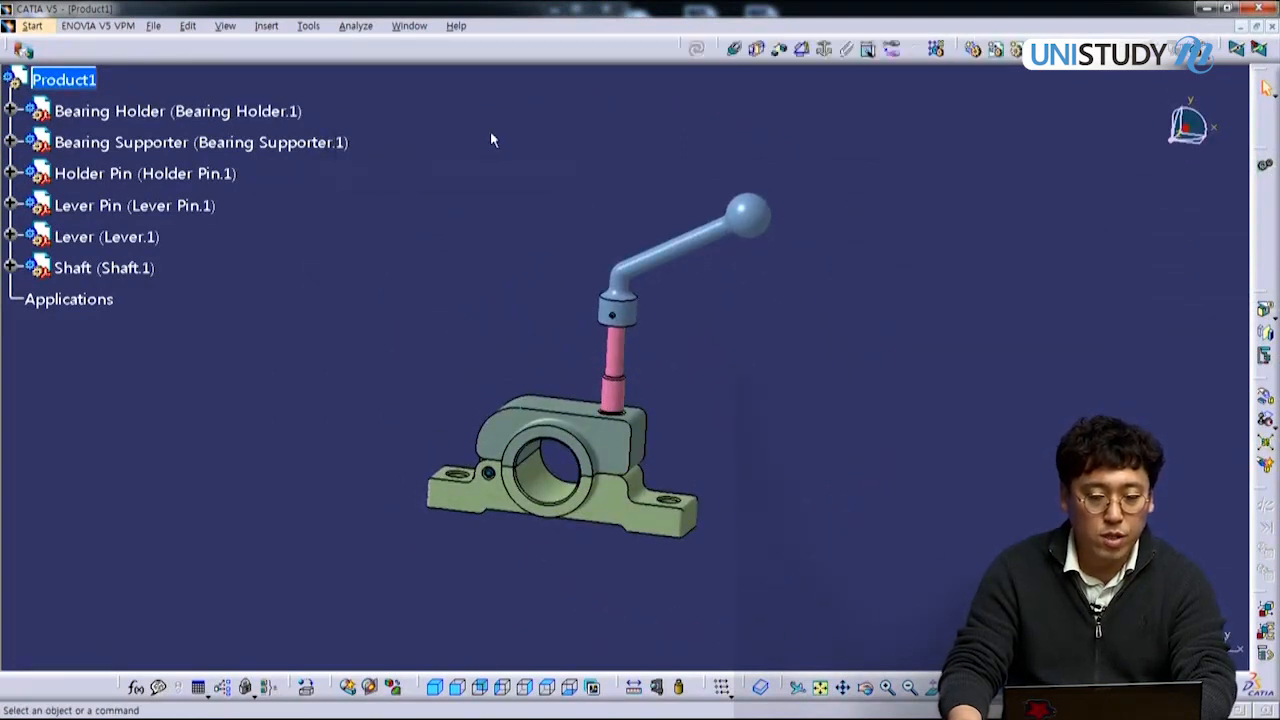
Step: Float the Move toolbar over the work area above the assembly
middle_drag(689, 425, 773, 382)
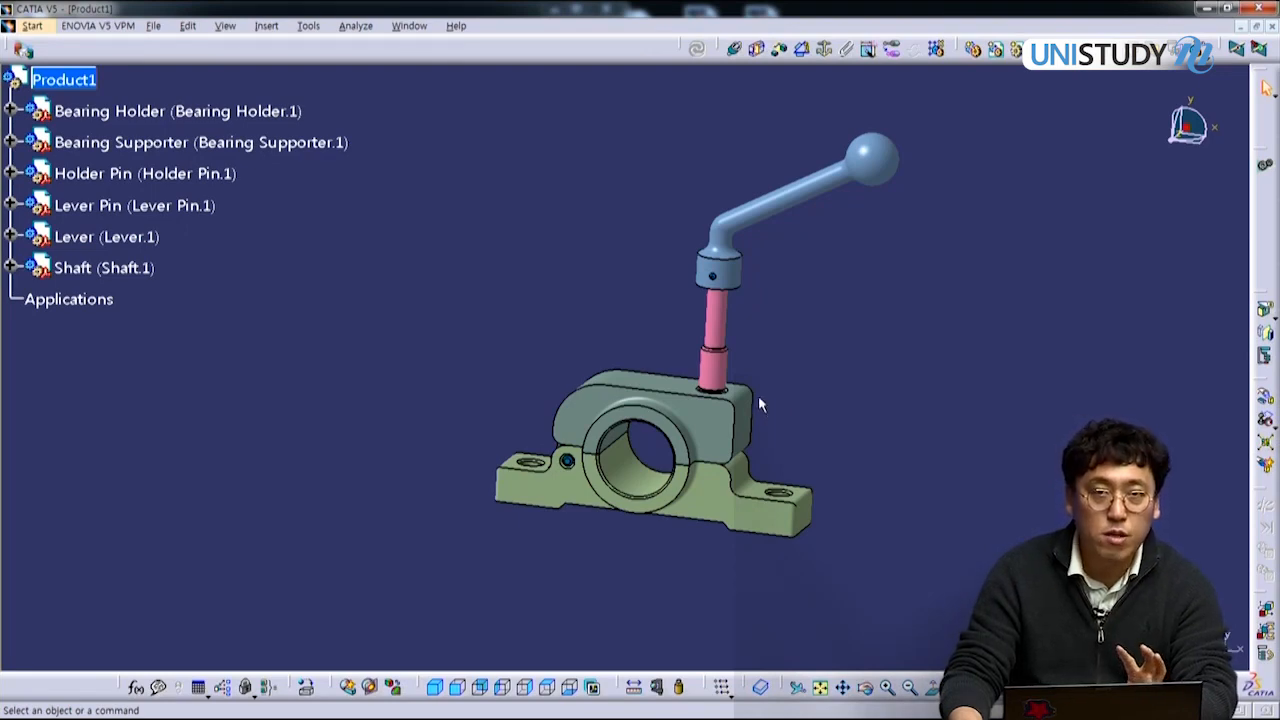
middle_drag(757, 433, 678, 452)
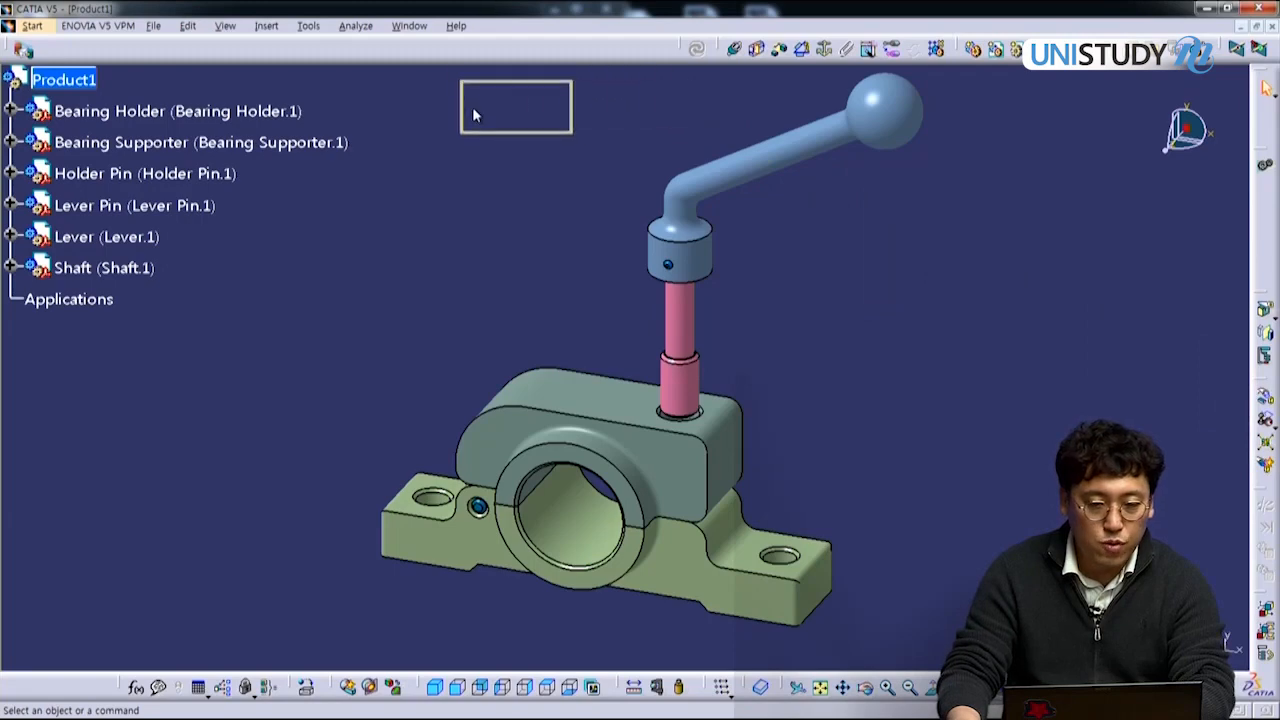
drag(474, 115, 475, 115)
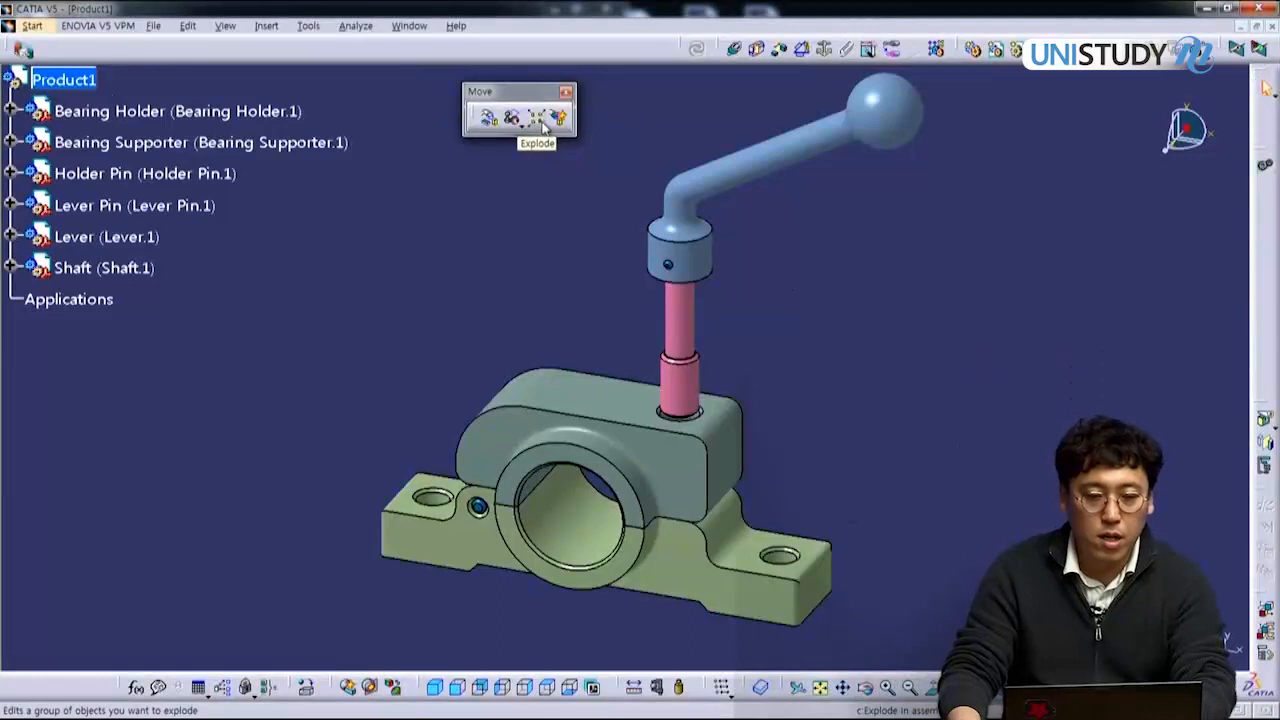
Step: Explode Product1 in 3D at all levels without a fixed product, and undo the explosion
click(535, 120)
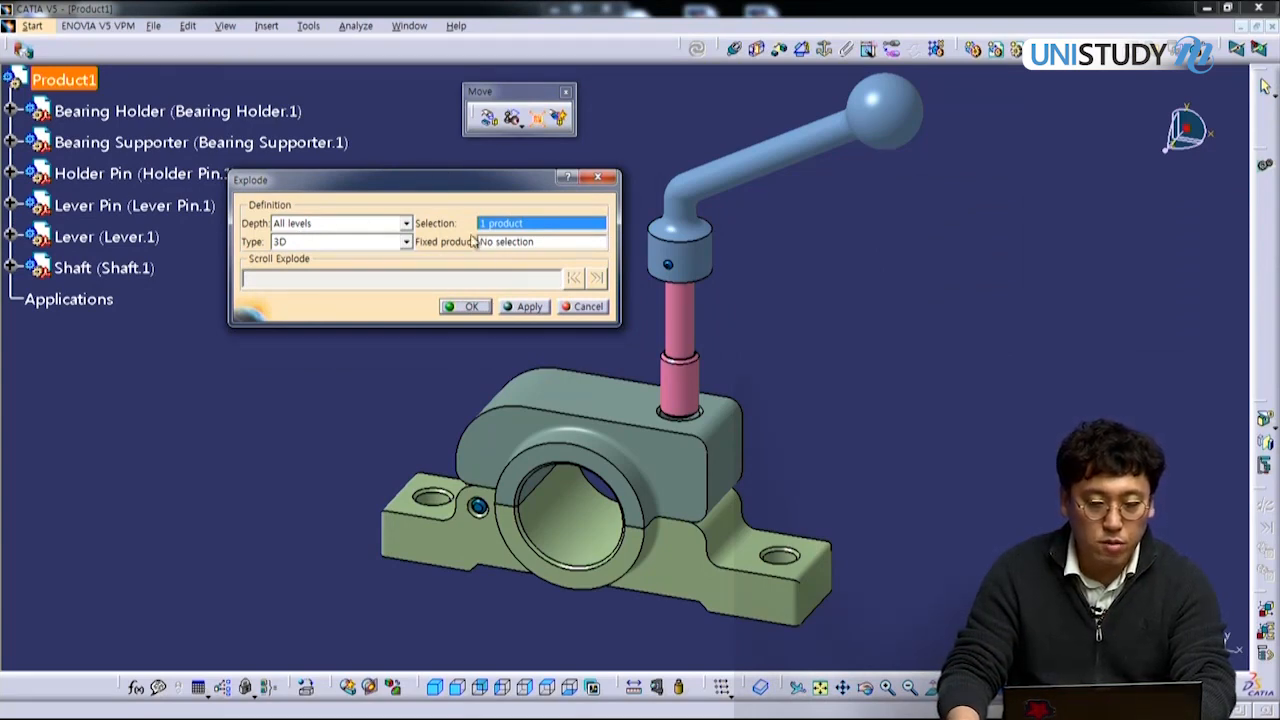
click(467, 310)
click(660, 403)
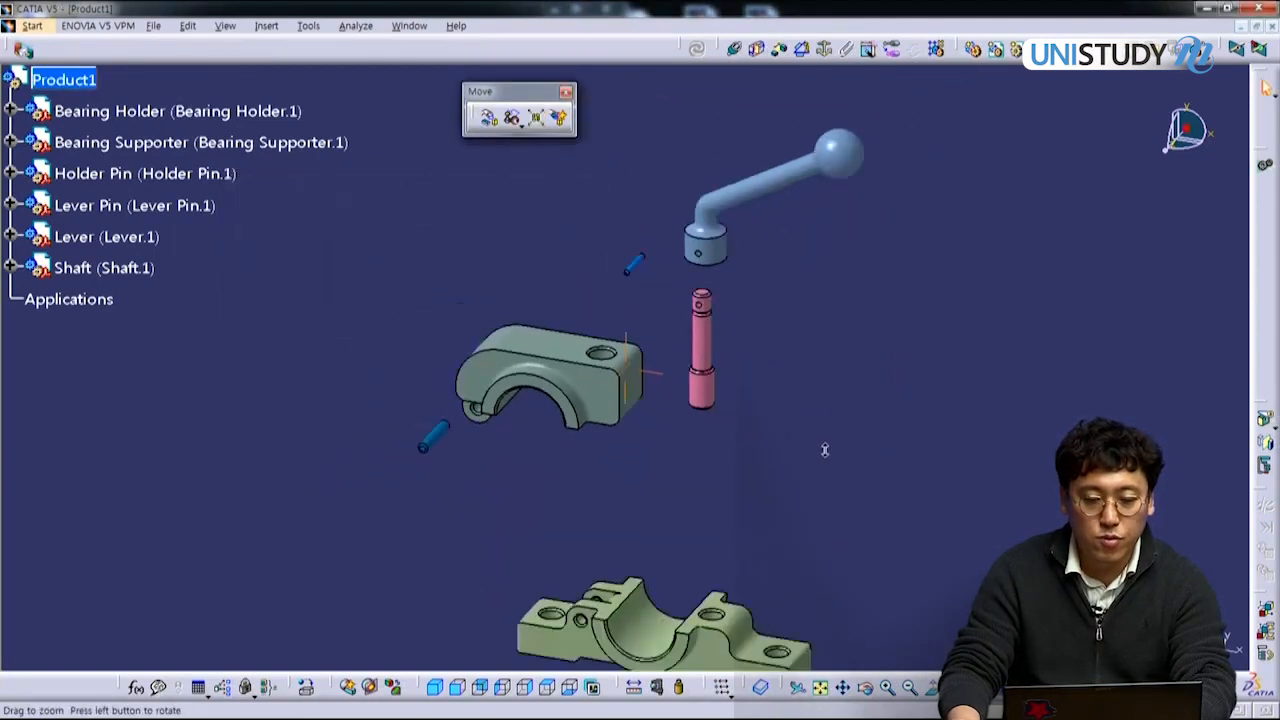
ctrl+middle_drag(825, 450, 869, 513)
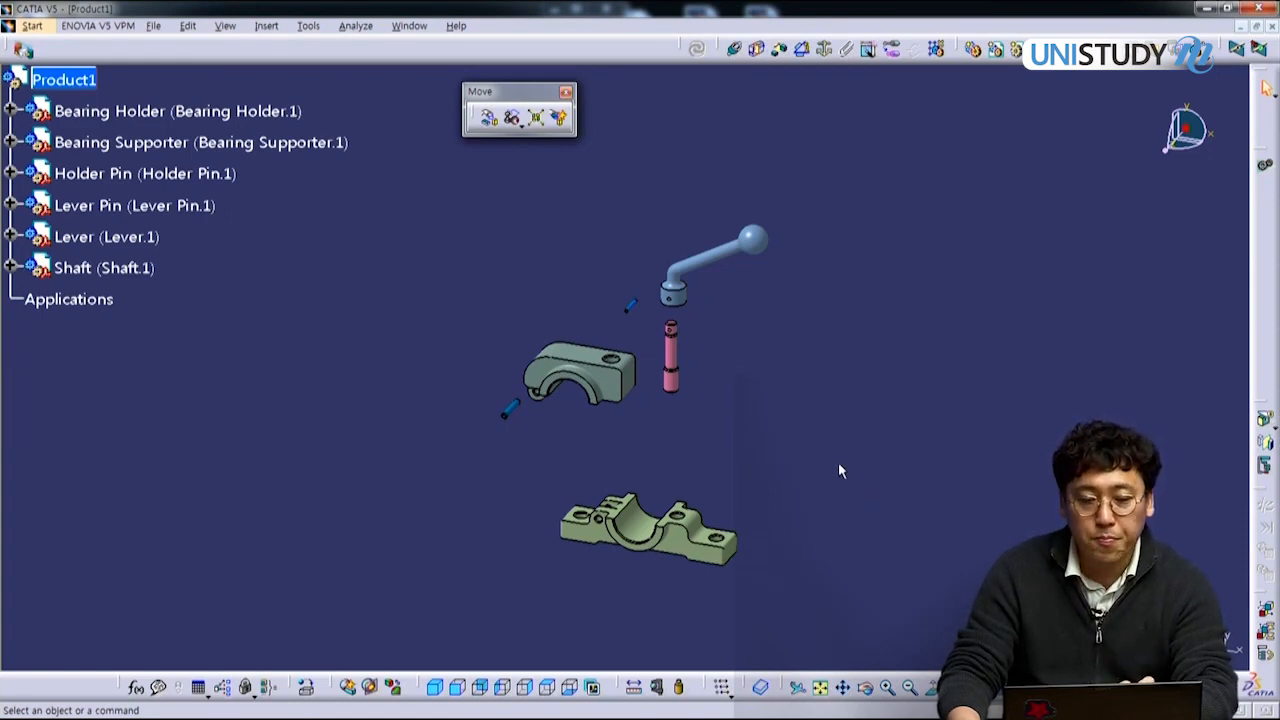
key(ctrl+z)
Step: Explode the Product1 assembly again with depth All levels, type 3D and no fixed product
ctrl+middle_drag(609, 518, 615, 450)
middle_drag(709, 457, 745, 215)
middle_drag(665, 385, 585, 495)
click(536, 118)
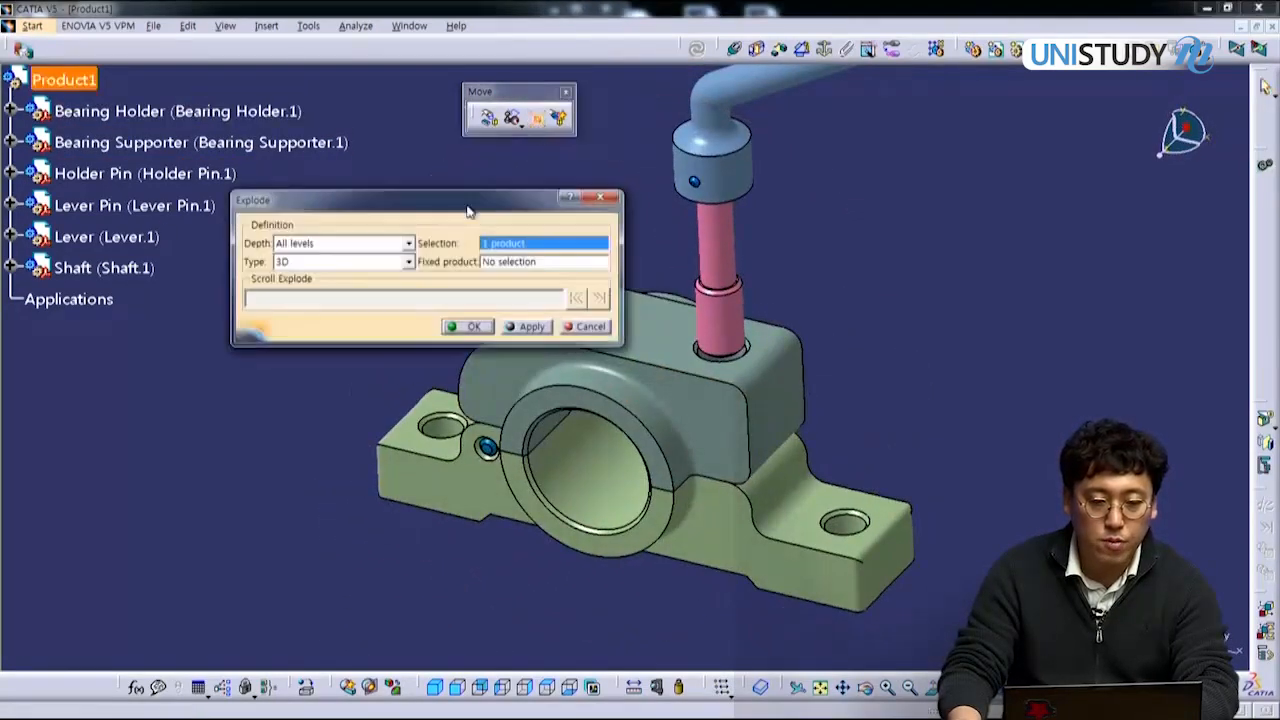
click(470, 327)
click(655, 403)
mouse_move(689, 409)
middle_down()
mouse_move(655, 376)
mouse_move(649, 457)
mouse_move(737, 429)
mouse_move(686, 449)
mouse_move(688, 424)
middle_up()
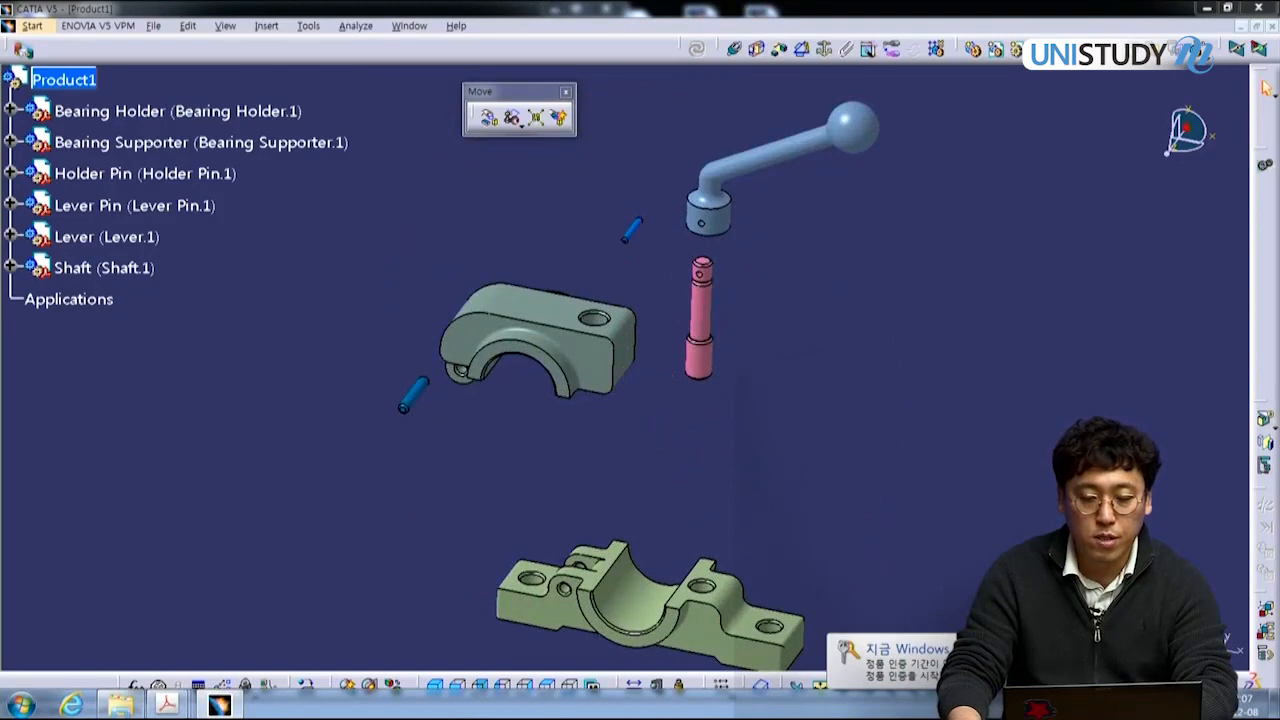
Step: Float the Constraints toolbar over the work area, just below the Move toolbar
middle_drag(740, 371, 813, 420)
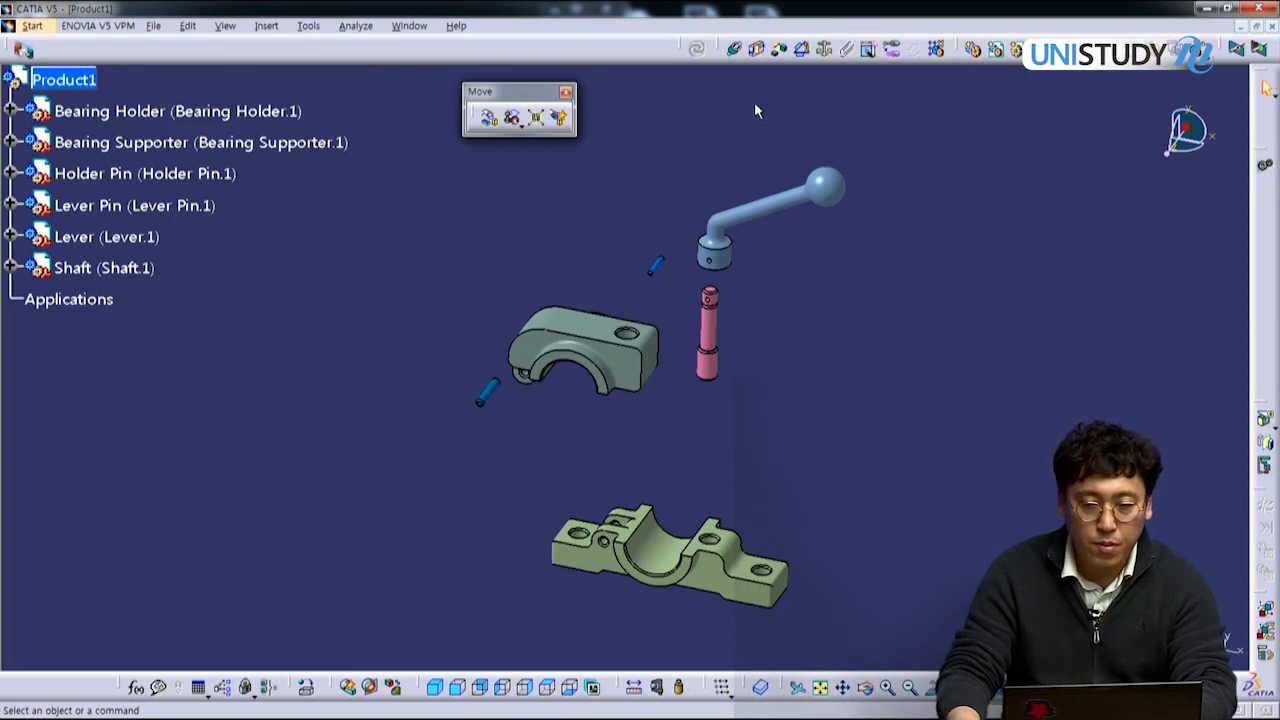
drag(718, 52, 422, 200)
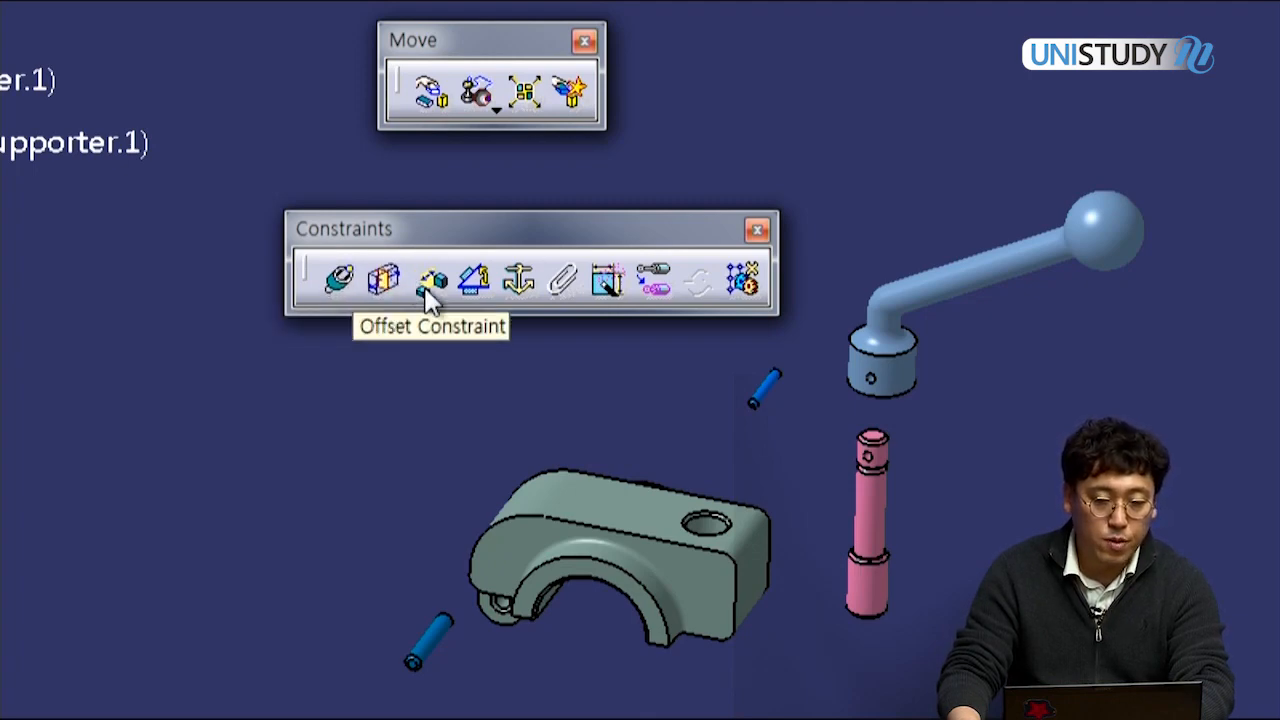
click(350, 271)
middle_drag(735, 595, 642, 430)
middle_drag(669, 271, 934, 357)
drag(620, 118, 415, 142)
middle_drag(968, 485, 854, 421)
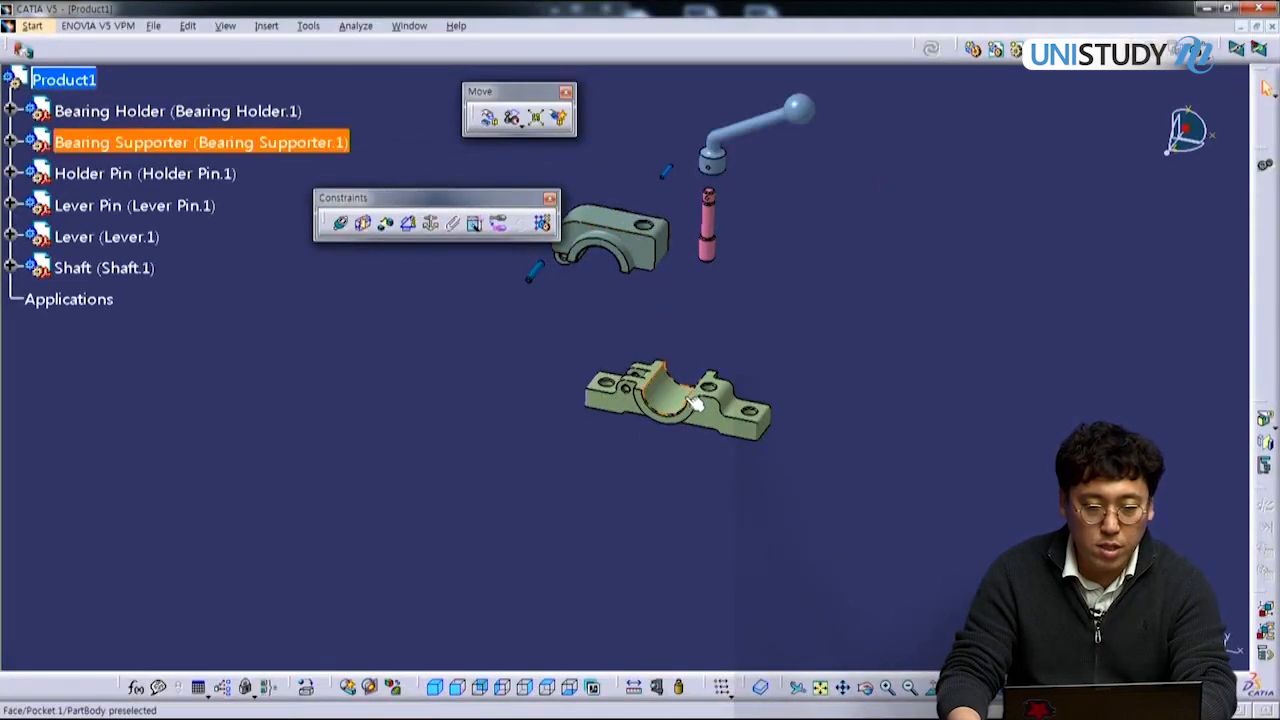
Step: Add a coincidence constraint between the Bearing Holder's vertical hole axis and the Bearing Supporter's middle hole axis, picking the holder first
middle_drag(651, 366, 696, 368)
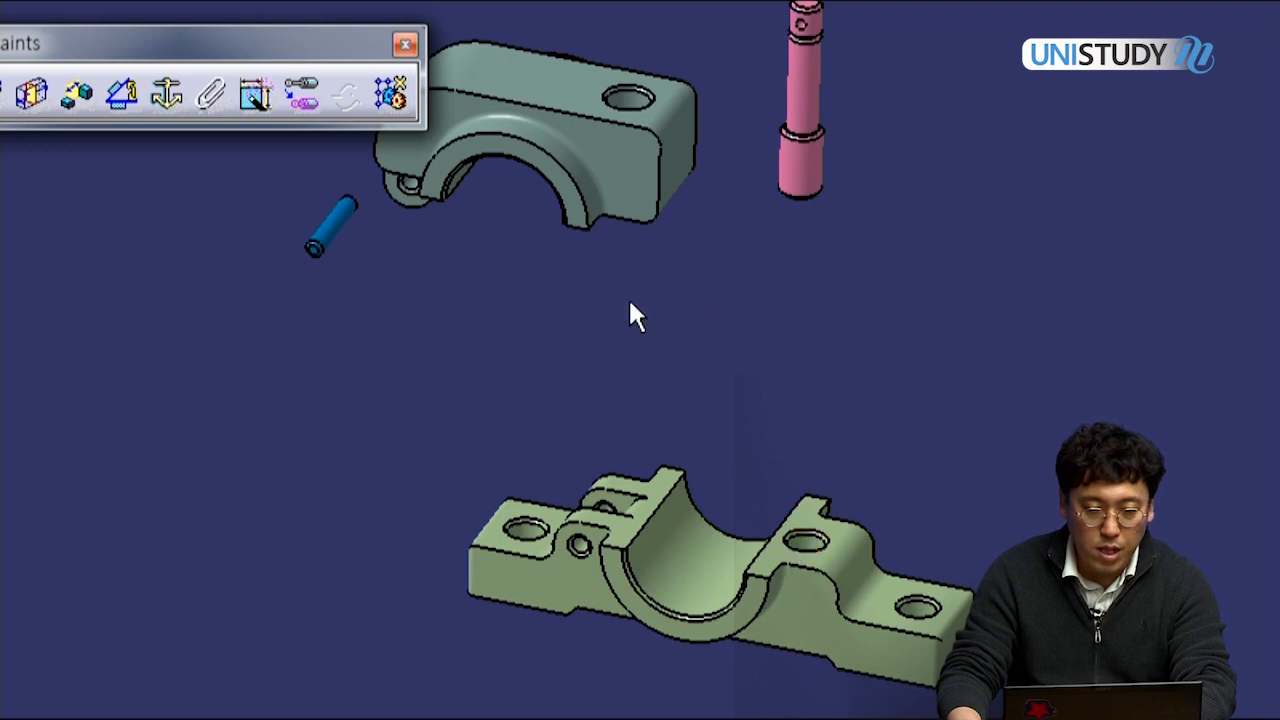
middle_drag(574, 394, 620, 360)
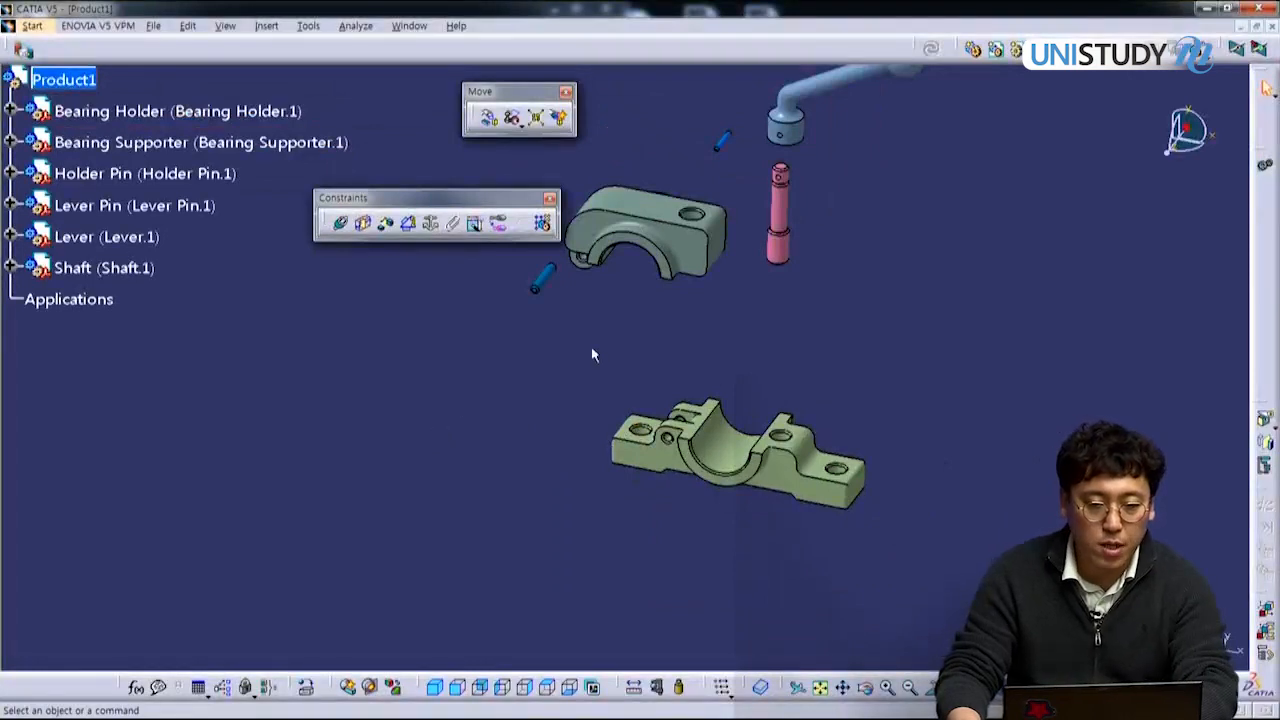
middle_drag(695, 341, 667, 348)
click(340, 222)
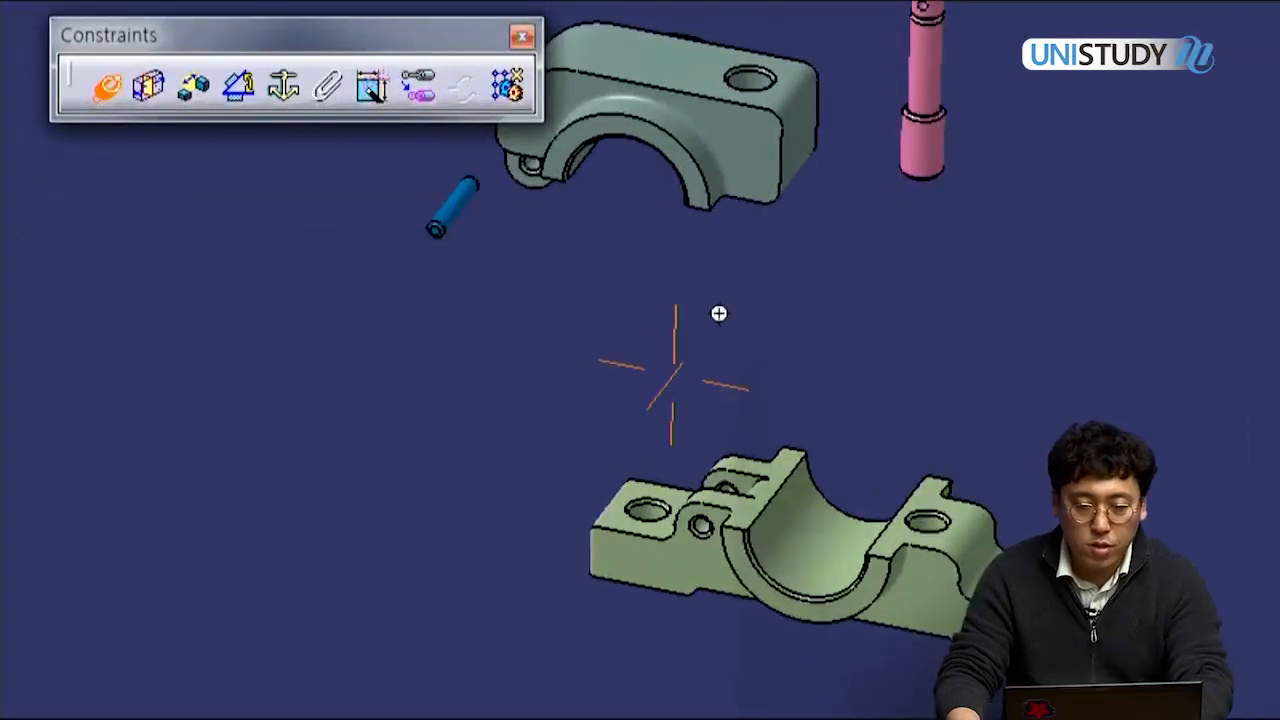
middle_drag(649, 348, 634, 418)
mouse_move(693, 473)
middle_down()
mouse_move(691, 357)
mouse_move(689, 483)
middle_up()
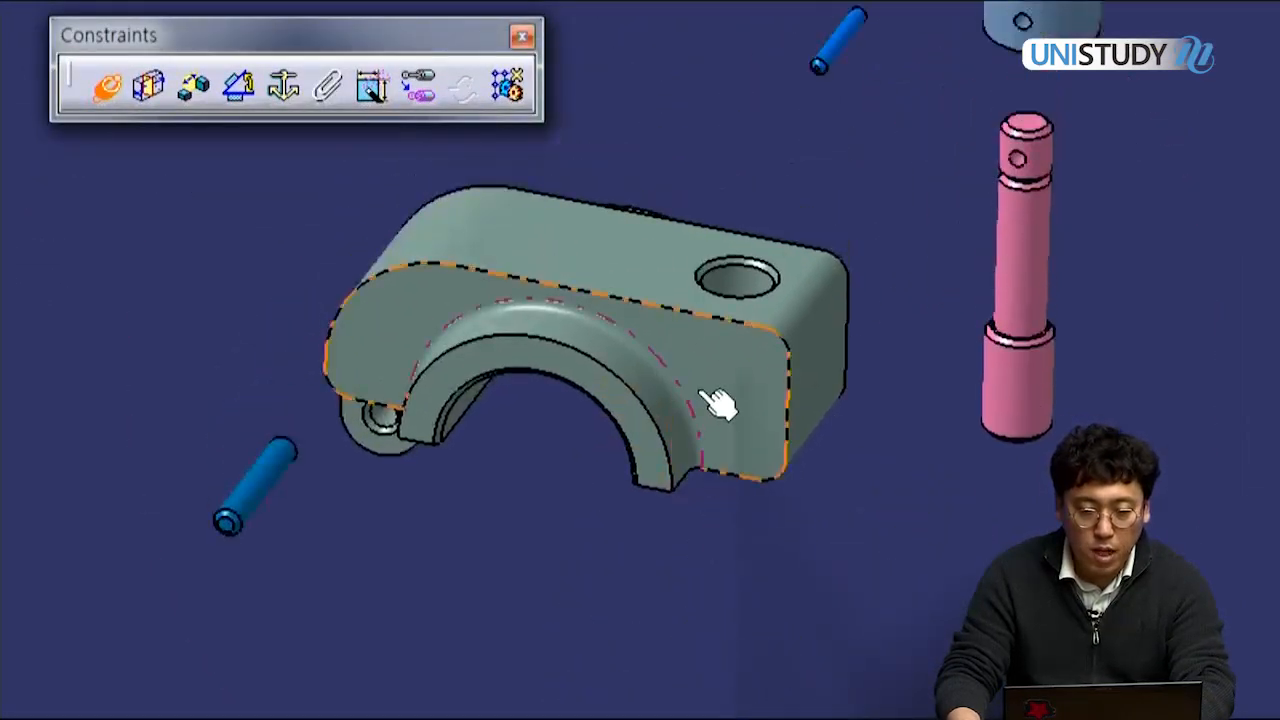
click(736, 281)
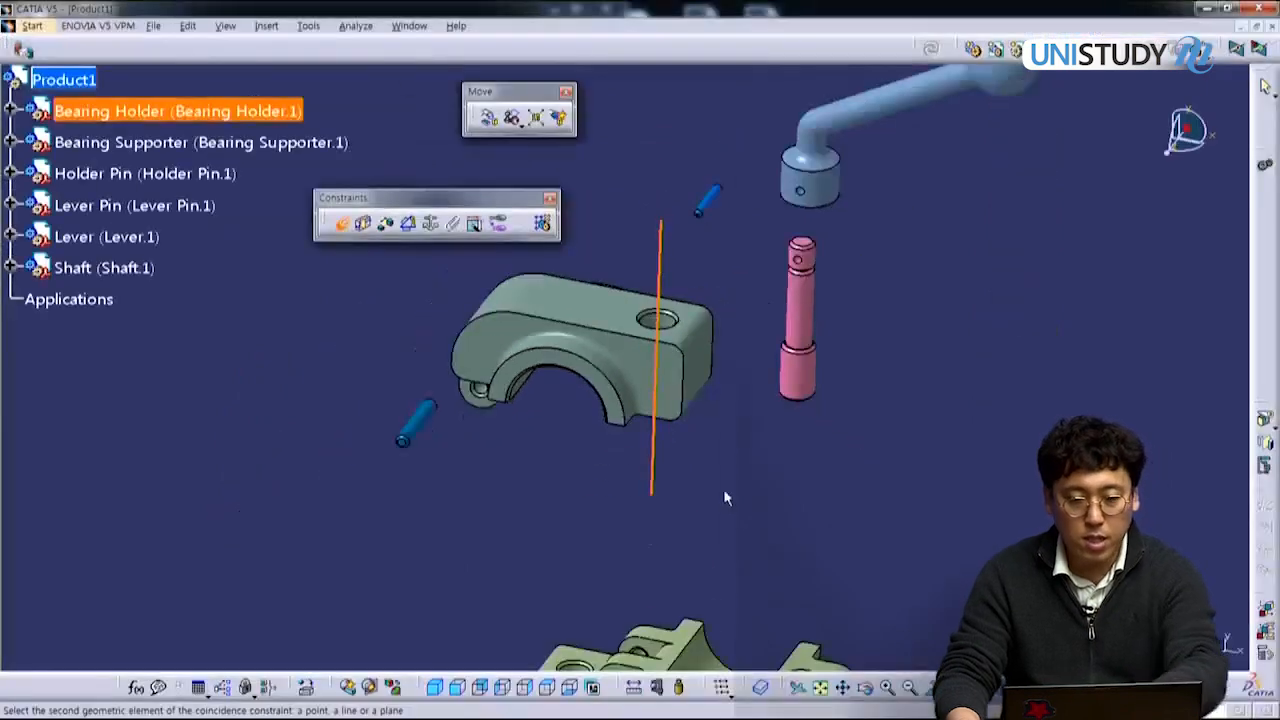
middle_drag(882, 636, 674, 51)
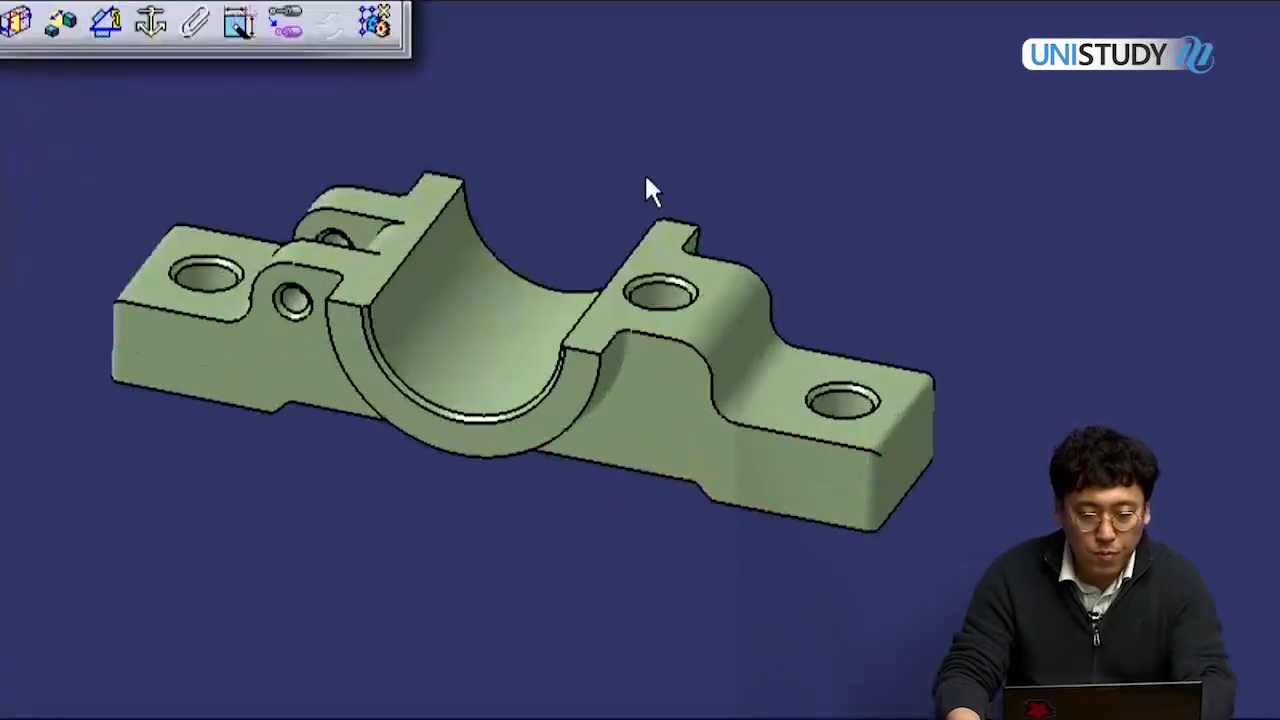
click(672, 317)
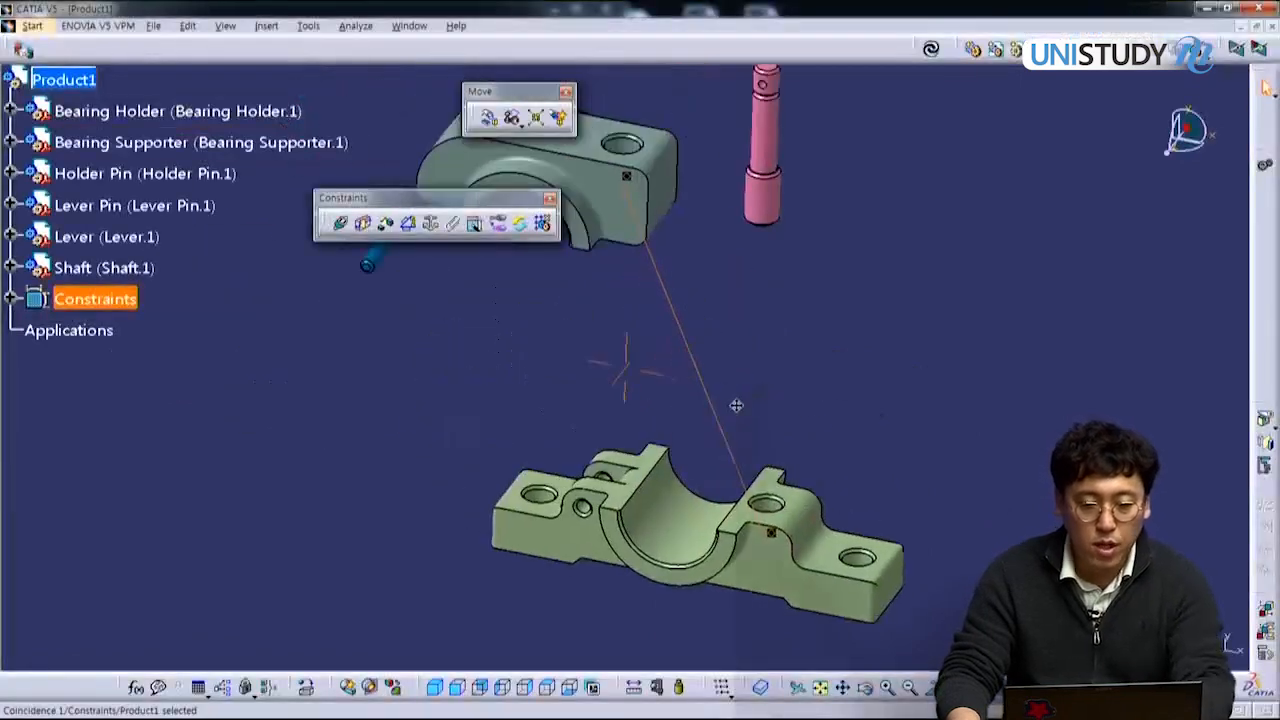
Step: Float the Update toolbar over the work area beside the shaft
middle_drag(736, 405, 918, 158)
drag(920, 50, 922, 166)
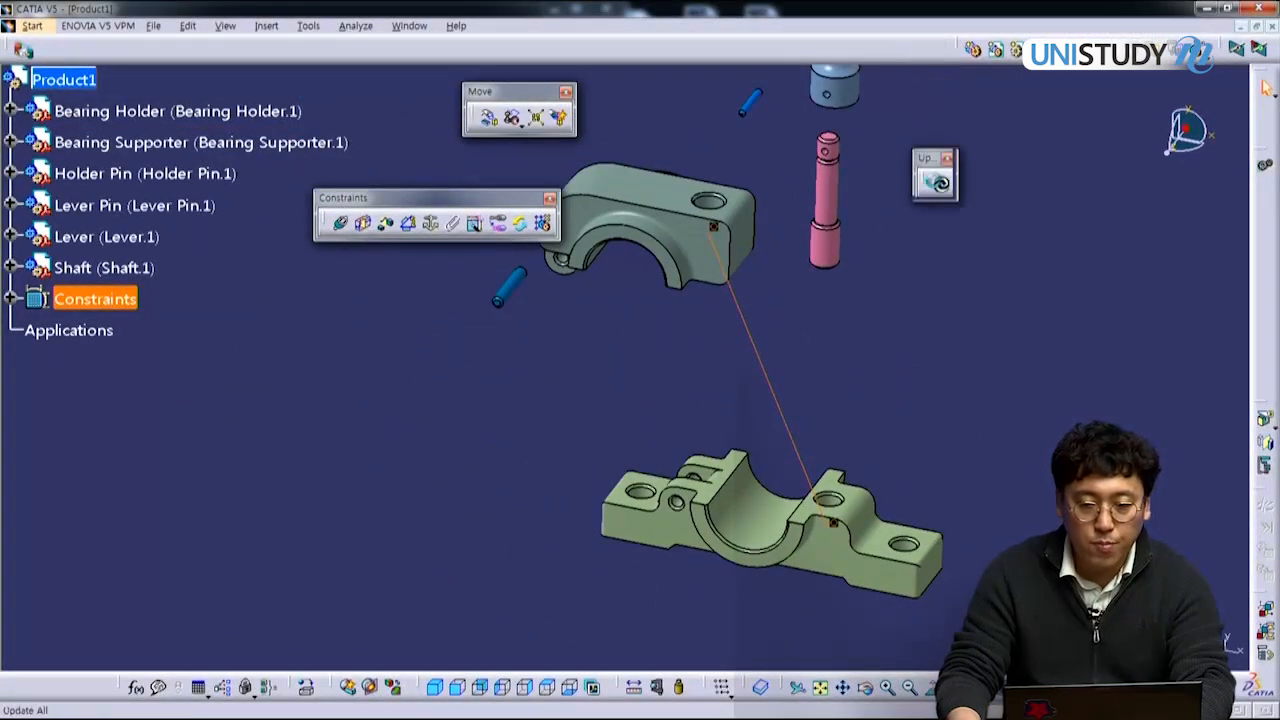
Step: Update the assembly to apply the coincidence, and undo both the update and the constraint
click(939, 186)
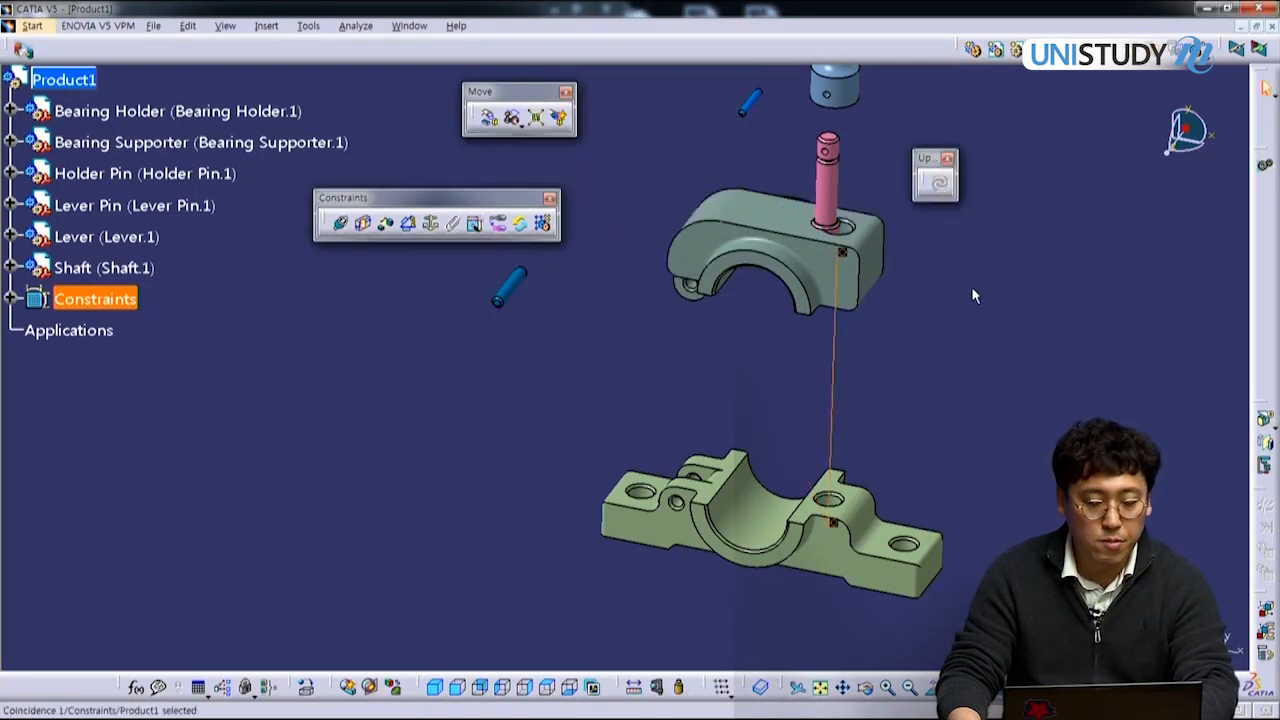
key(ctrl+z)
key(ctrl+z)
Step: Try the coincidence with the Bearing Supporter's middle hole picked before the Bearing Holder's hole, update the assembly, and undo it all
click(340, 222)
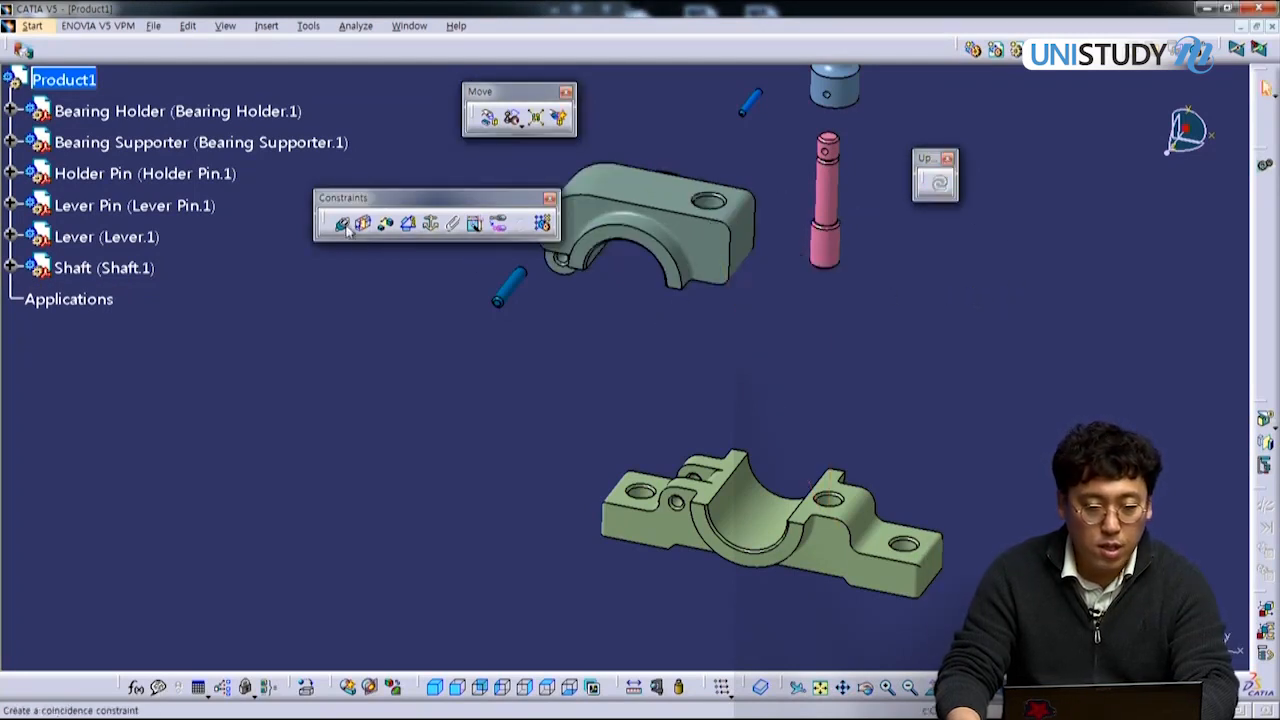
click(834, 503)
click(712, 201)
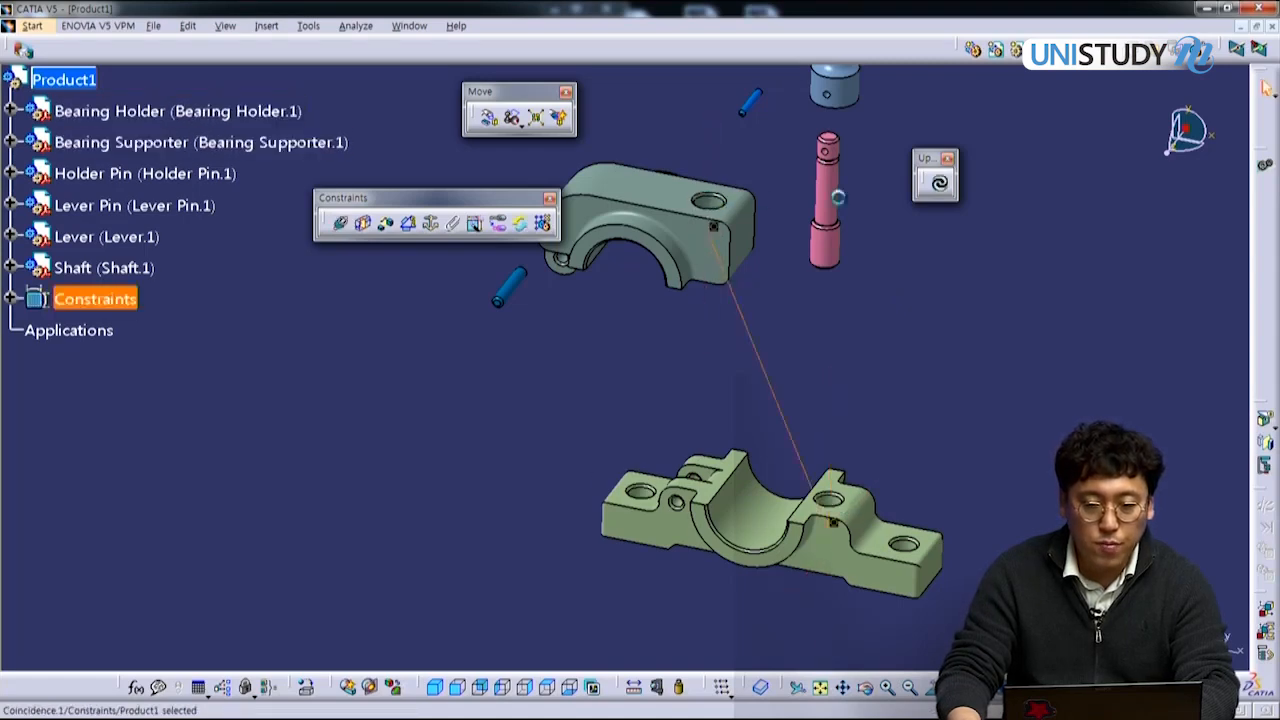
click(937, 180)
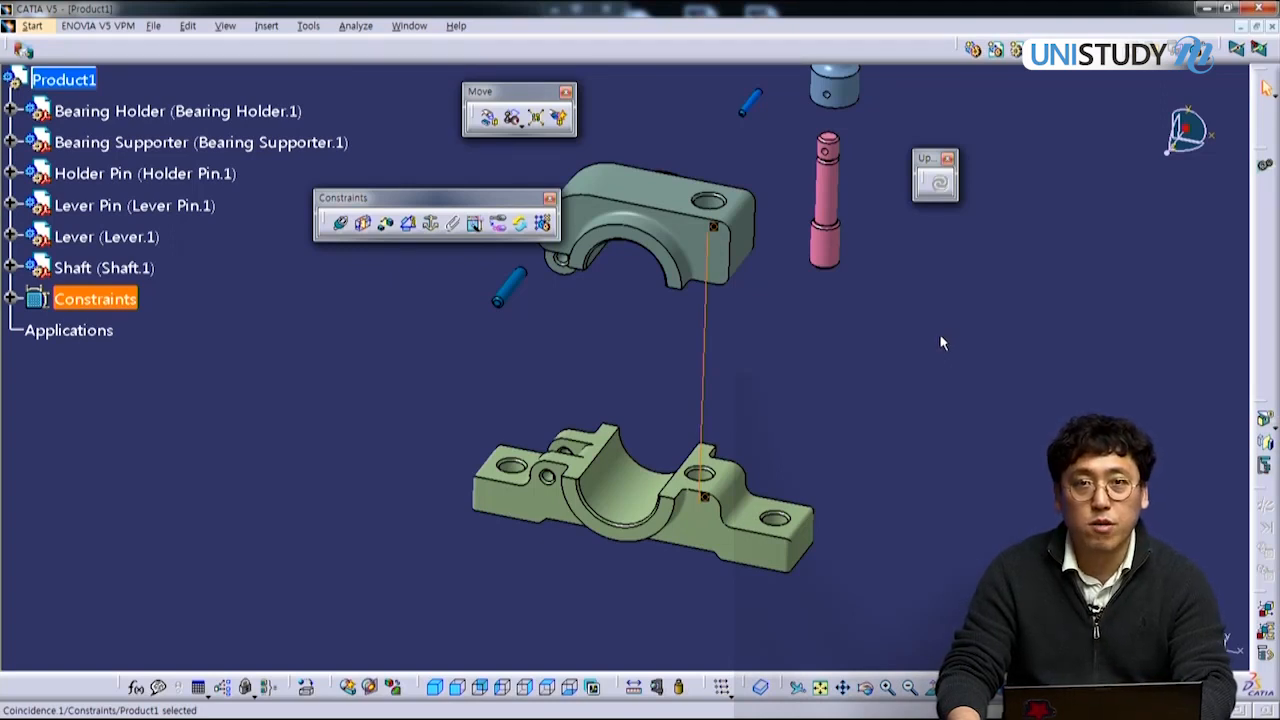
key(ctrl+z)
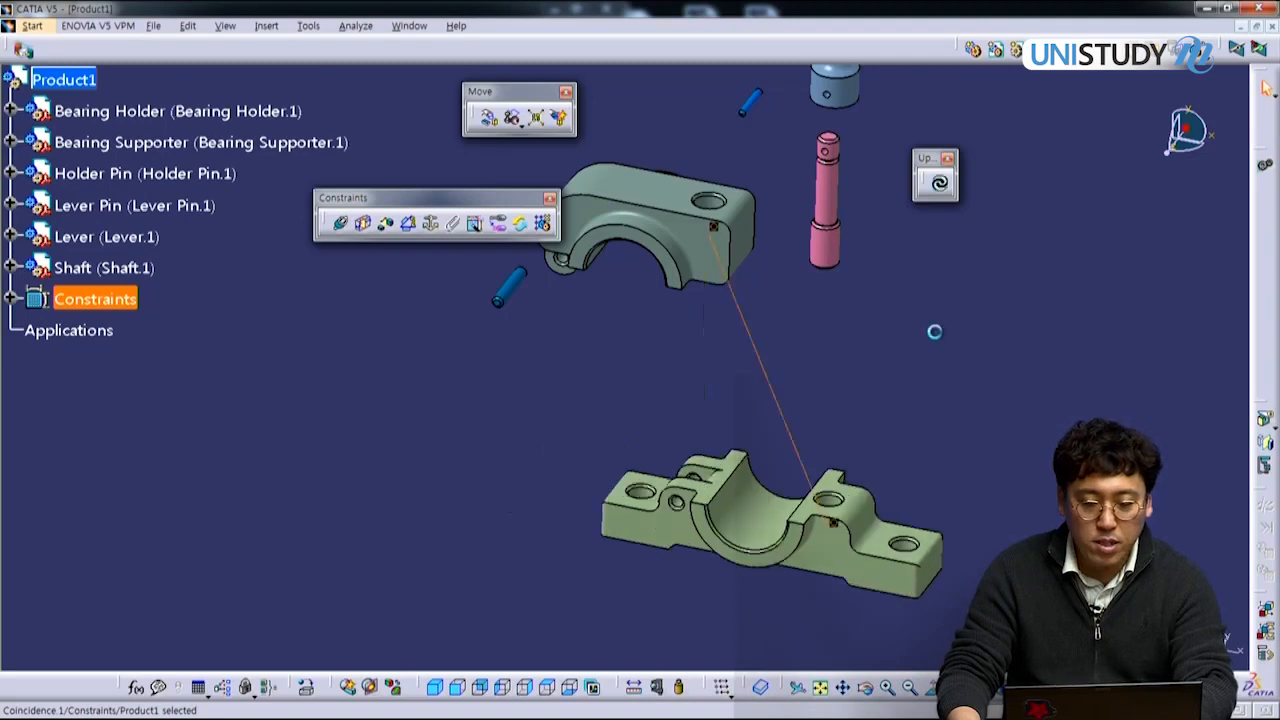
key(ctrl+z)
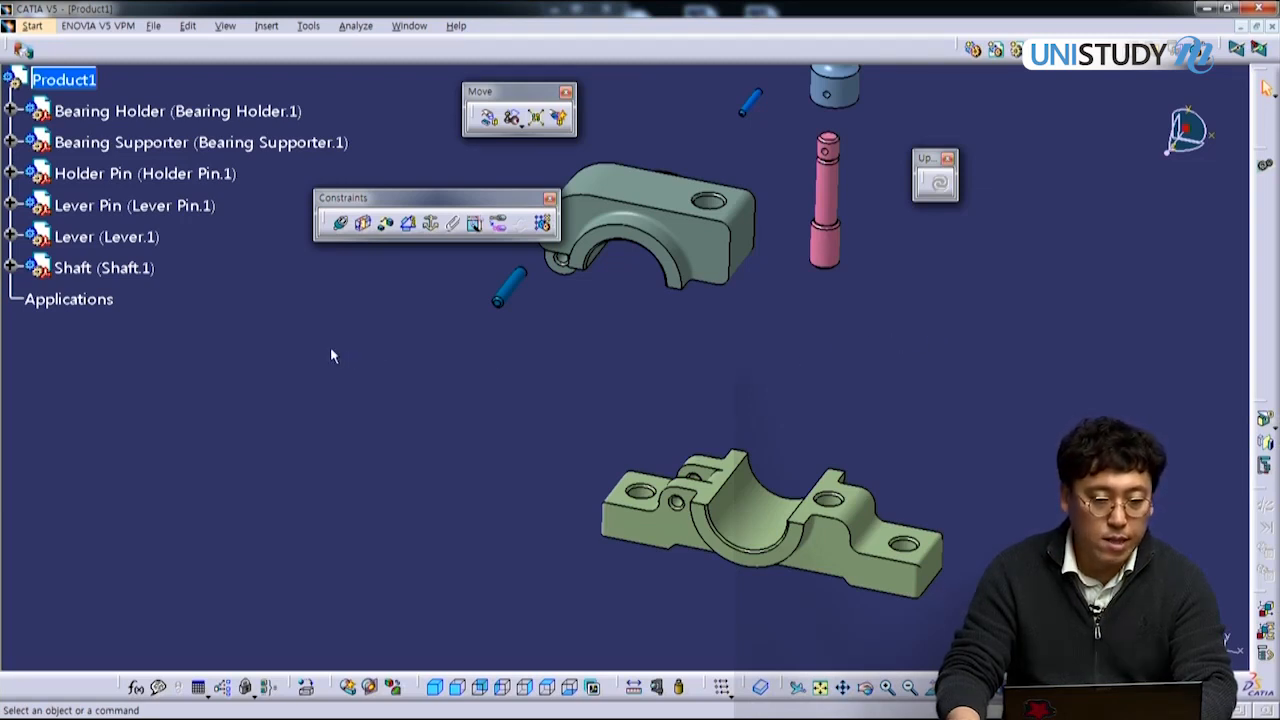
Step: Fix the Bearing Supporter in place with a Fix Component constraint
click(430, 224)
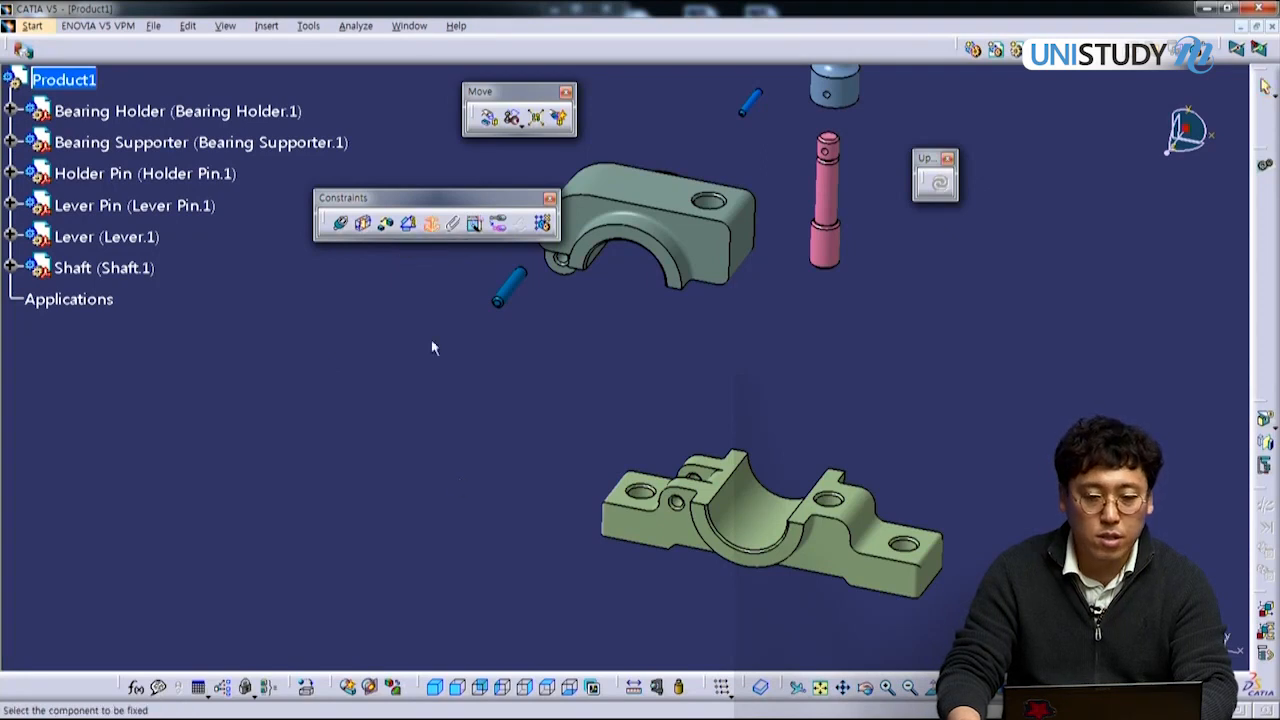
click(622, 527)
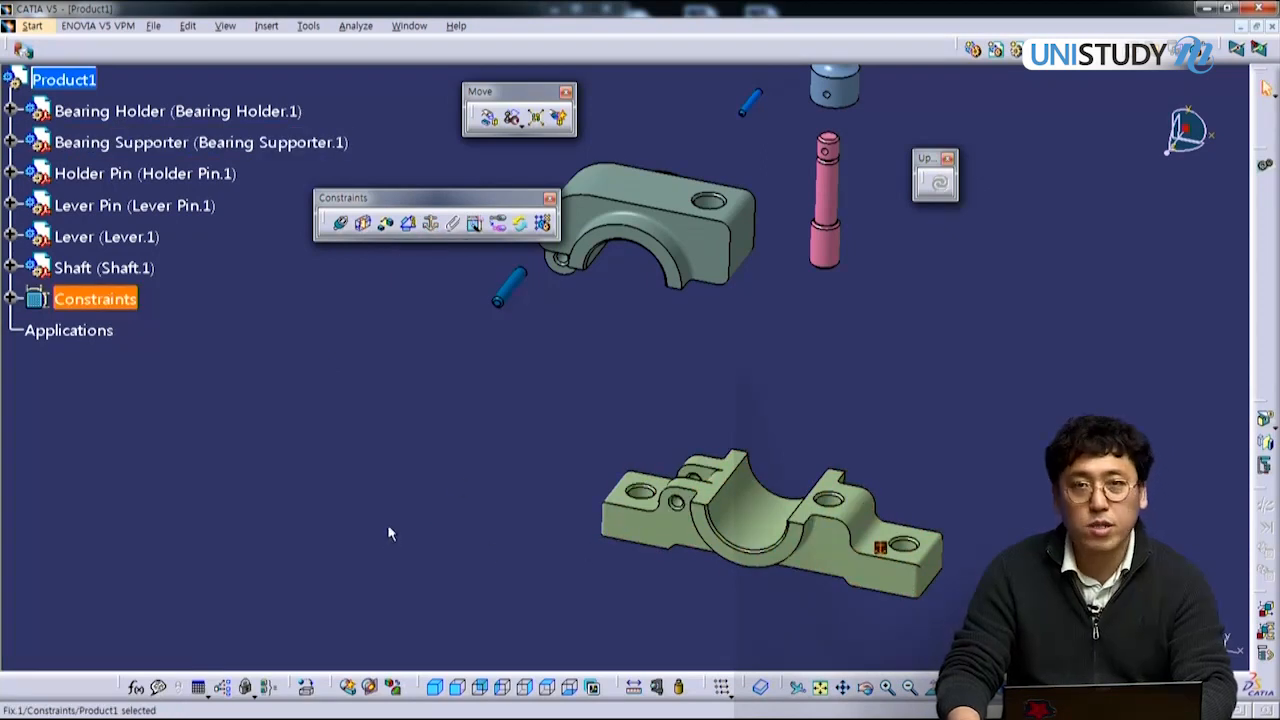
Step: Try a coincidence from the fixed Bearing Supporter's middle hole to the Bearing Holder's hole, update the assembly, and undo it all
click(340, 223)
click(840, 504)
click(720, 205)
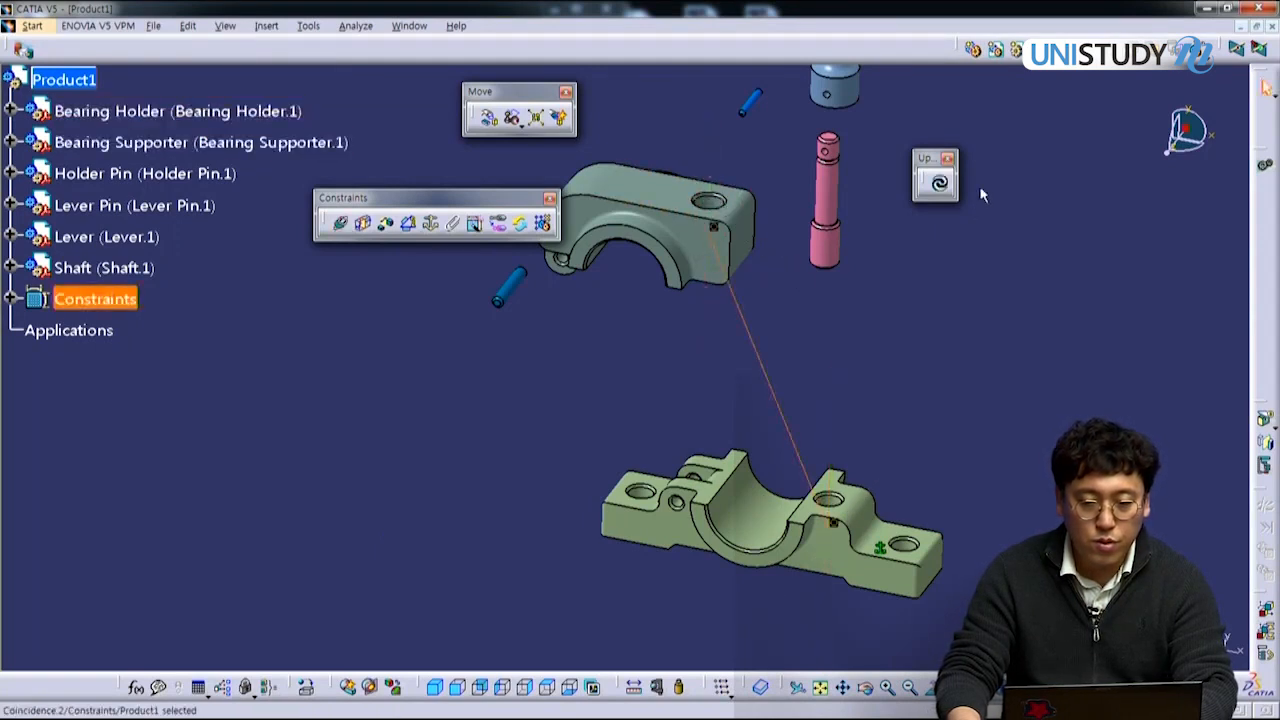
click(937, 182)
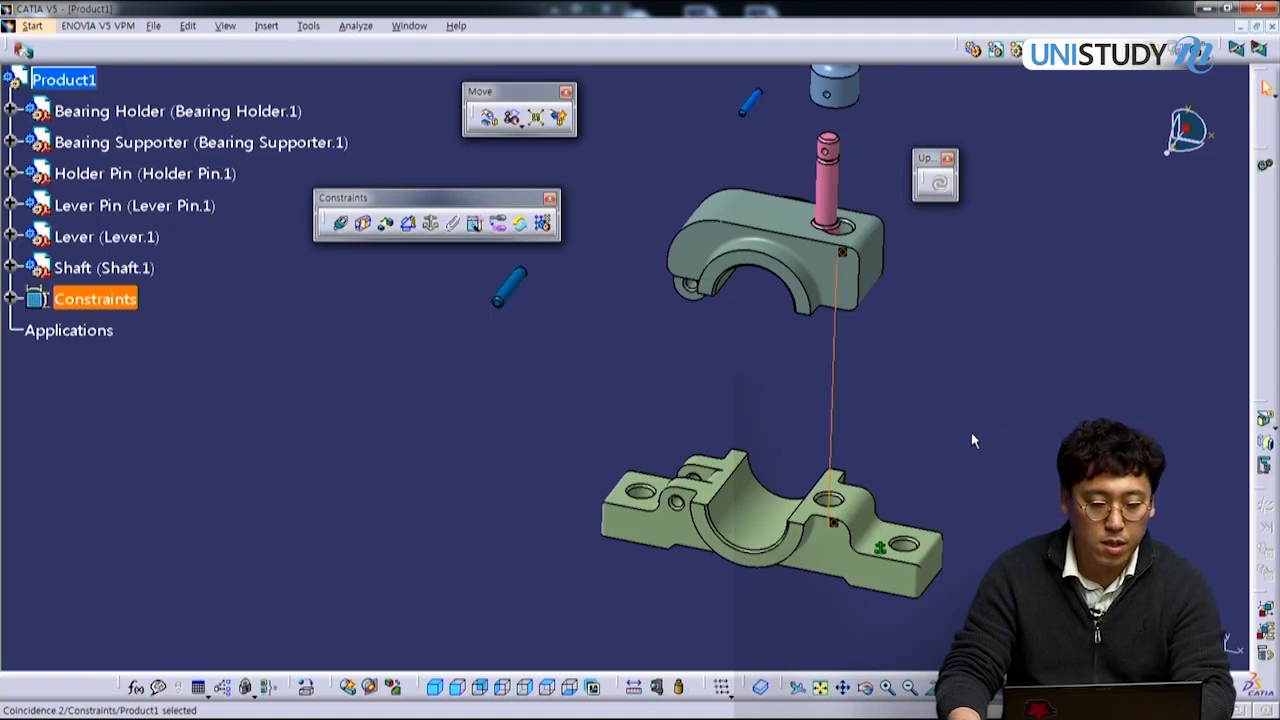
key(ctrl+z)
key(ctrl+z)
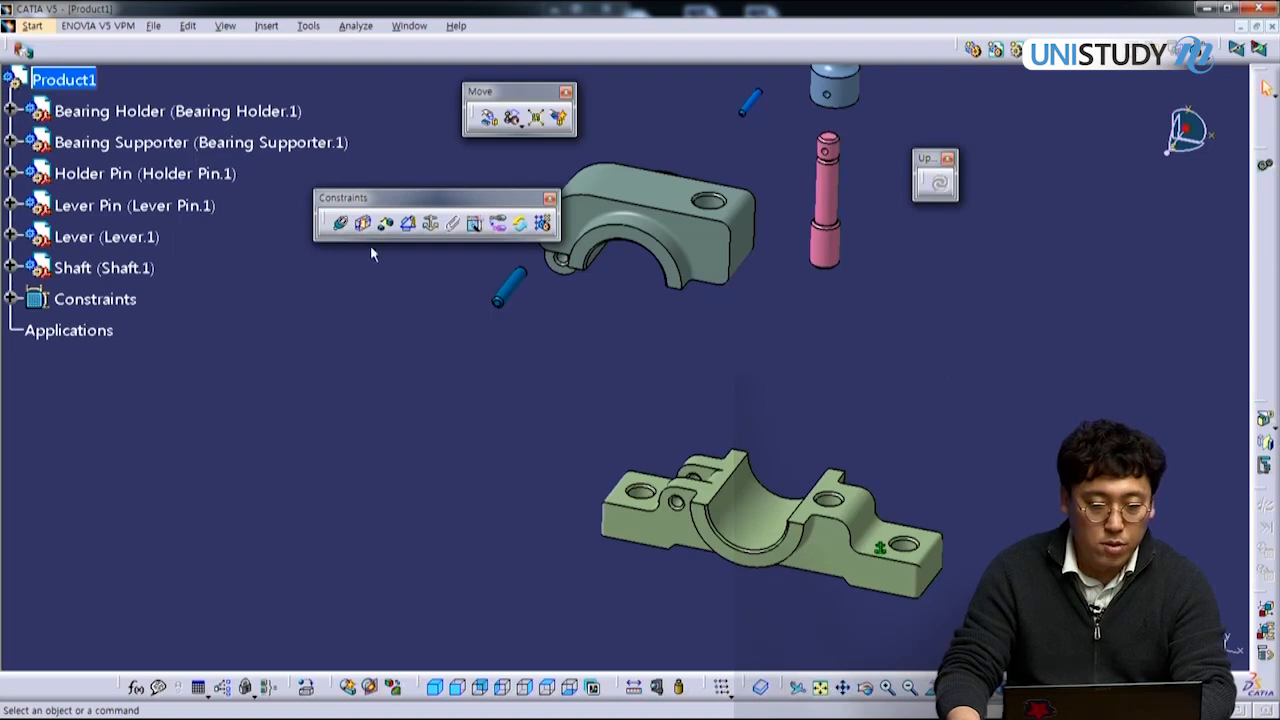
Step: Make the Bearing Holder's hole axis coincident with the Bearing Supporter's end hole beside the anchor symbol, update the assembly, and undo only the update
click(341, 222)
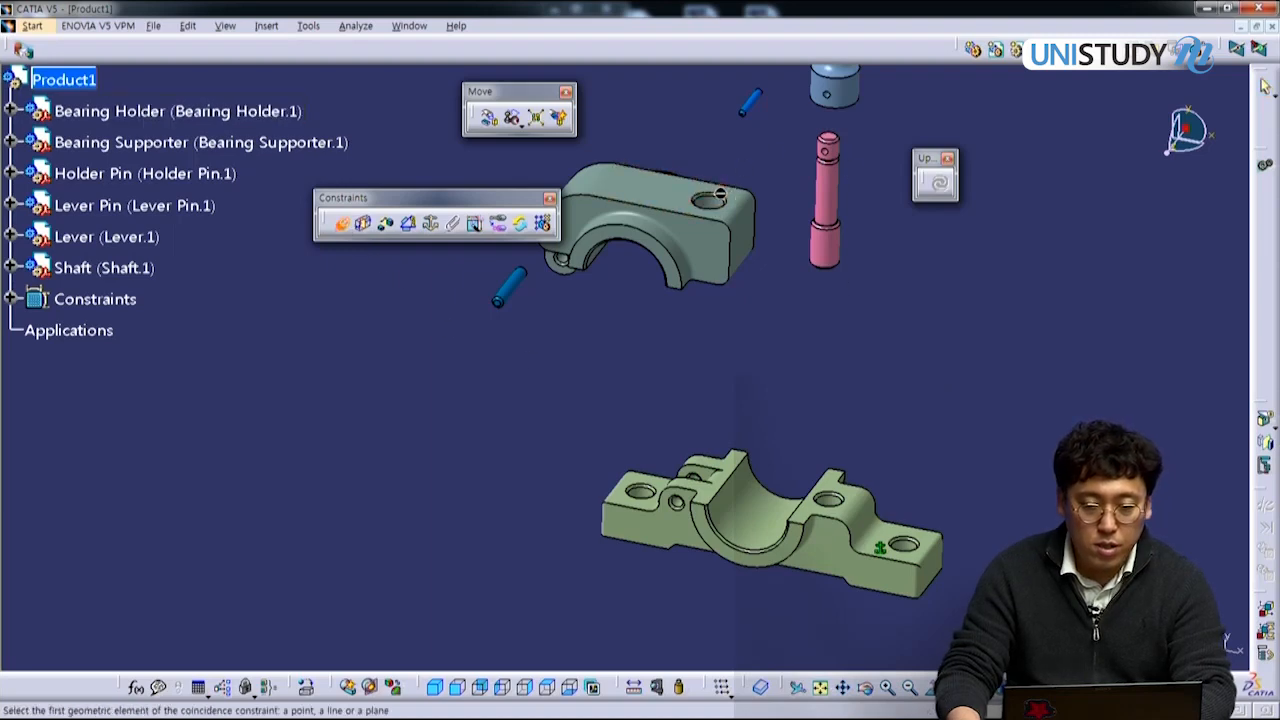
click(716, 205)
middle_drag(868, 424, 784, 373)
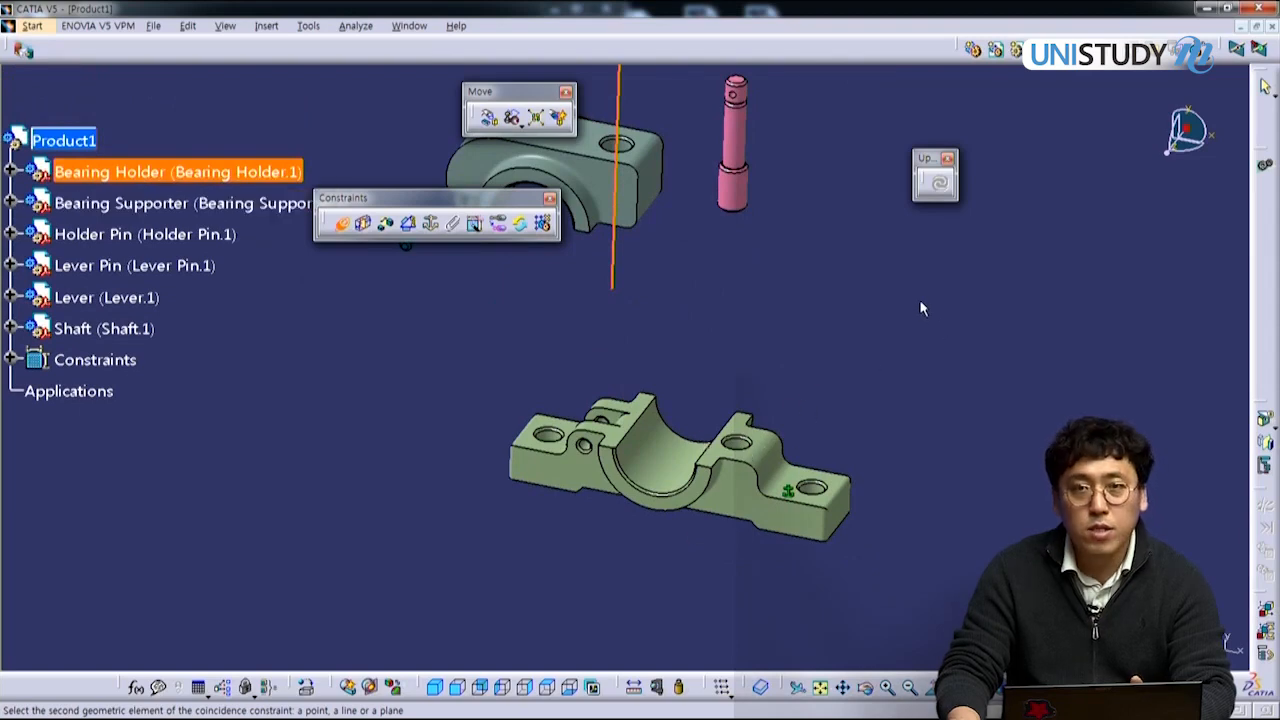
click(826, 494)
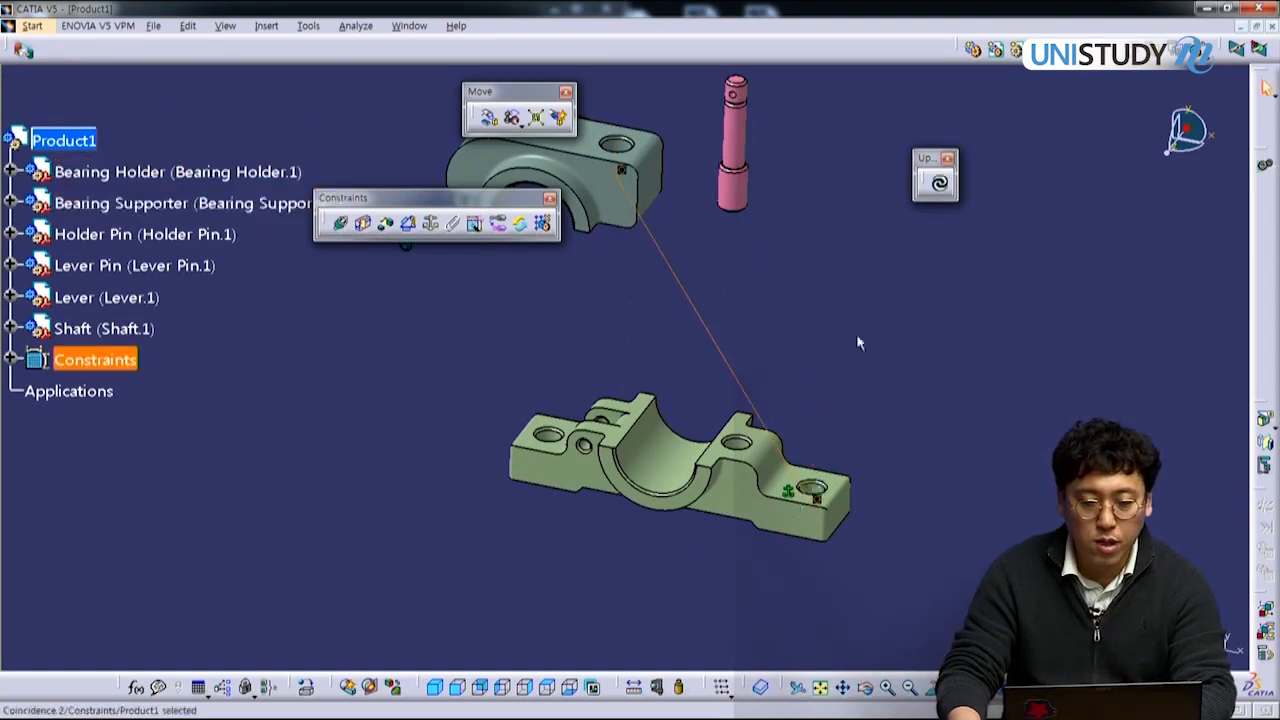
click(940, 188)
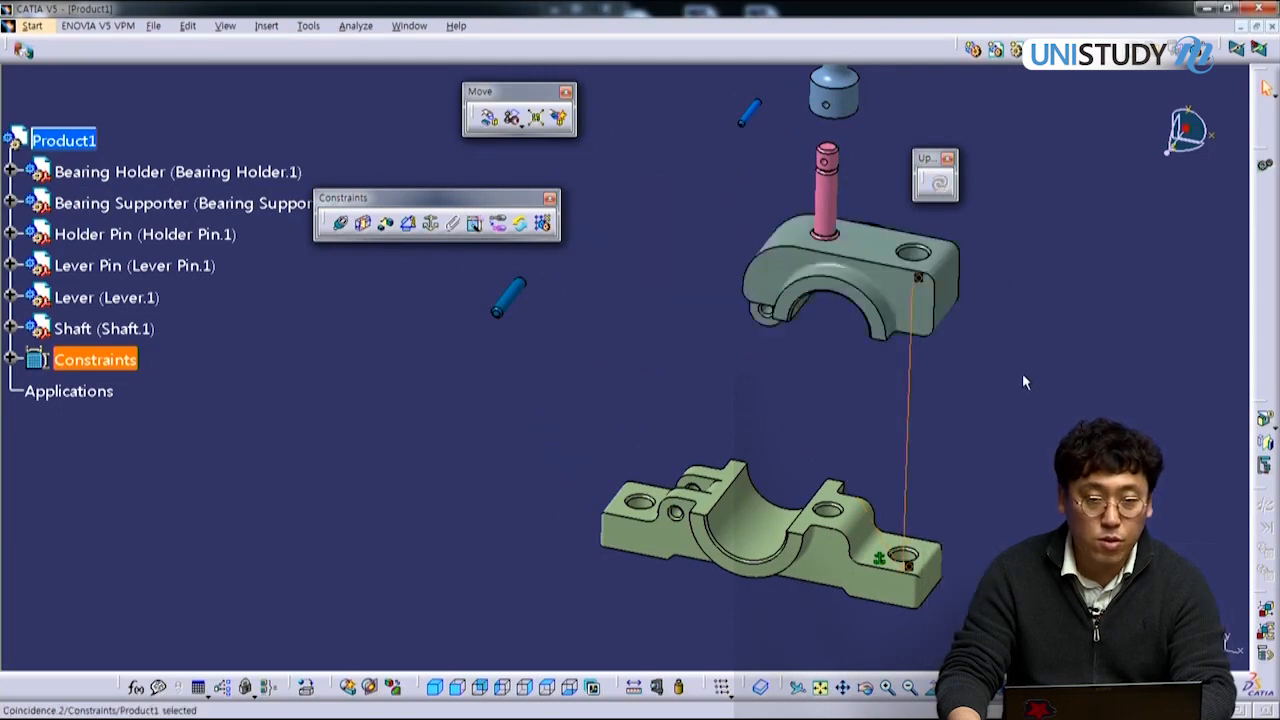
key(ctrl+z)
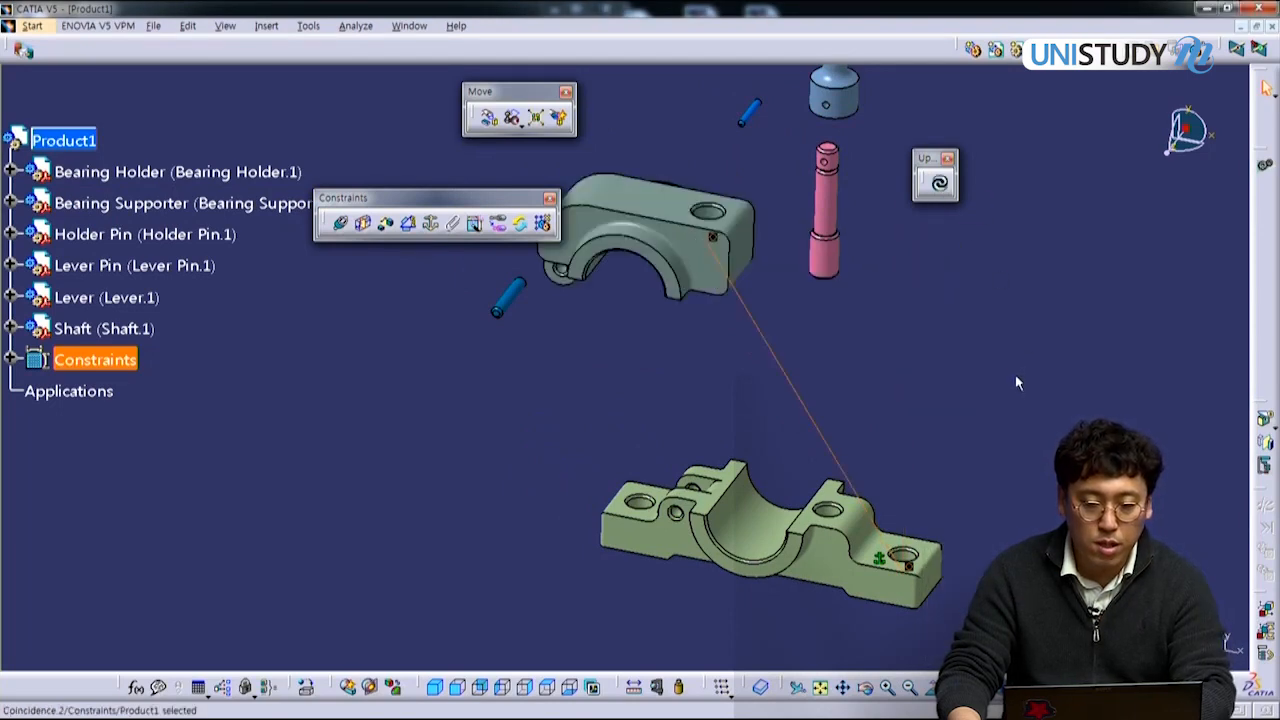
Step: Add a second coincidence from the Bearing Holder's hole to the Bearing Supporter's middle hole, update the assembly, and close the update diagnosis
click(1015, 376)
click(340, 222)
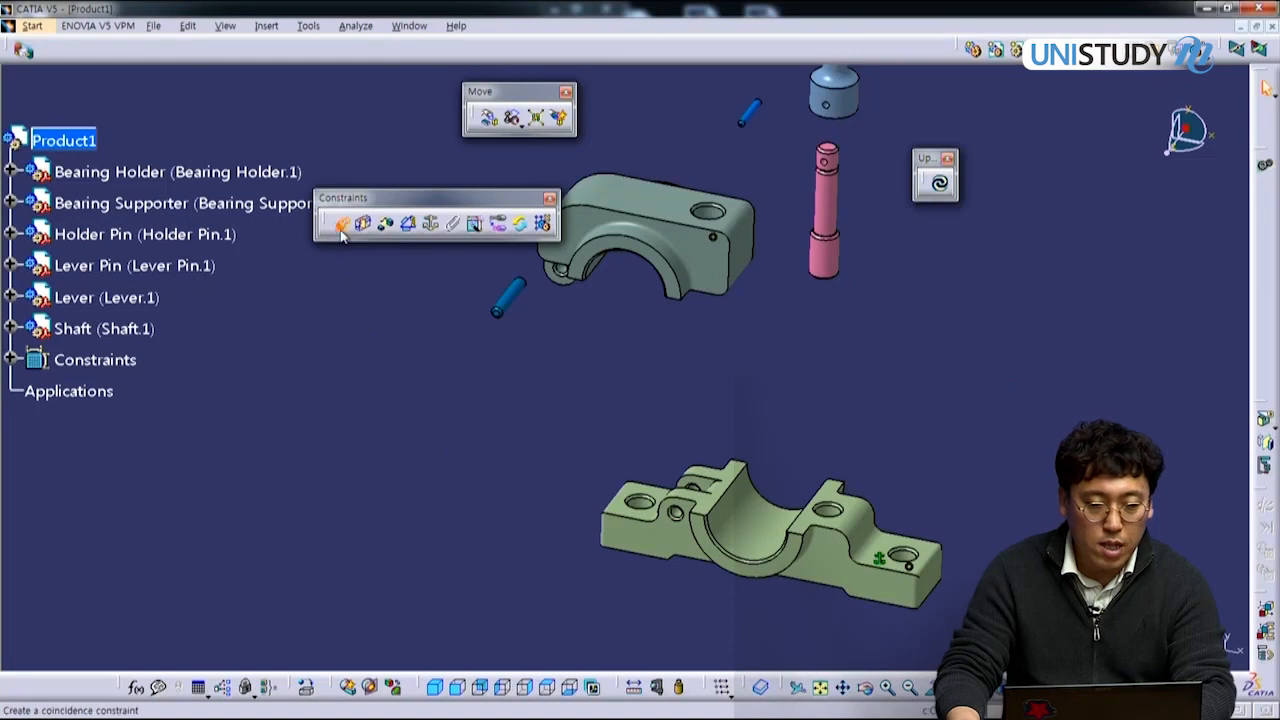
click(711, 213)
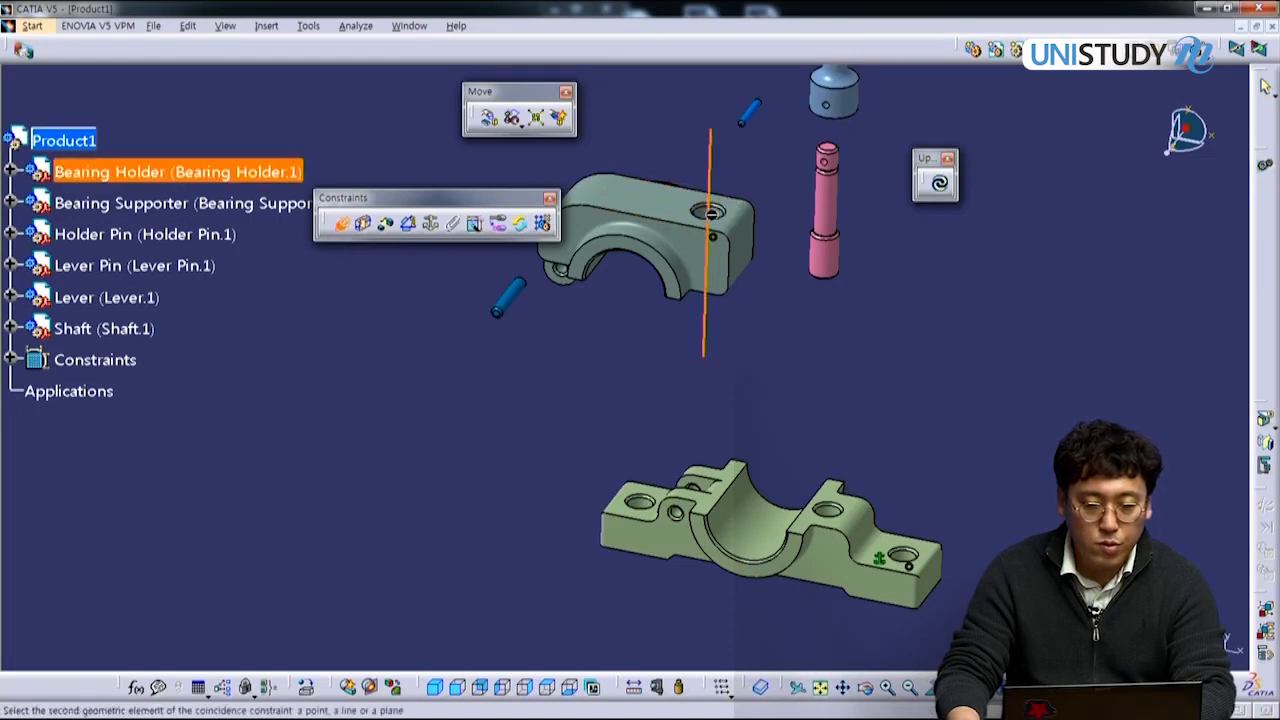
click(828, 505)
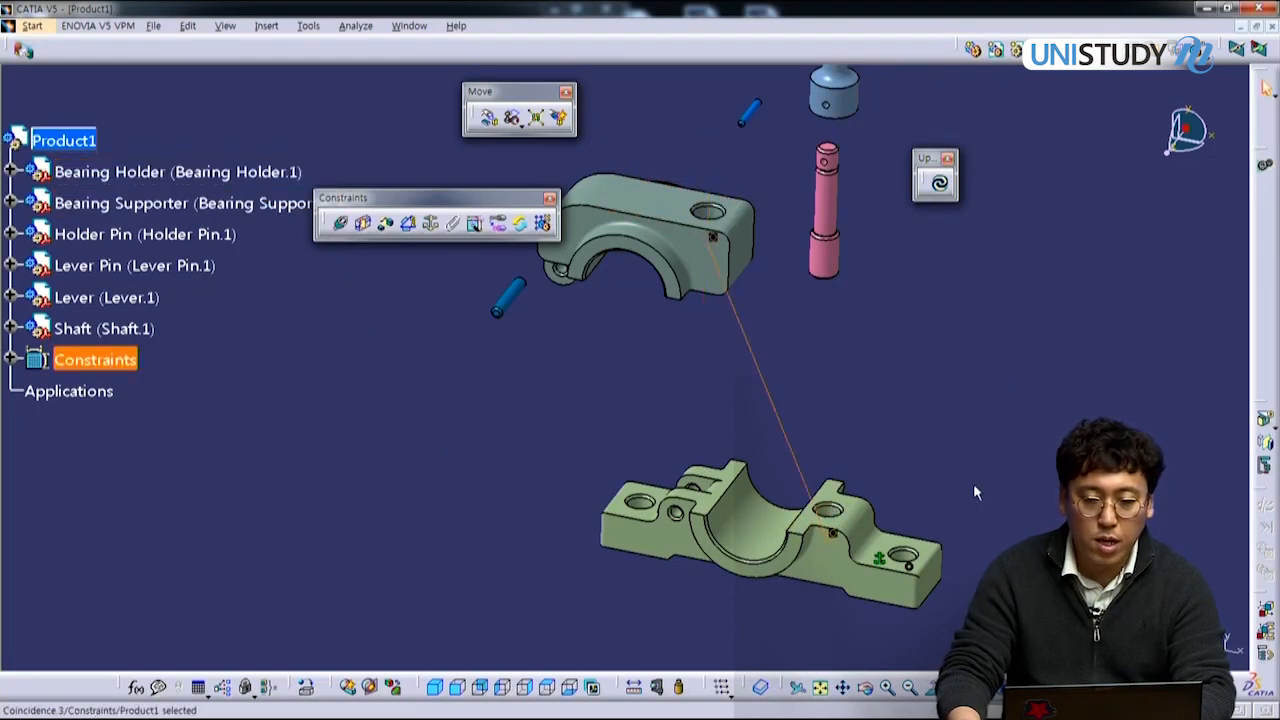
middle_drag(947, 456, 910, 408)
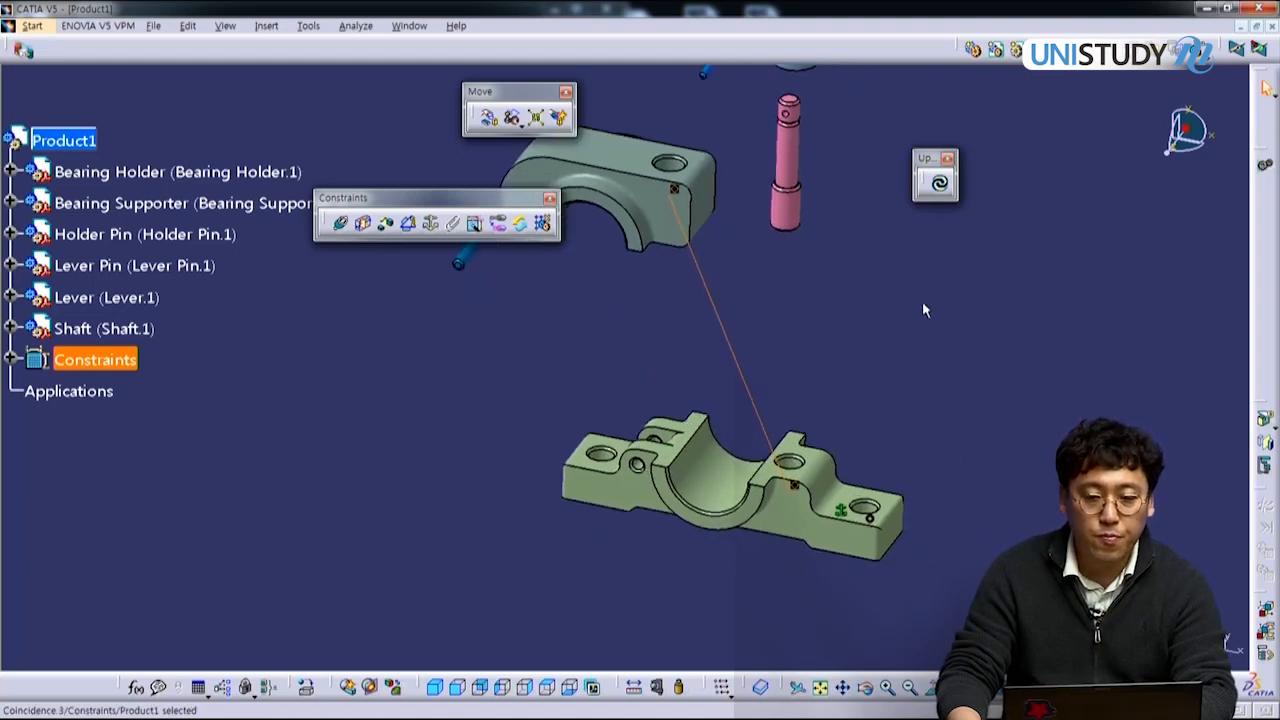
click(939, 182)
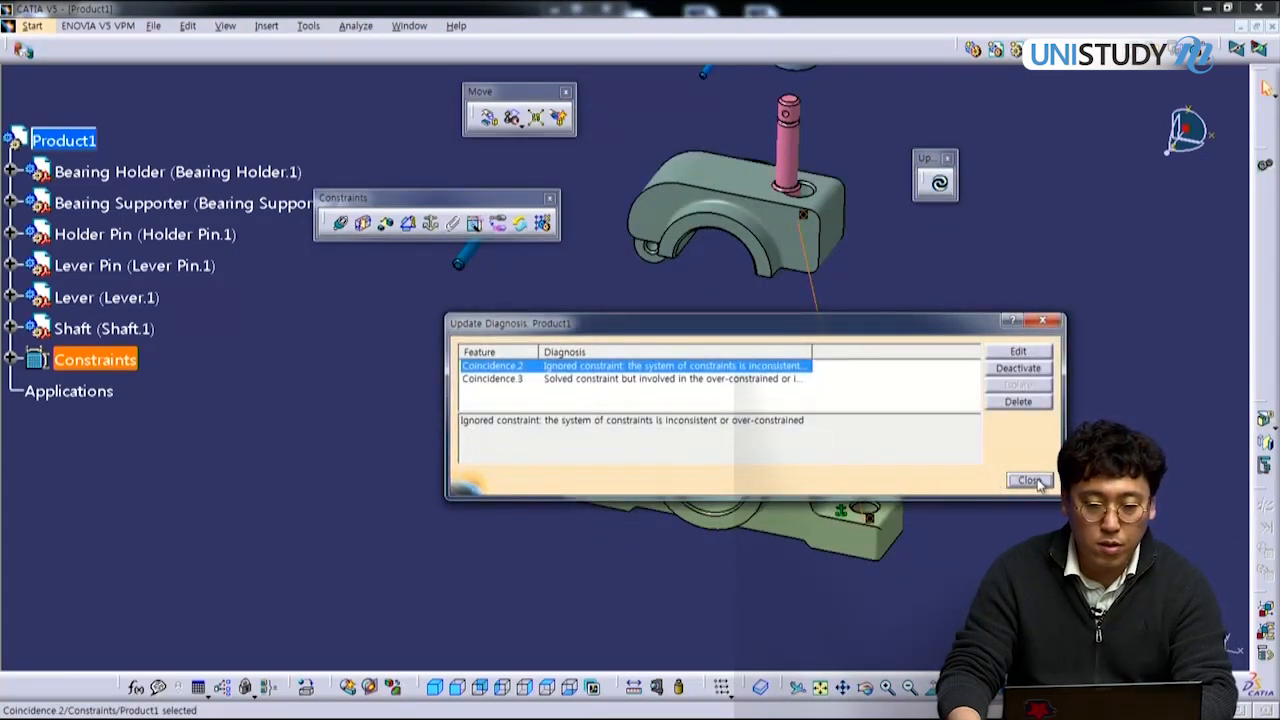
click(1036, 482)
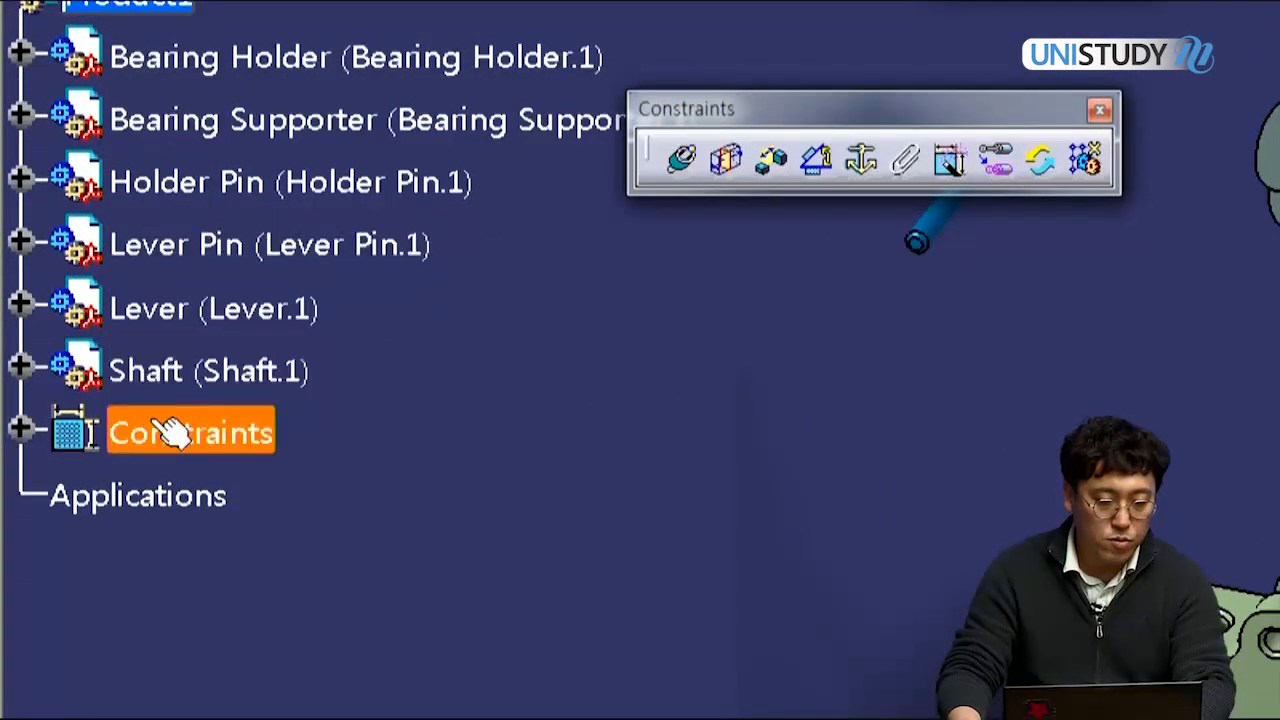
Step: Expand the Constraints branch of the tree to review the constraints on the Bearing Holder and Bearing Supporter
click(22, 429)
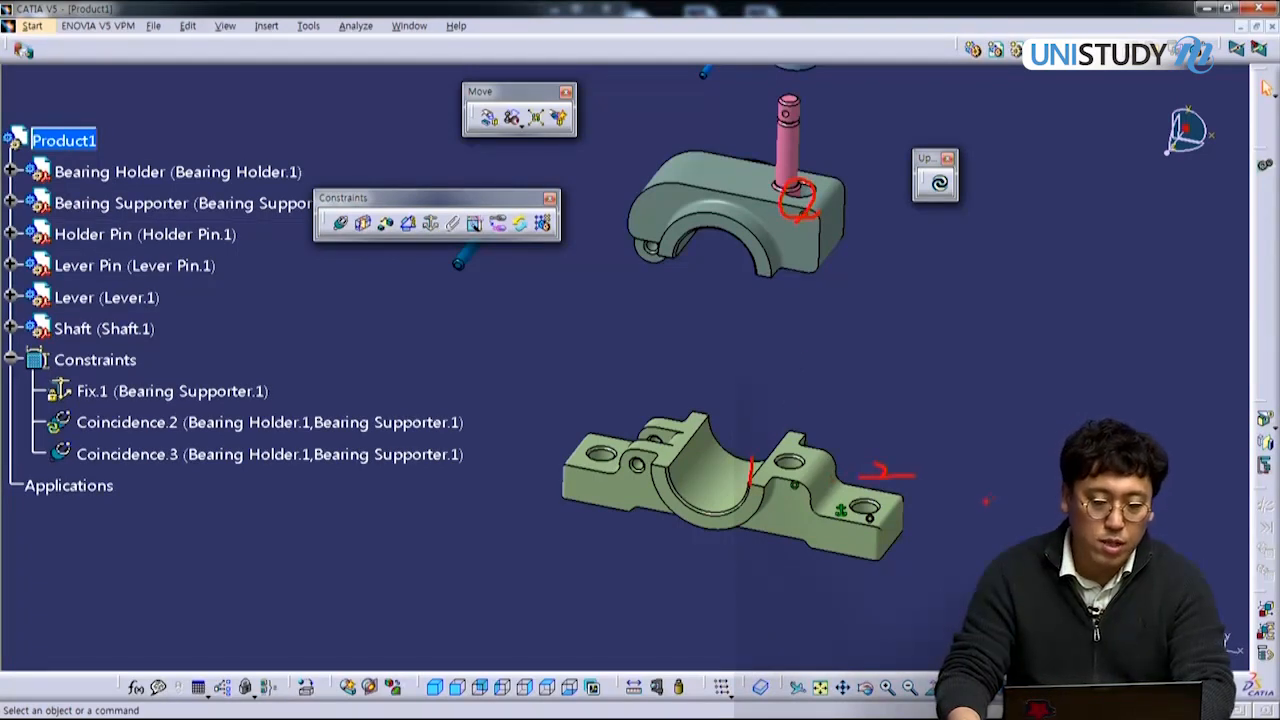
drag(815, 212, 880, 465)
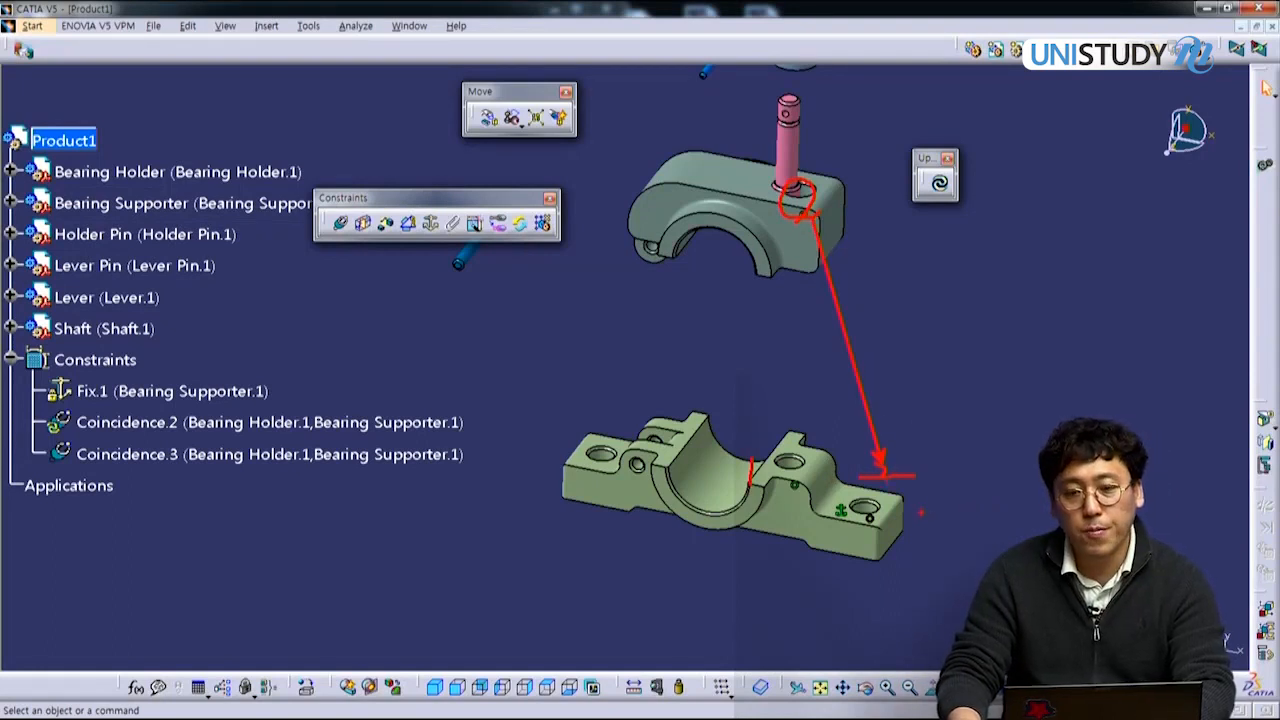
drag(746, 444, 780, 250)
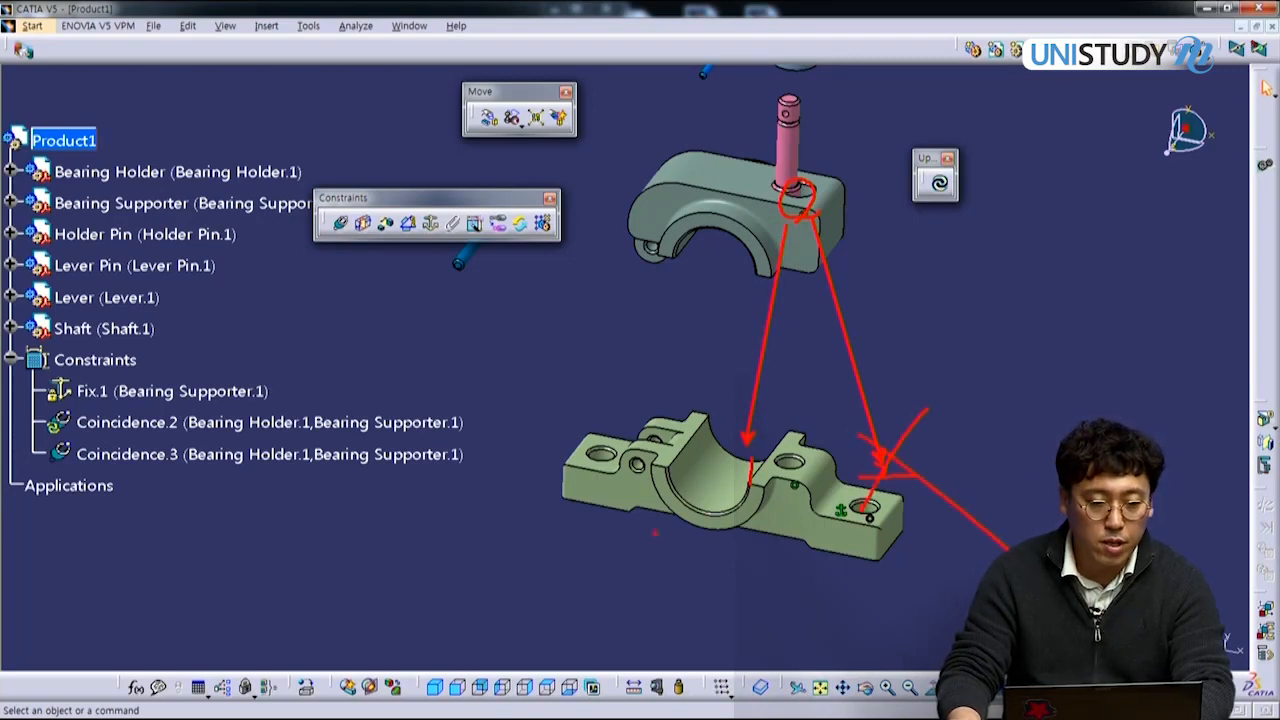
drag(147, 432, 472, 430)
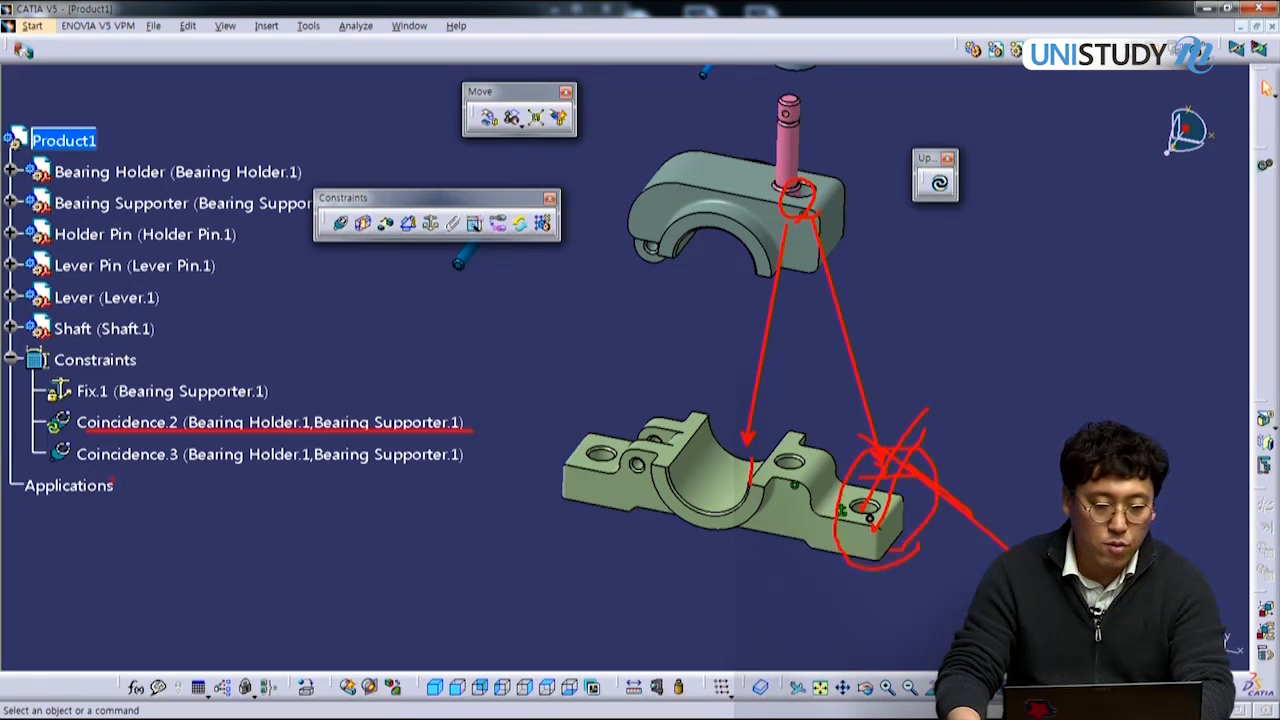
drag(78, 463, 482, 462)
drag(760, 356, 789, 224)
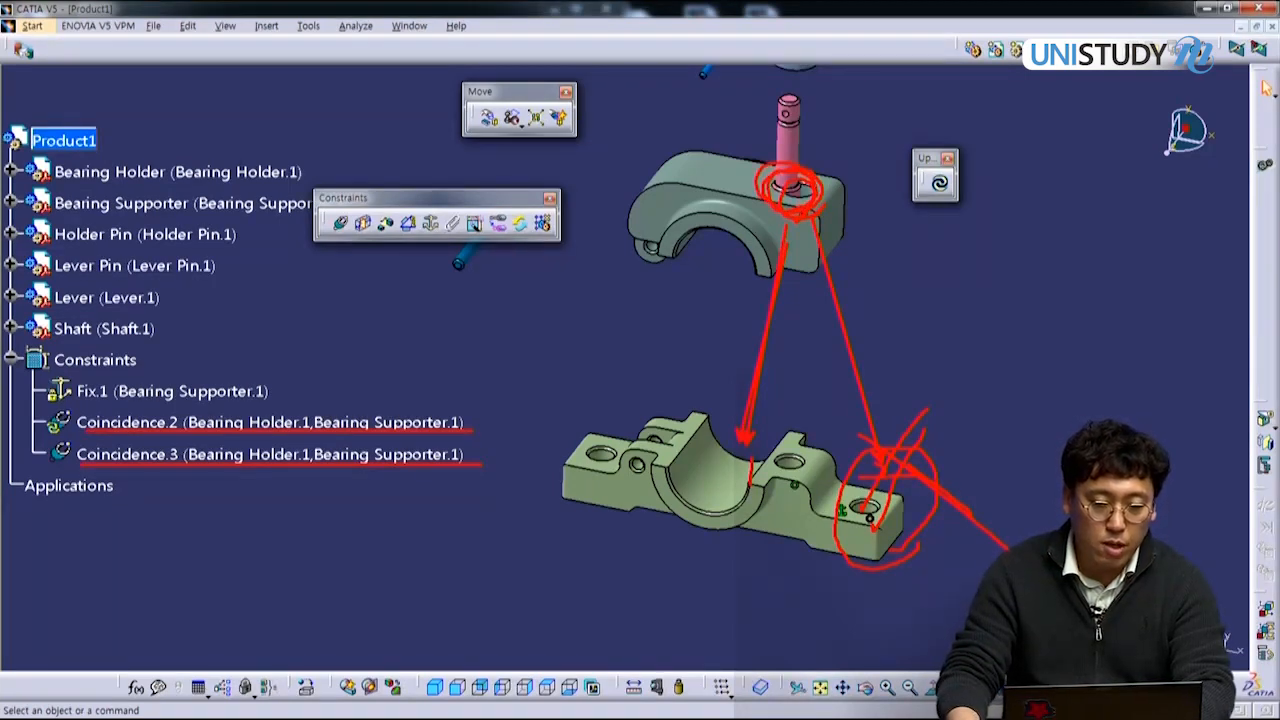
mouse_move(736, 446)
mouse_down()
mouse_move(755, 294)
mouse_move(790, 208)
mouse_up()
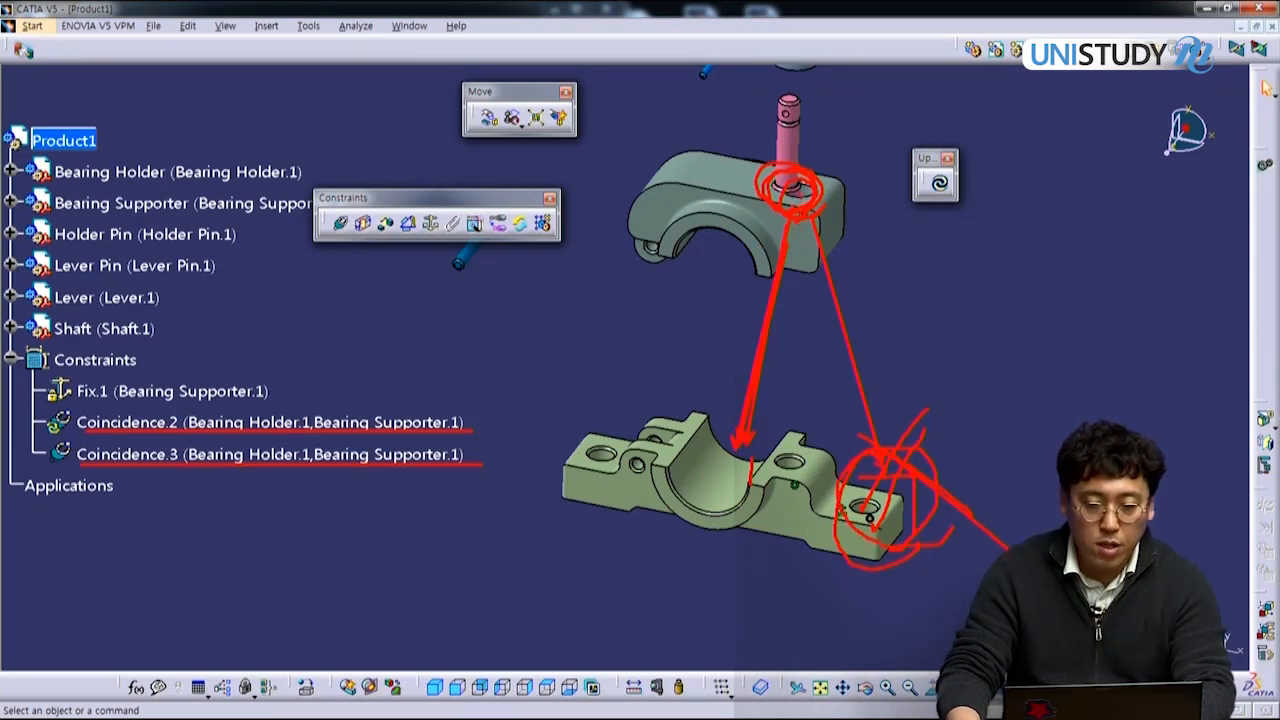
drag(818, 242, 876, 486)
drag(742, 402, 772, 234)
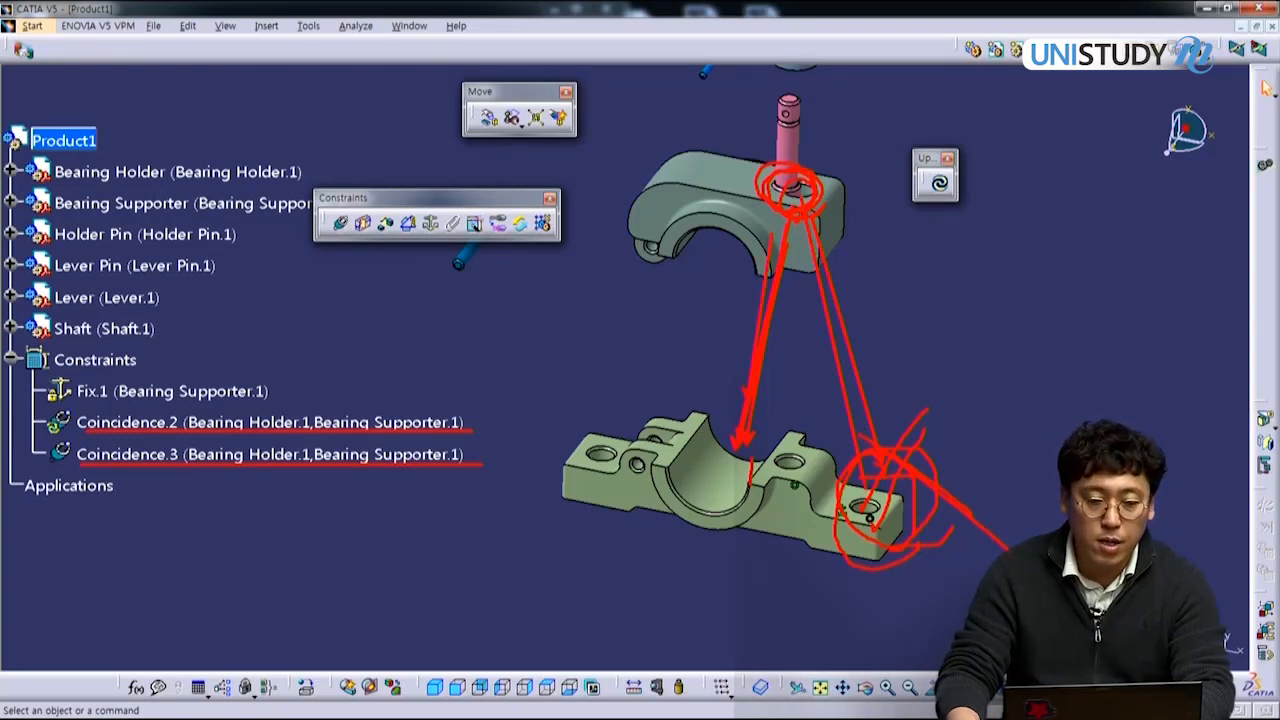
mouse_move(30, 406)
mouse_down()
mouse_move(144, 446)
mouse_move(358, 442)
mouse_up()
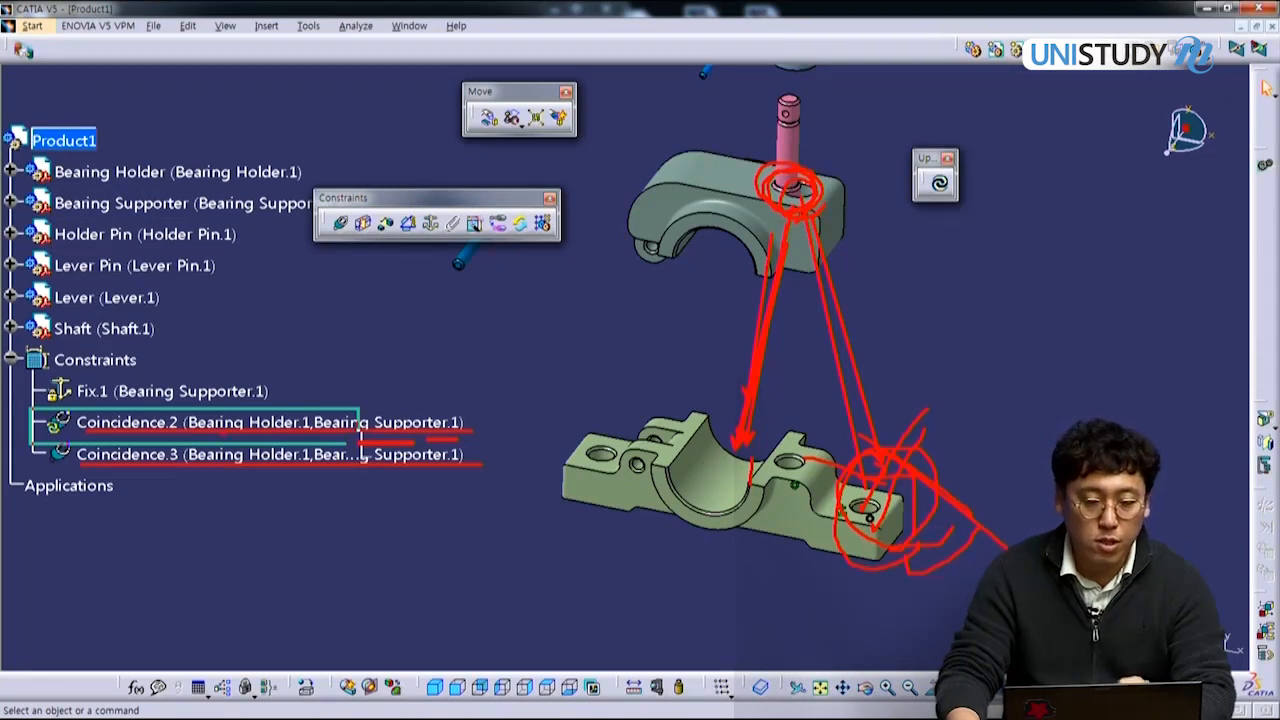
key(Escape)
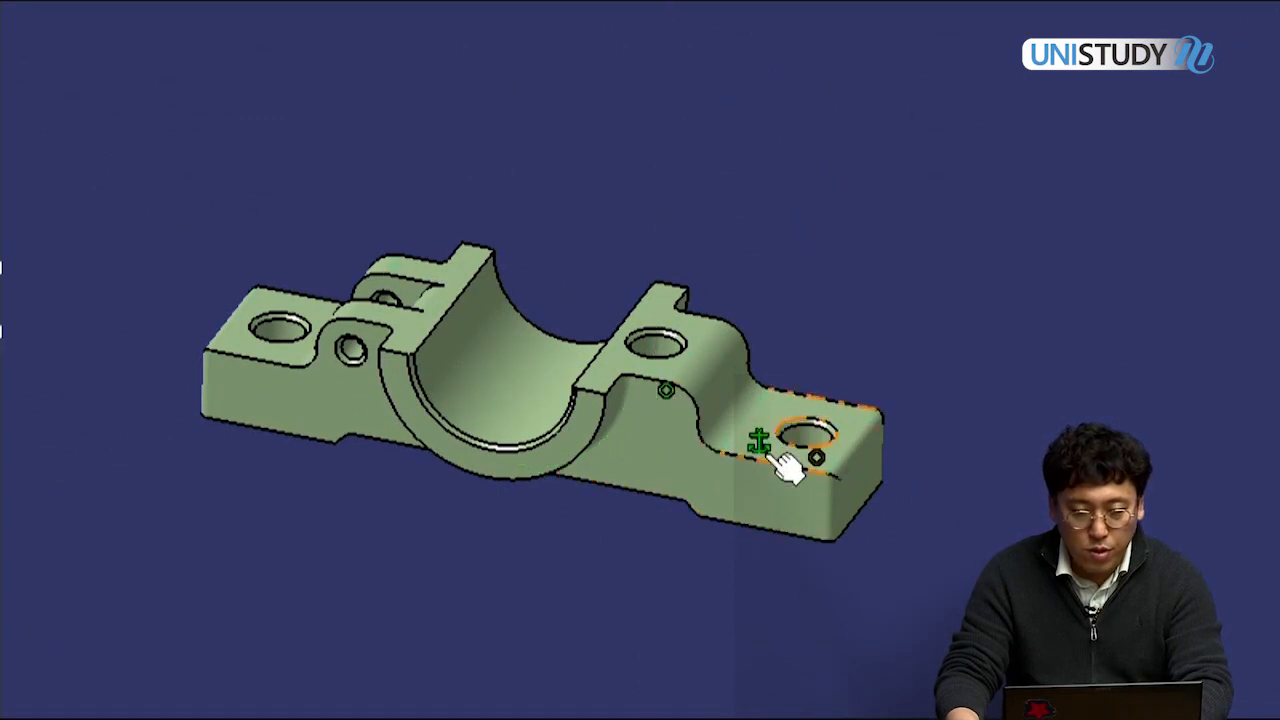
Step: Delete the coincidence between the Bearing Holder's hole and the Bearing Supporter's end hole, keeping the one to the middle hole
click(667, 398)
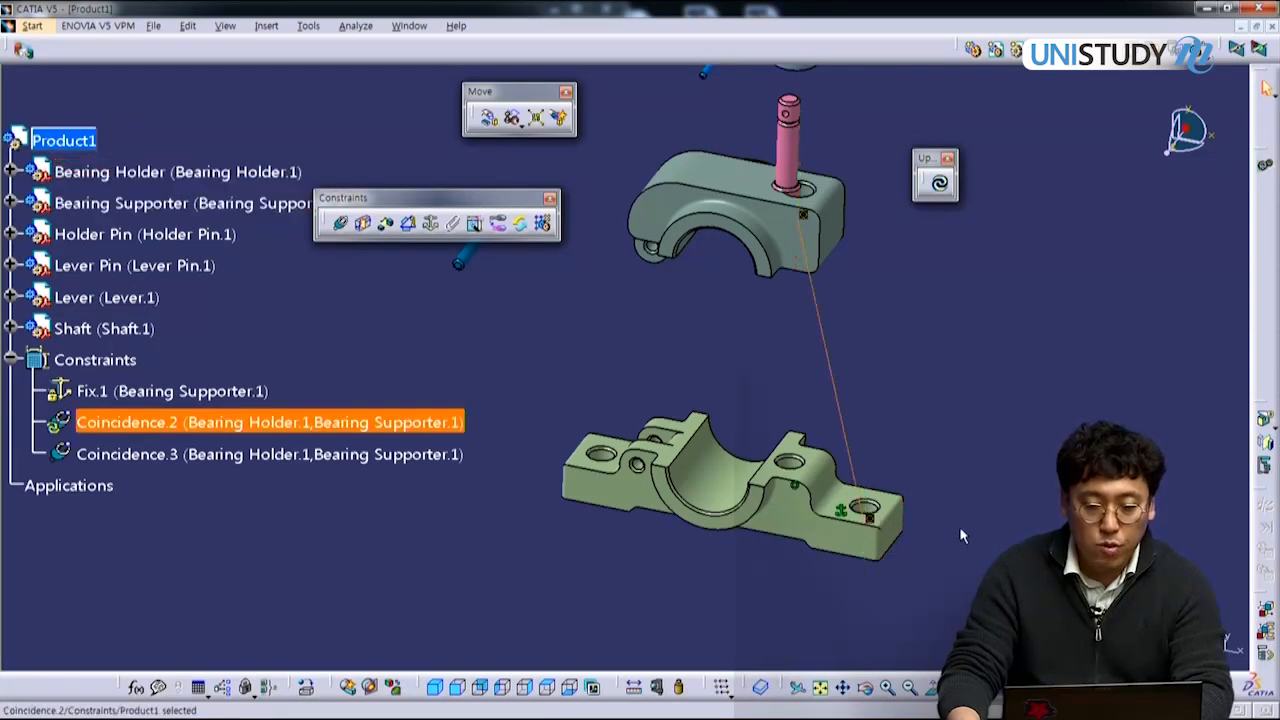
click(481, 556)
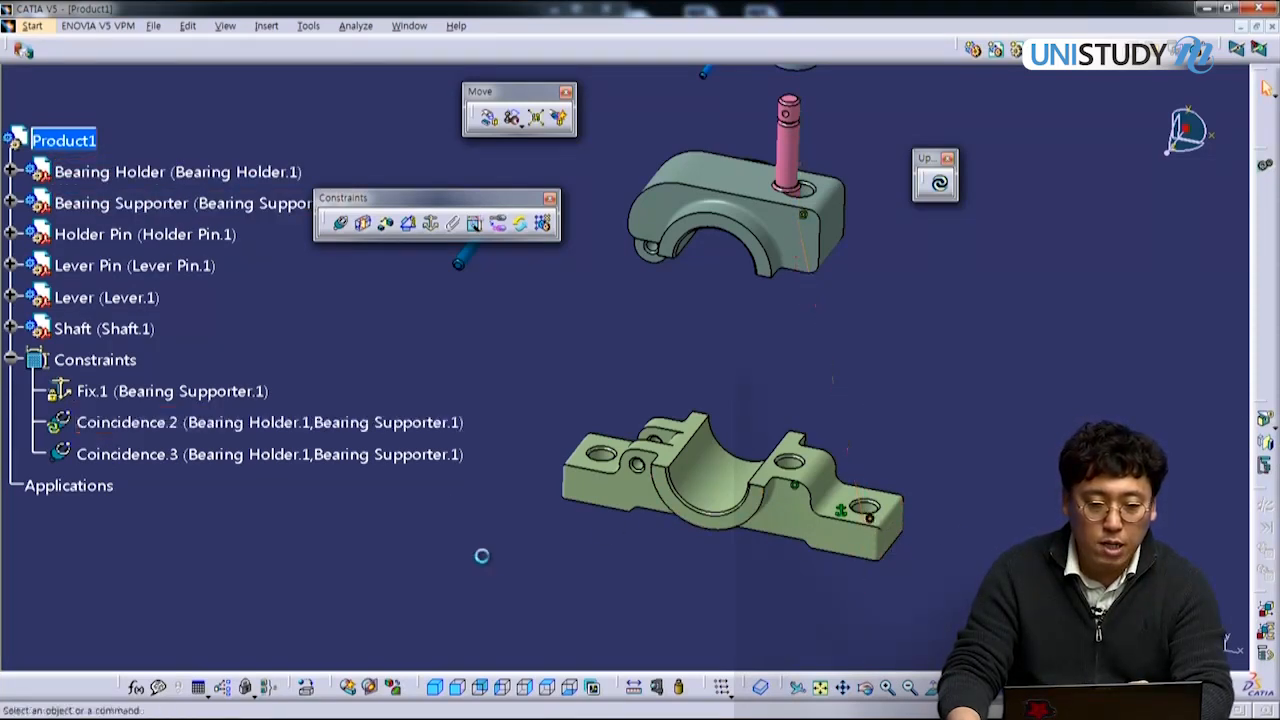
click(378, 424)
key(Delete)
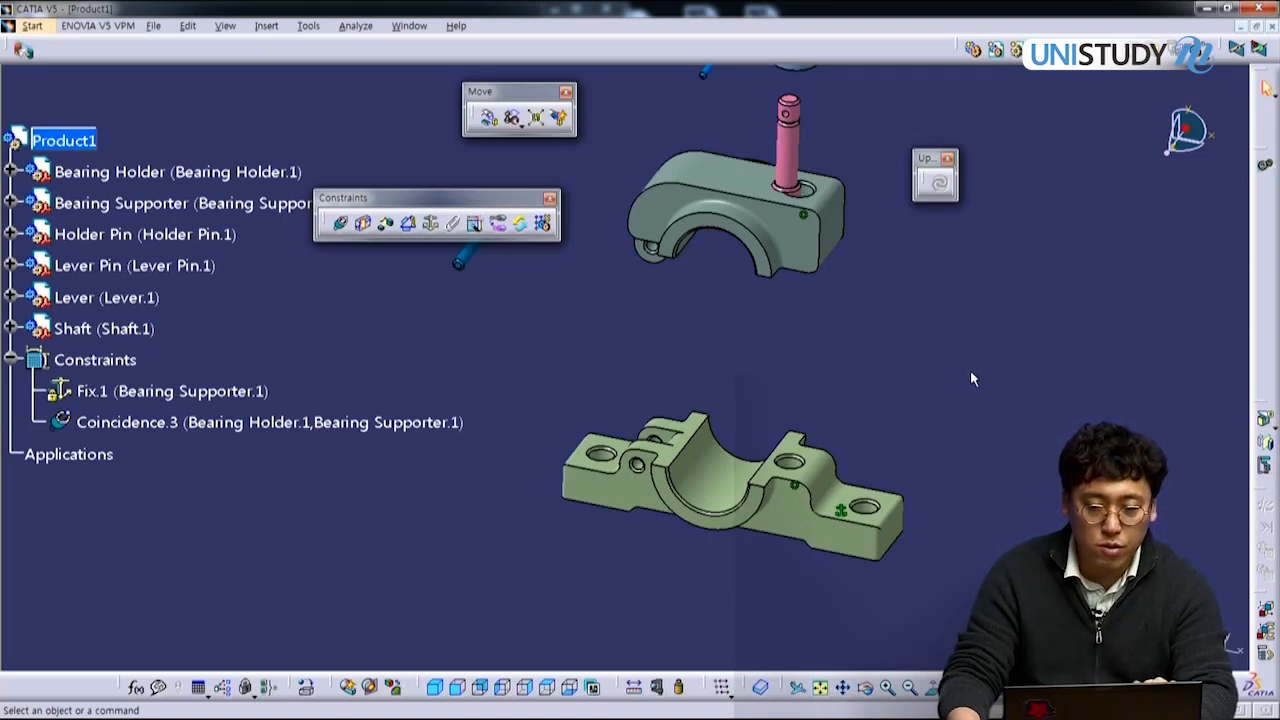
Step: Try a coincidence with Opposite orientation between the flat mating faces of the Bearing Supporter and Bearing Holder, and update the assembly
mouse_move(724, 545)
middle_down()
mouse_move(755, 550)
mouse_move(766, 515)
mouse_move(786, 526)
mouse_move(703, 527)
mouse_move(735, 534)
middle_up()
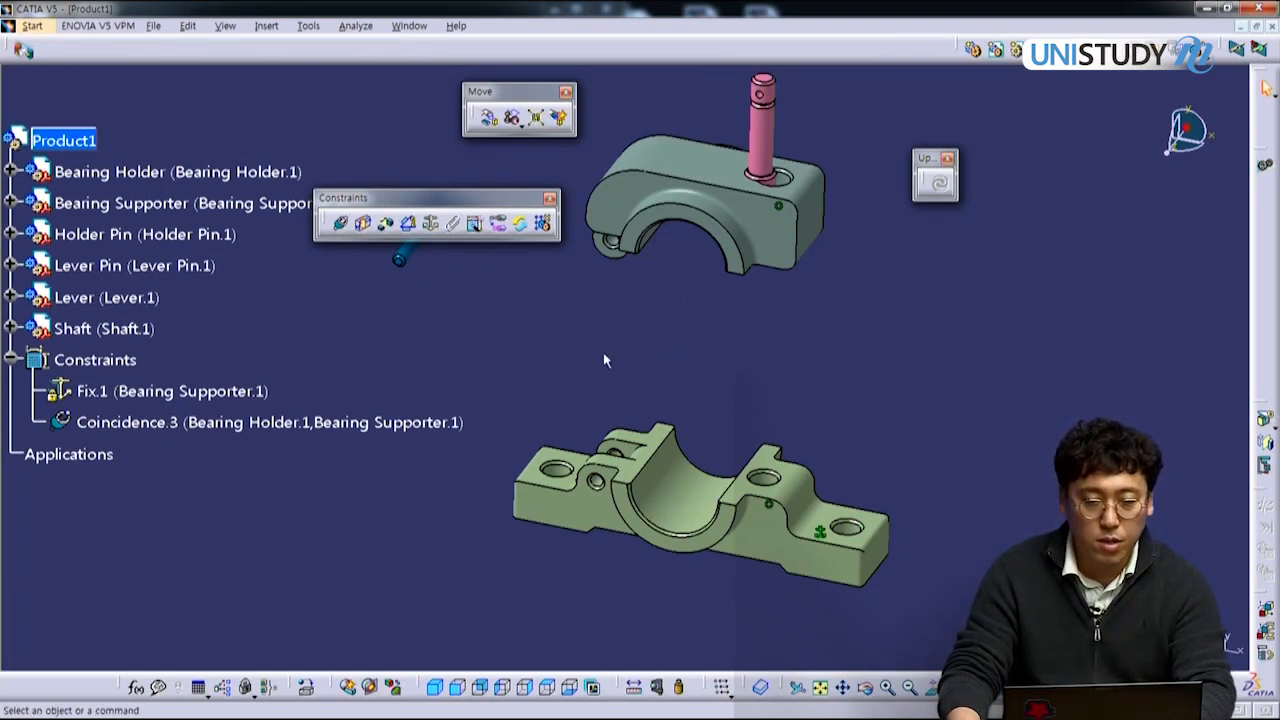
click(337, 227)
middle_drag(679, 546, 636, 433)
middle_drag(870, 520, 686, 365)
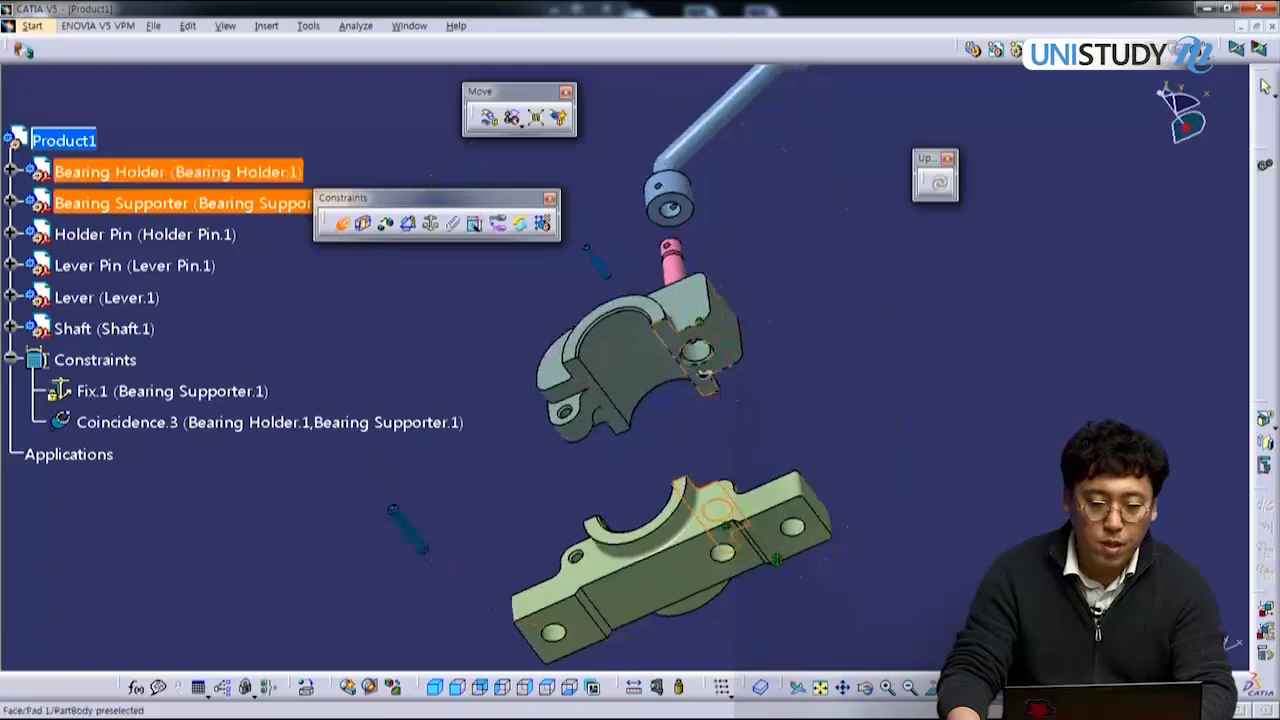
click(679, 343)
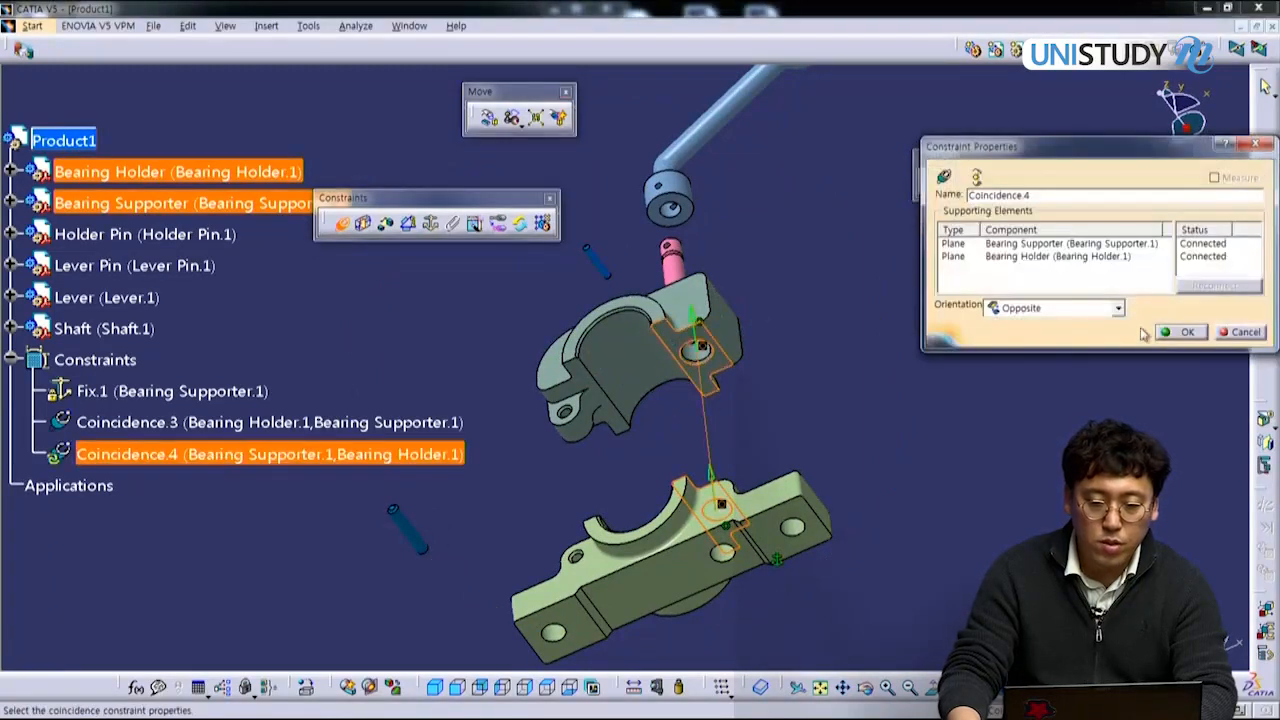
click(1182, 336)
middle_drag(673, 268, 697, 572)
click(940, 184)
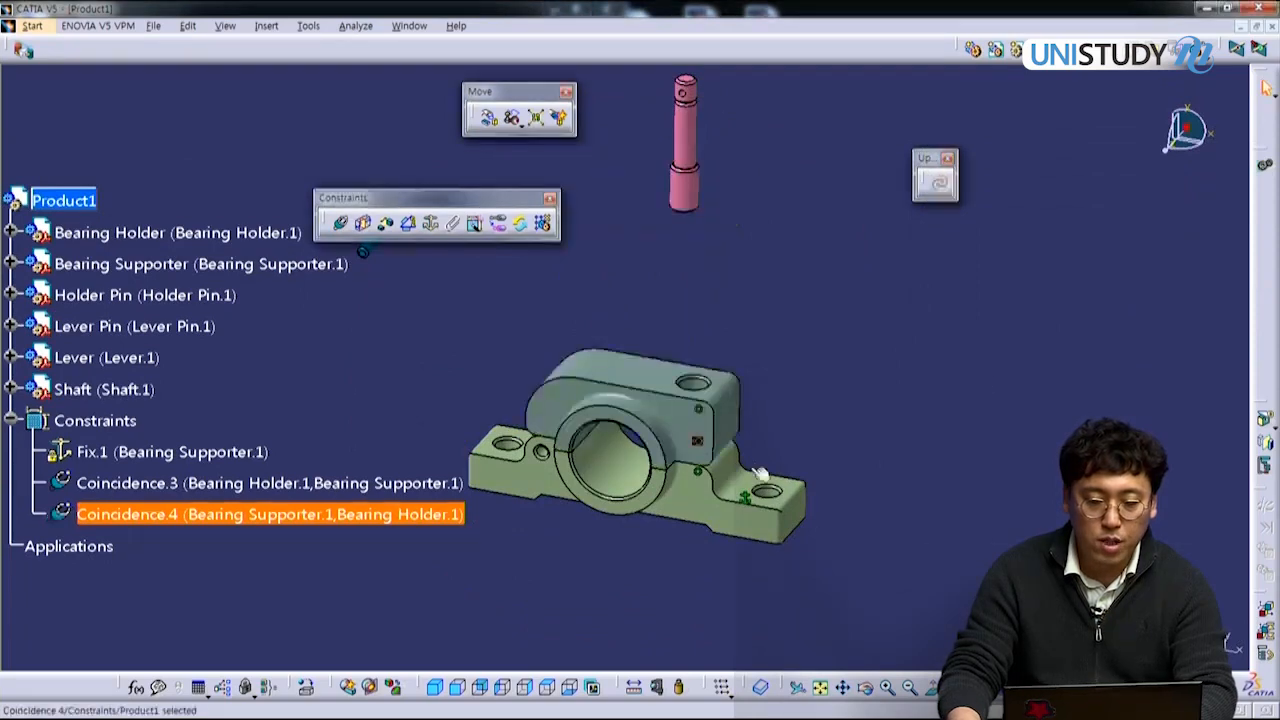
scroll(845, 370, up, 3)
middle_drag(845, 370, 845, 345)
middle_drag(870, 490, 730, 475)
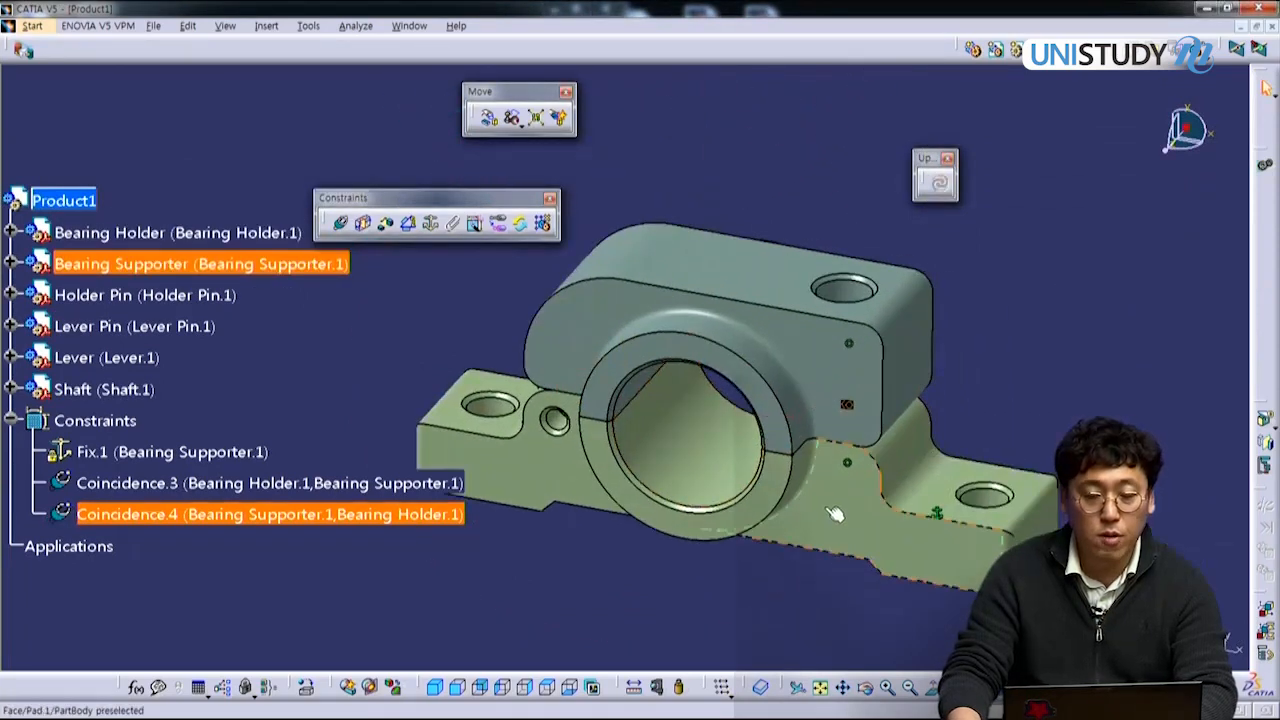
Step: Undo the assembly update and delete the coincidence between the two flat mating faces
click(822, 496)
key(ctrl+z)
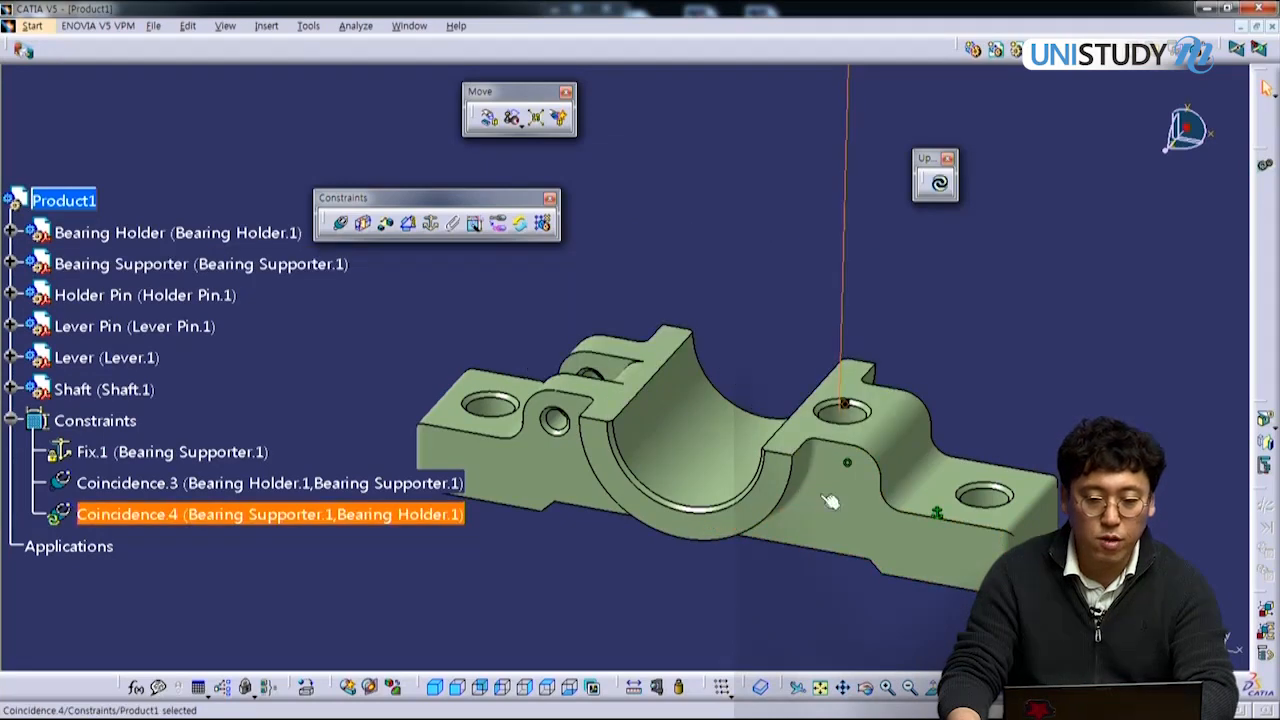
key(Delete)
Step: Try a surface contact between the flat mating faces of the Bearing Supporter and Bearing Holder, update the assembly, and undo it all
click(363, 222)
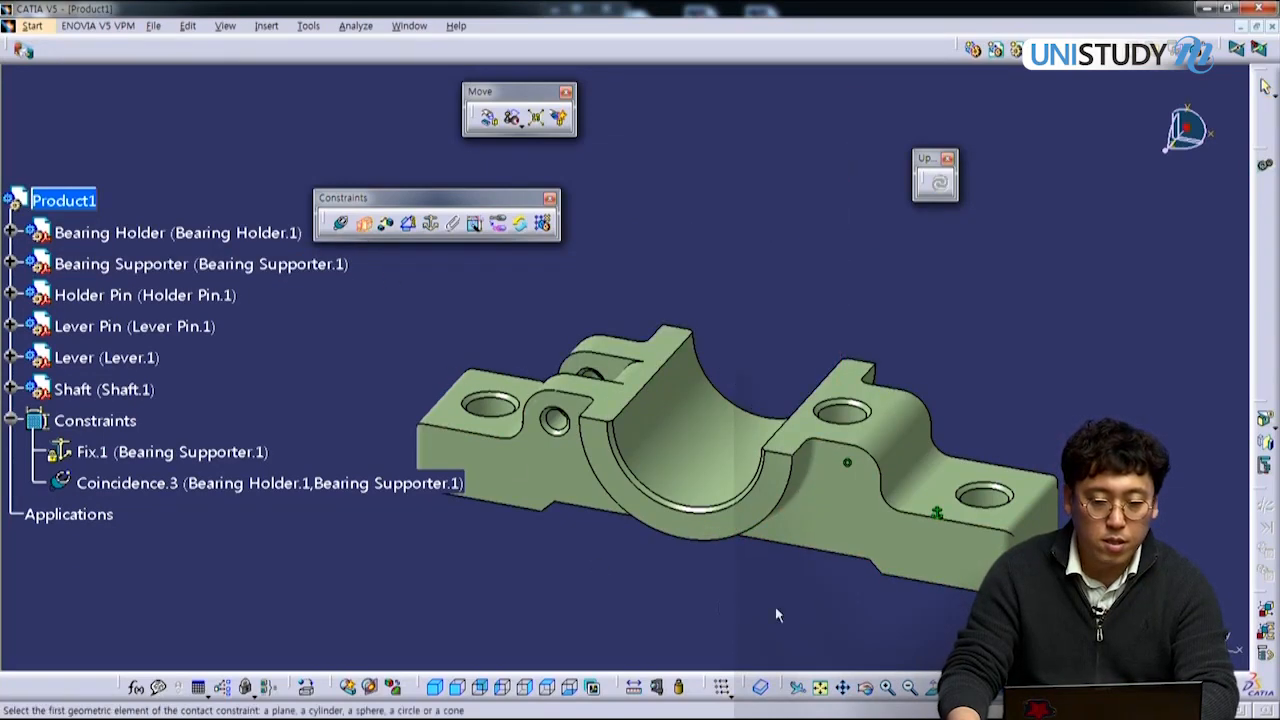
click(811, 438)
middle_drag(714, 358, 675, 306)
click(704, 332)
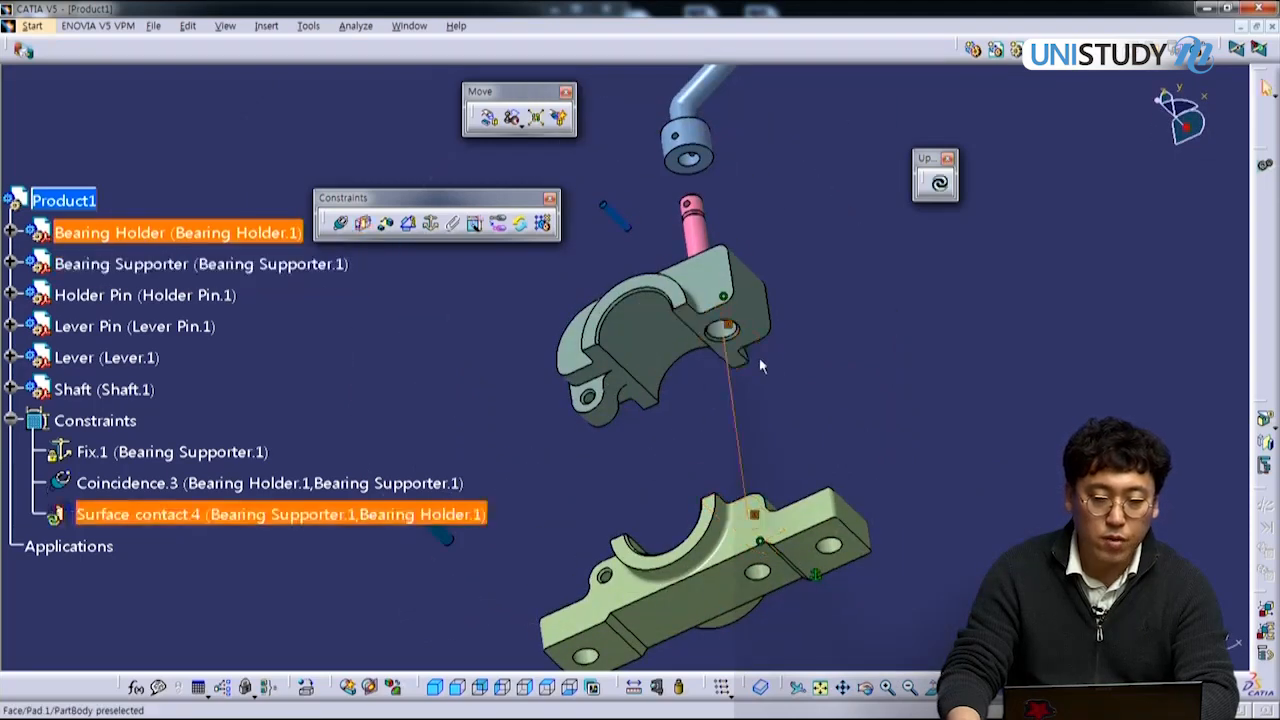
click(935, 182)
middle_drag(680, 358, 773, 605)
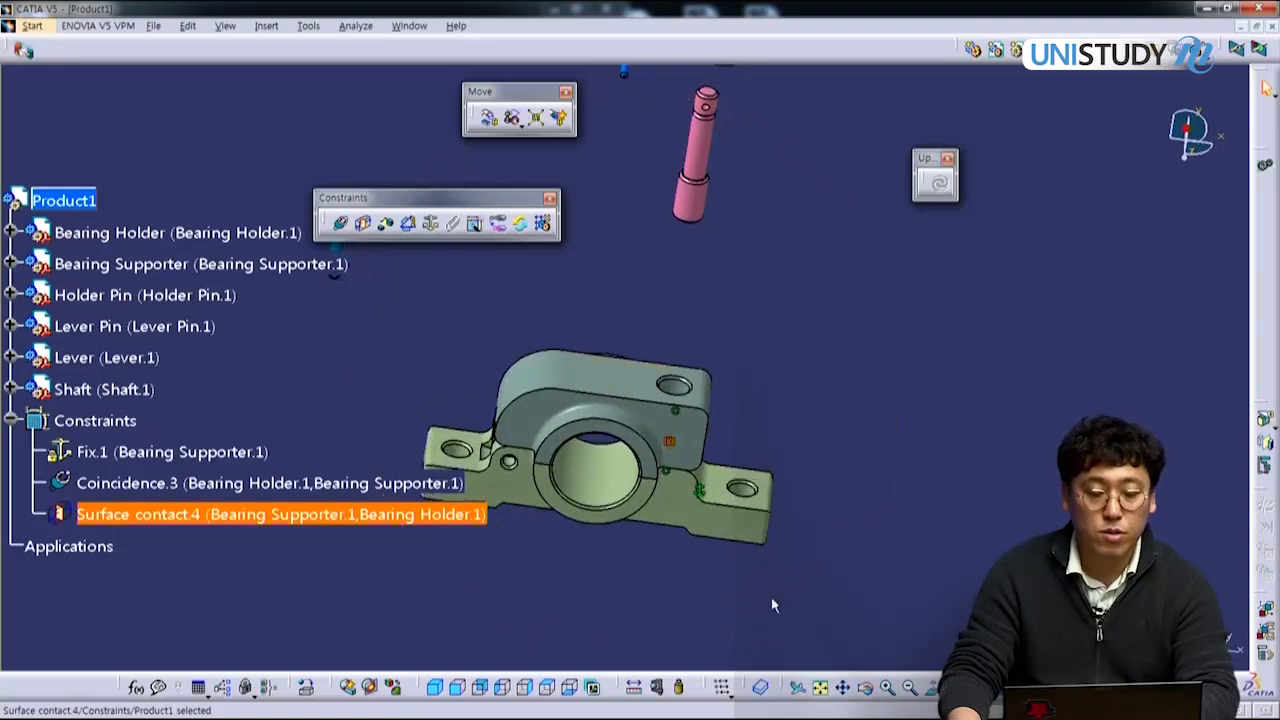
key(ctrl+z)
key(ctrl+z)
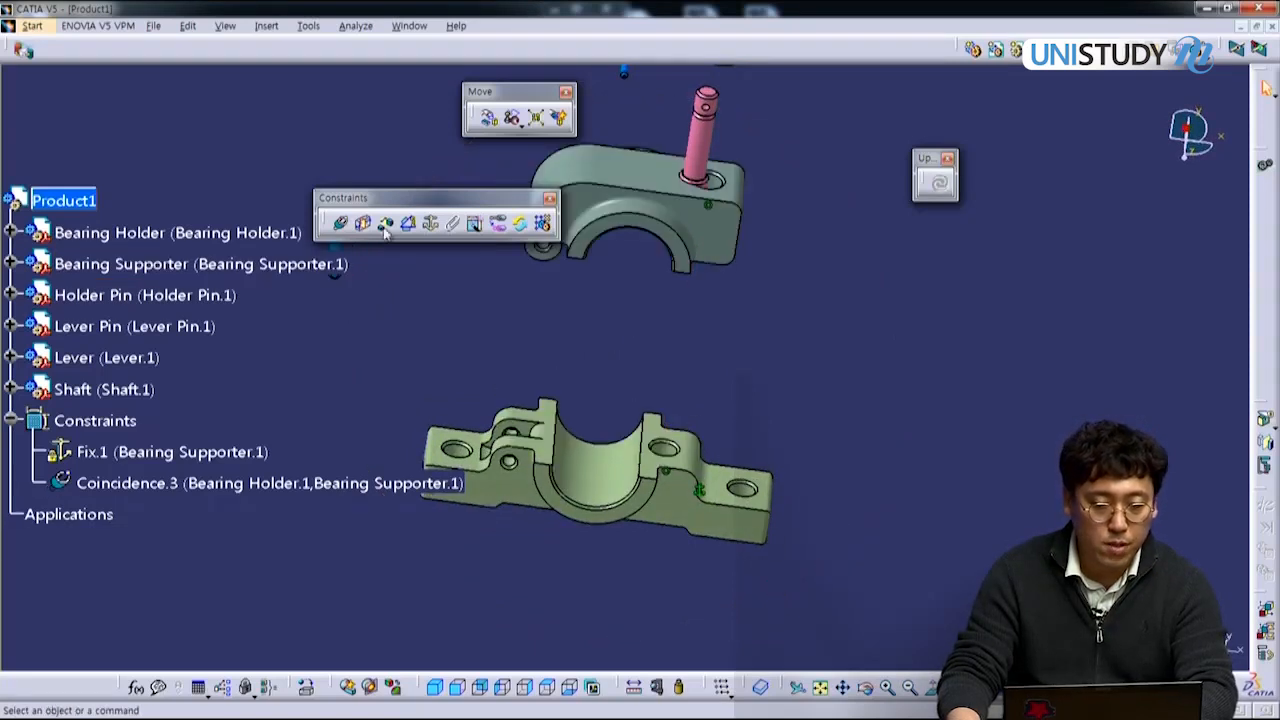
Step: Try a 0 mm offset with Opposite orientation between the Bearing Supporter's and Bearing Holder's mating faces, and update the assembly
click(384, 222)
click(660, 440)
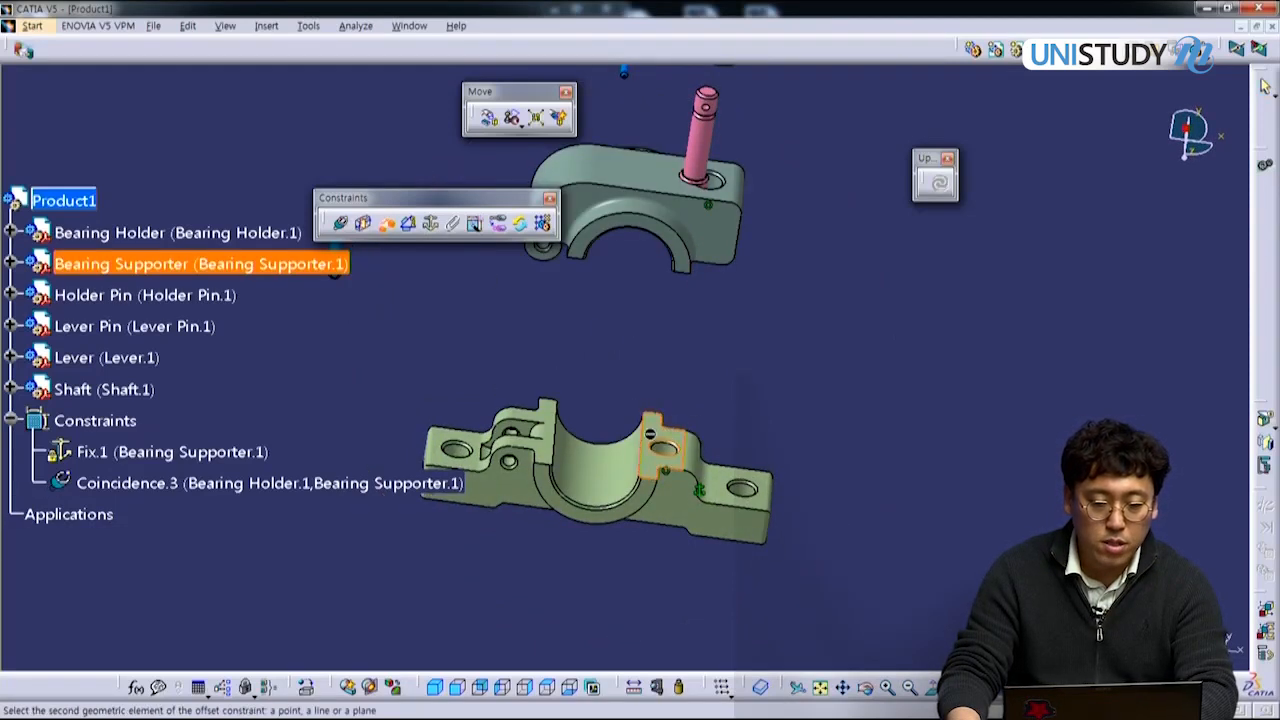
middle_drag(673, 519, 680, 360)
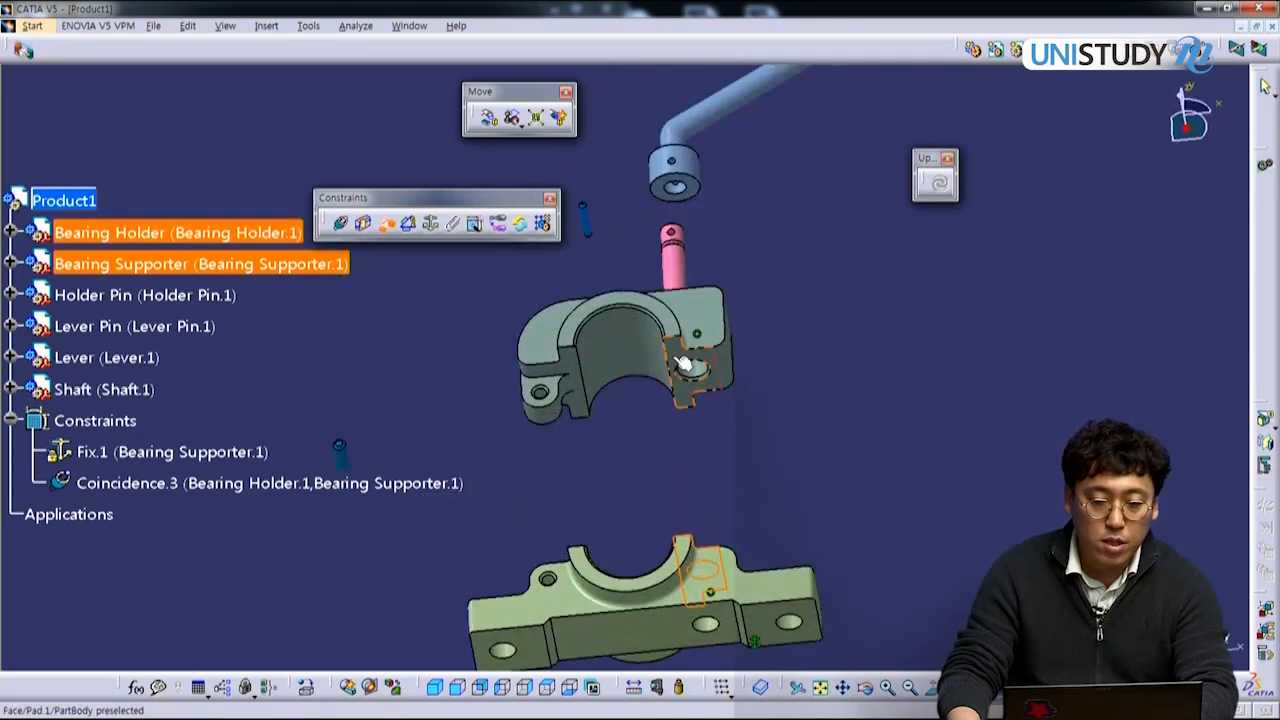
click(683, 363)
middle_drag(837, 398, 791, 466)
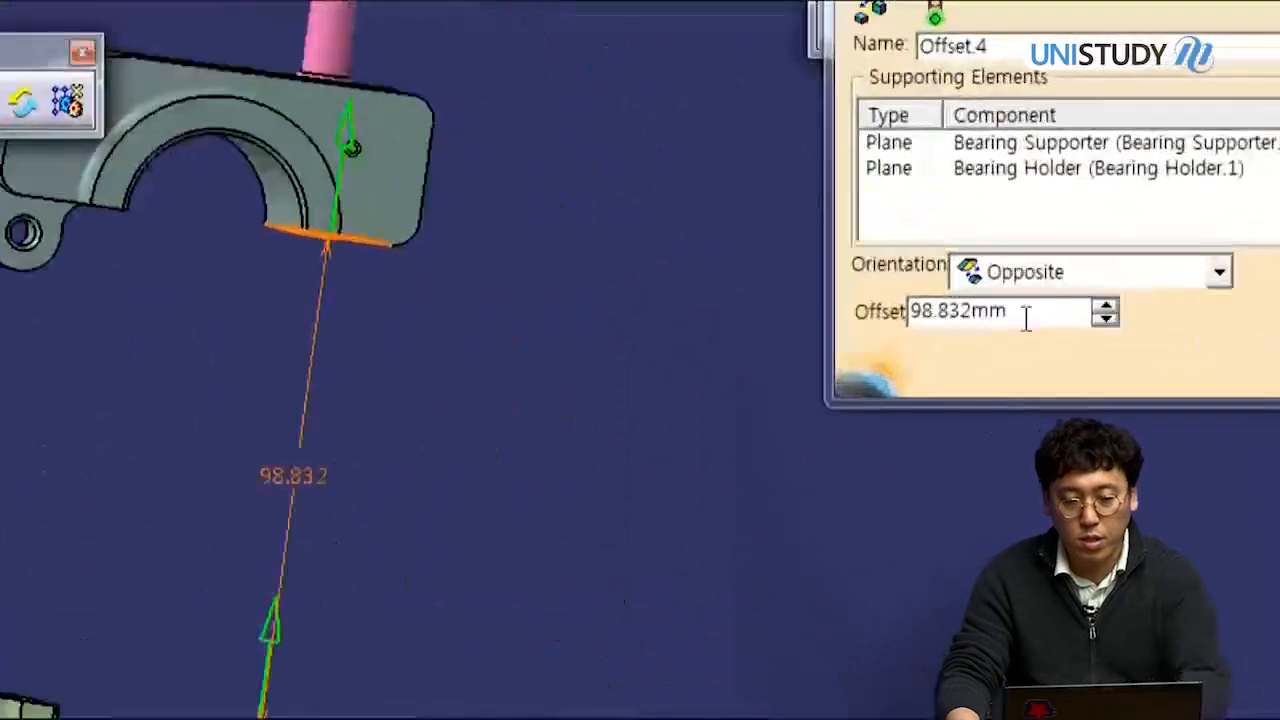
drag(1014, 328, 912, 313)
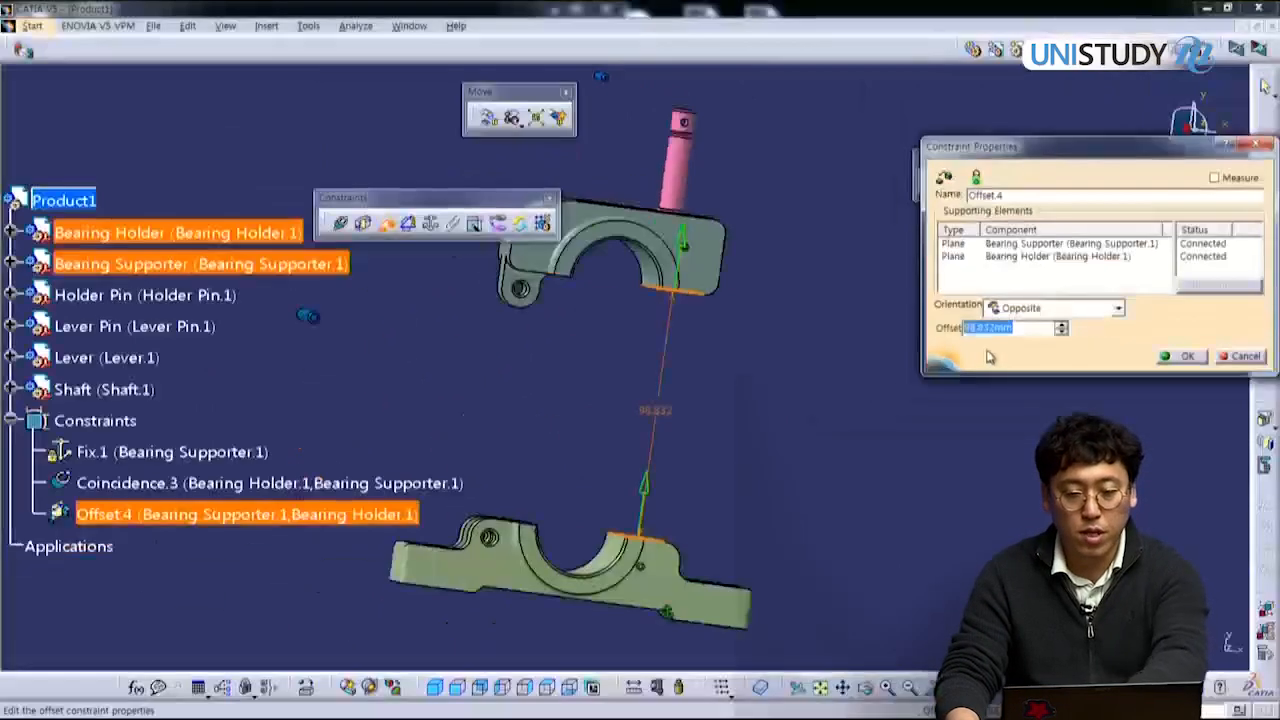
text(0)
click(1160, 355)
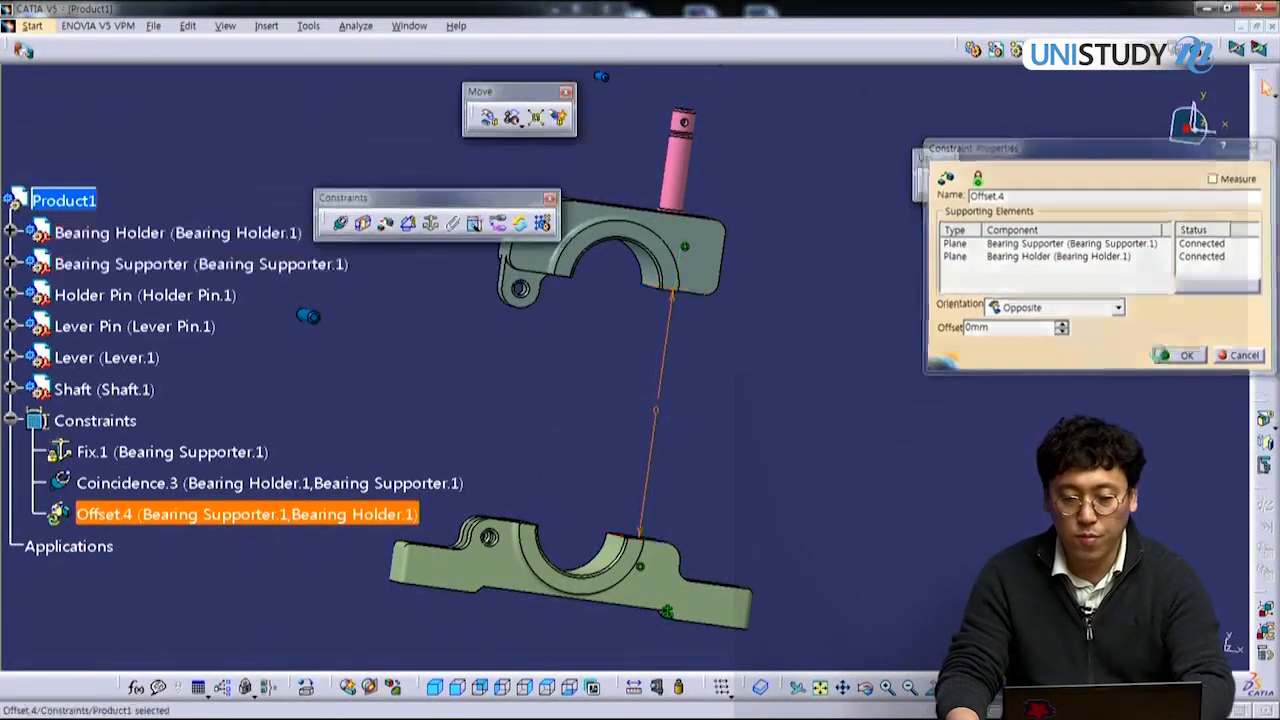
click(937, 182)
middle_drag(750, 463, 770, 372)
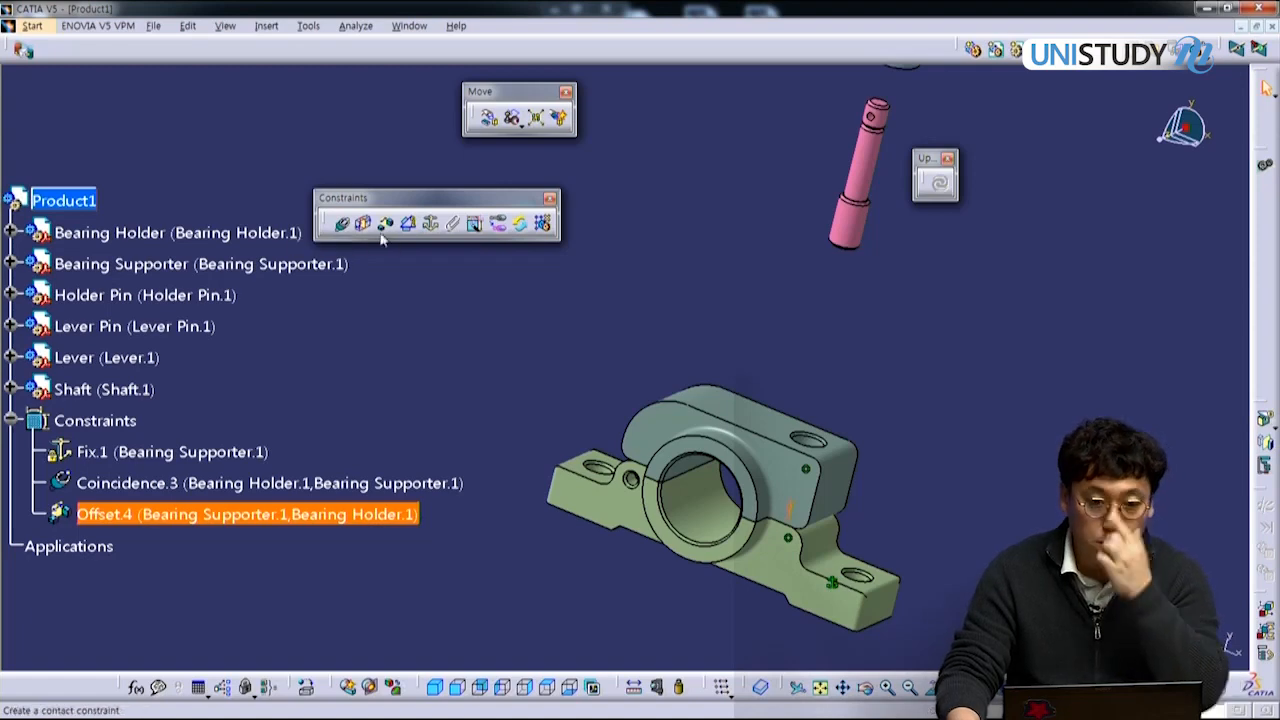
Step: Undo the assembly update and the offset constraint between the mating faces
key(ctrl+z)
key(ctrl+z)
key(ctrl+z)
key(ctrl+z)
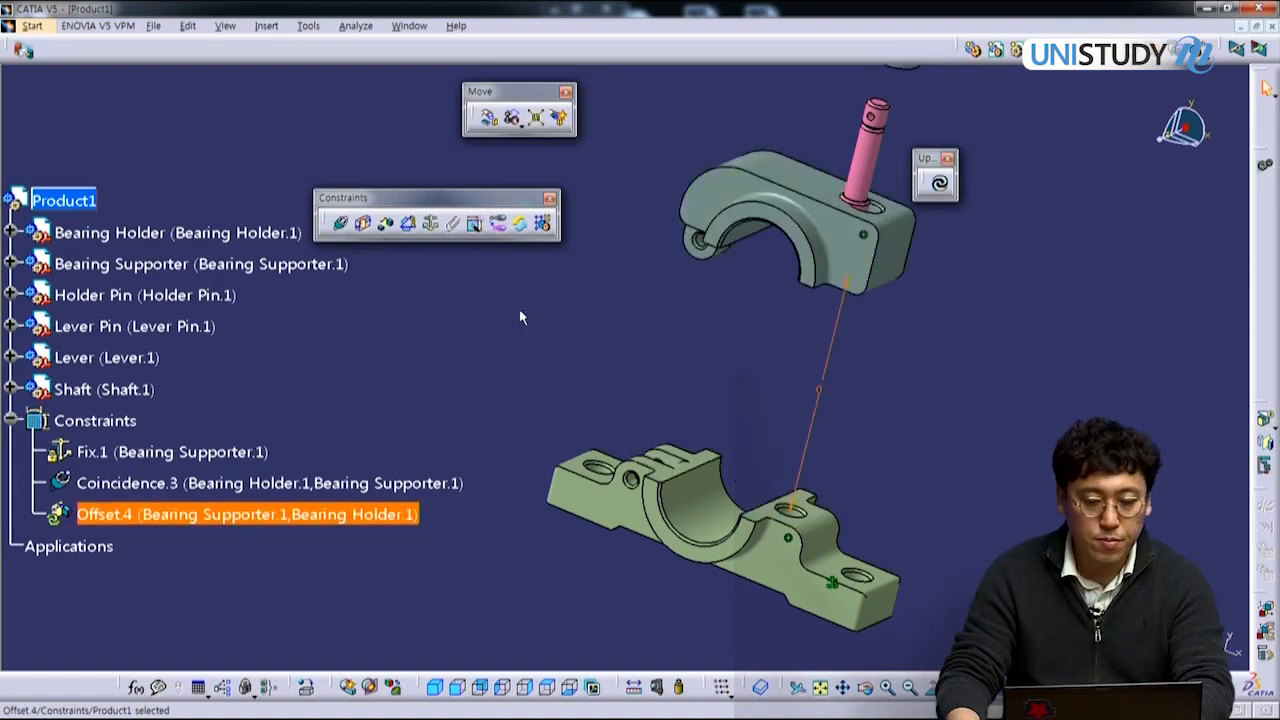
Step: Create a coincidence between the flat face around the Bearing Supporter's middle hole and the Bearing Holder's matching underside face
click(341, 225)
click(698, 440)
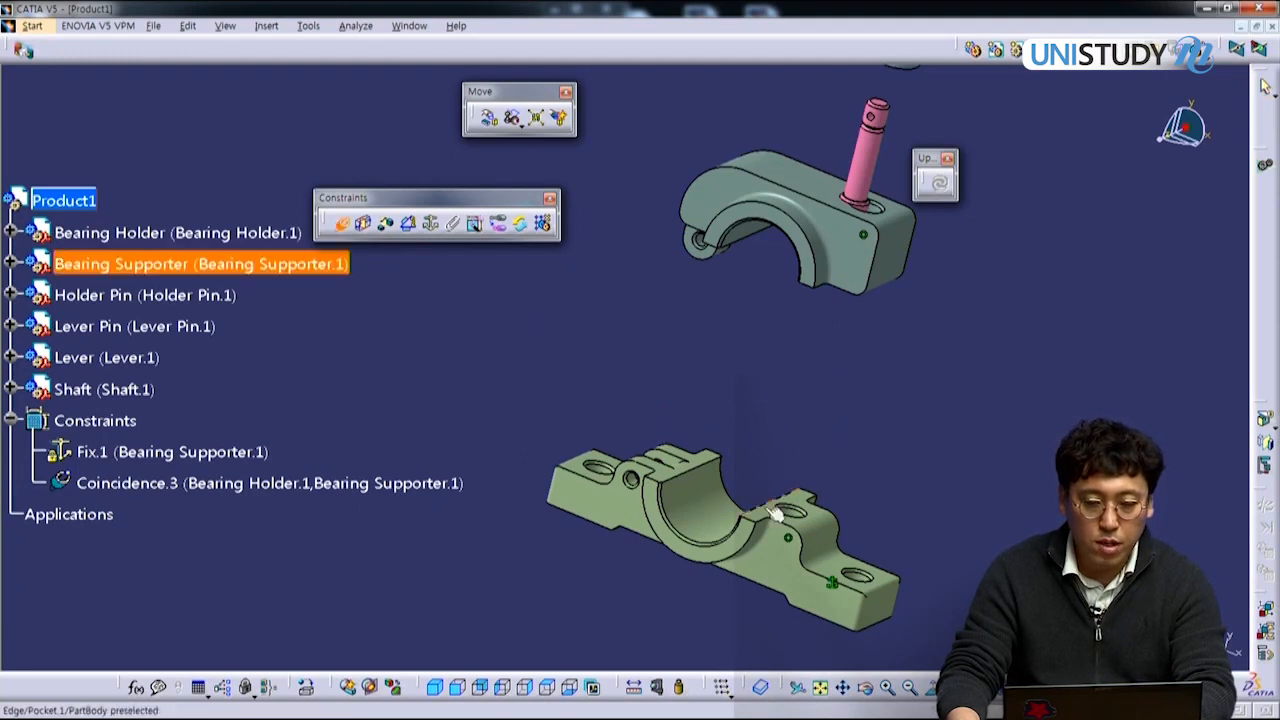
middle_drag(760, 520, 780, 262)
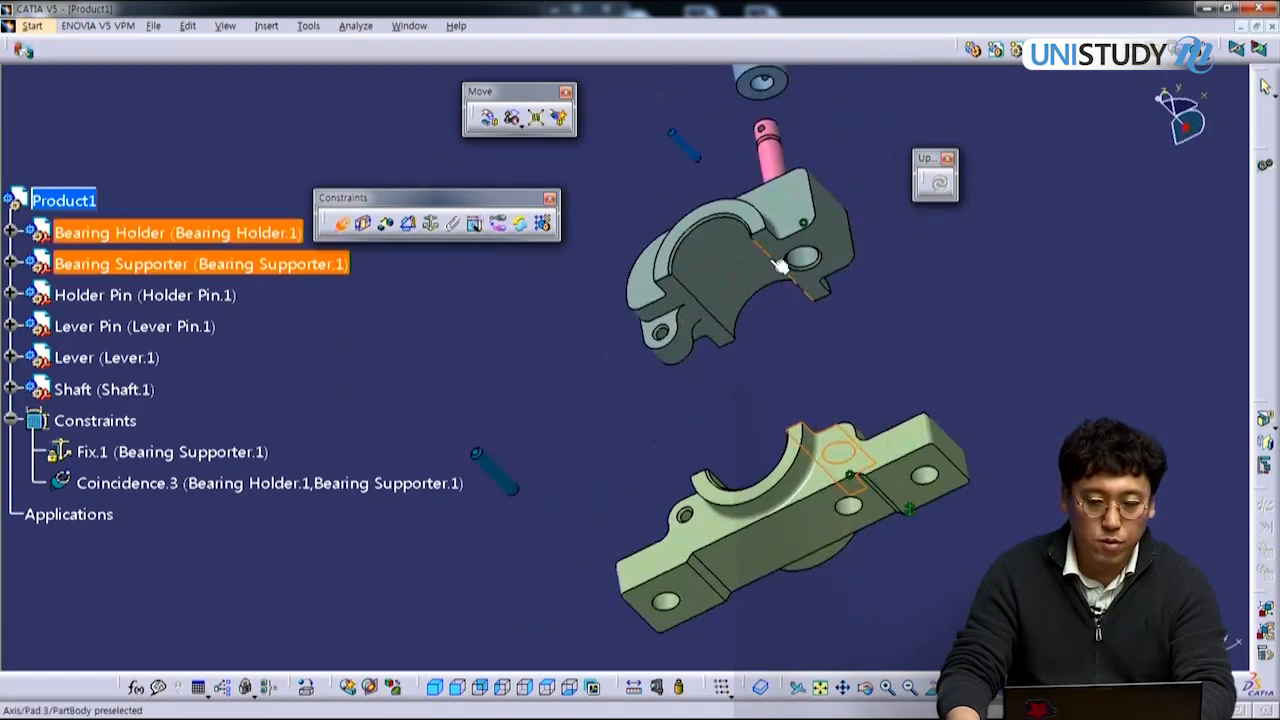
click(782, 262)
middle_drag(785, 309, 880, 220)
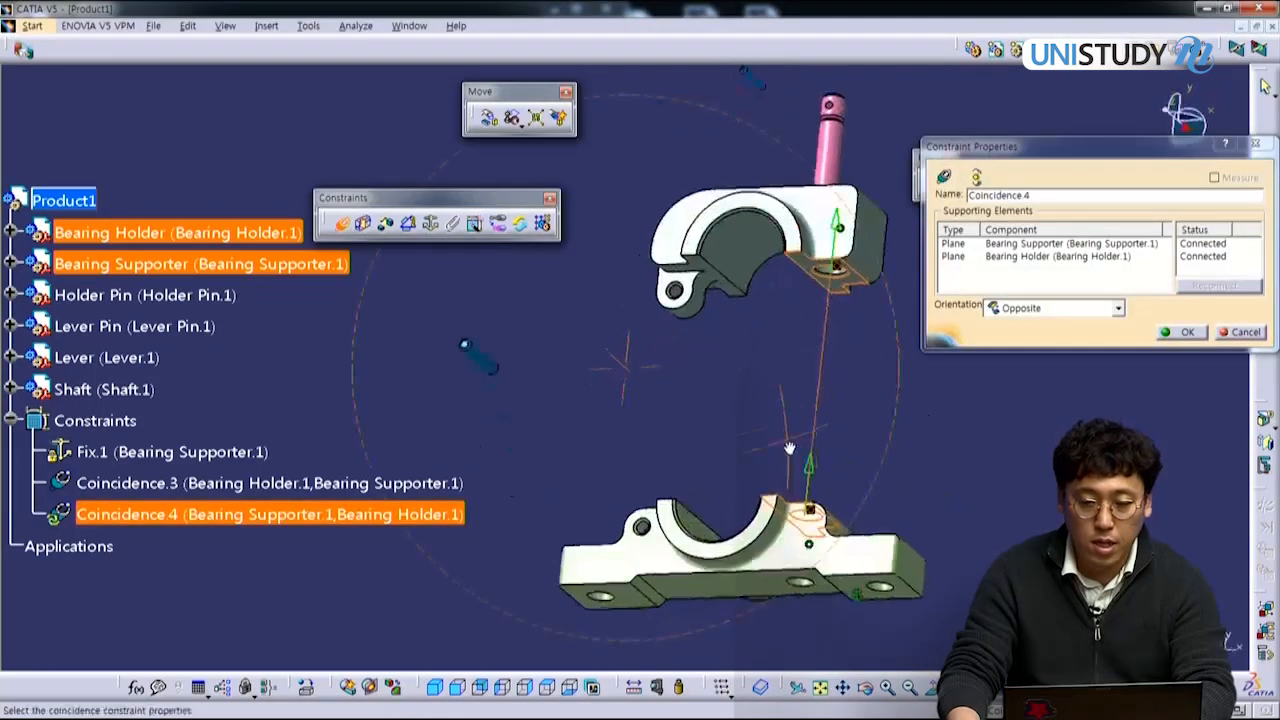
drag(982, 151, 920, 176)
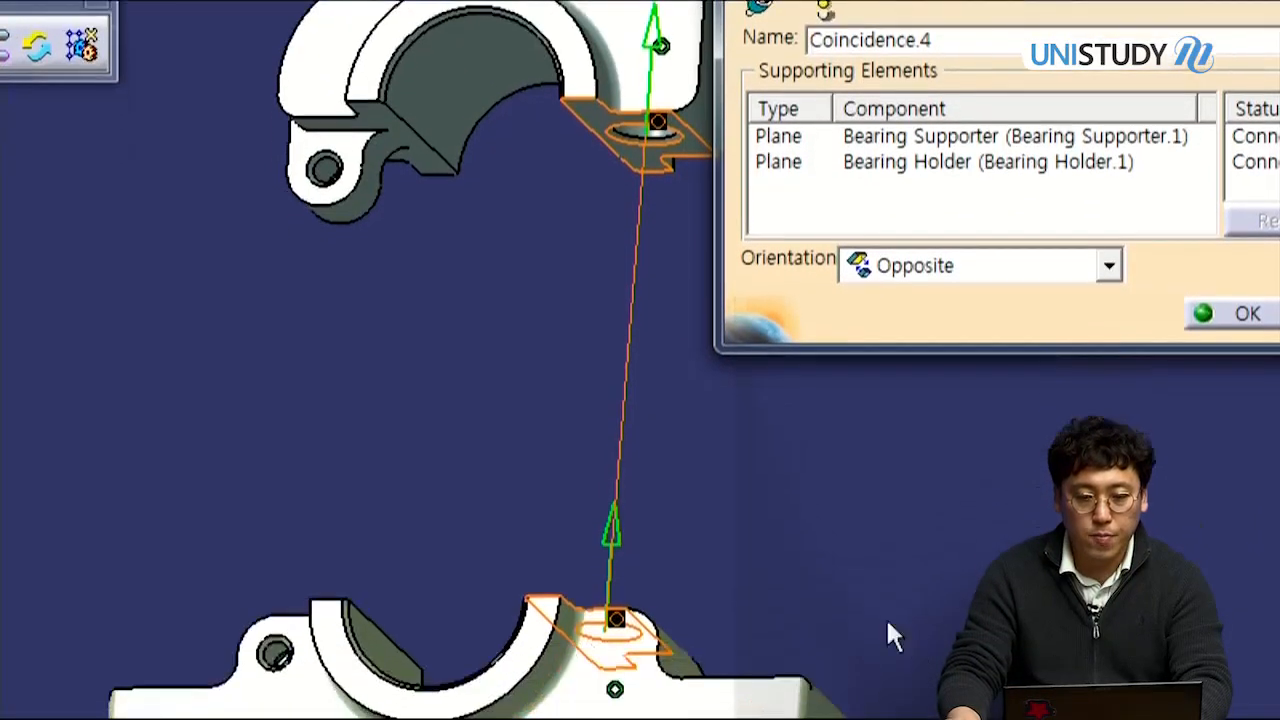
Step: Set the face coincidence's orientation to Same and update the assembly
click(919, 268)
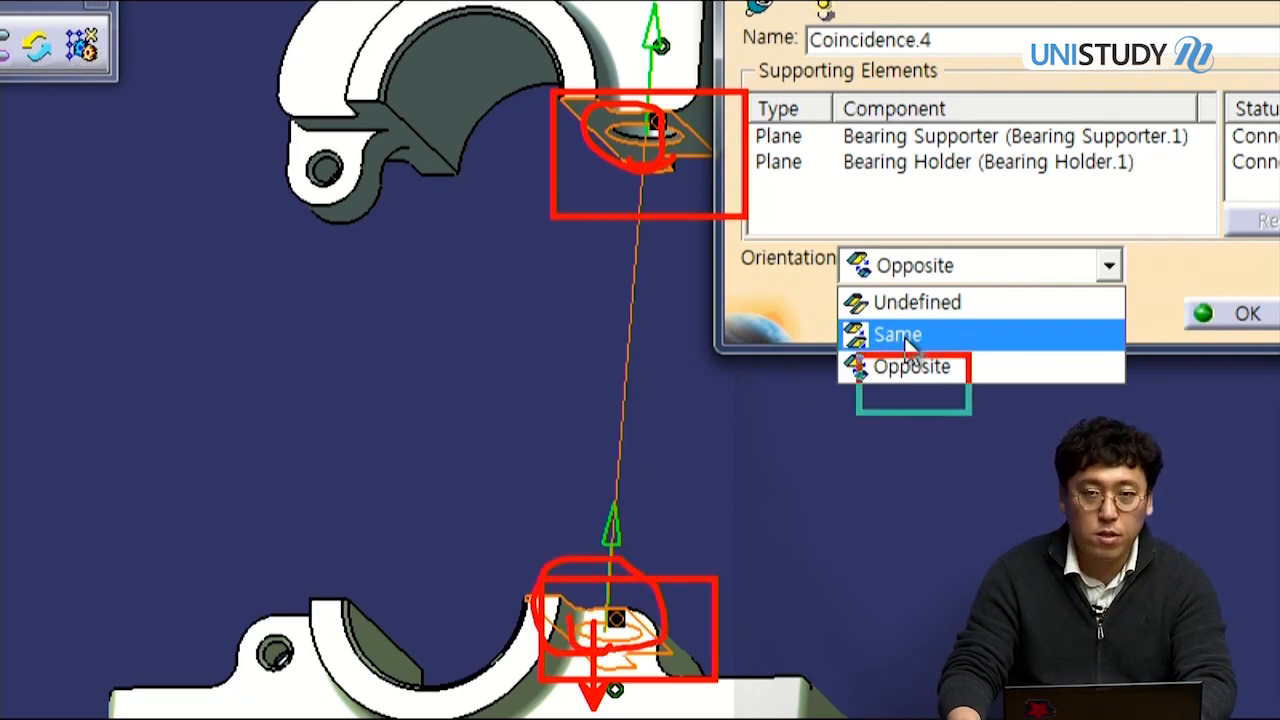
click(905, 336)
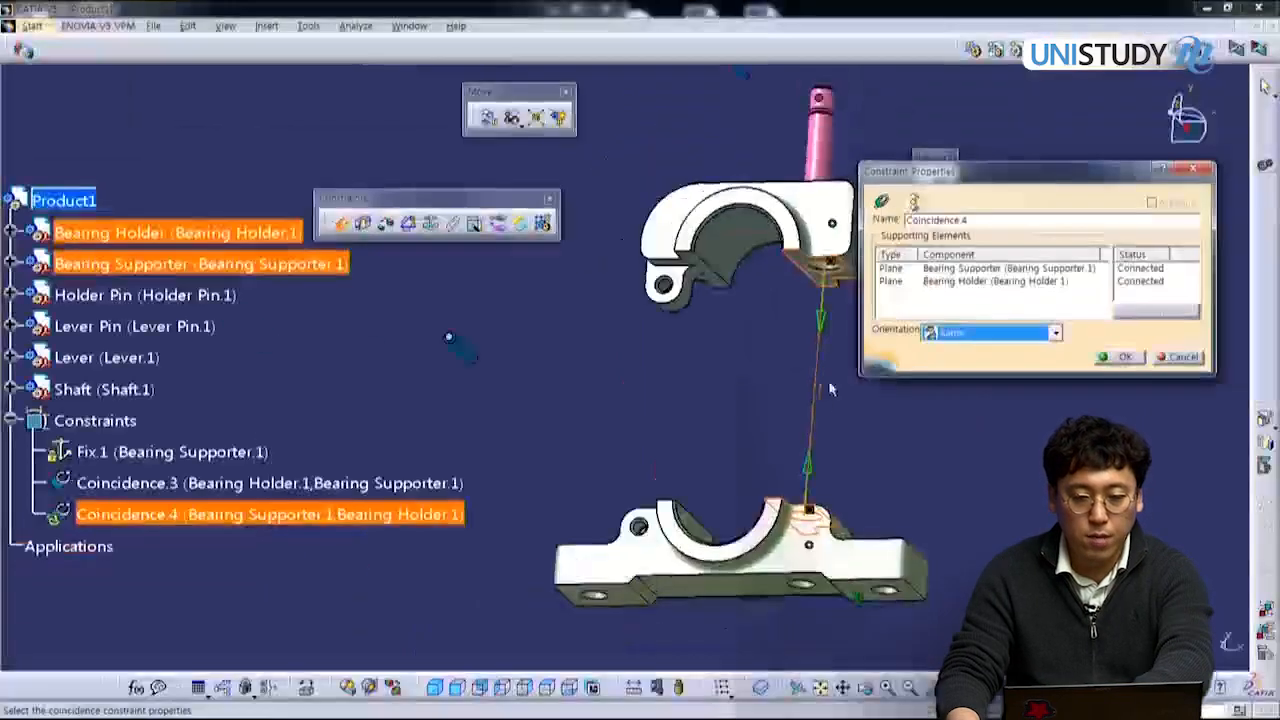
click(1122, 358)
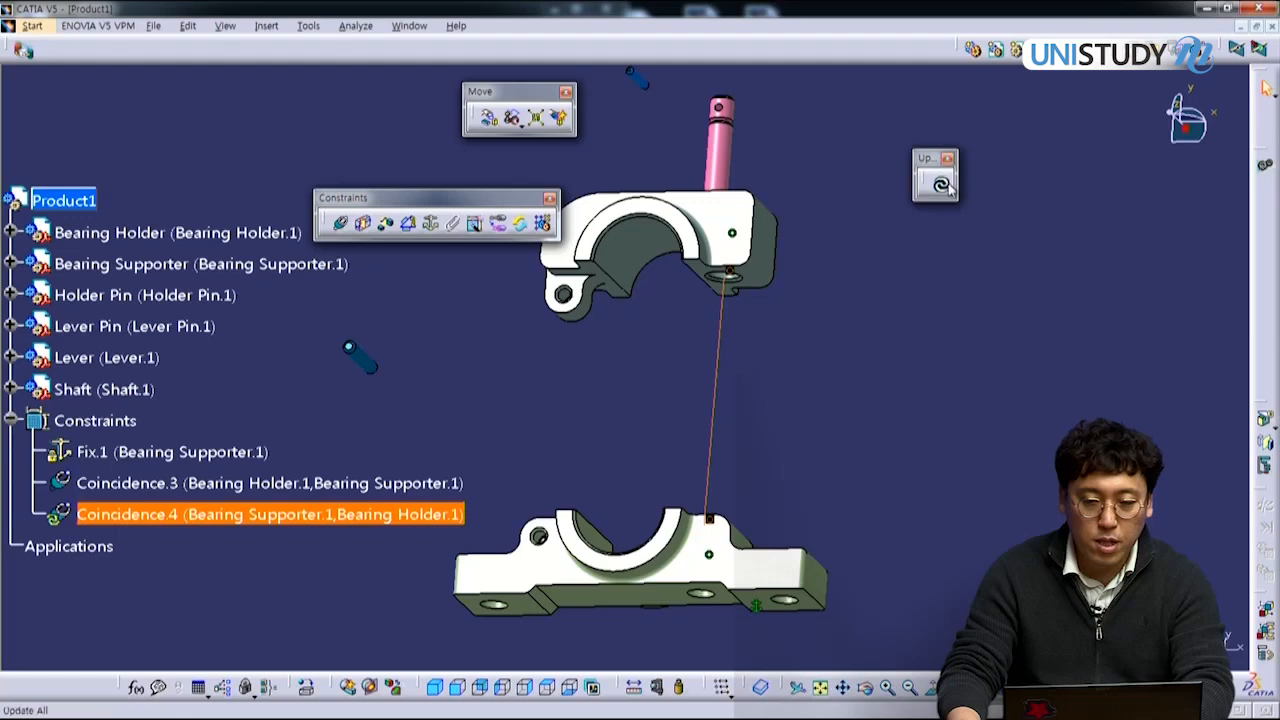
click(948, 188)
mouse_move(827, 498)
middle_down()
mouse_move(847, 383)
mouse_move(695, 462)
mouse_move(824, 495)
mouse_move(836, 479)
middle_up()
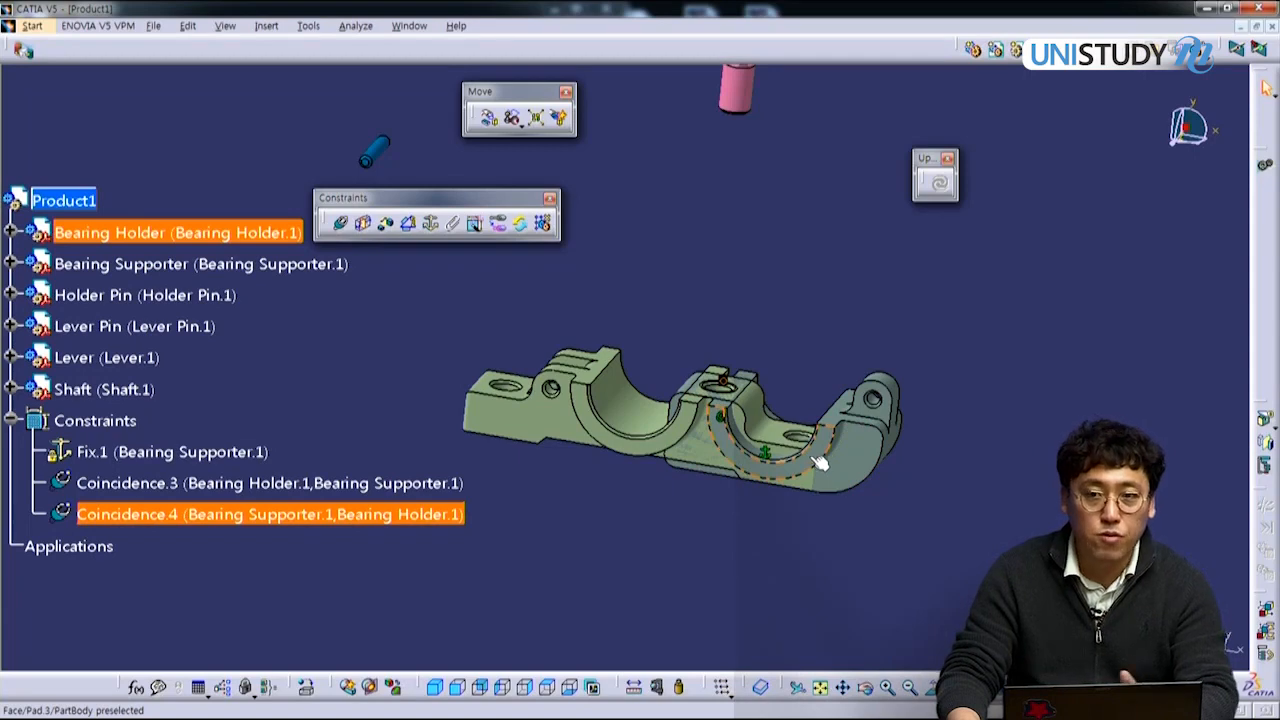
Step: Replace the face coincidence with a surface contact between the Bearing Supporter's middle-hole face and the Bearing Holder's matching underside, and update the assembly
key(ctrl+z)
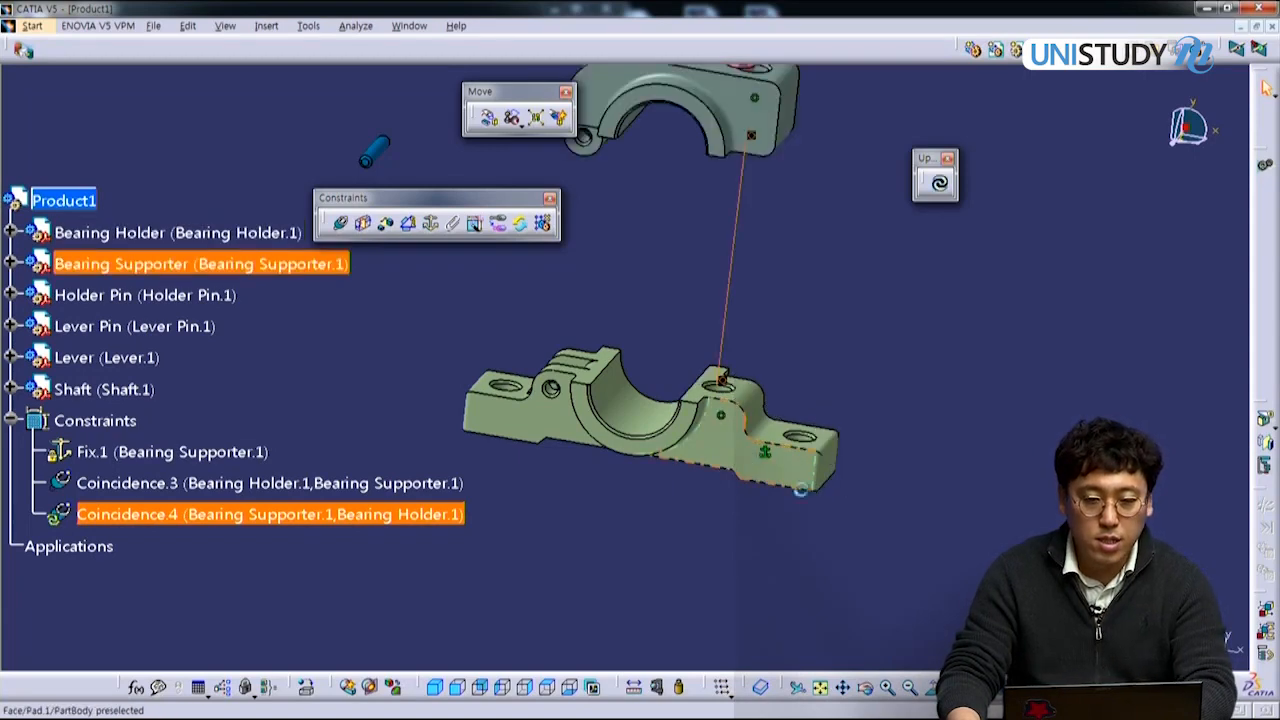
key(ctrl+z)
click(363, 223)
middle_drag(771, 403, 729, 243)
click(757, 350)
click(742, 115)
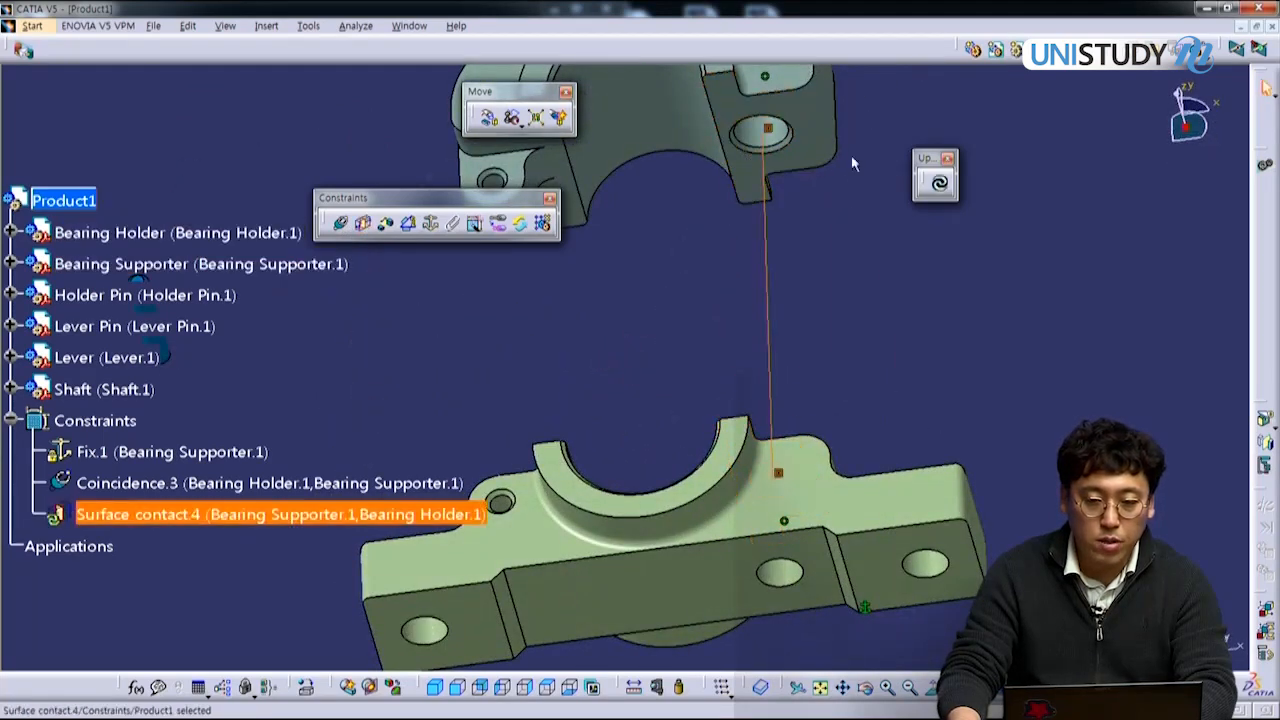
click(937, 182)
middle_drag(869, 358, 738, 560)
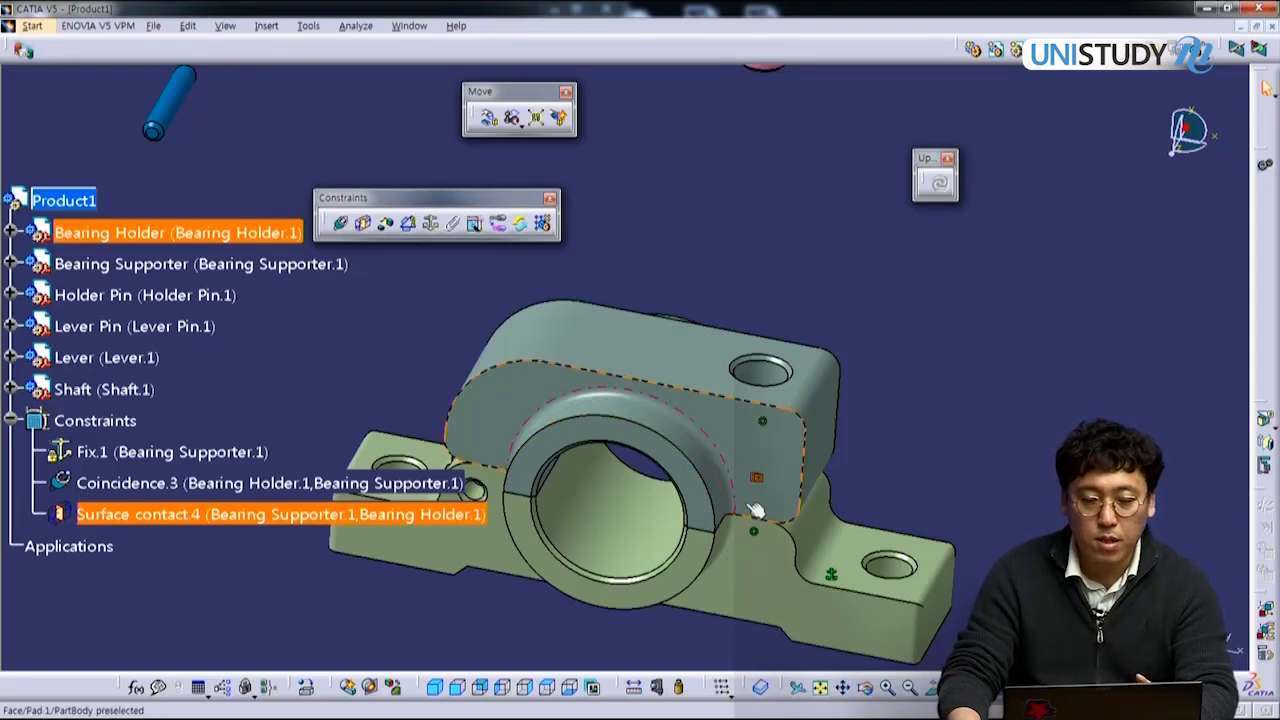
middle_drag(715, 550, 845, 470)
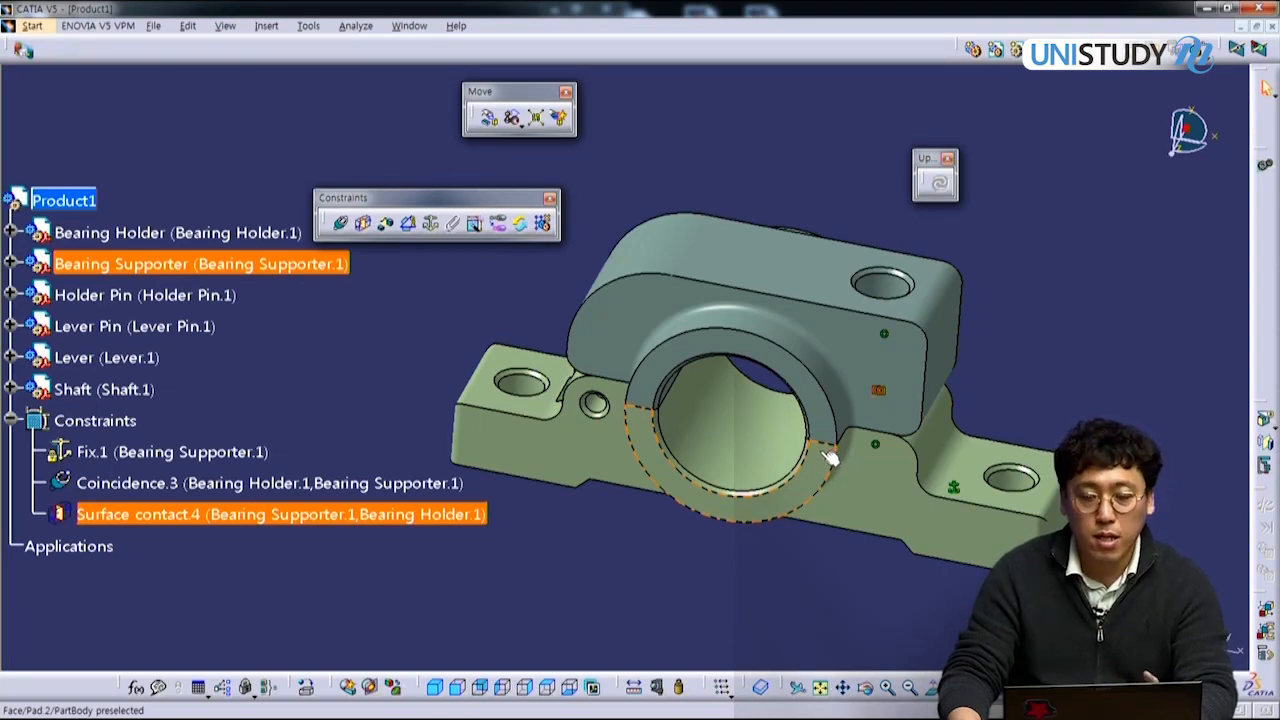
click(386, 222)
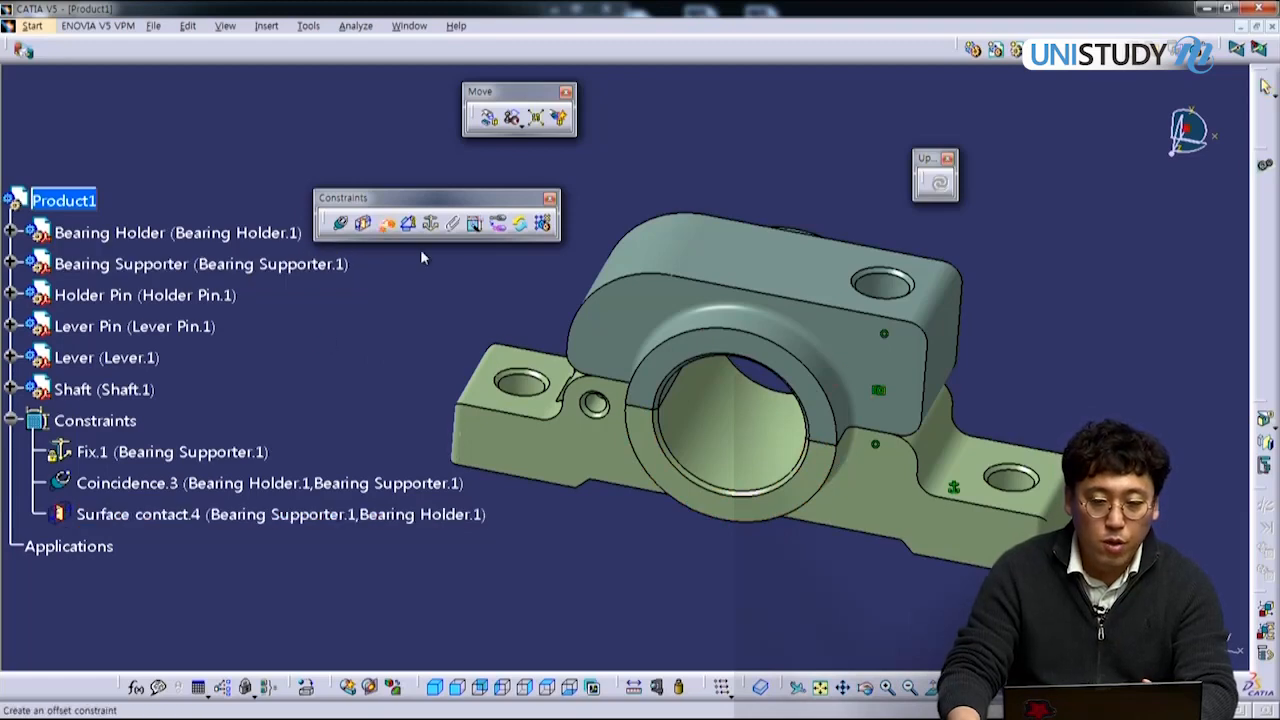
click(762, 275)
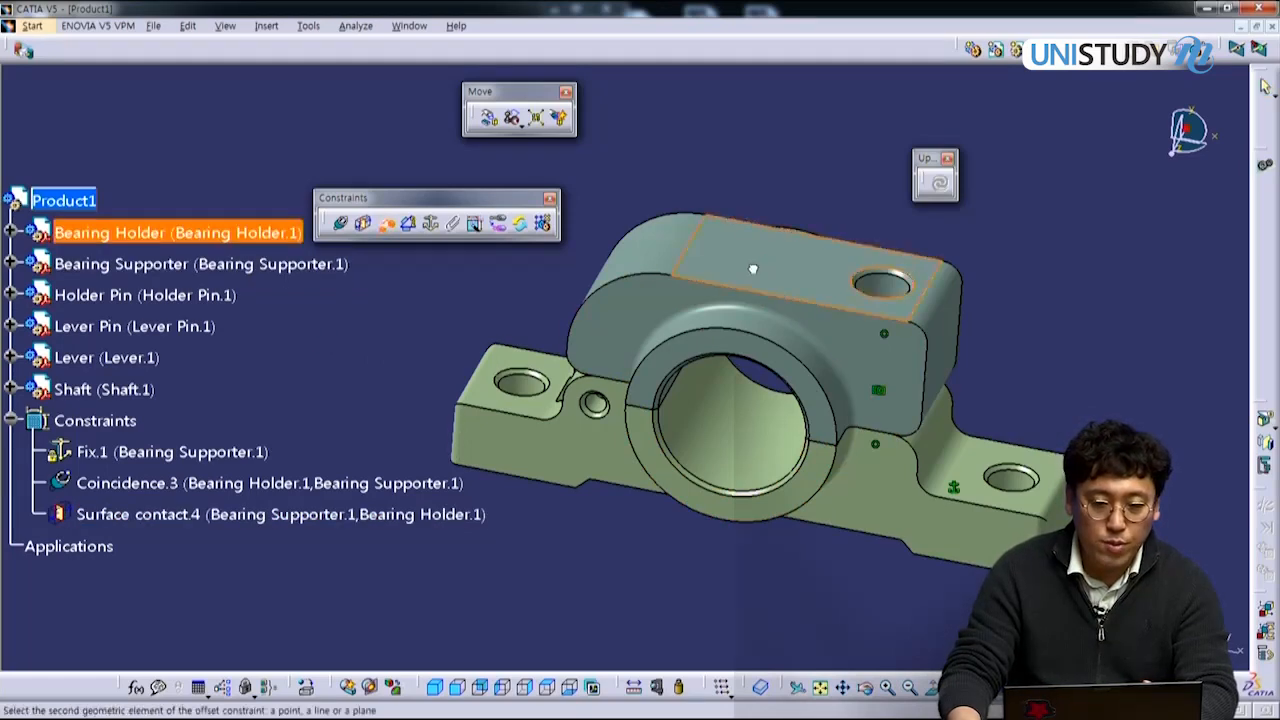
click(487, 403)
click(776, 403)
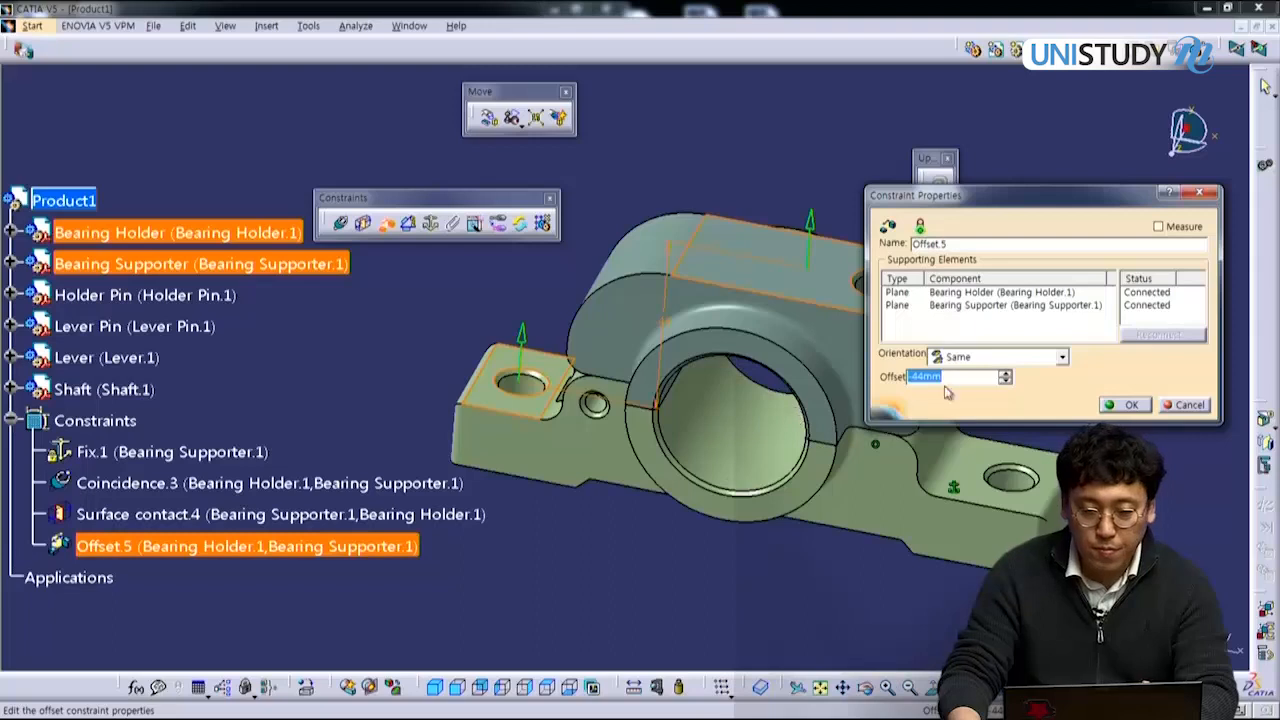
click(973, 362)
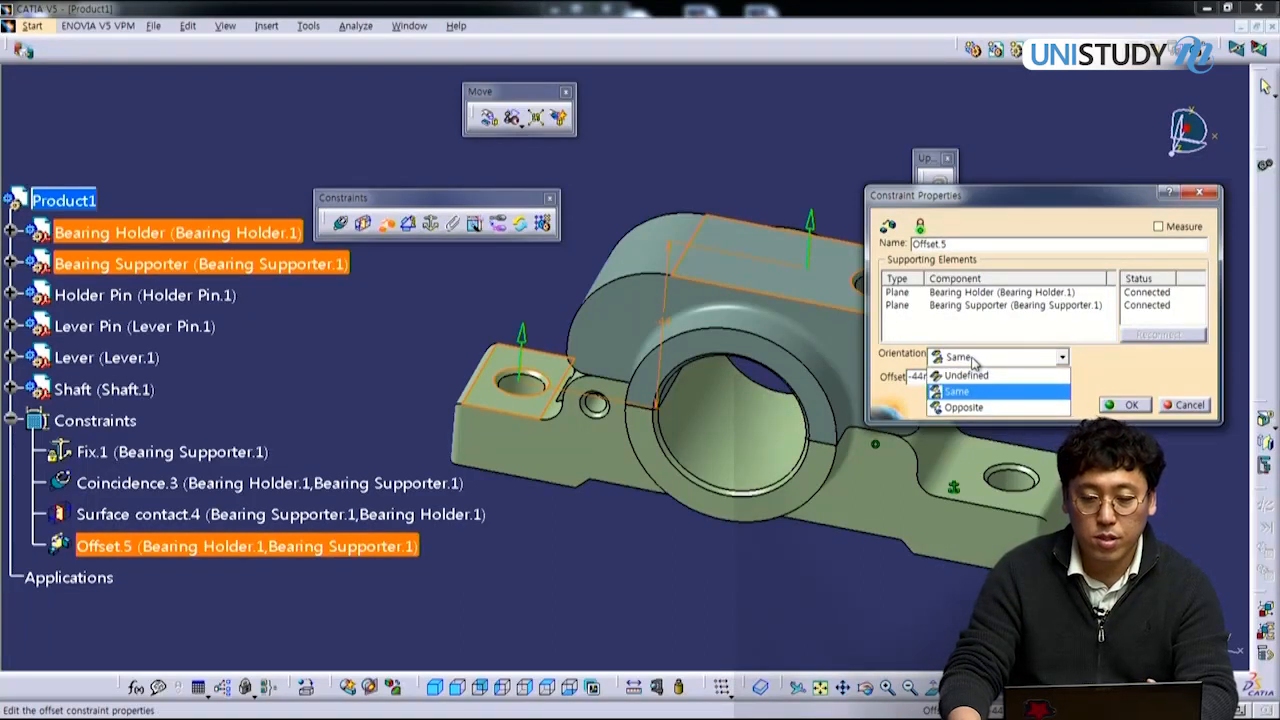
click(1200, 412)
click(1190, 405)
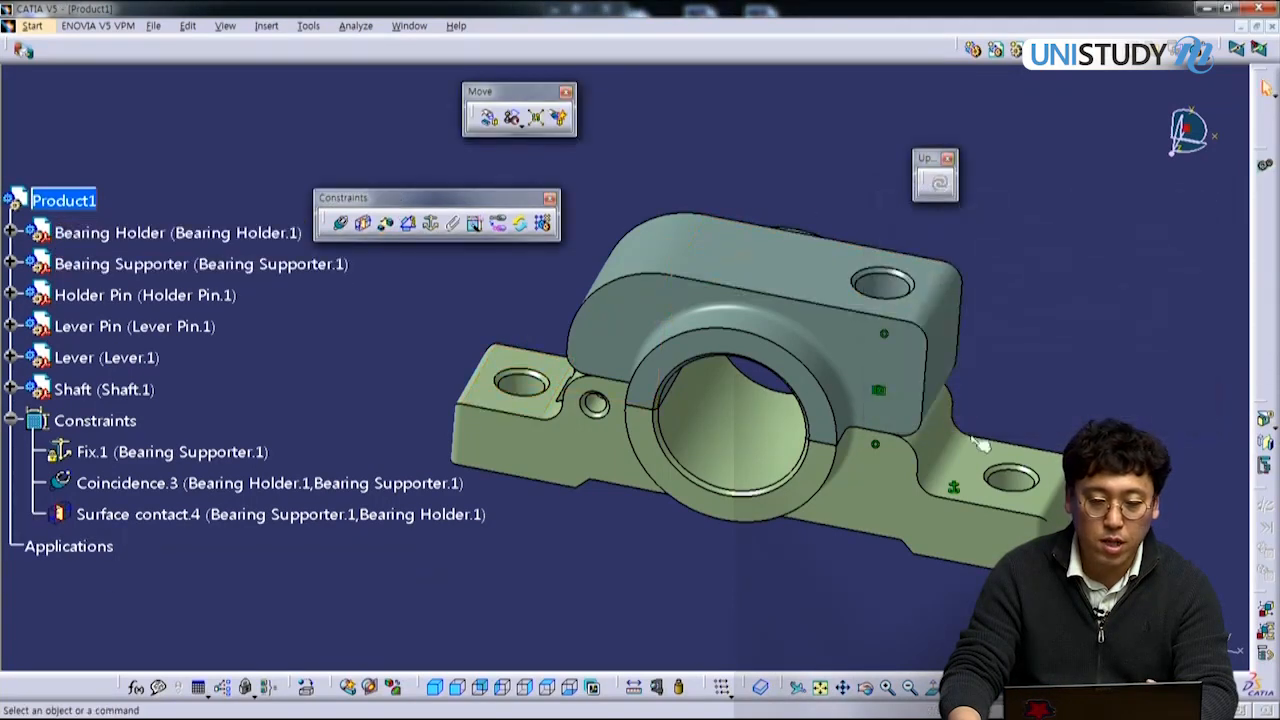
Step: Undo the assembly update and the surface contact between the Bearing Supporter and Bearing Holder
middle_drag(663, 487, 652, 455)
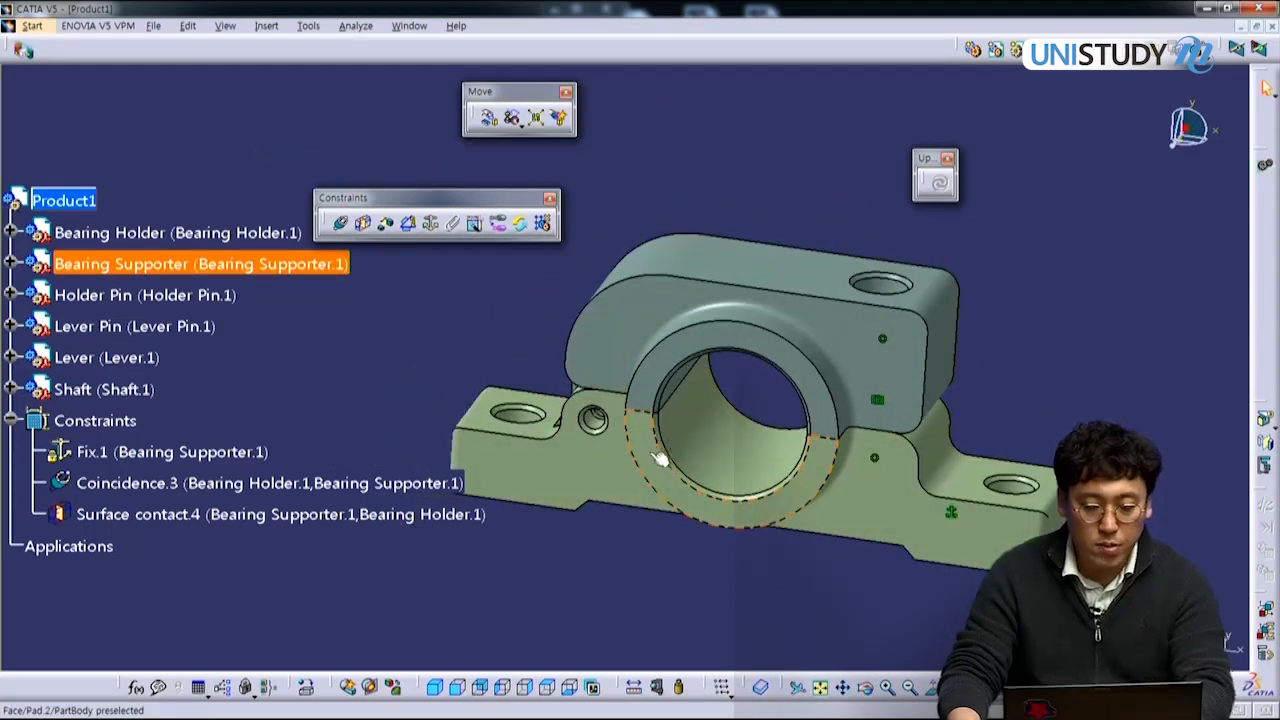
key(ctrl+z)
key(ctrl+z)
middle_drag(787, 414, 703, 372)
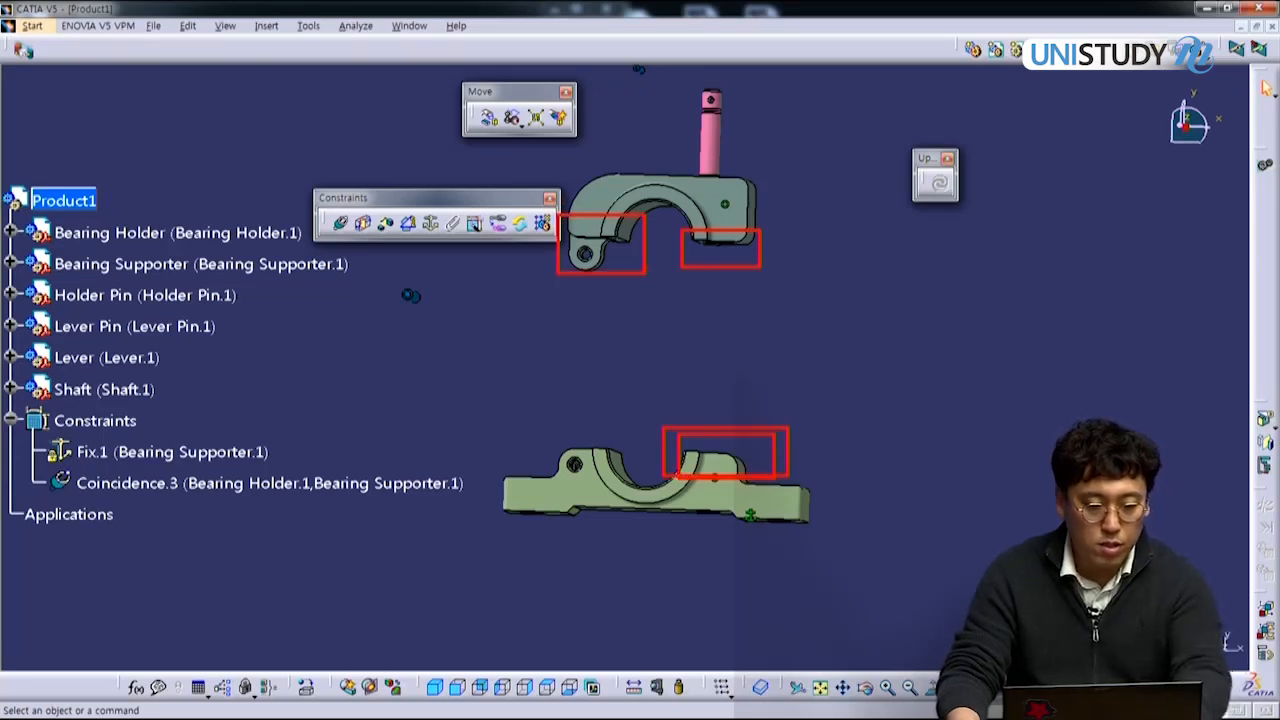
Step: Make the Bearing Supporter's middle-hole face coincident with the Bearing Holder's underside face on the hinge side, with Opposite orientation, and update the assembly
click(340, 222)
middle_drag(480, 274, 707, 534)
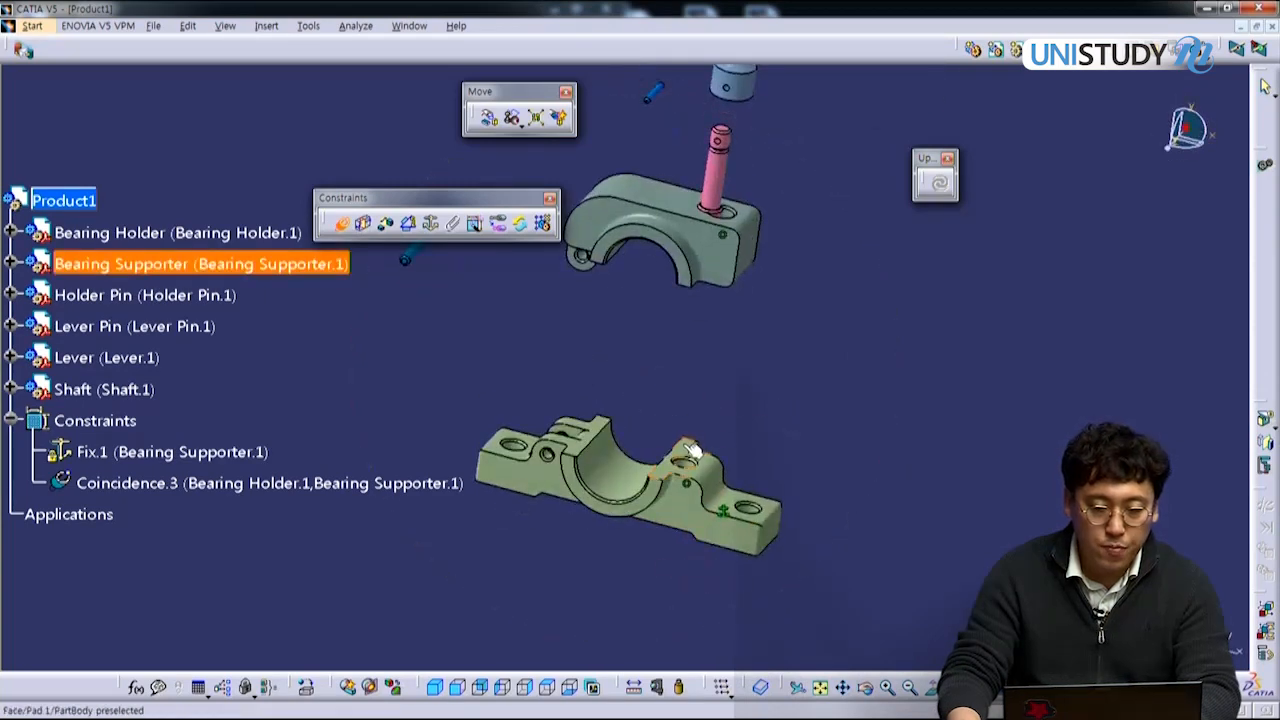
click(681, 451)
middle_drag(681, 451, 717, 322)
click(717, 322)
middle_drag(716, 406, 712, 506)
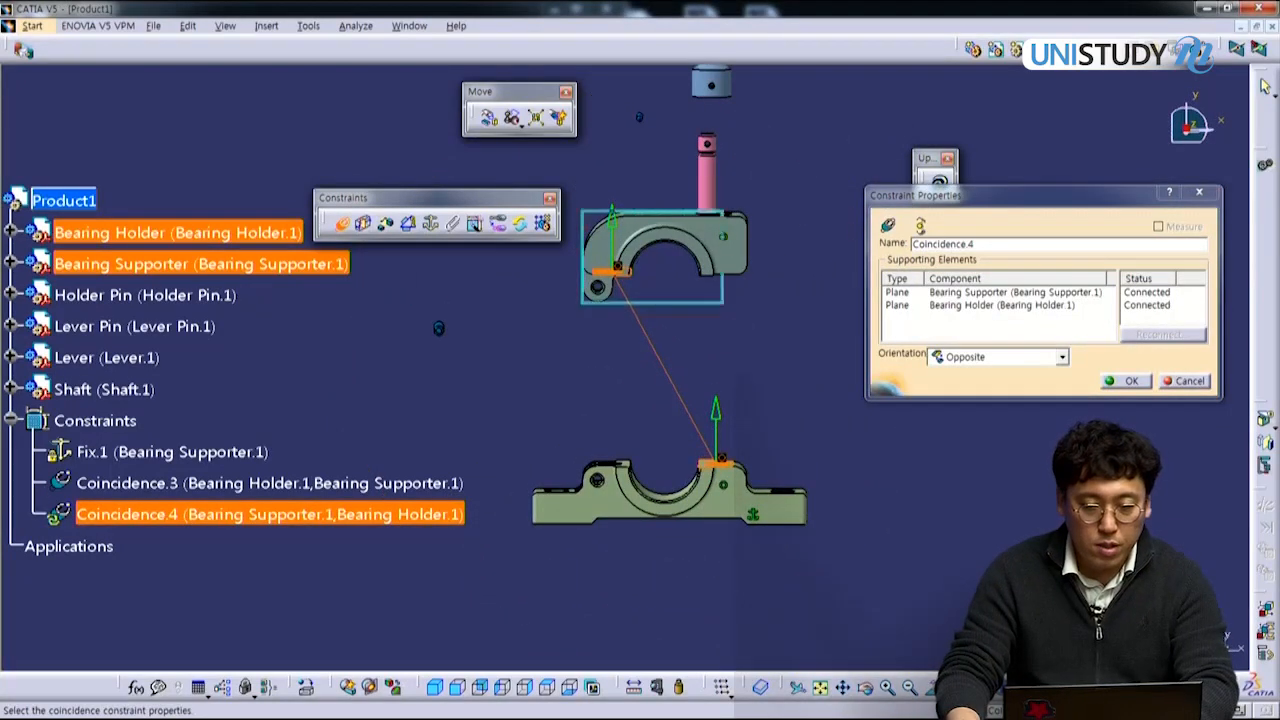
ctrl+drag(758, 300, 751, 300)
mouse_move(575, 377)
ctrl+mouse_down()
mouse_move(694, 471)
mouse_move(743, 476)
ctrl+mouse_up()
mouse_move(691, 382)
ctrl+mouse_down()
mouse_move(731, 435)
mouse_move(888, 486)
mouse_move(872, 482)
ctrl+mouse_up()
shift+drag(600, 275, 720, 467)
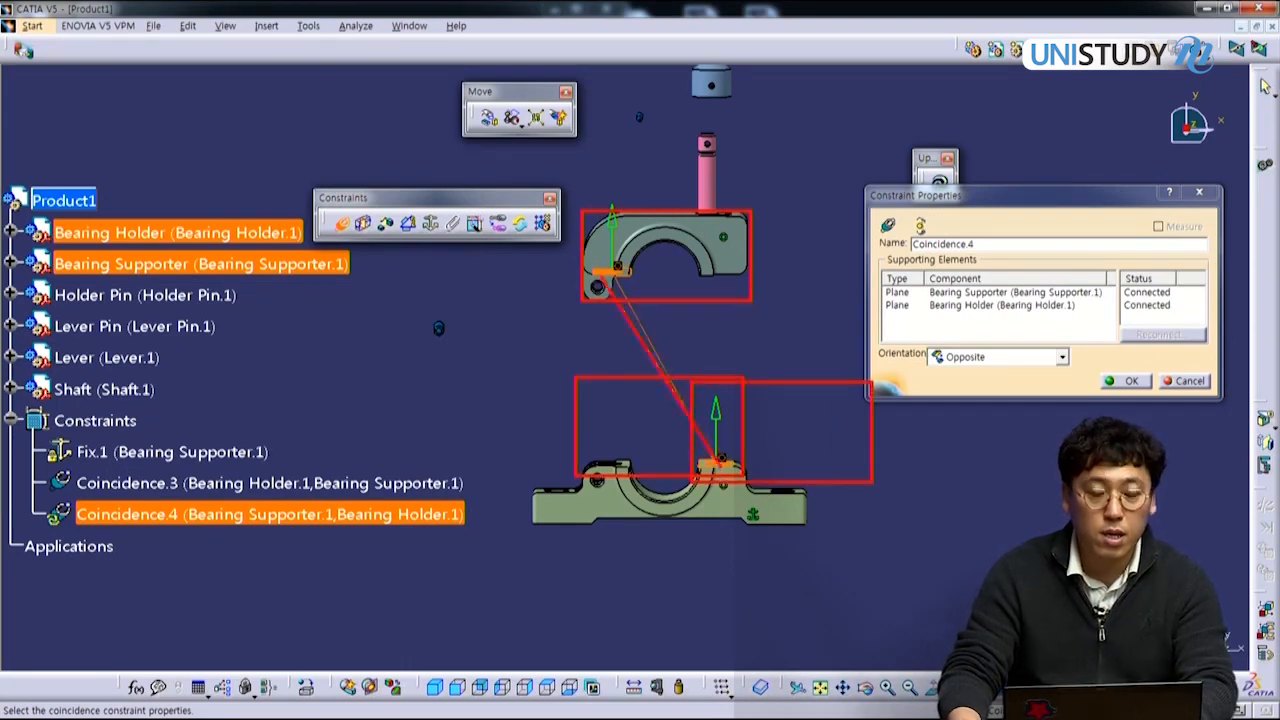
click(1122, 381)
key(ctrl+u)
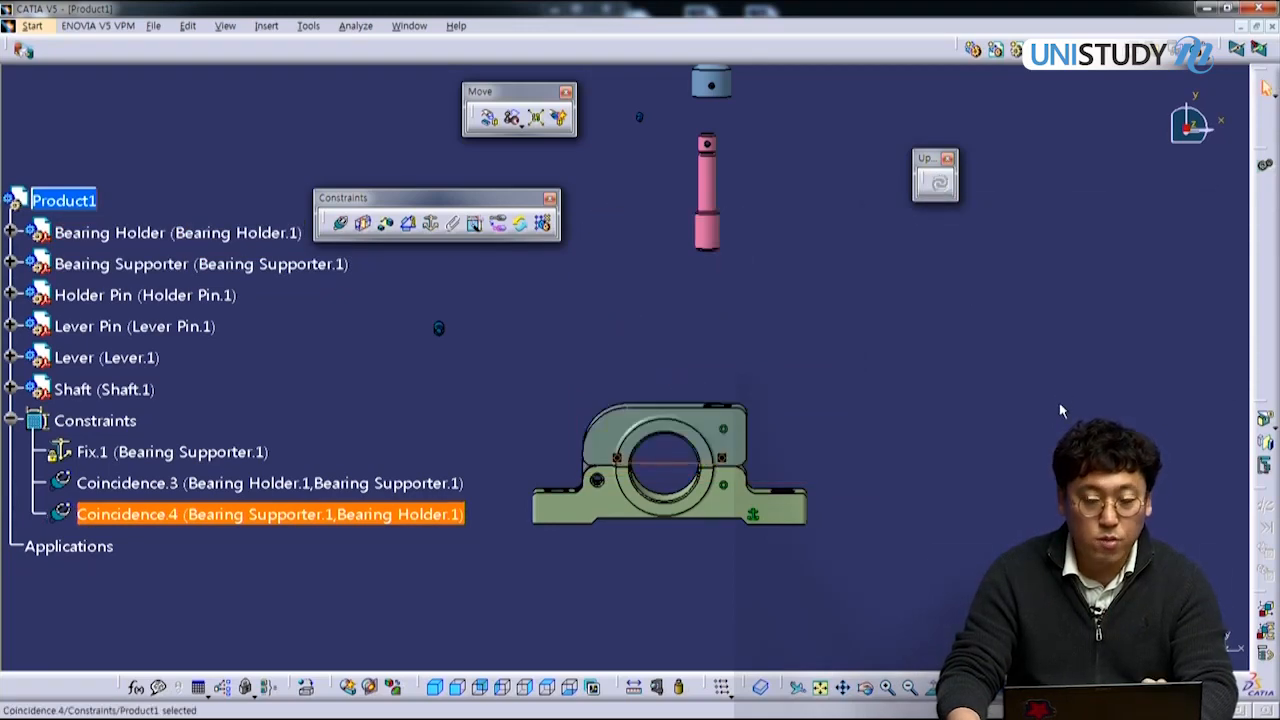
Step: Examine how the Bearing Holder's and Bearing Supporter's mating faces meet on both sides of the bore
middle_drag(1051, 408, 880, 318)
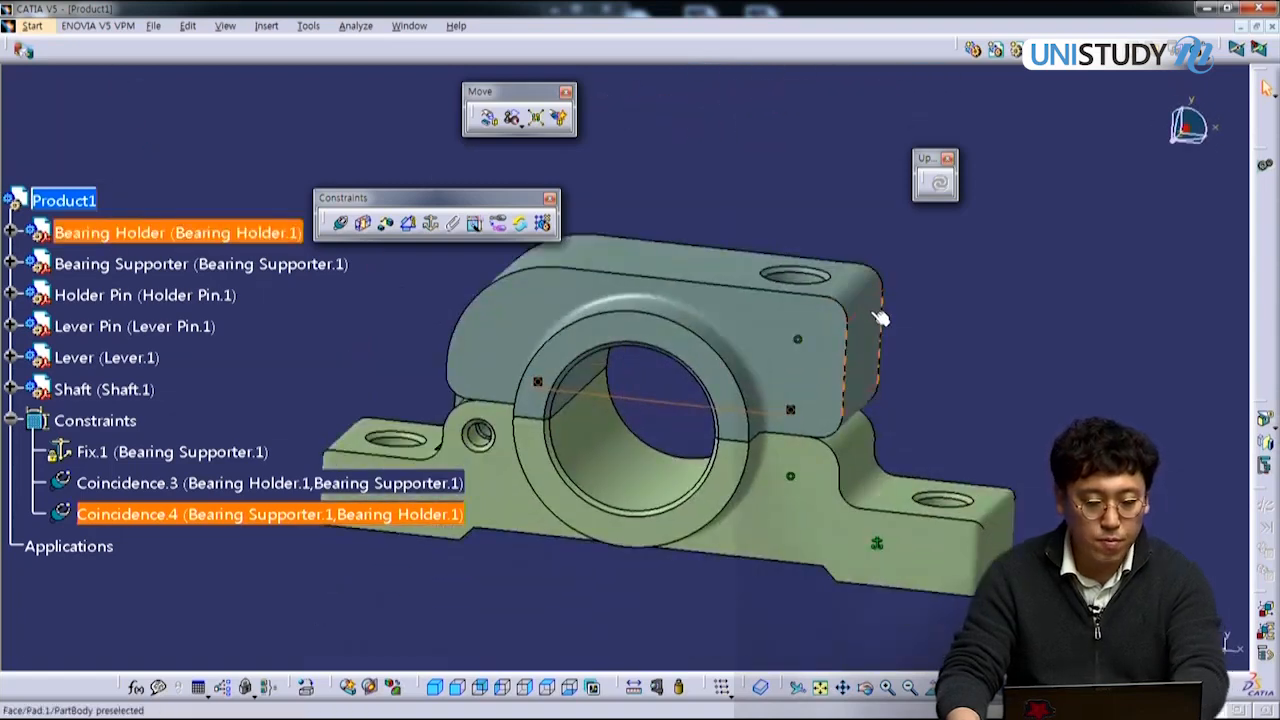
key(ctrl+2)
mouse_move(885, 410)
mouse_down()
mouse_move(817, 388)
mouse_move(689, 455)
mouse_up()
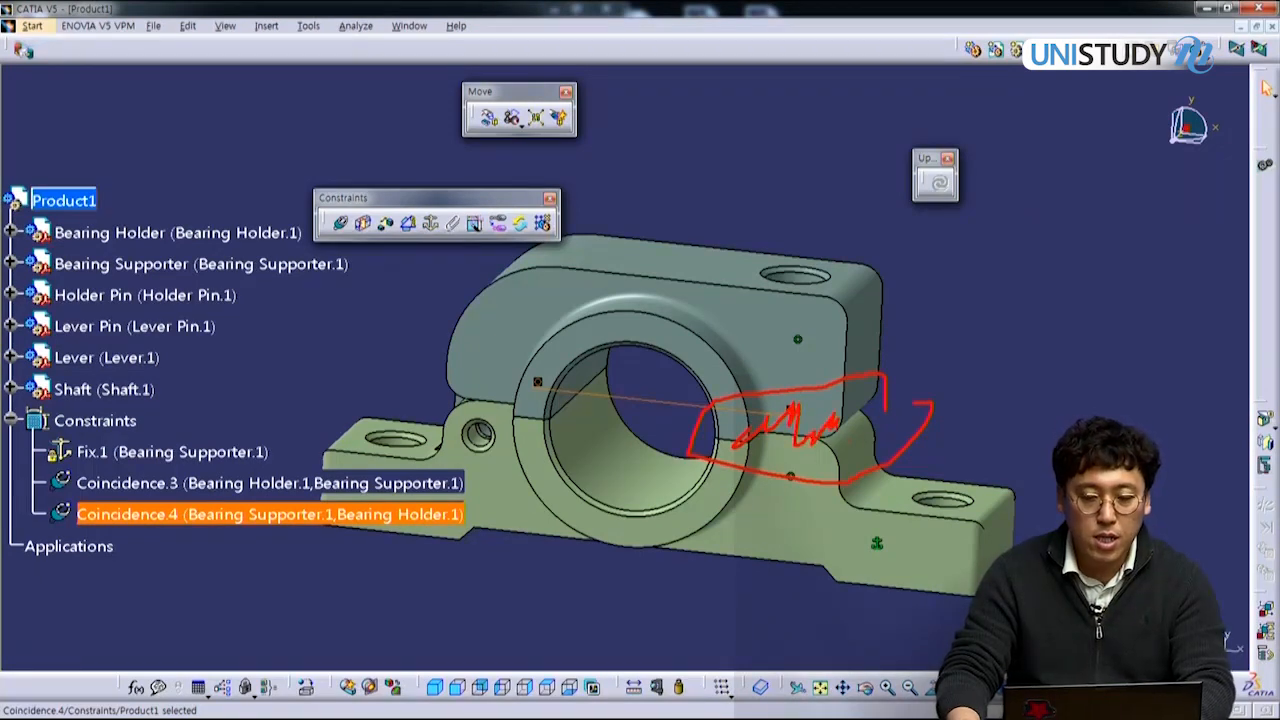
mouse_move(1070, 430)
mouse_down()
mouse_move(442, 316)
mouse_move(540, 500)
mouse_move(990, 572)
mouse_up()
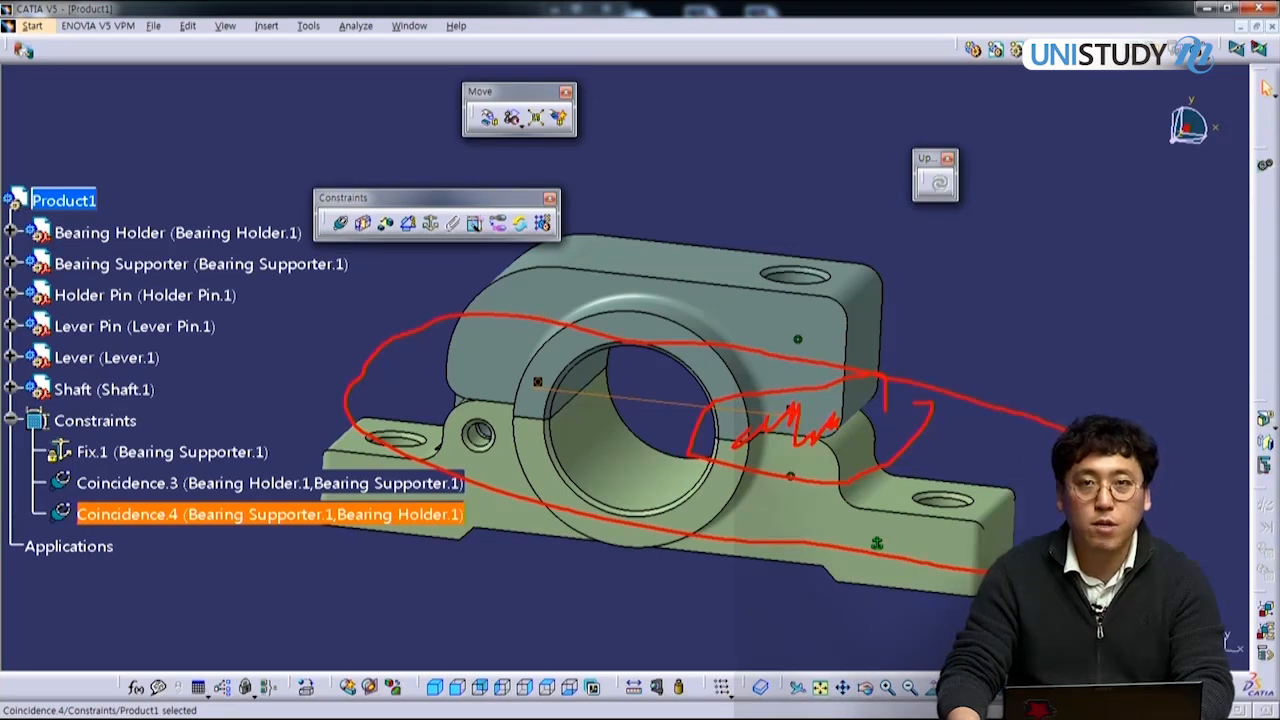
mouse_move(638, 403)
mouse_down()
mouse_move(538, 325)
mouse_move(524, 368)
mouse_up()
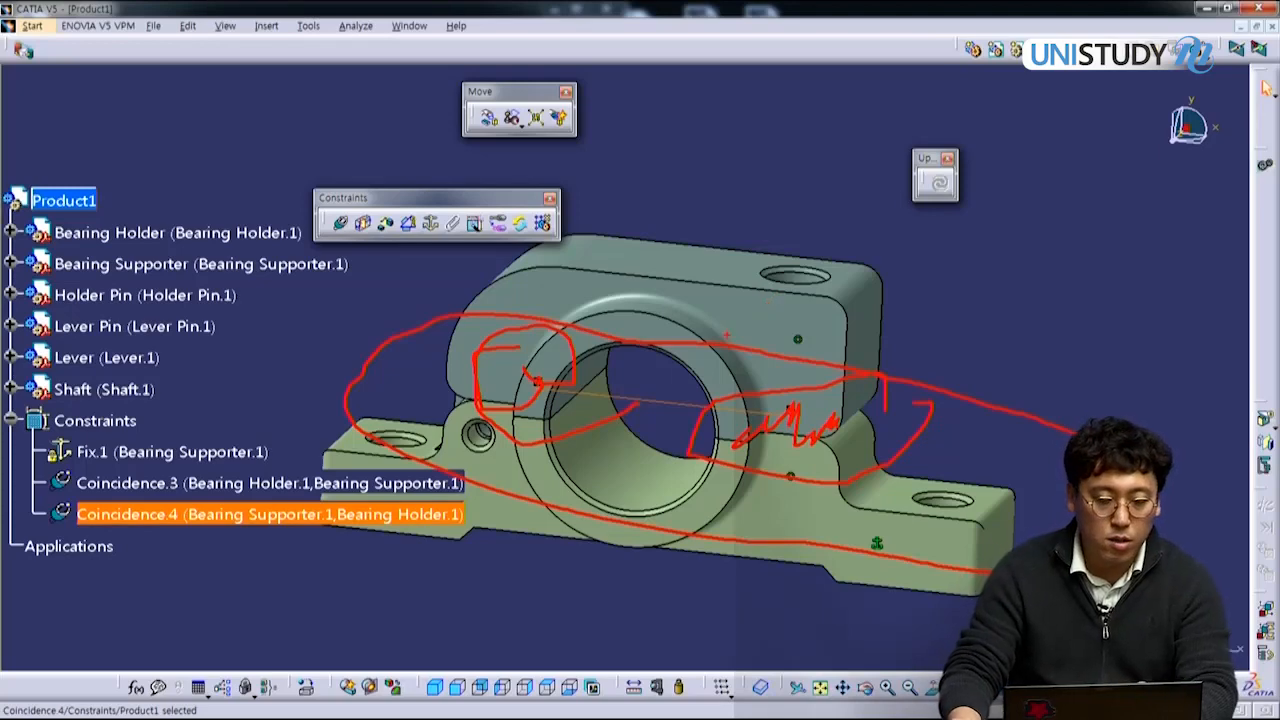
key(Escape)
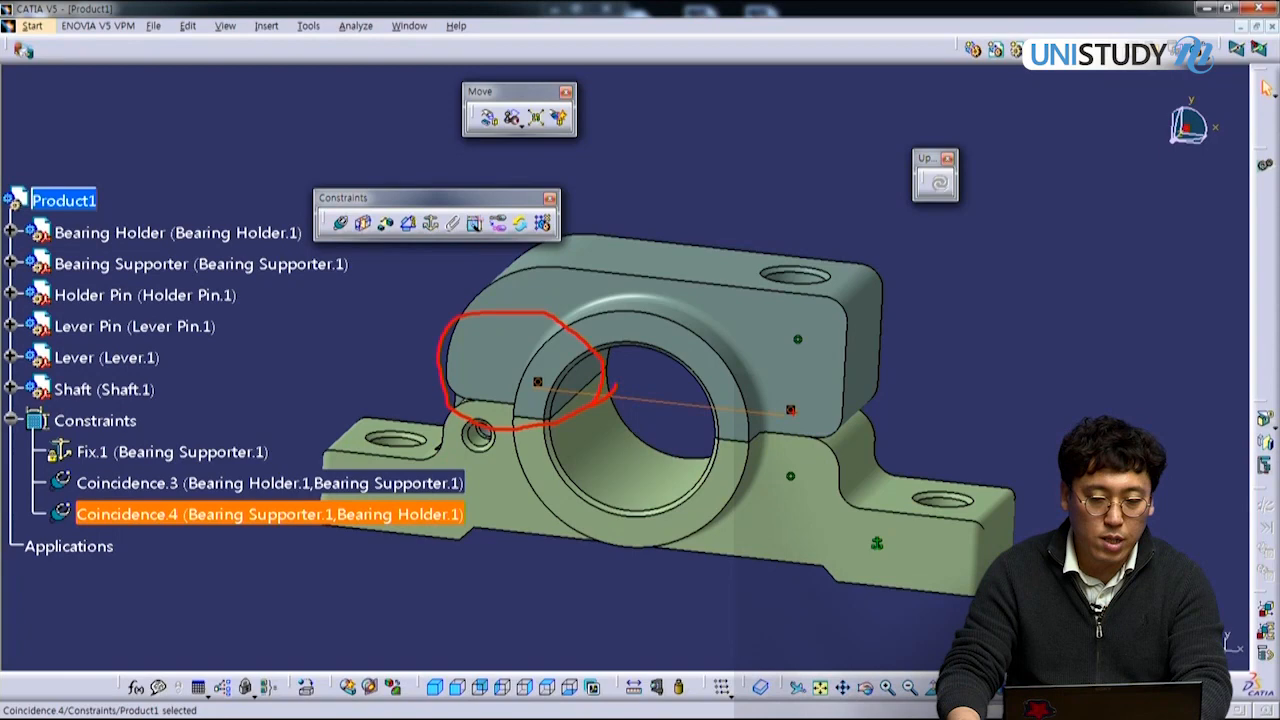
drag(550, 395, 760, 466)
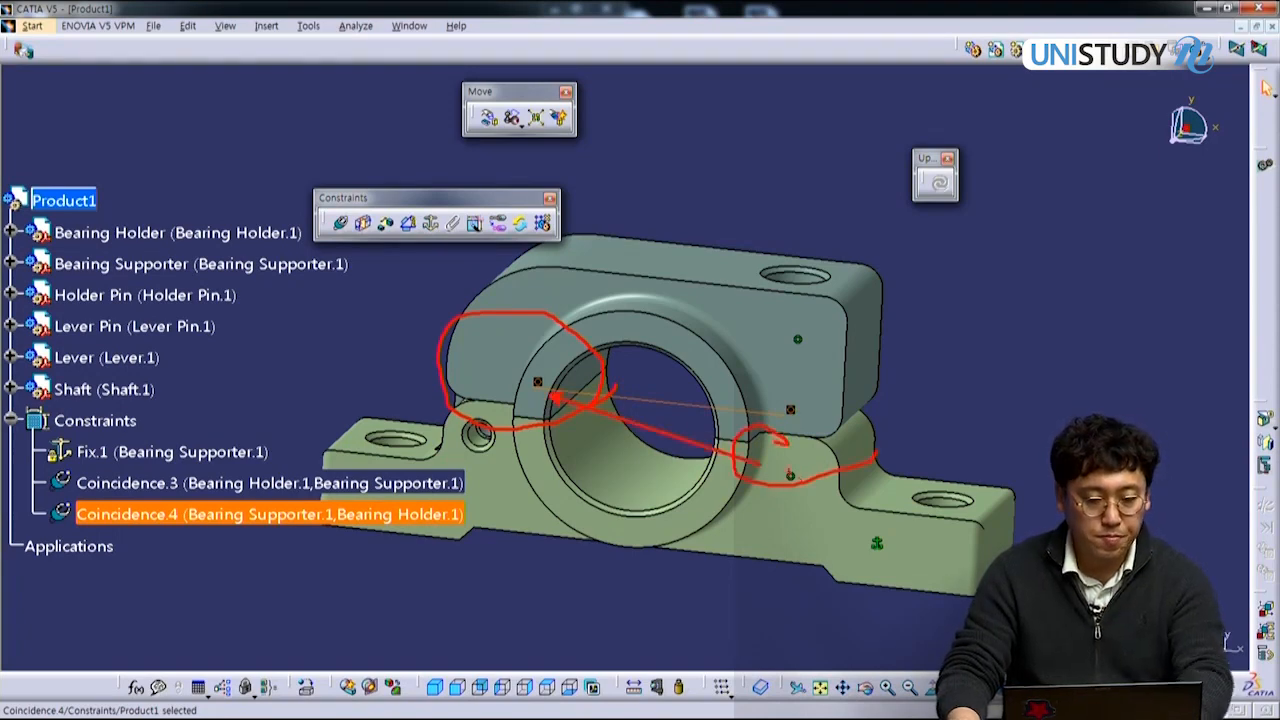
key(Escape)
Step: Clear the constraint selection and collapse the Constraints branch of the specification tree
middle_drag(653, 441, 700, 536)
click(559, 563)
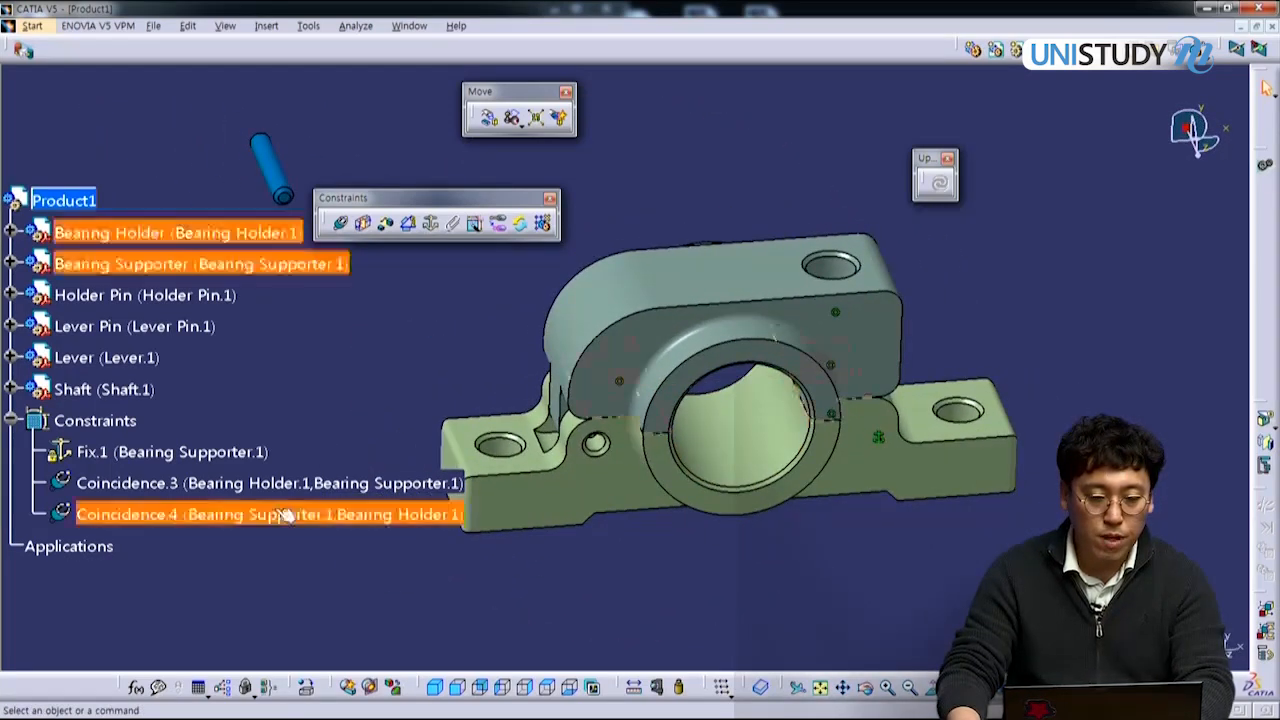
click(11, 421)
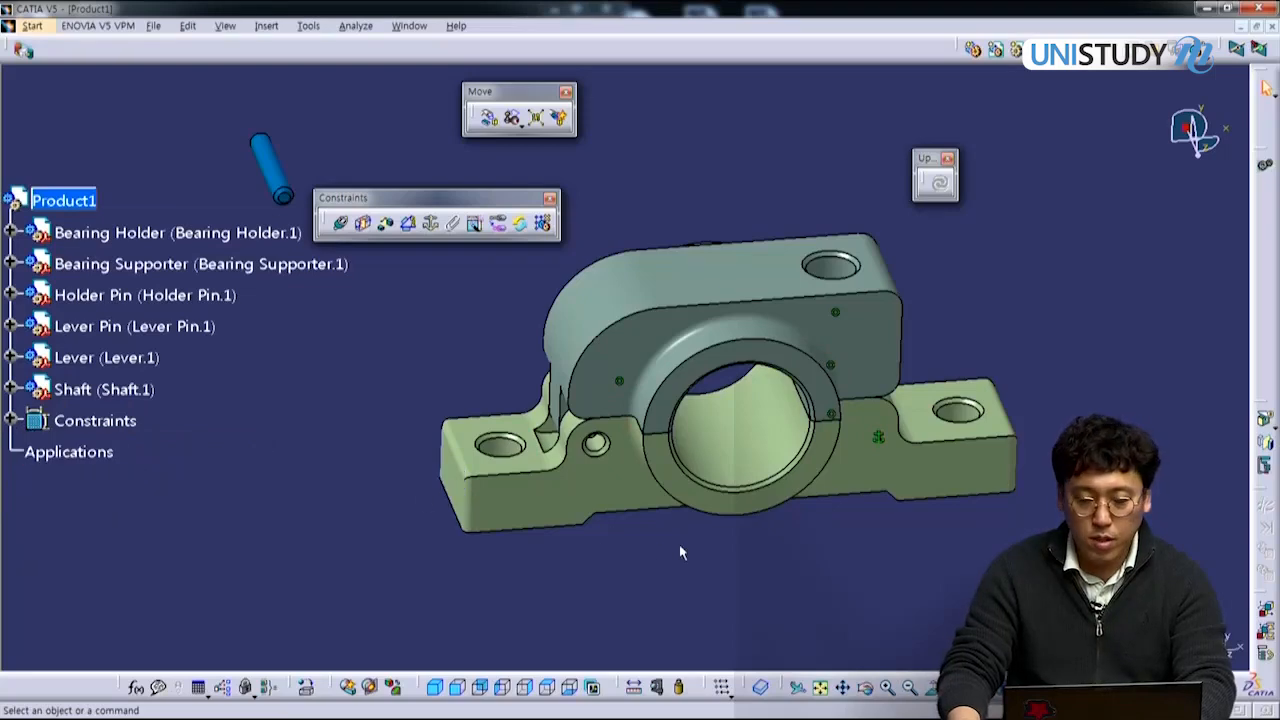
Step: Create a coincidence between the axes of the Bearing Supporter's small hinge hole and the Bearing Holder's hinge hole
middle_drag(580, 517, 712, 425)
middle_drag(719, 481, 694, 449)
mouse_move(583, 322)
mouse_down()
mouse_move(566, 351)
mouse_move(555, 334)
mouse_up()
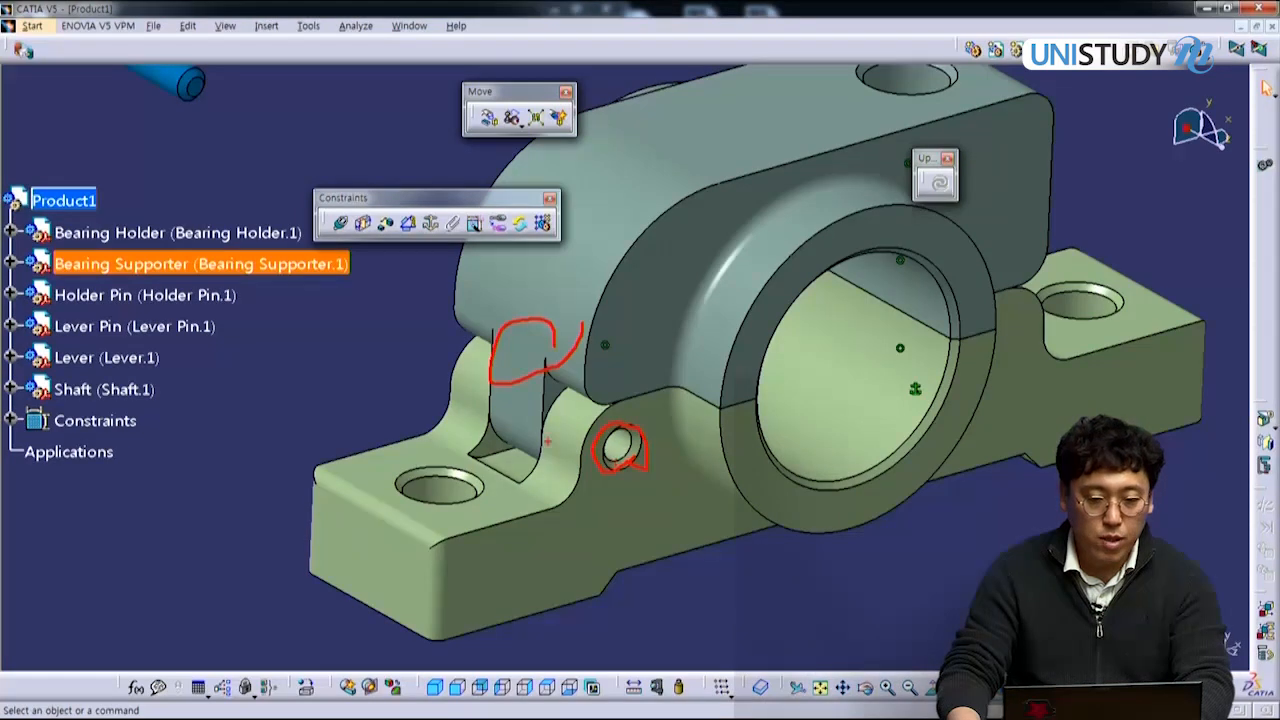
drag(908, 70, 910, 466)
mouse_move(718, 270)
mouse_down()
mouse_move(1018, 236)
mouse_move(718, 70)
mouse_up()
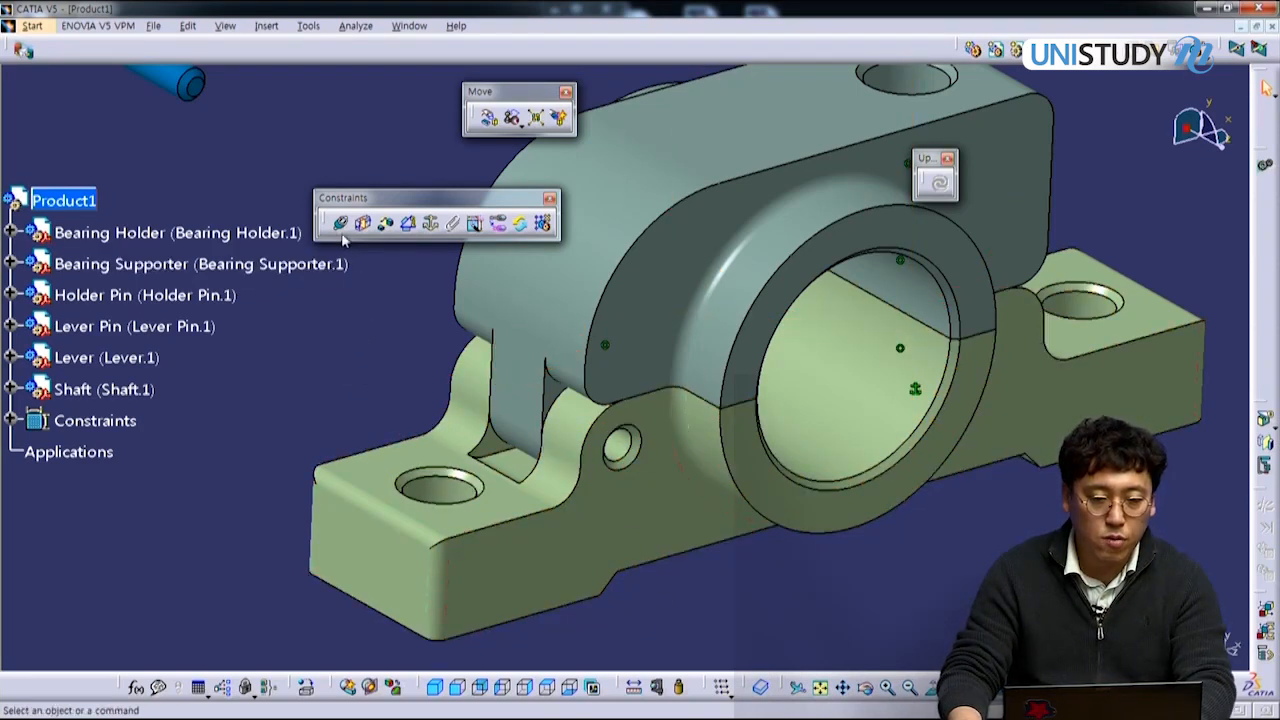
middle_drag(523, 508, 573, 377)
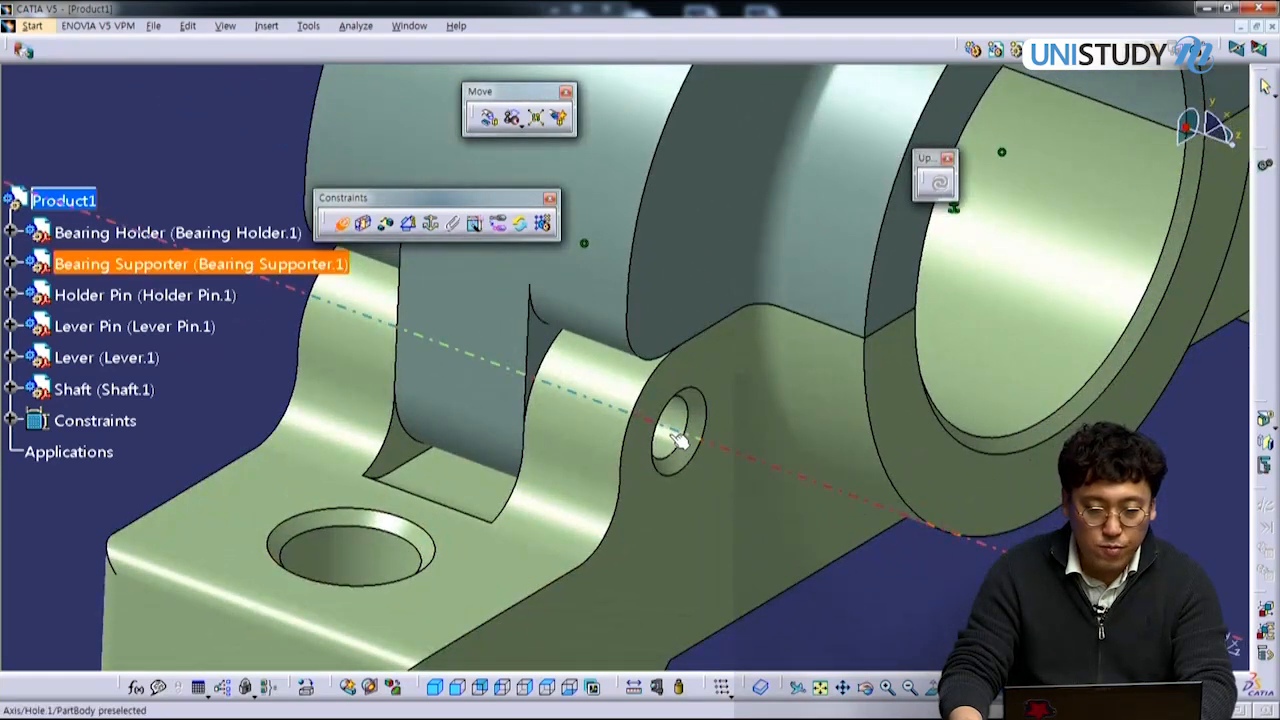
click(679, 440)
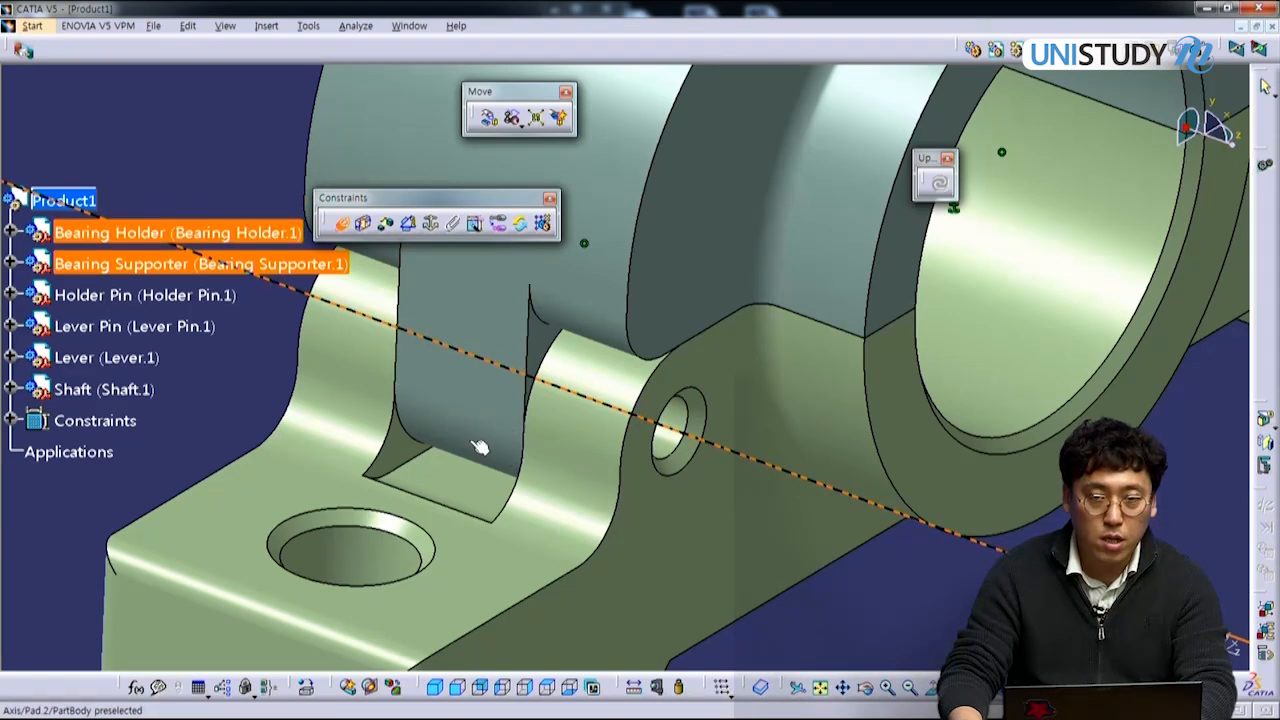
ctrl+middle_drag(686, 428, 566, 466)
drag(918, 188, 727, 279)
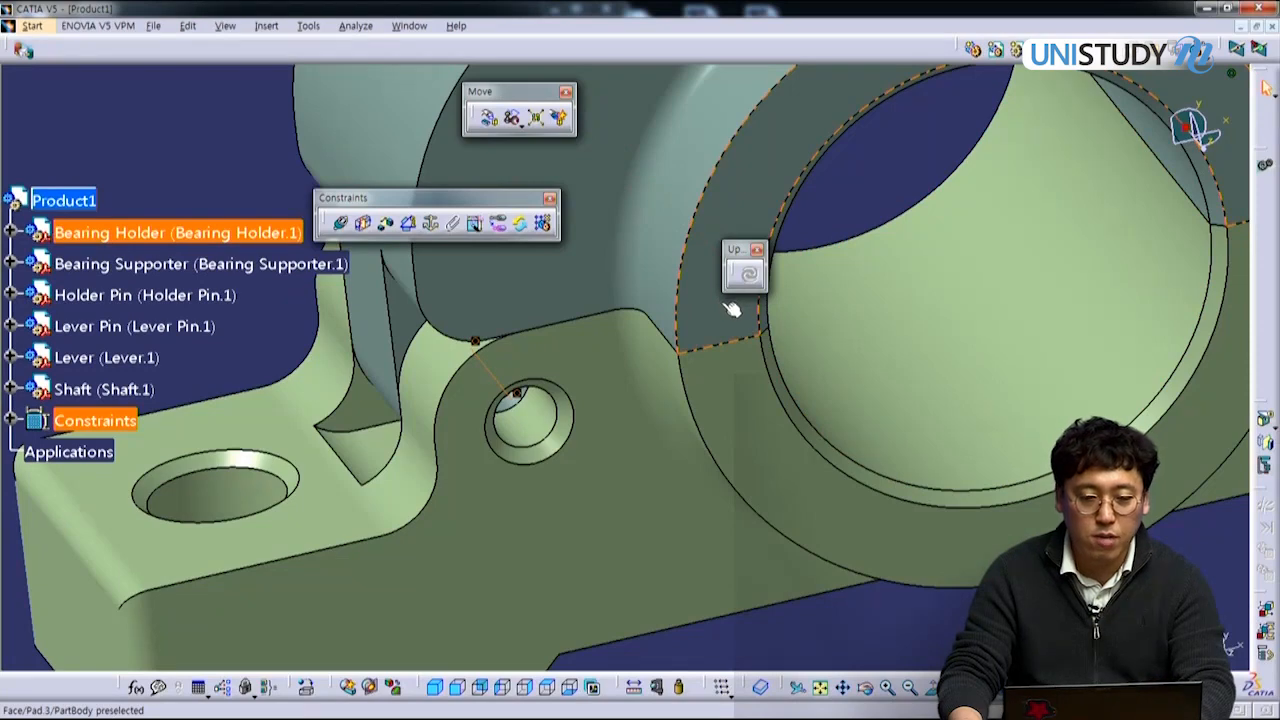
click(343, 224)
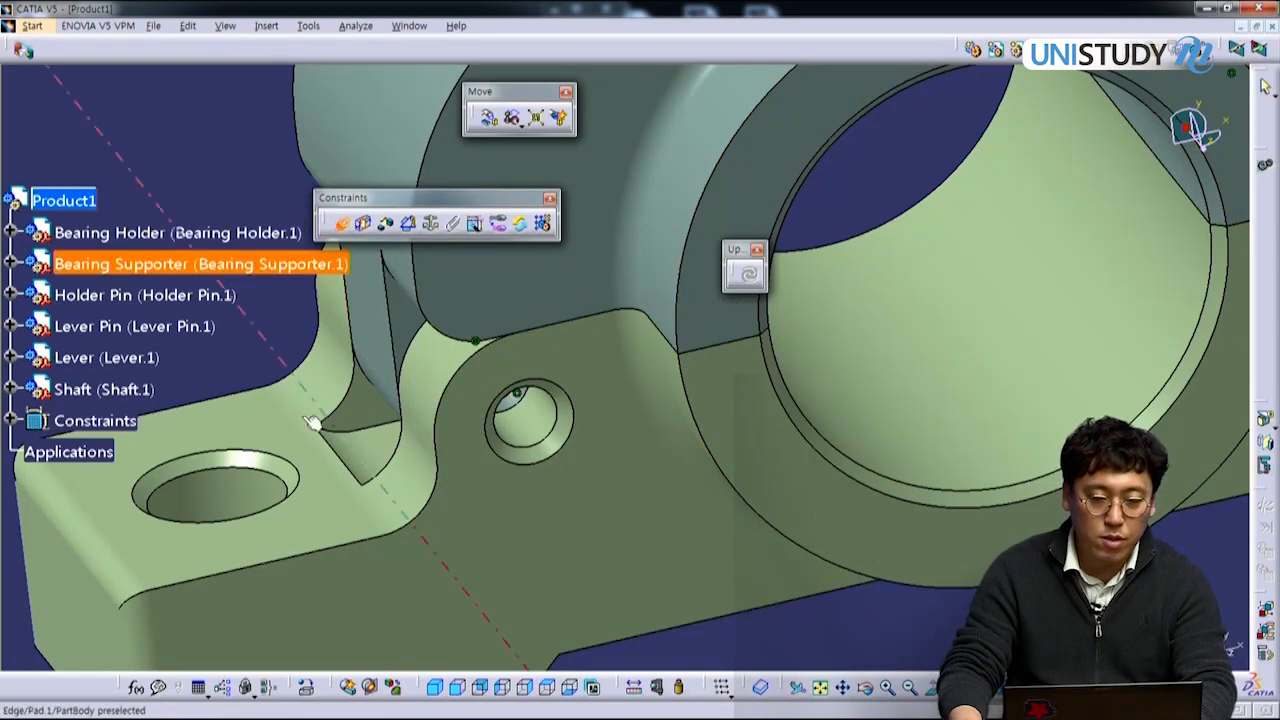
click(858, 444)
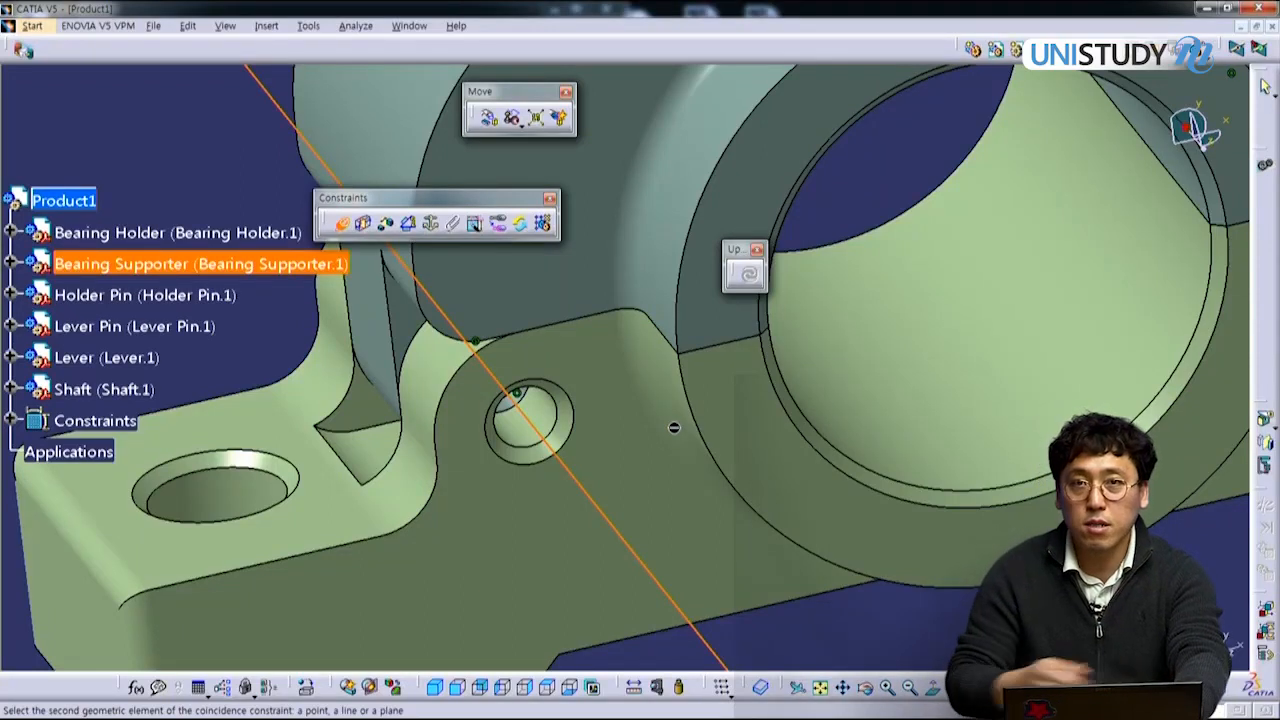
key(Escape)
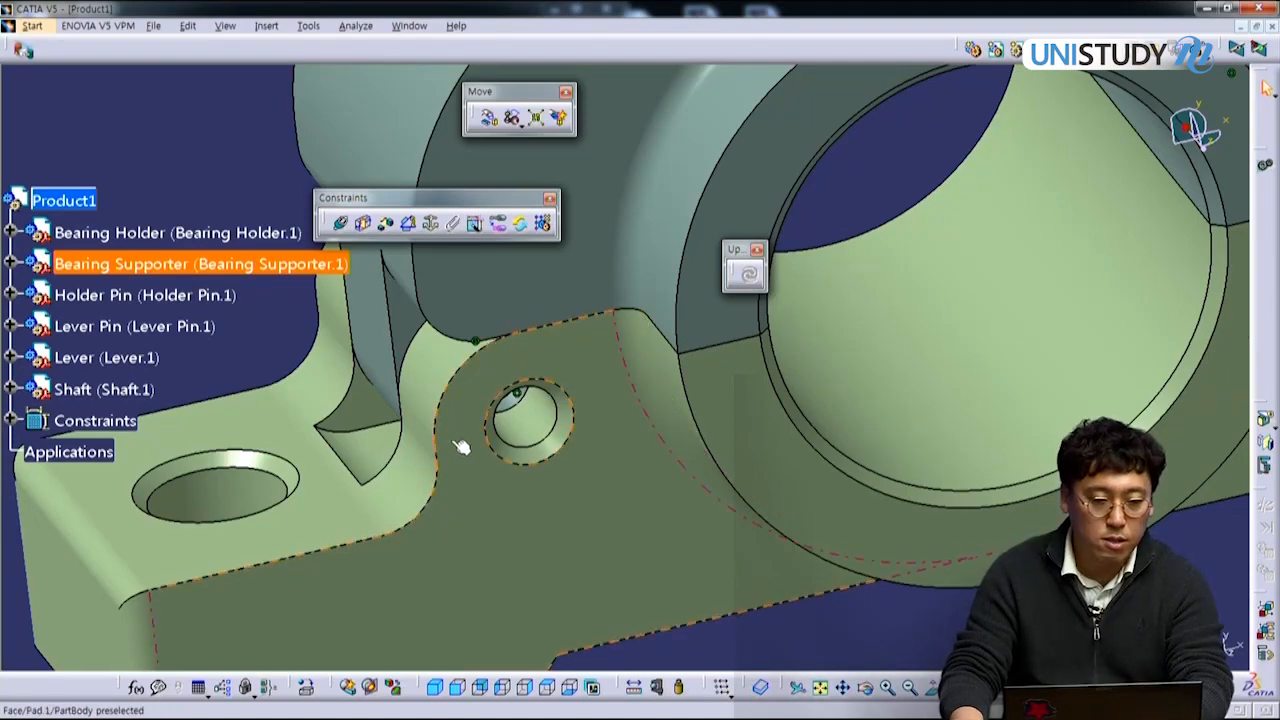
Step: Dock the Move toolbar and move the Constraints and Update toolbars clear of the bearing parts and Holder Pin
middle_drag(381, 405, 490, 277)
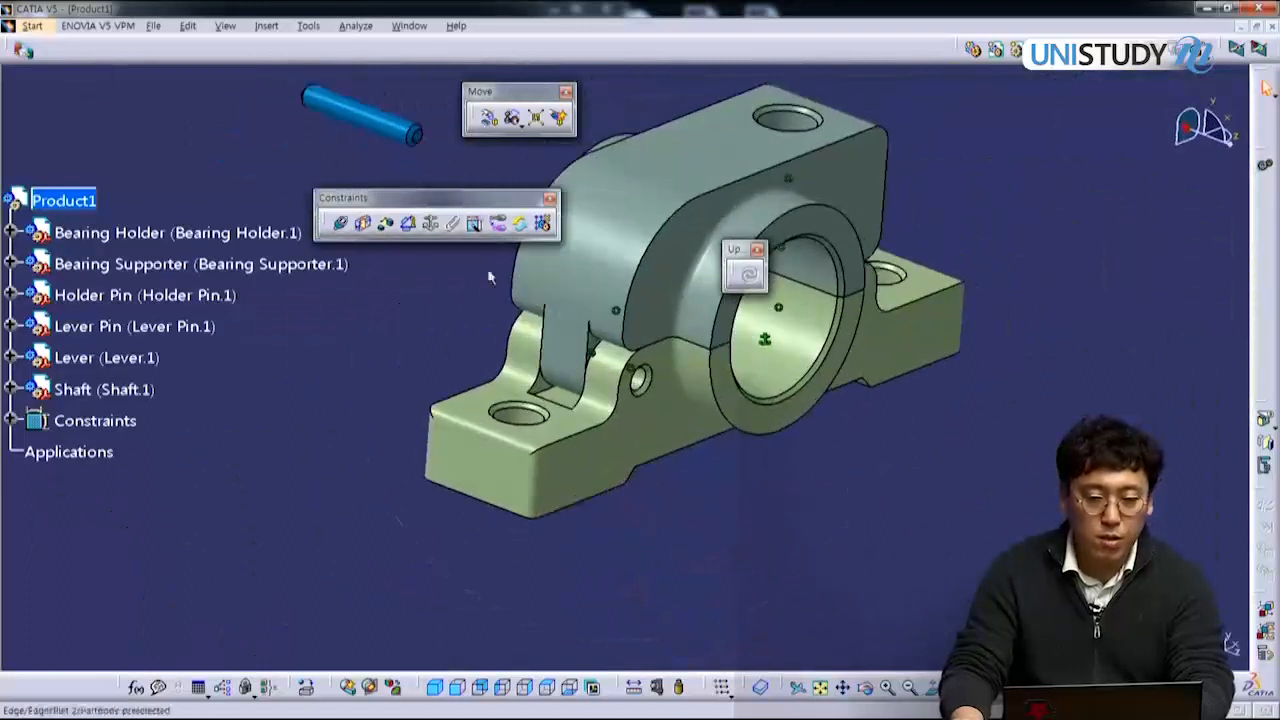
drag(465, 205, 272, 91)
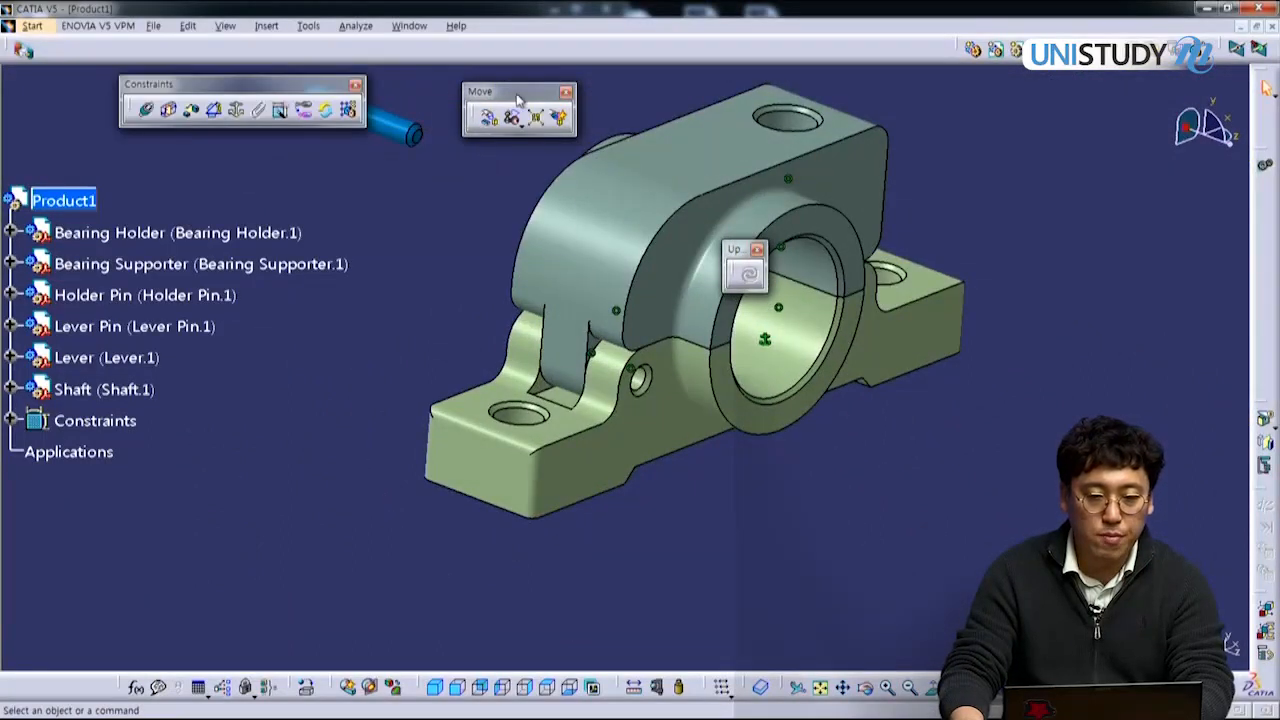
click(566, 91)
drag(740, 254, 150, 553)
middle_drag(760, 420, 577, 292)
drag(544, 200, 398, 86)
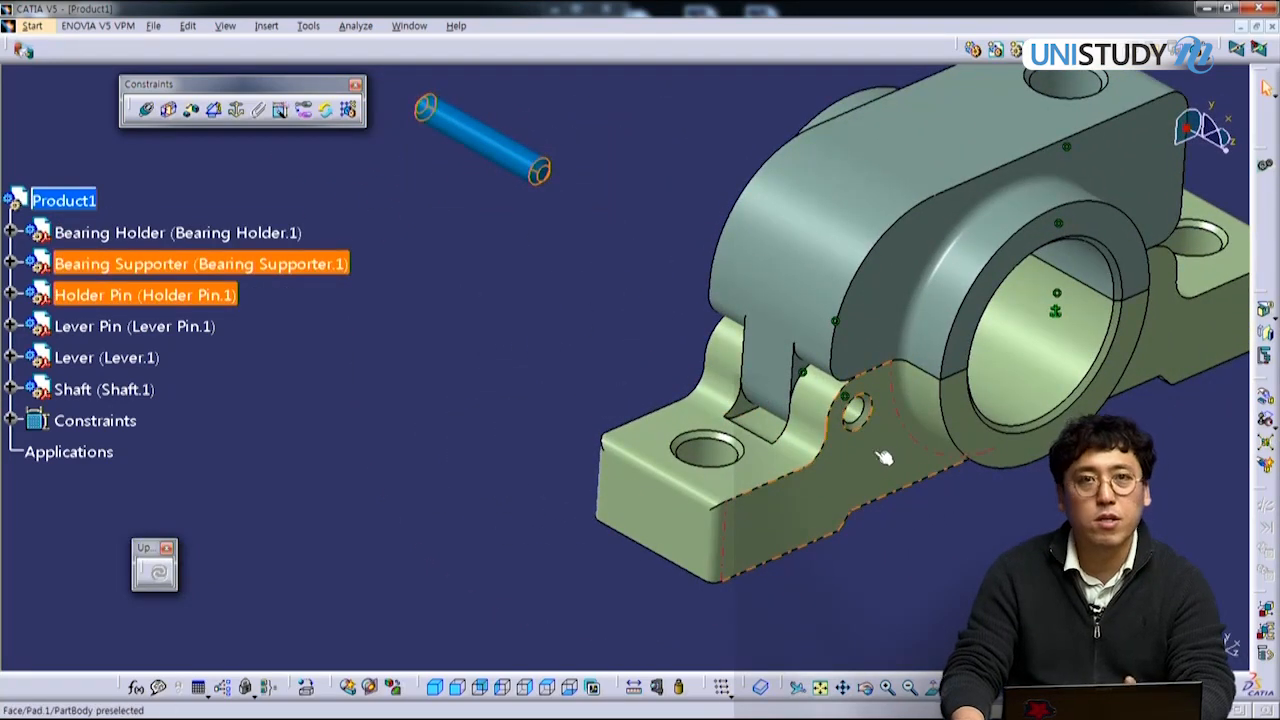
click(548, 338)
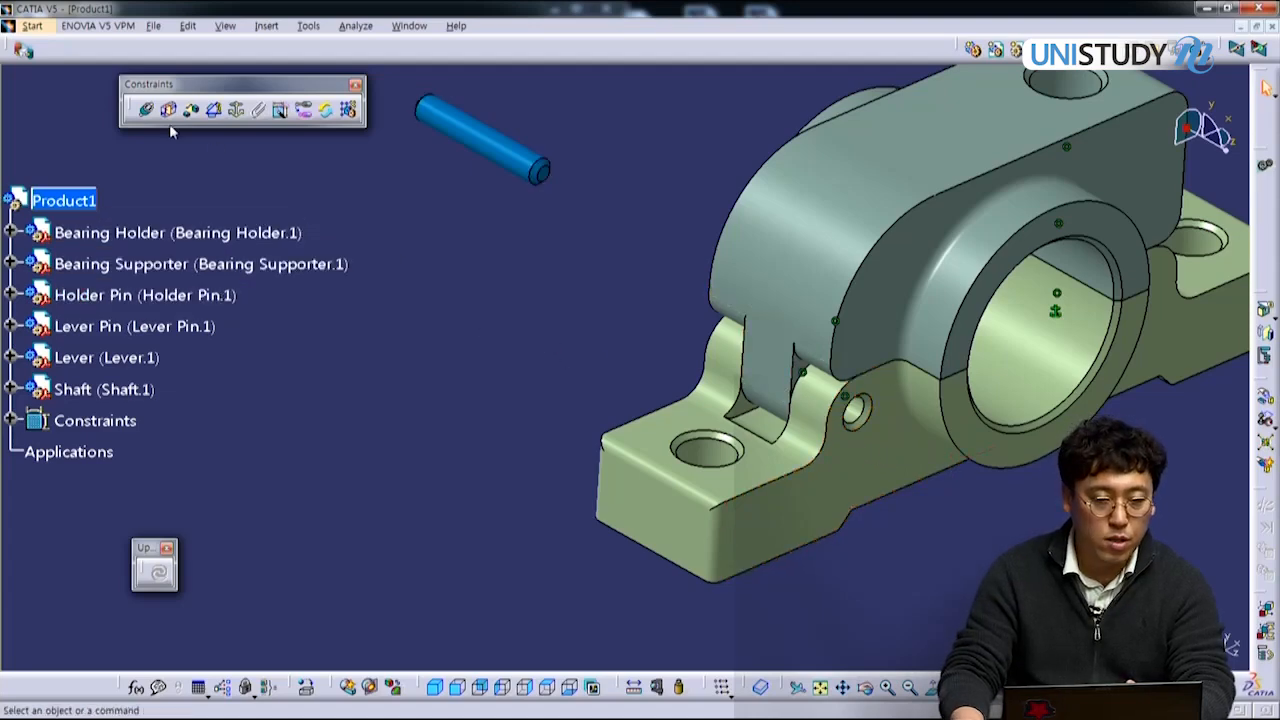
Step: Create a coincidence between the Holder Pin's axis and the Bearing Supporter's small hinge-hole axis, and update the assembly
click(146, 110)
click(492, 168)
middle_drag(667, 438, 574, 237)
click(860, 290)
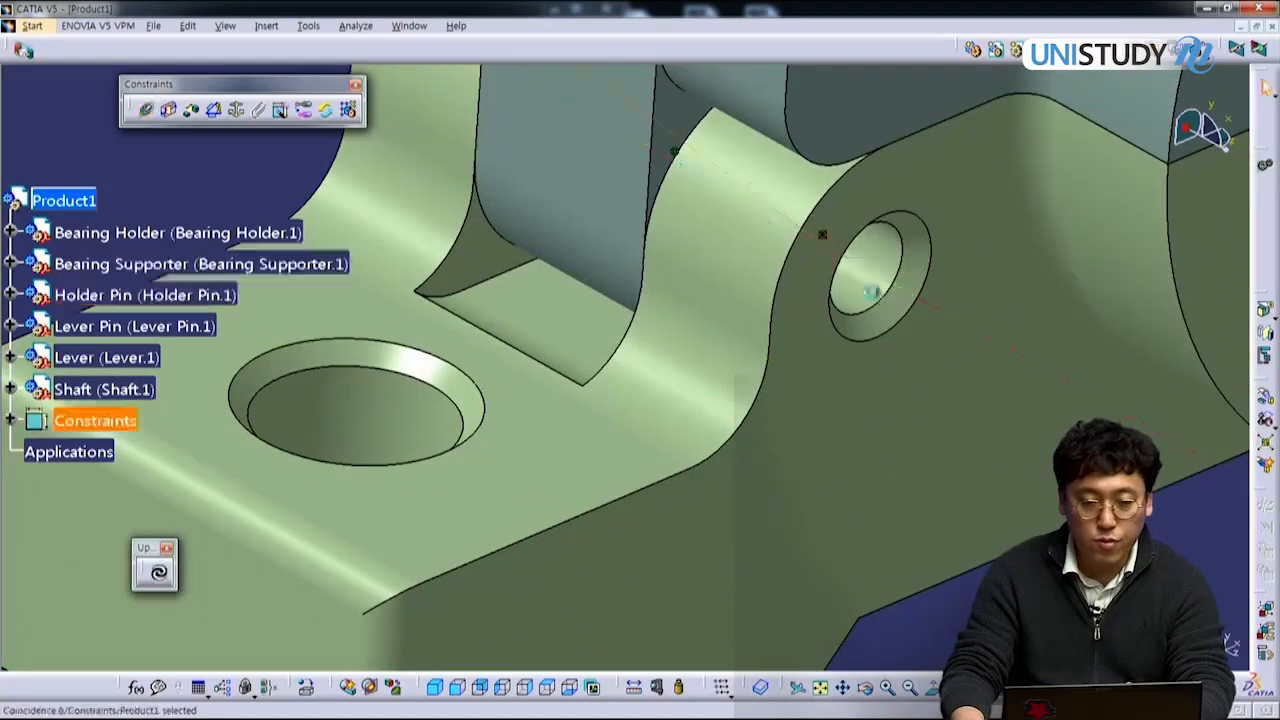
click(157, 570)
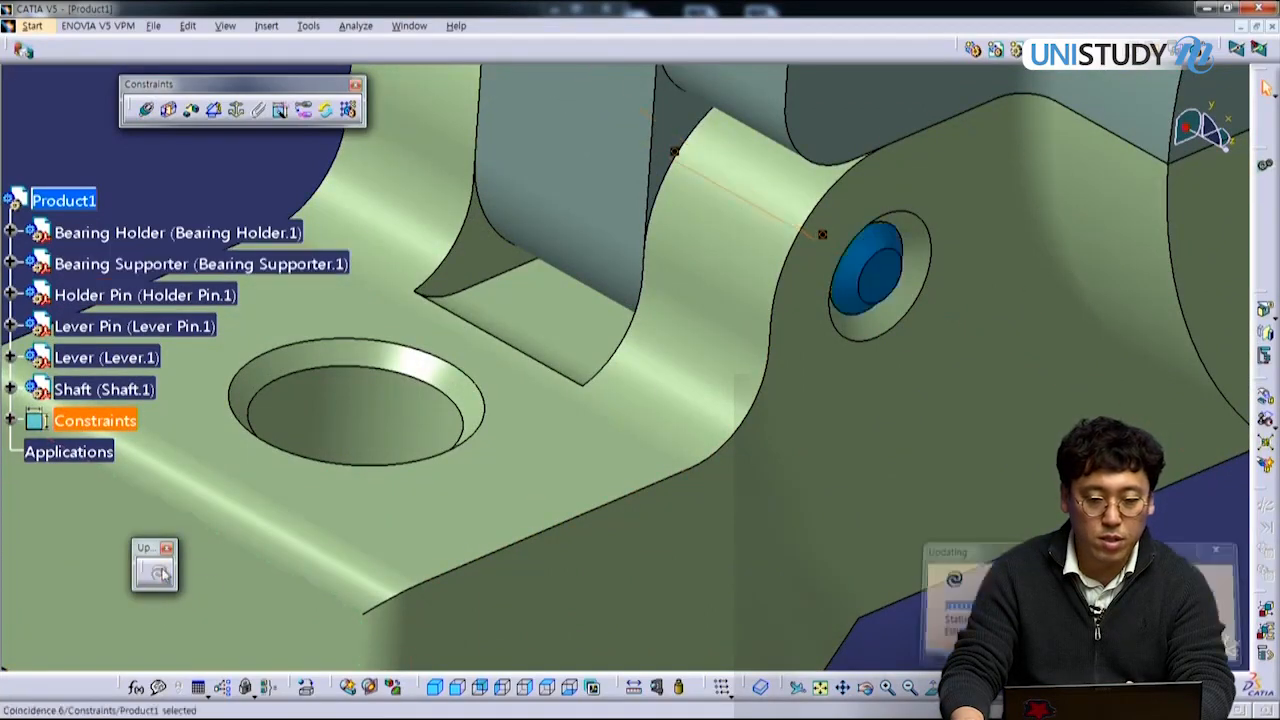
Step: Examine how the Holder Pin's ends sit in the Bearing Supporter's hinge holes from both sides
middle_drag(664, 405, 785, 328)
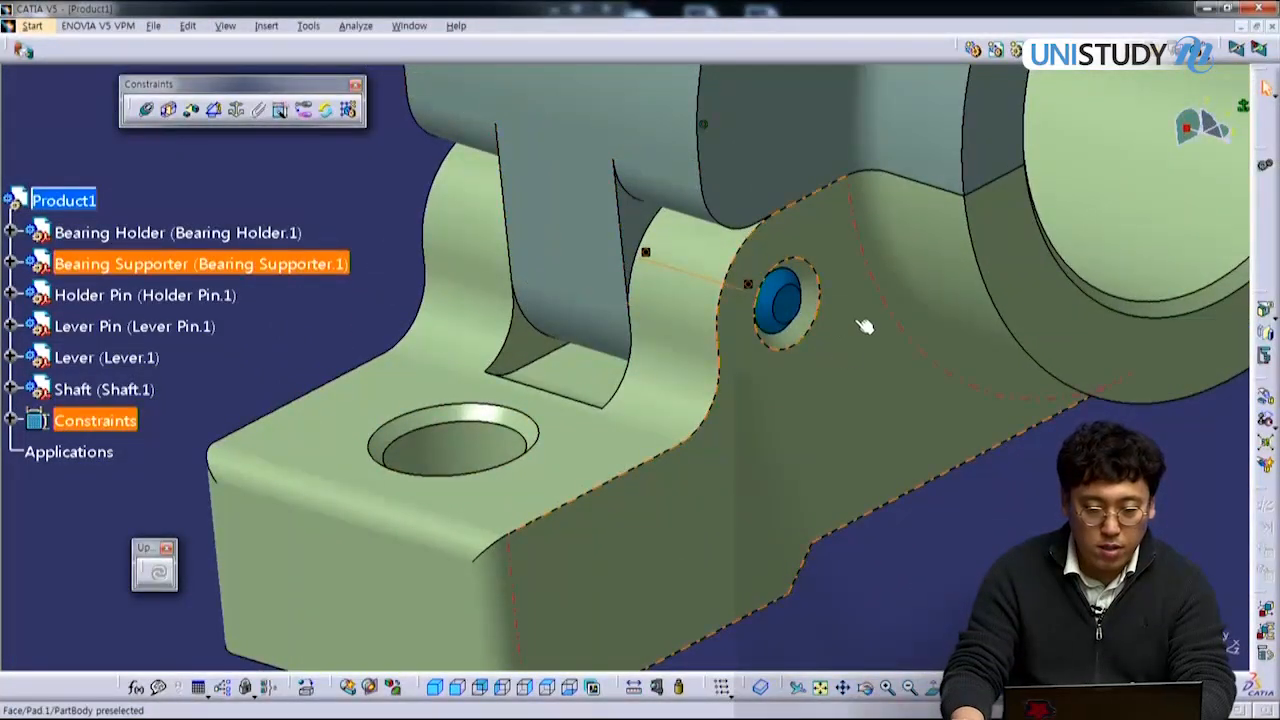
middle_drag(655, 438, 470, 258)
middle_drag(750, 392, 760, 320)
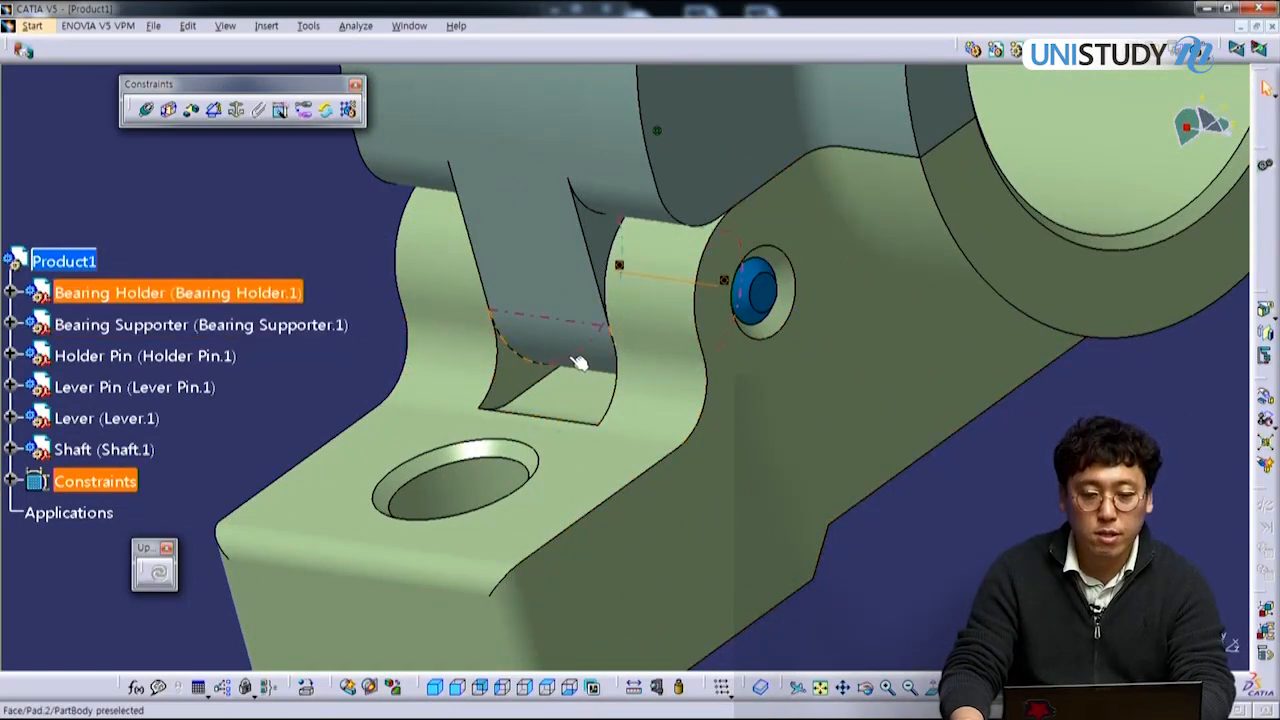
click(758, 292)
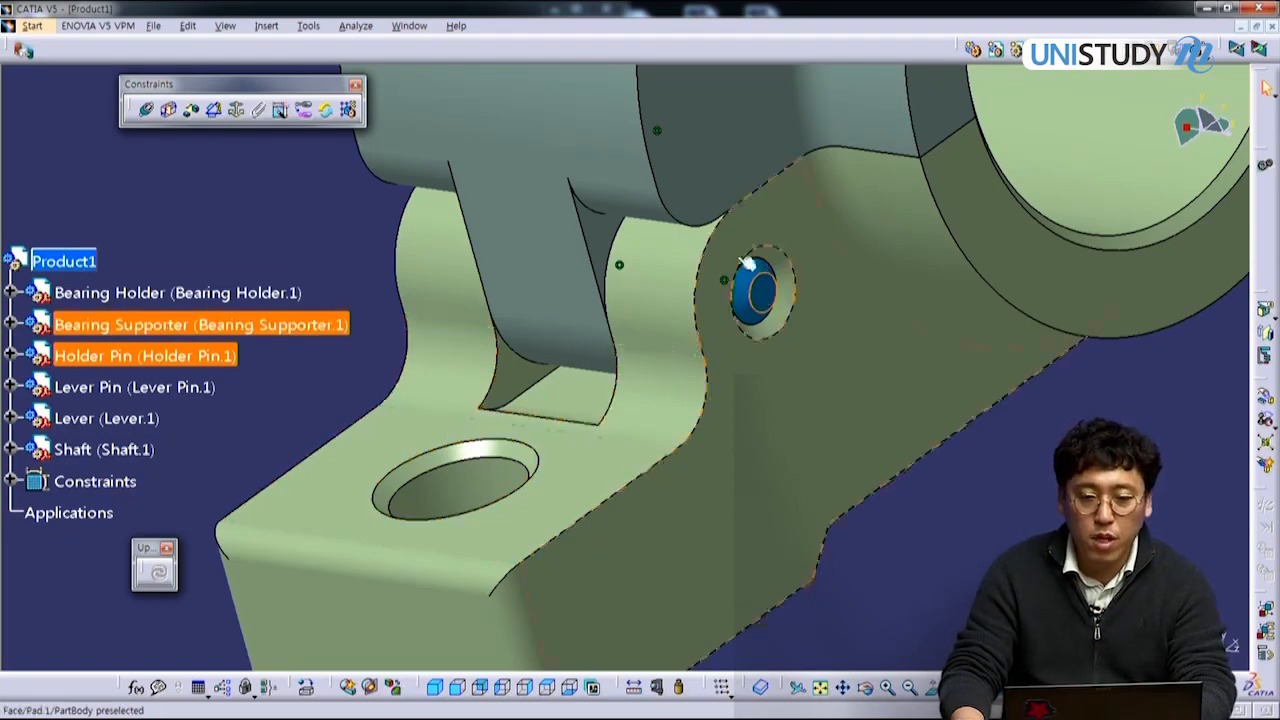
middle_drag(797, 323, 790, 505)
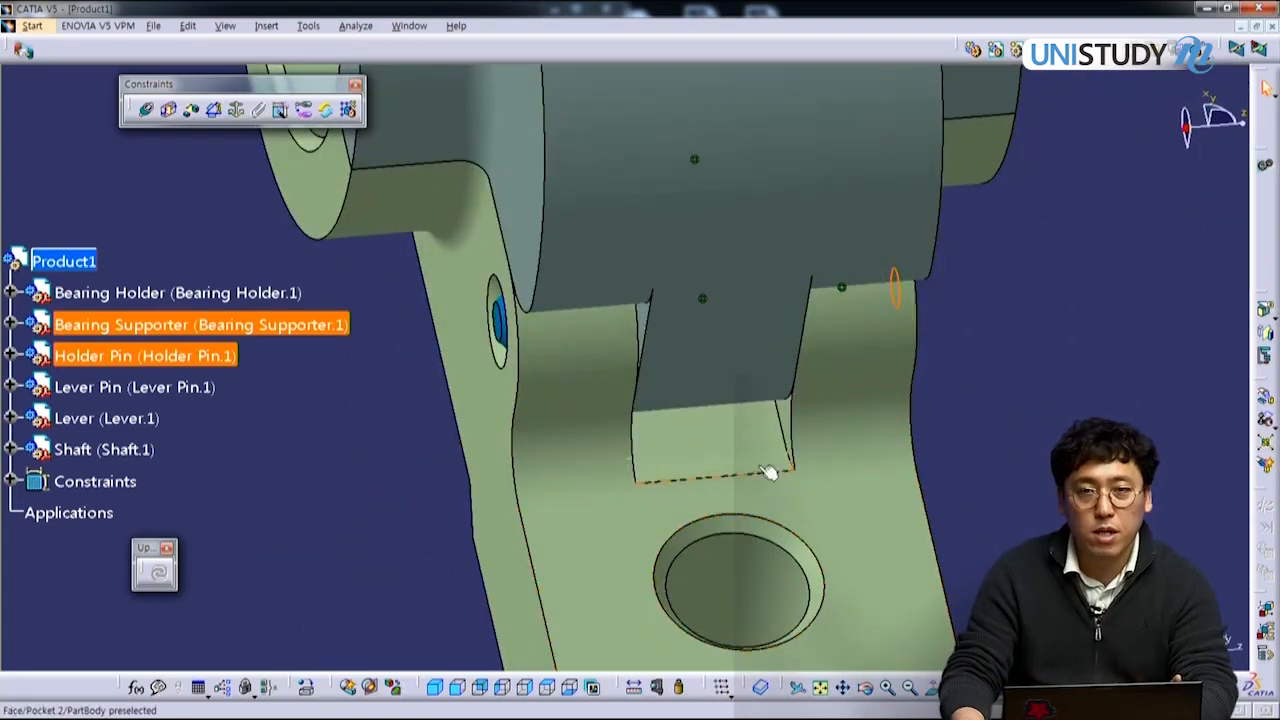
middle_drag(746, 486, 792, 362)
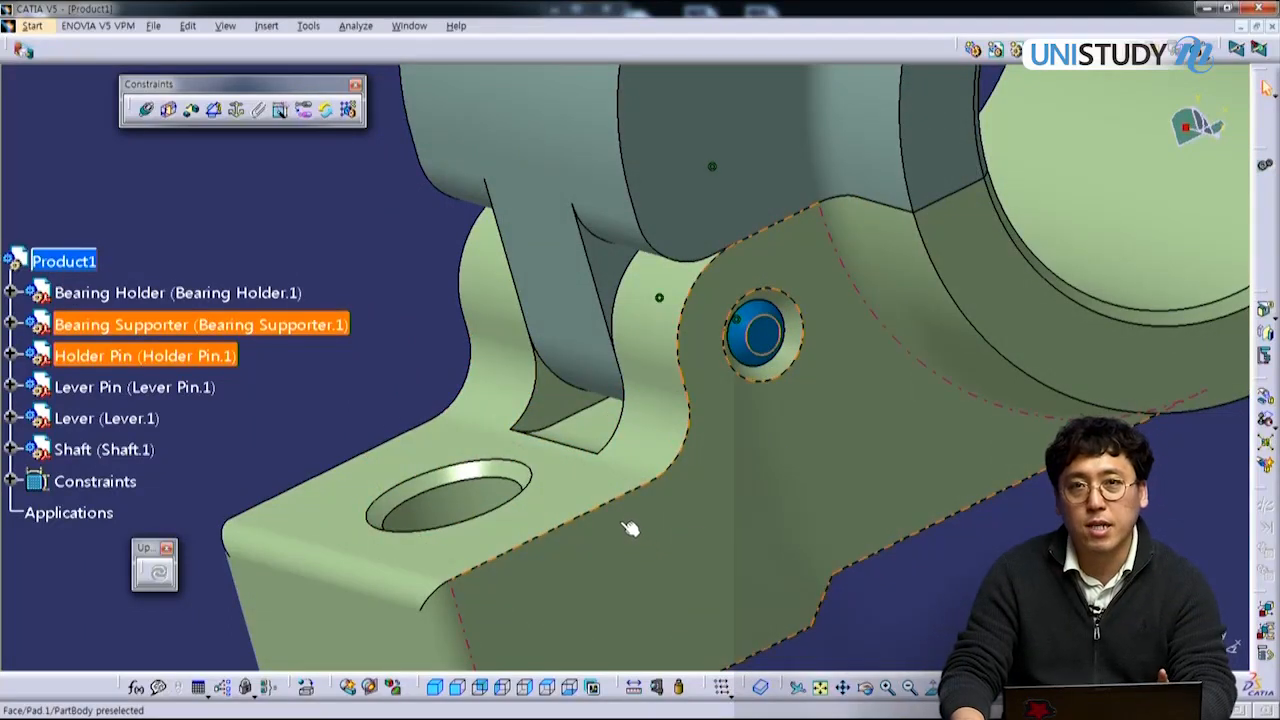
middle_drag(650, 502, 803, 394)
click(908, 594)
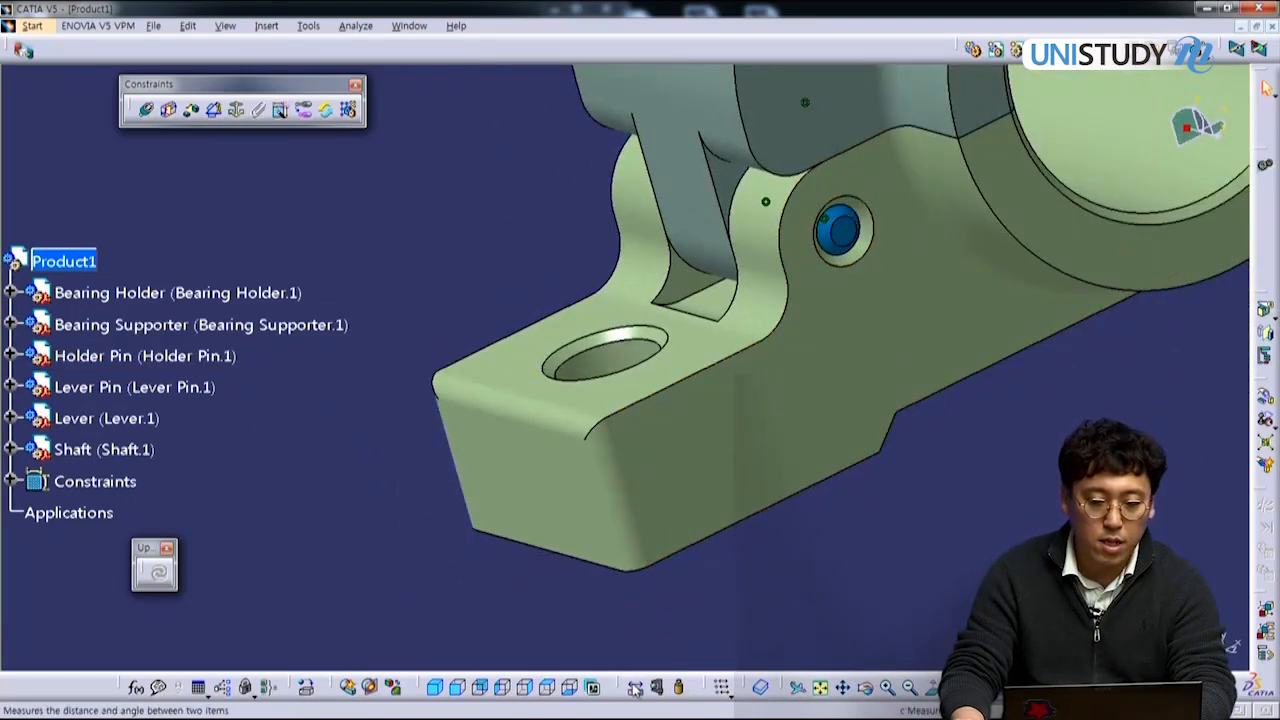
Step: Undock the Measure toolbar, measure between the Holder Pin's two end faces, and keep the measurement
drag(620, 690, 376, 202)
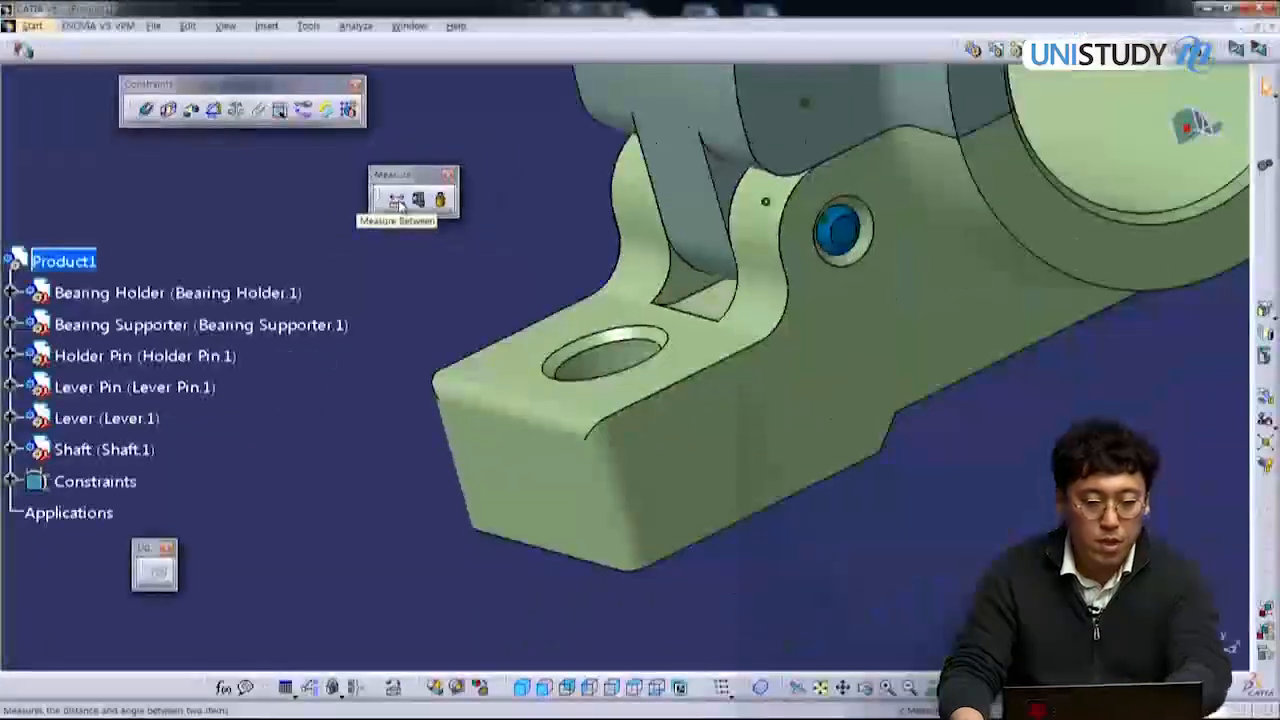
click(426, 324)
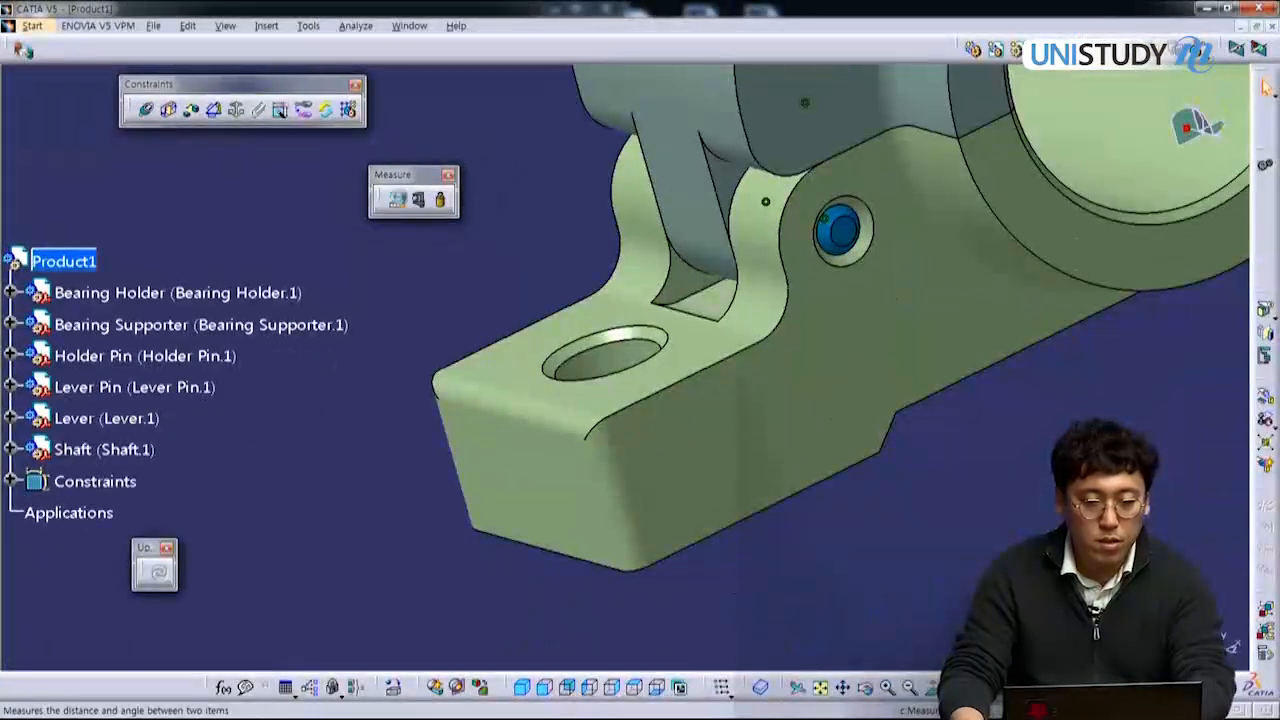
middle_drag(796, 411, 600, 470)
scroll(648, 478, up, 1)
click(752, 346)
middle_drag(590, 387, 914, 423)
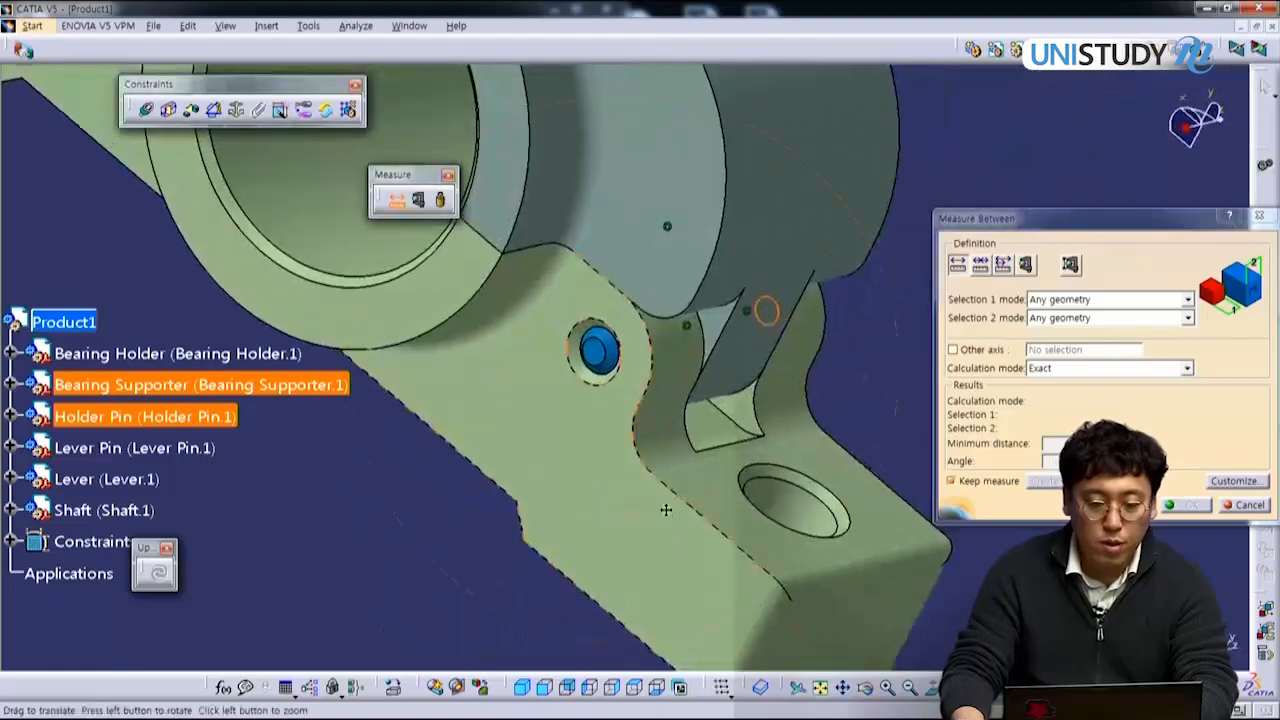
middle_drag(666, 509, 685, 399)
click(566, 323)
middle_drag(657, 491, 570, 510)
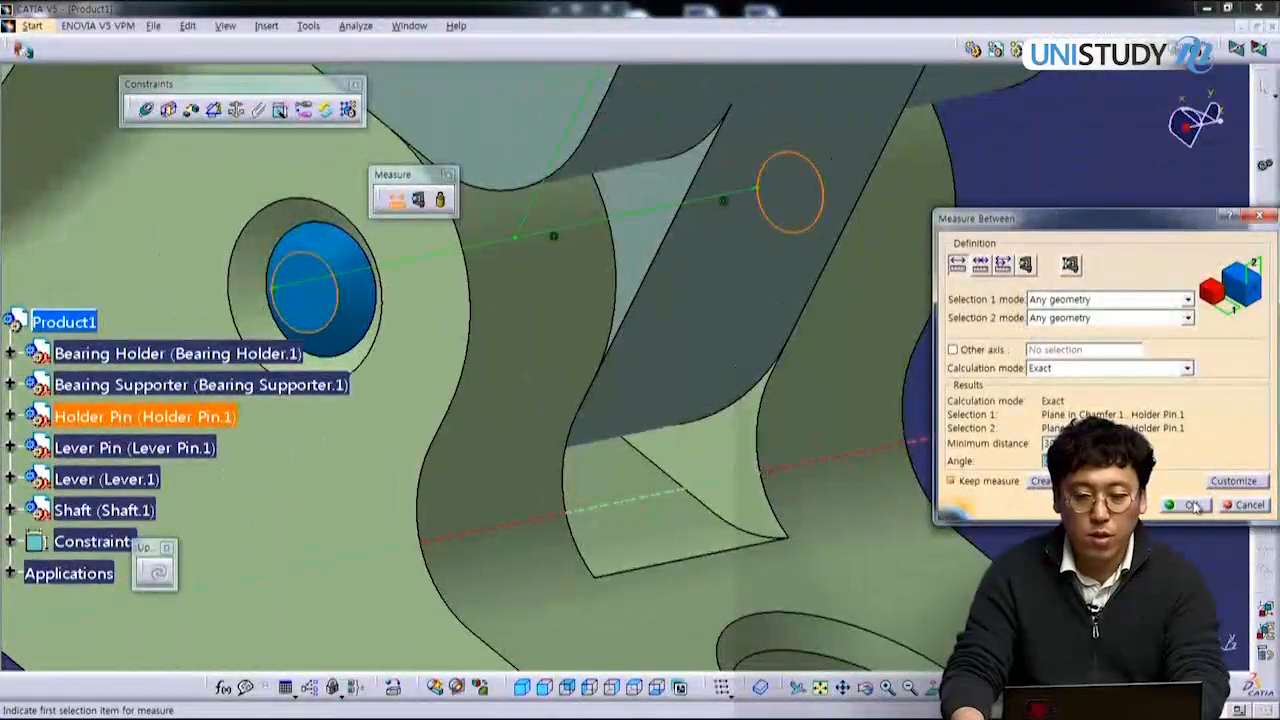
ctrl+middle_drag(743, 440, 829, 557)
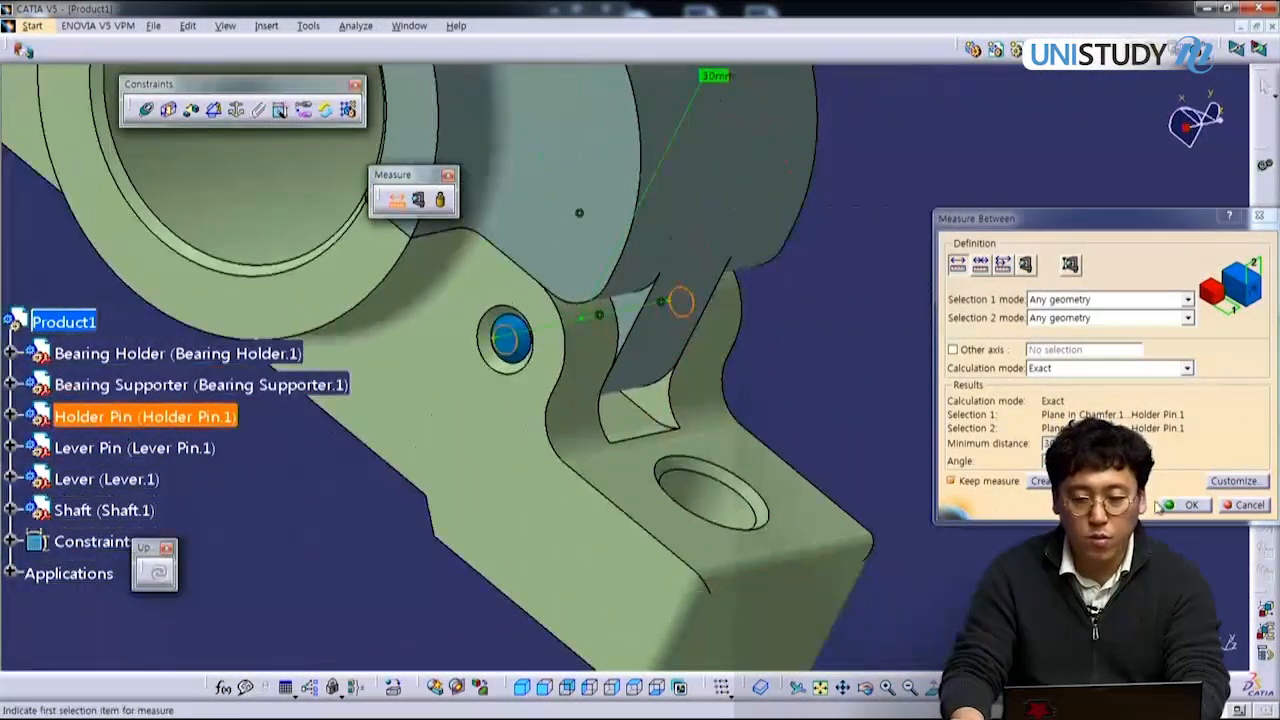
click(1188, 505)
Step: Measure the distance between the Bearing Supporter's two outer side faces around the hinge holes
middle_drag(715, 78, 707, 158)
click(707, 158)
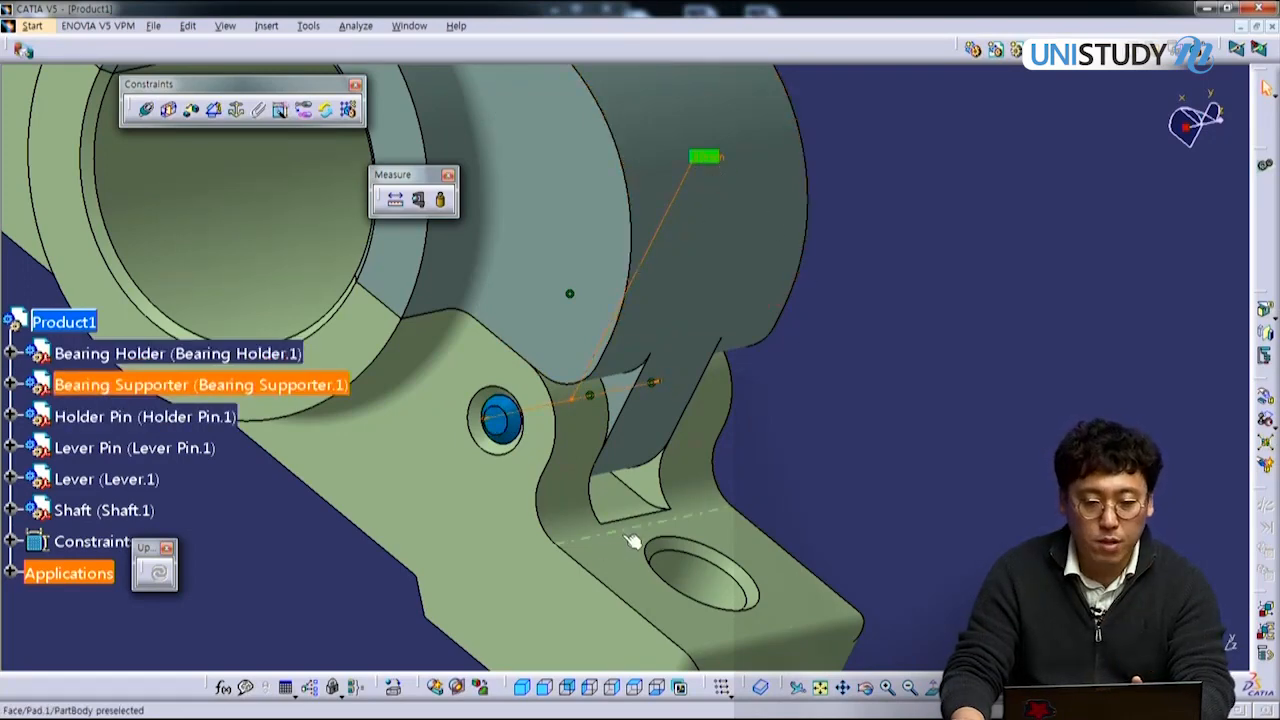
middle_drag(806, 517, 861, 425)
click(418, 565)
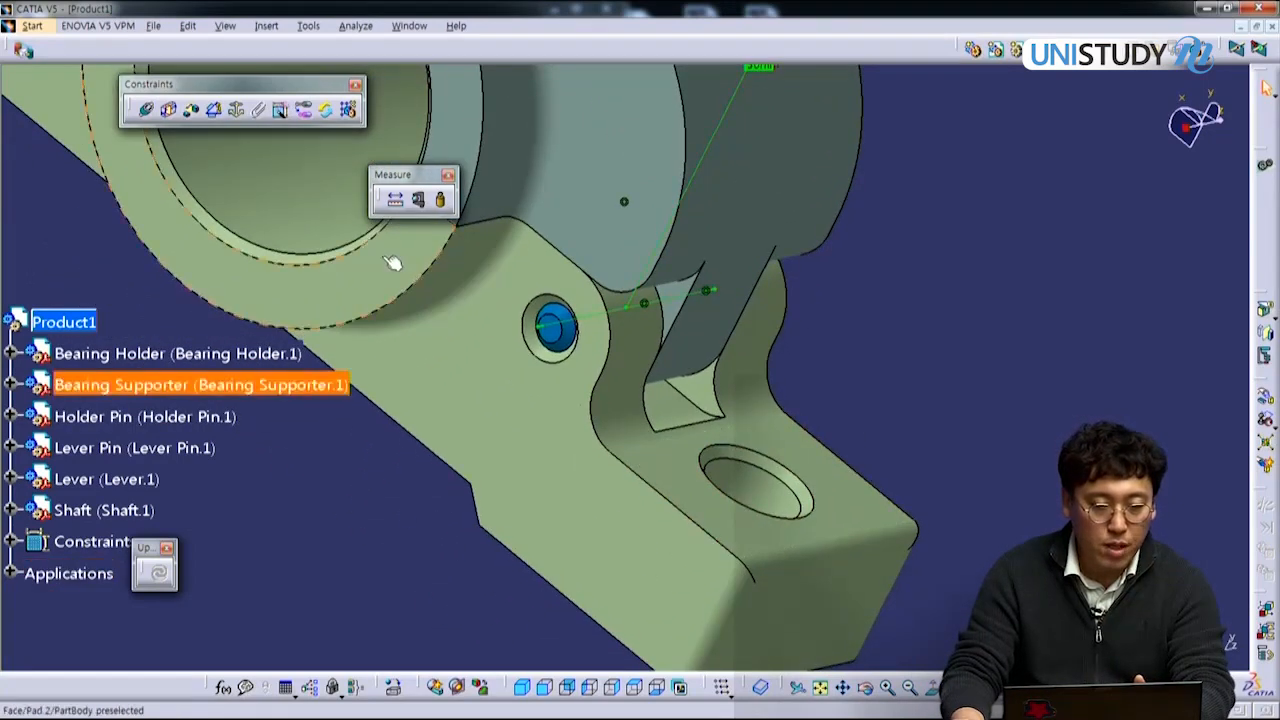
click(395, 200)
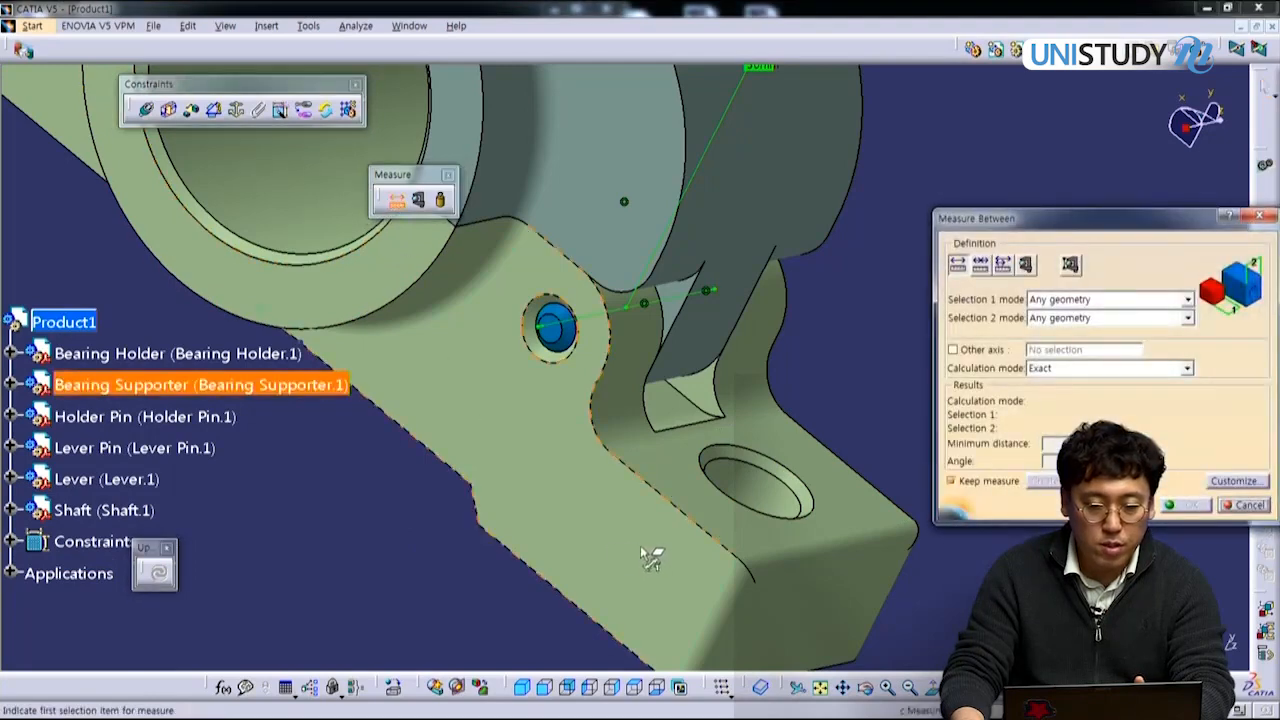
click(639, 546)
middle_drag(818, 484, 420, 386)
click(634, 527)
middle_drag(491, 526, 975, 487)
double_click(1046, 444)
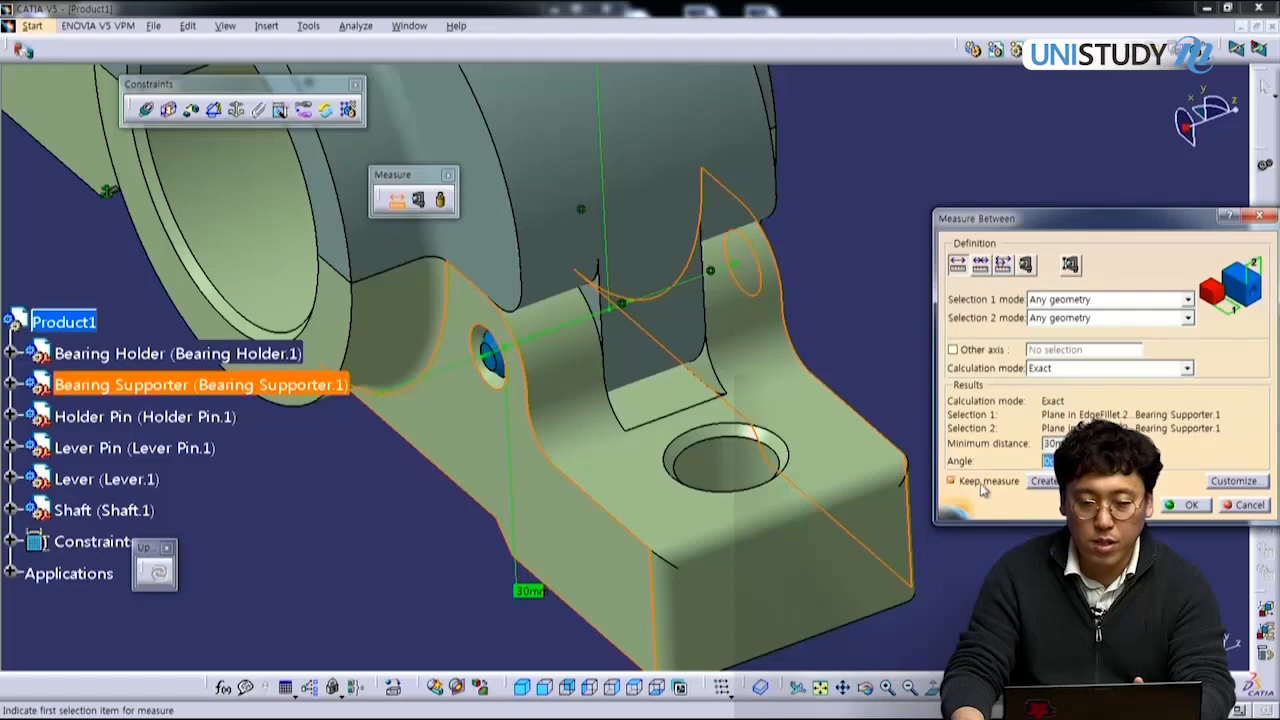
click(1189, 510)
Step: Try a Same-orientation coincidence between the Holder Pin's end face and the Bearing Supporter's side face, update the assembly, and undo both
middle_drag(684, 440, 597, 503)
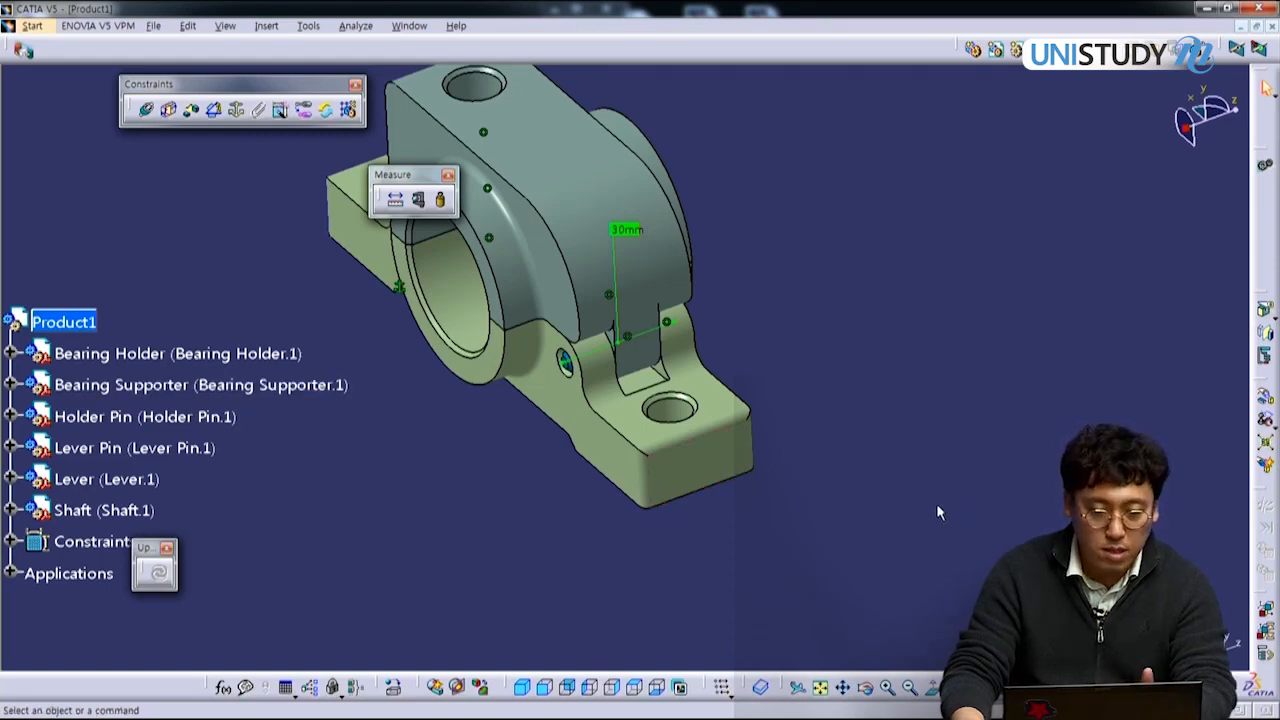
middle_drag(587, 521, 601, 390)
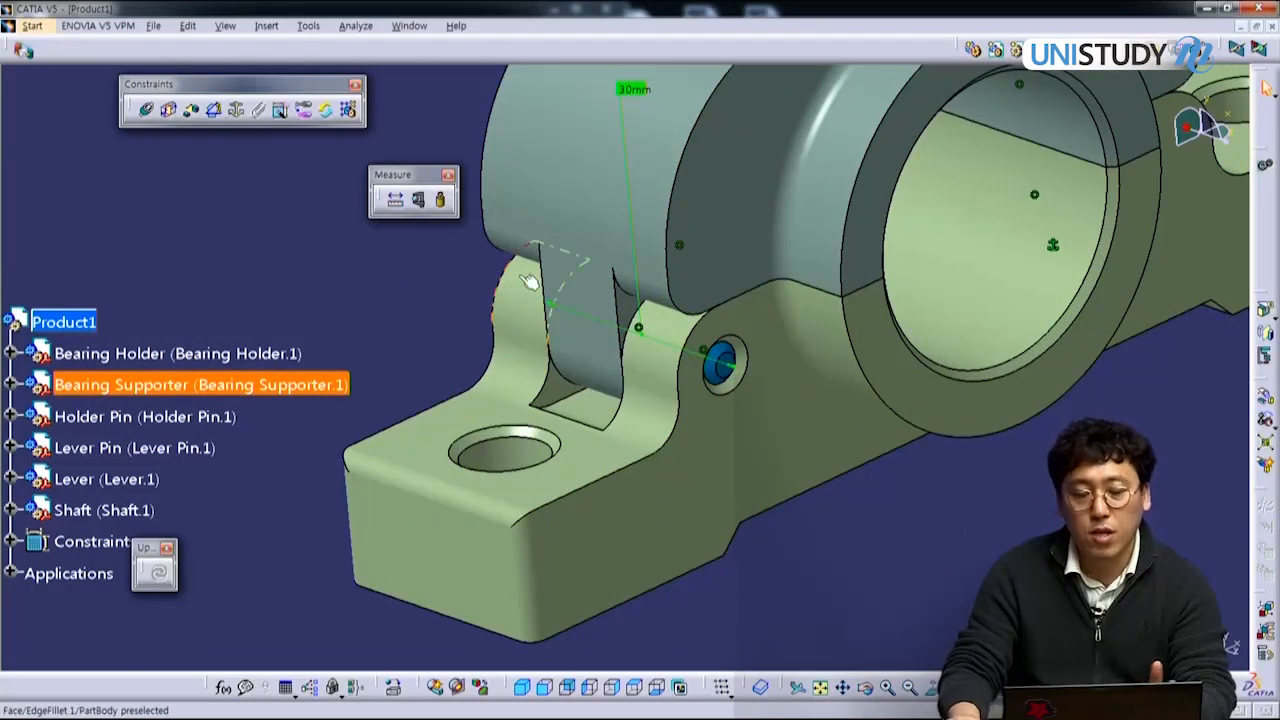
middle_drag(746, 484, 690, 405)
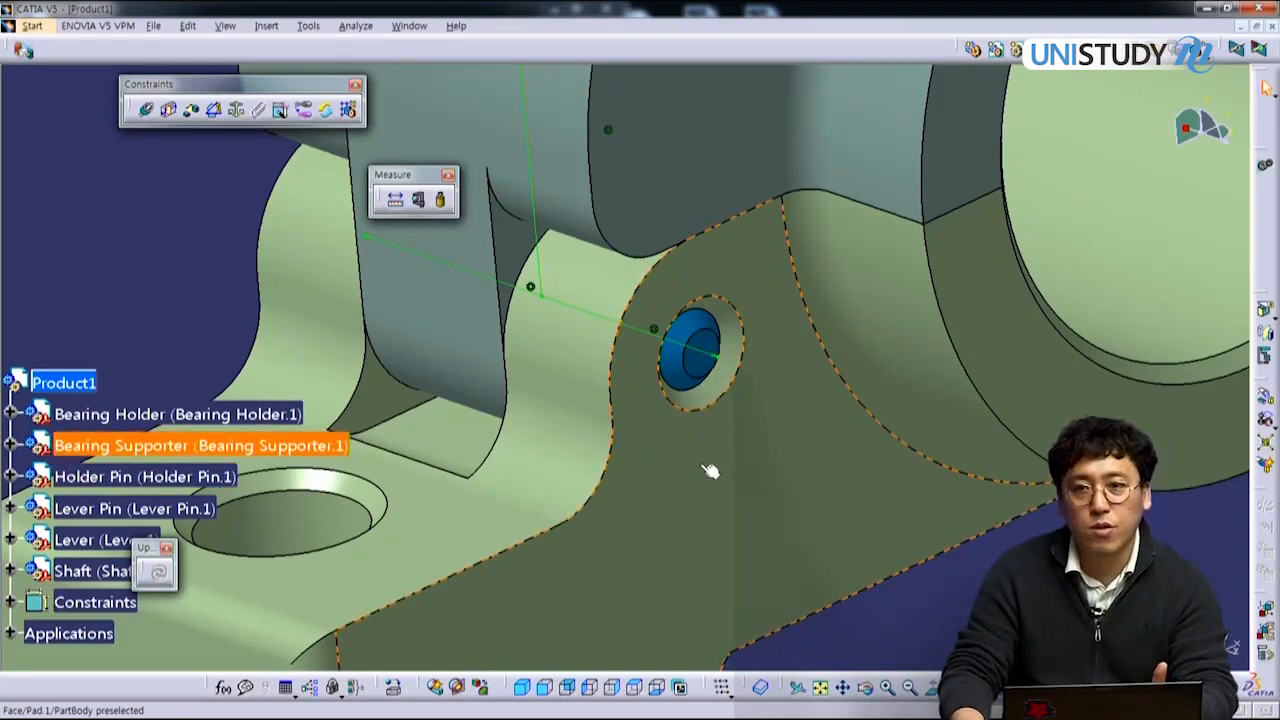
click(146, 109)
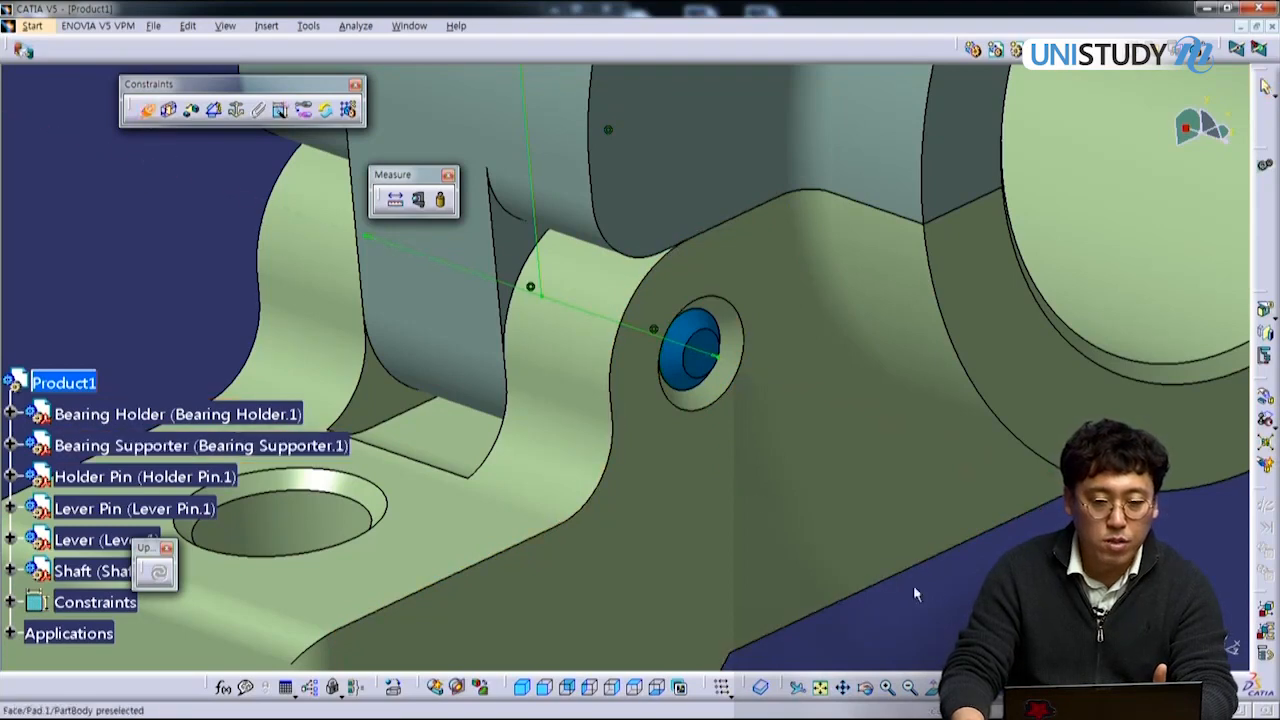
click(700, 368)
click(655, 492)
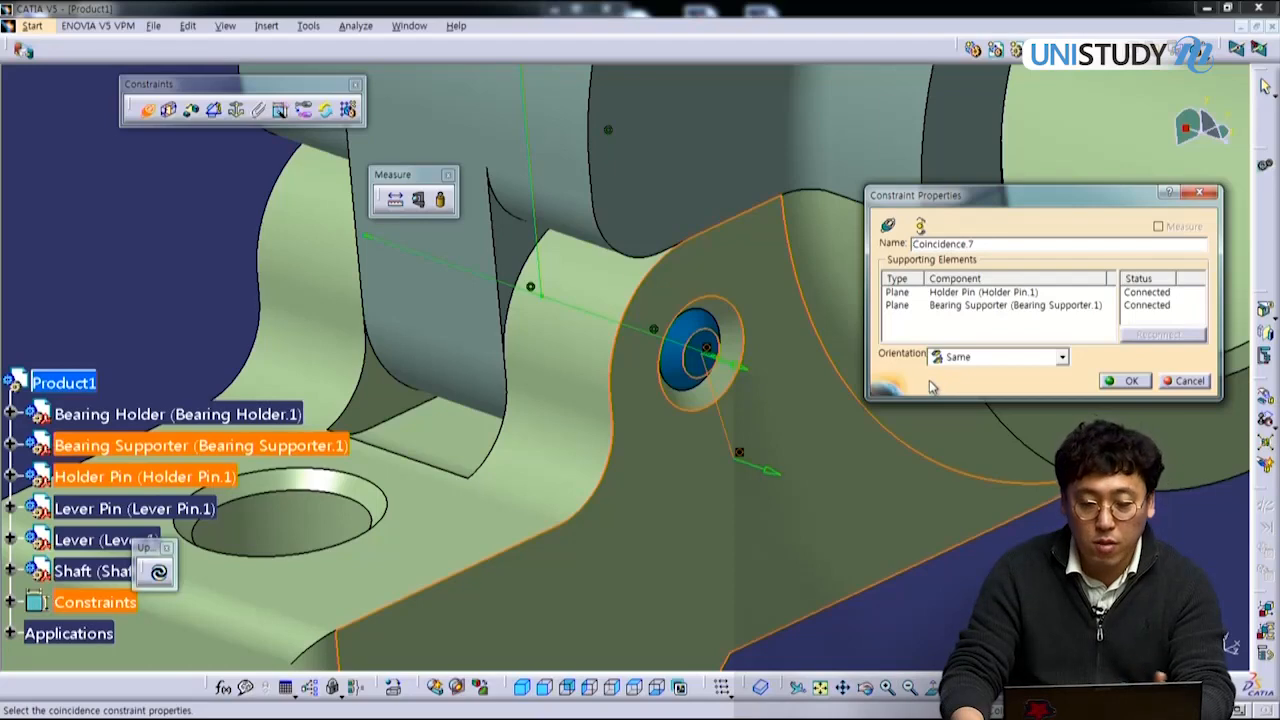
click(1131, 384)
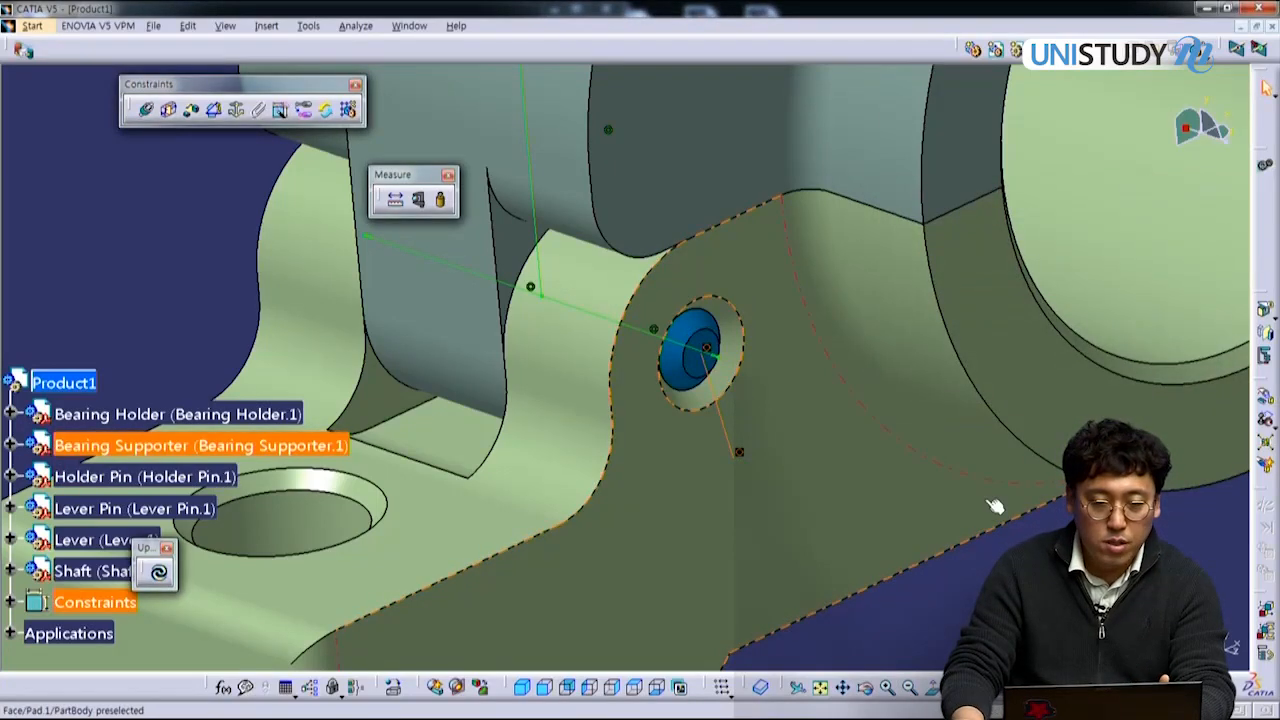
drag(184, 263, 215, 205)
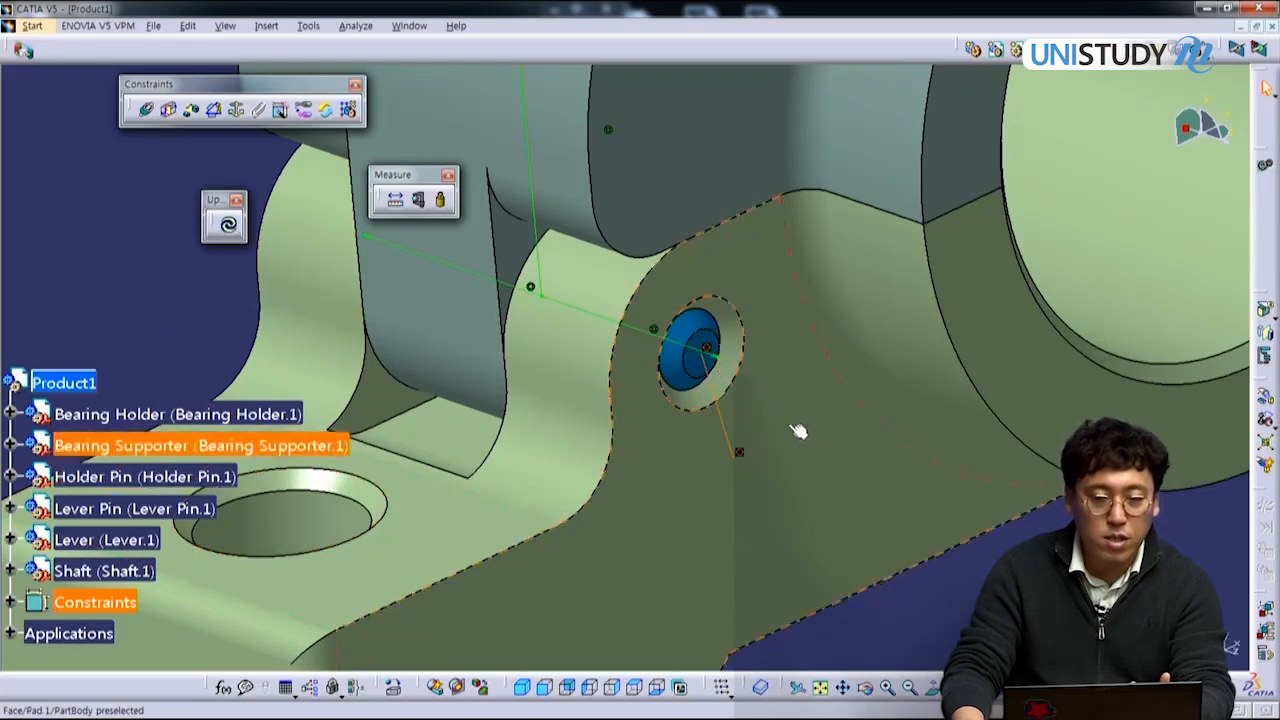
click(229, 228)
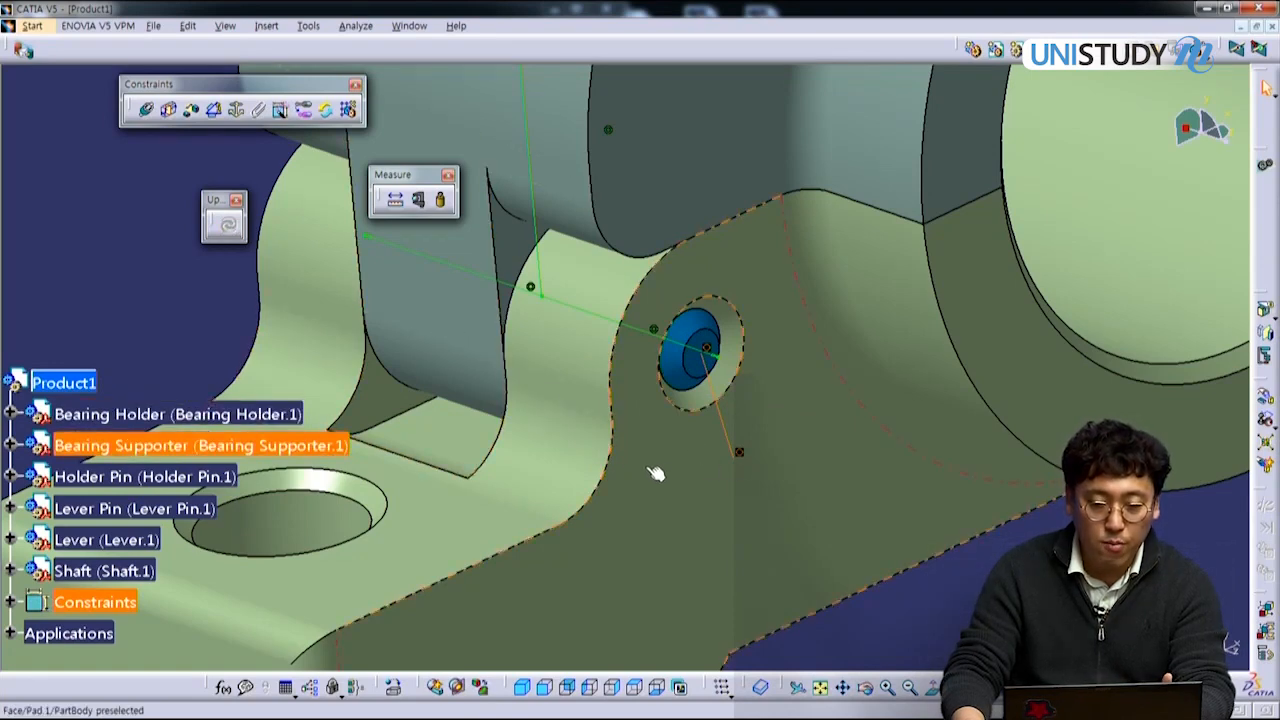
ctrl+middle_drag(541, 433, 543, 460)
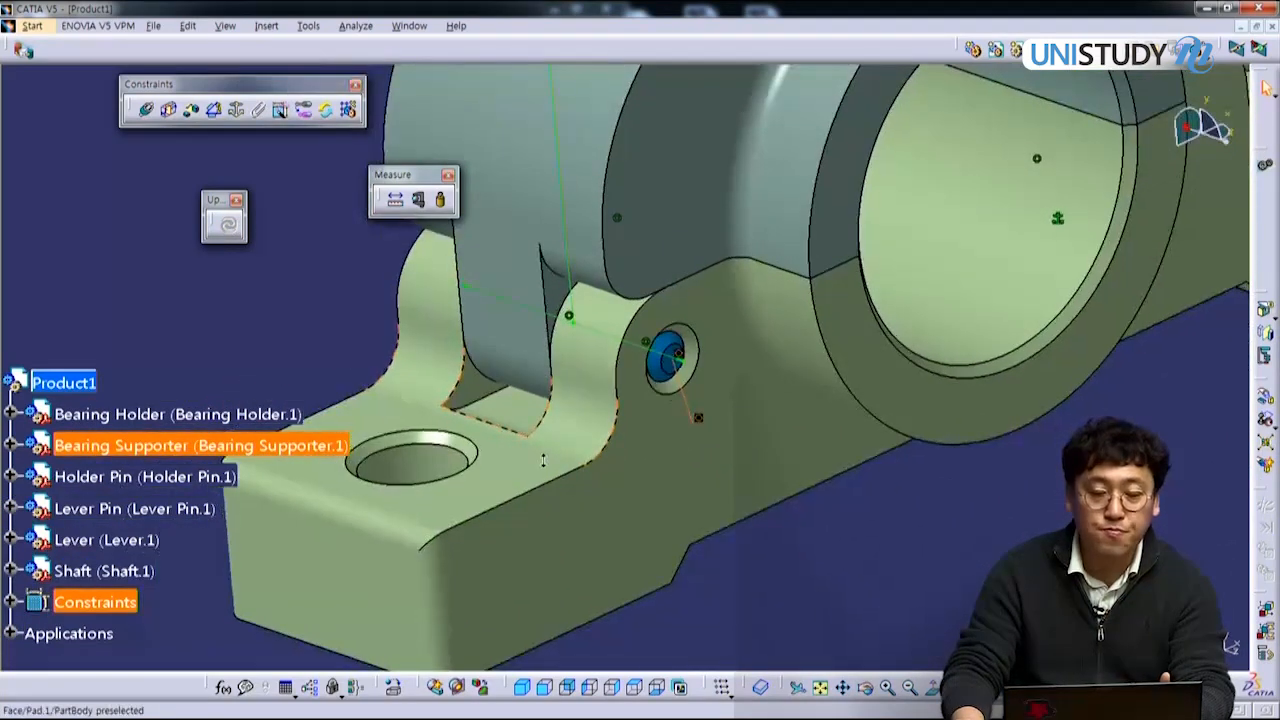
key(ctrl+z)
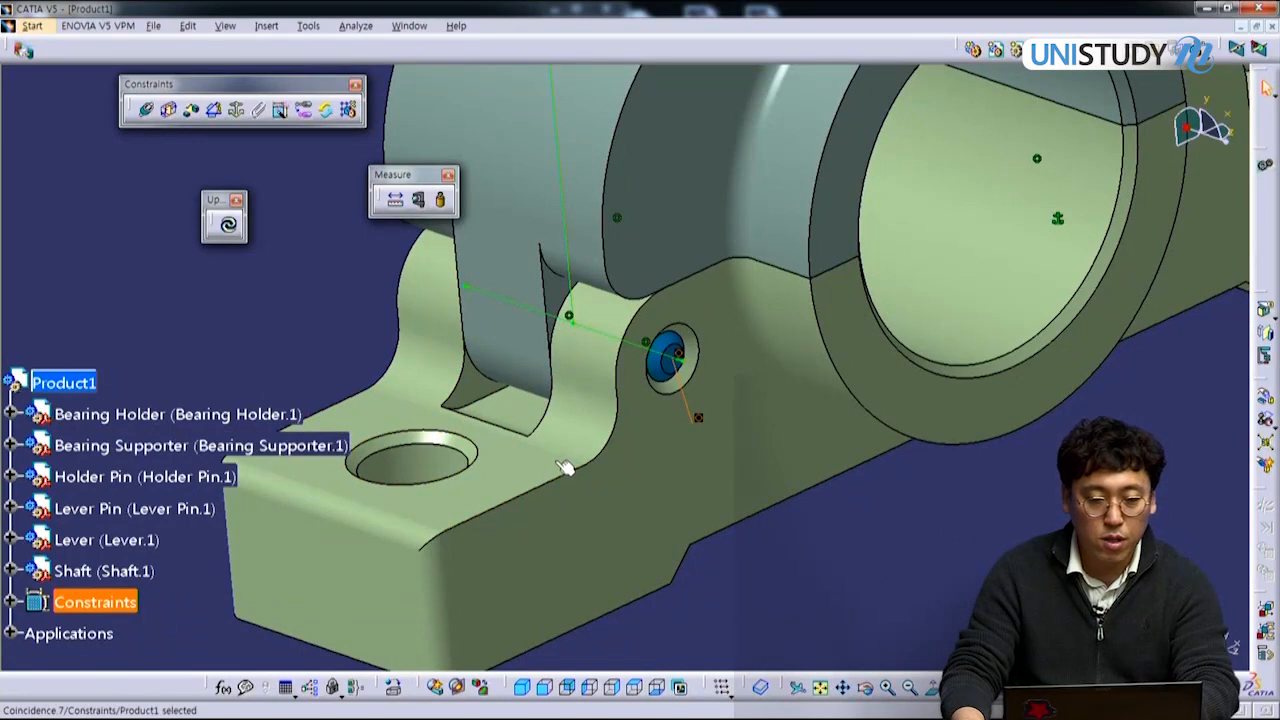
key(ctrl+z)
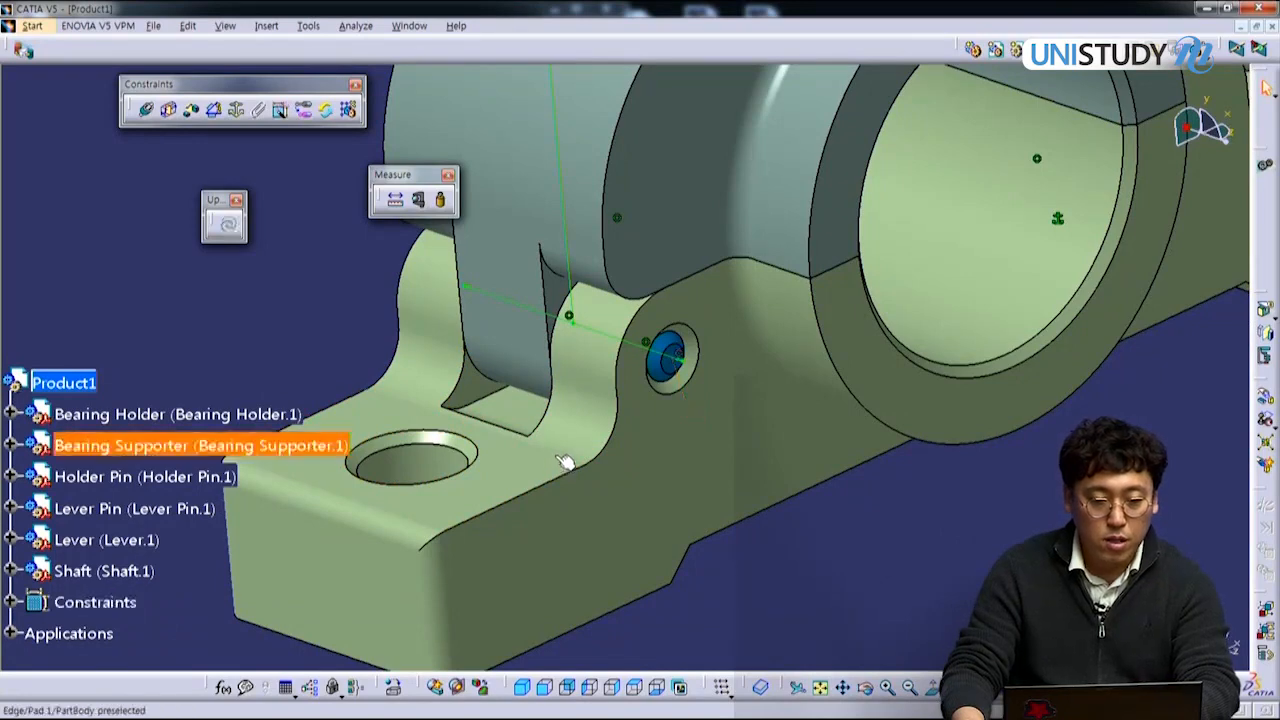
Step: Try a contact constraint between the Holder Pin's end face and the Bearing Supporter's side face, update the assembly, and undo both
click(170, 112)
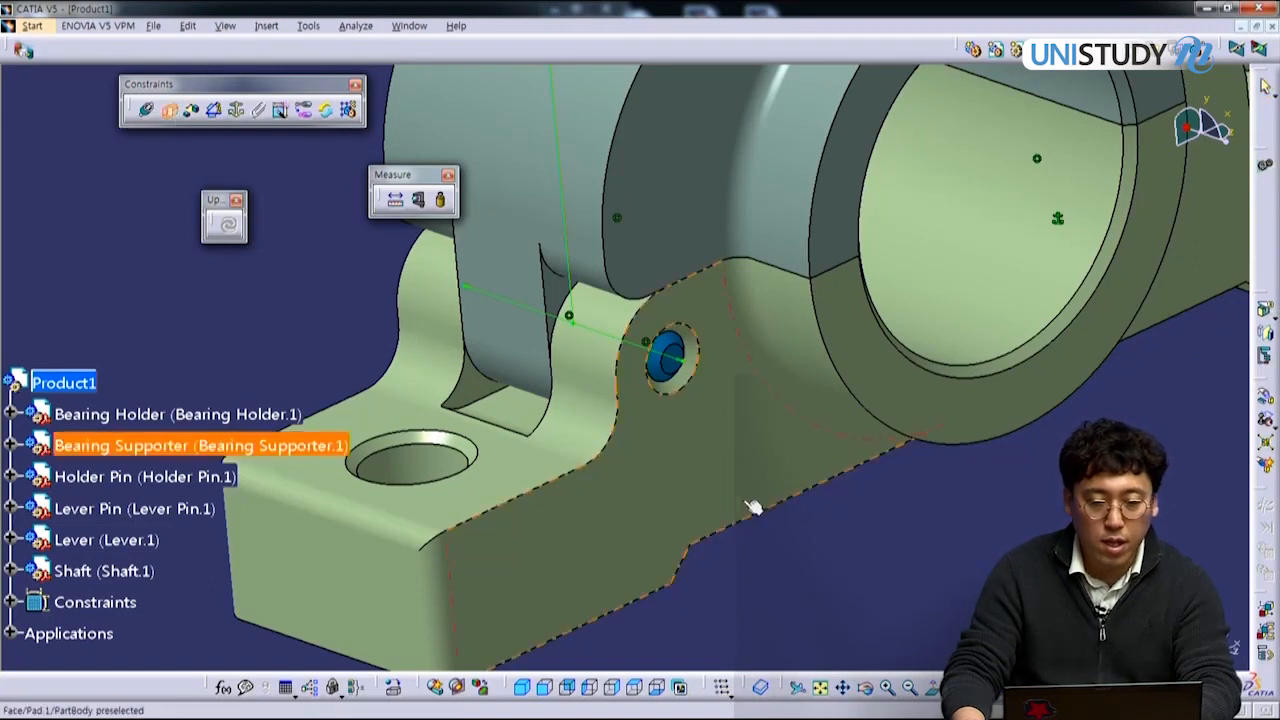
click(668, 355)
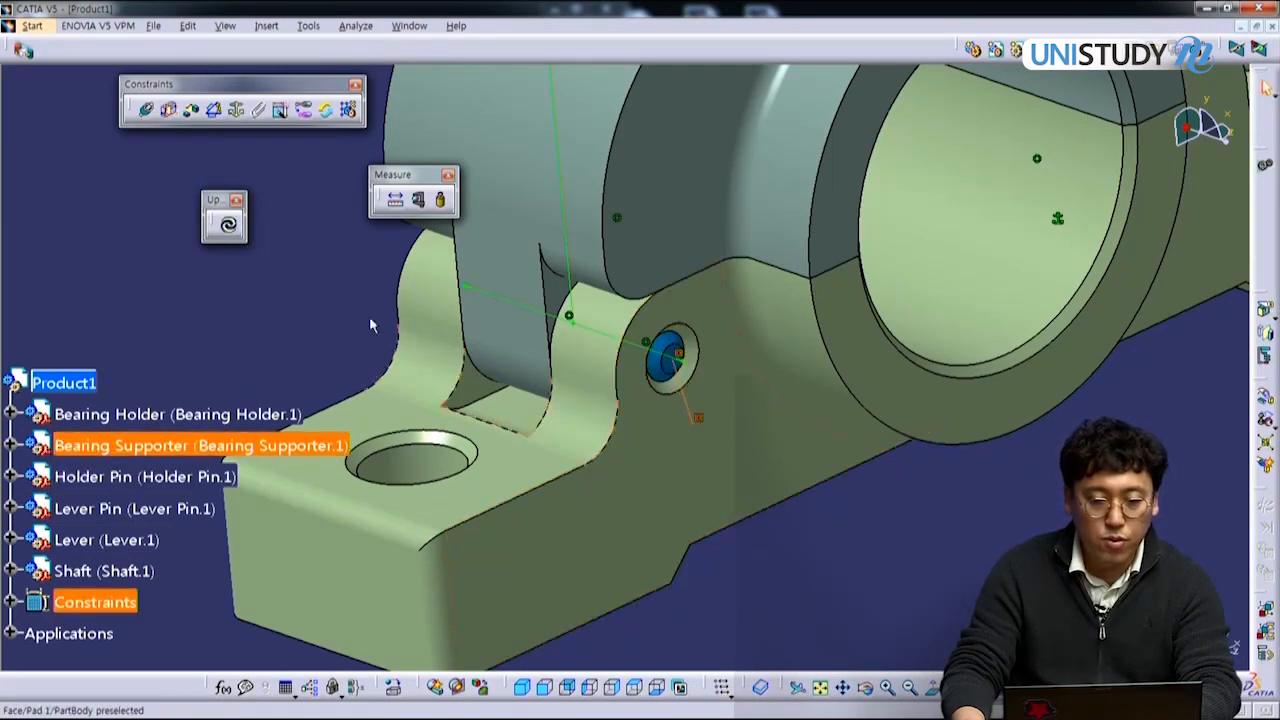
click(230, 227)
middle_drag(586, 437, 722, 485)
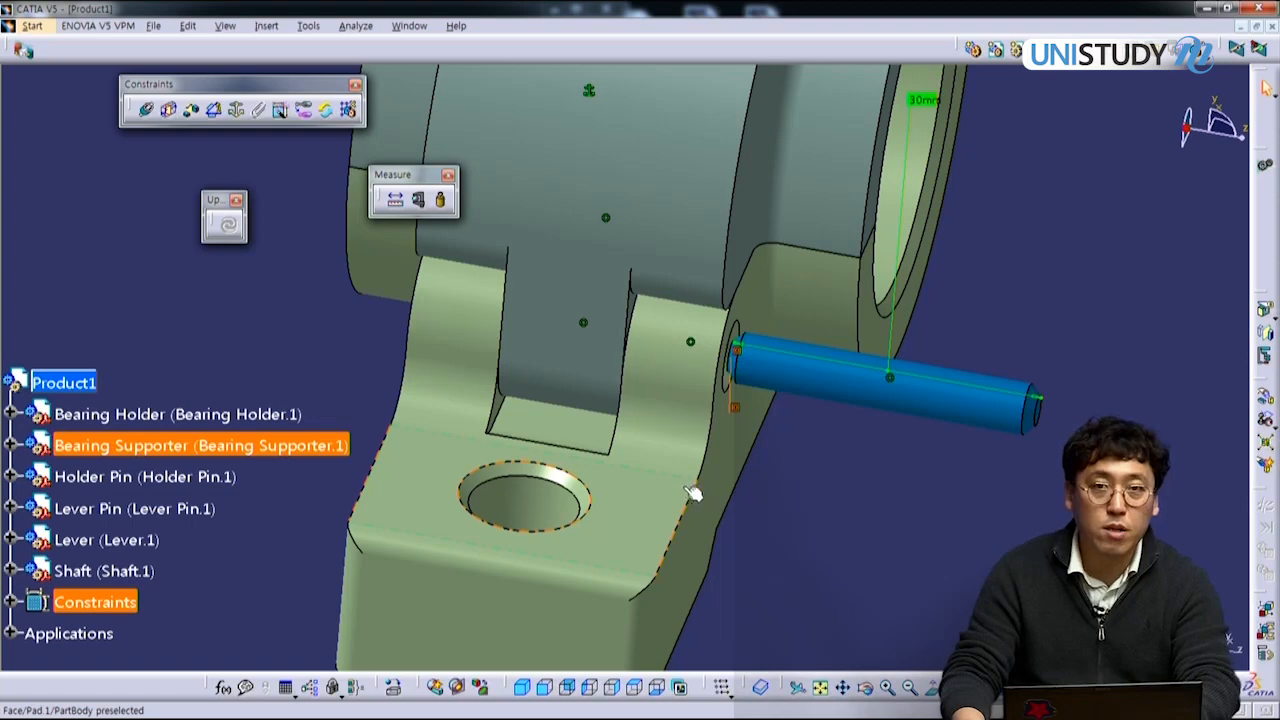
key(ctrl+z)
key(ctrl+z)
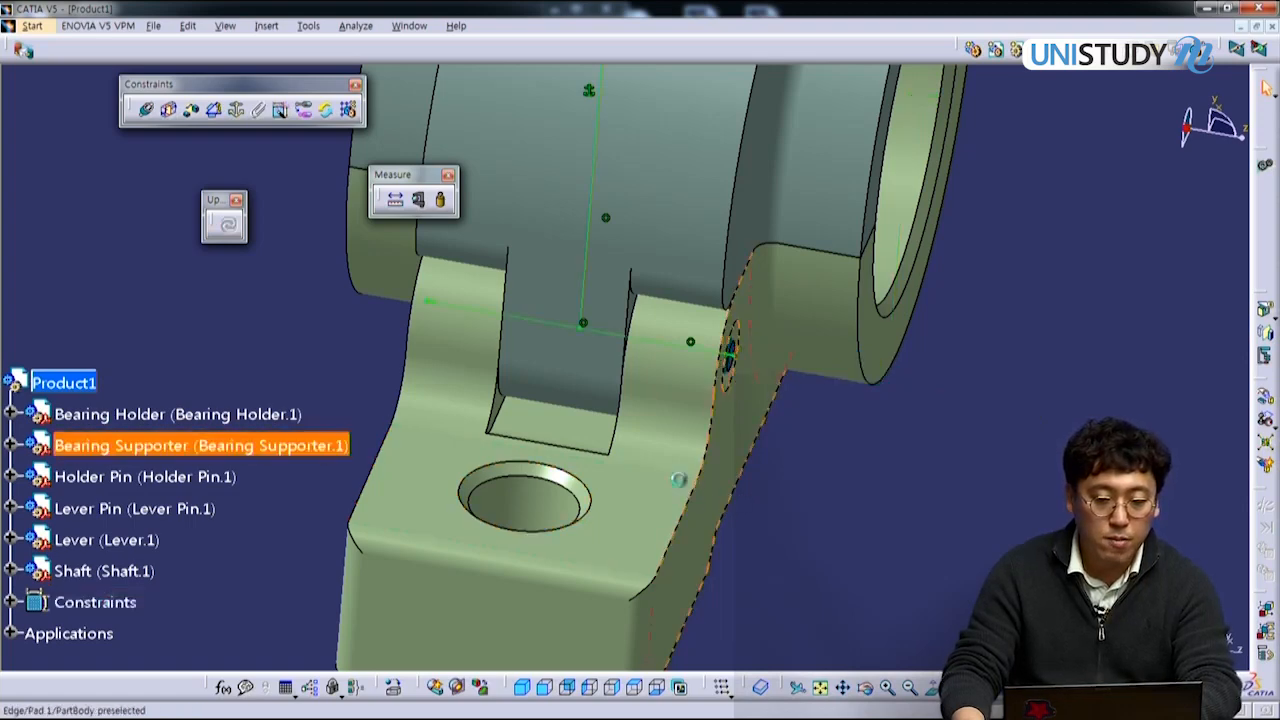
Step: Add a Same-orientation offset constraint of 0 mm between the Bearing Supporter's side face and the Holder Pin's end face
click(191, 109)
middle_drag(620, 430, 792, 386)
click(792, 386)
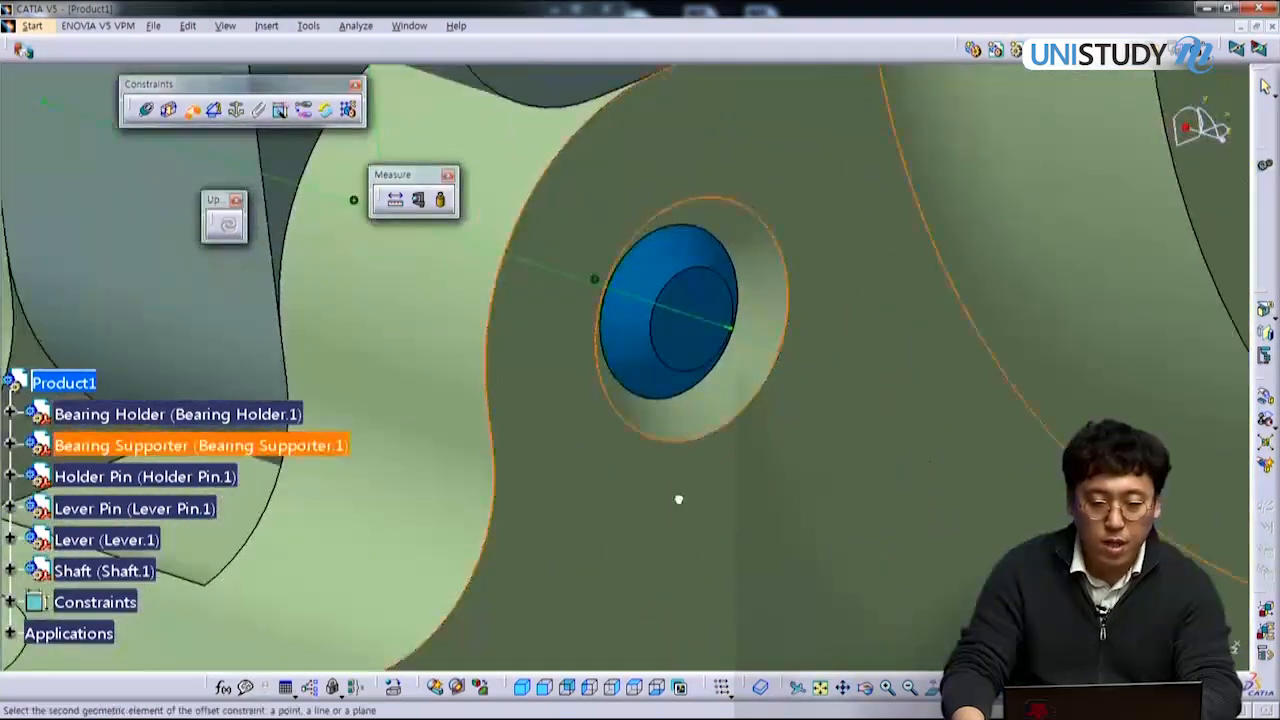
click(692, 352)
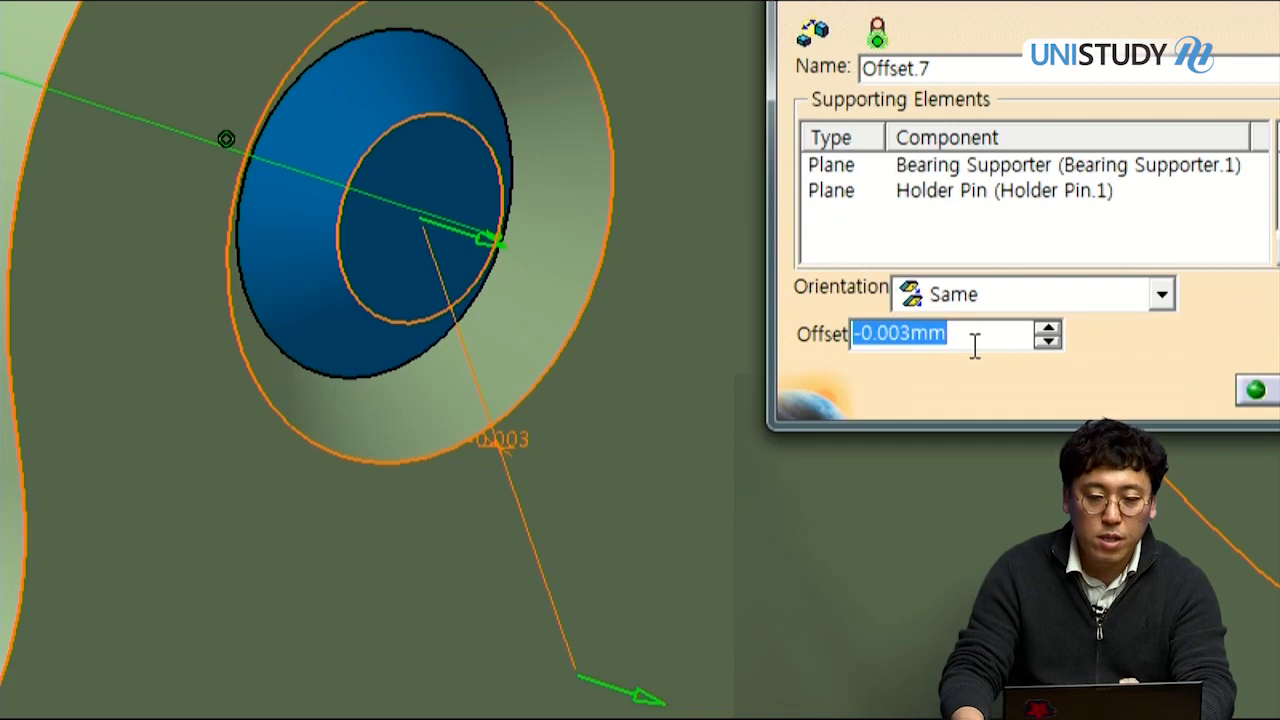
mouse_move(975, 345)
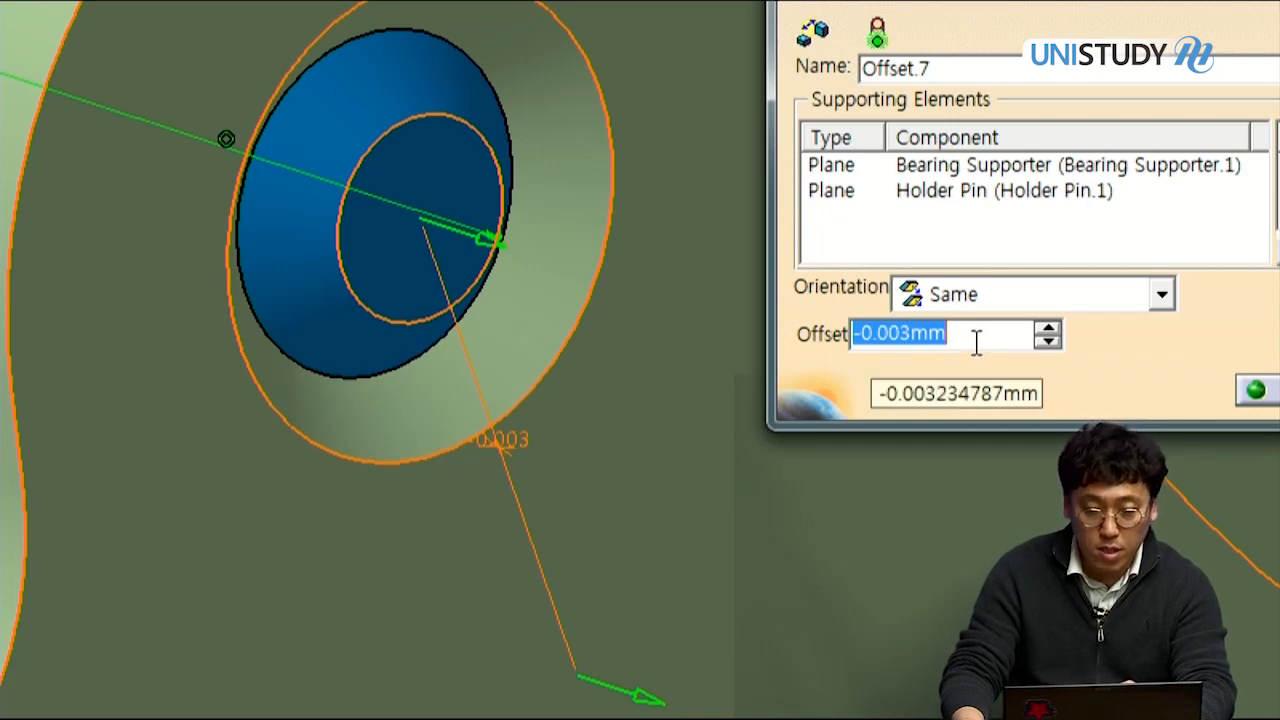
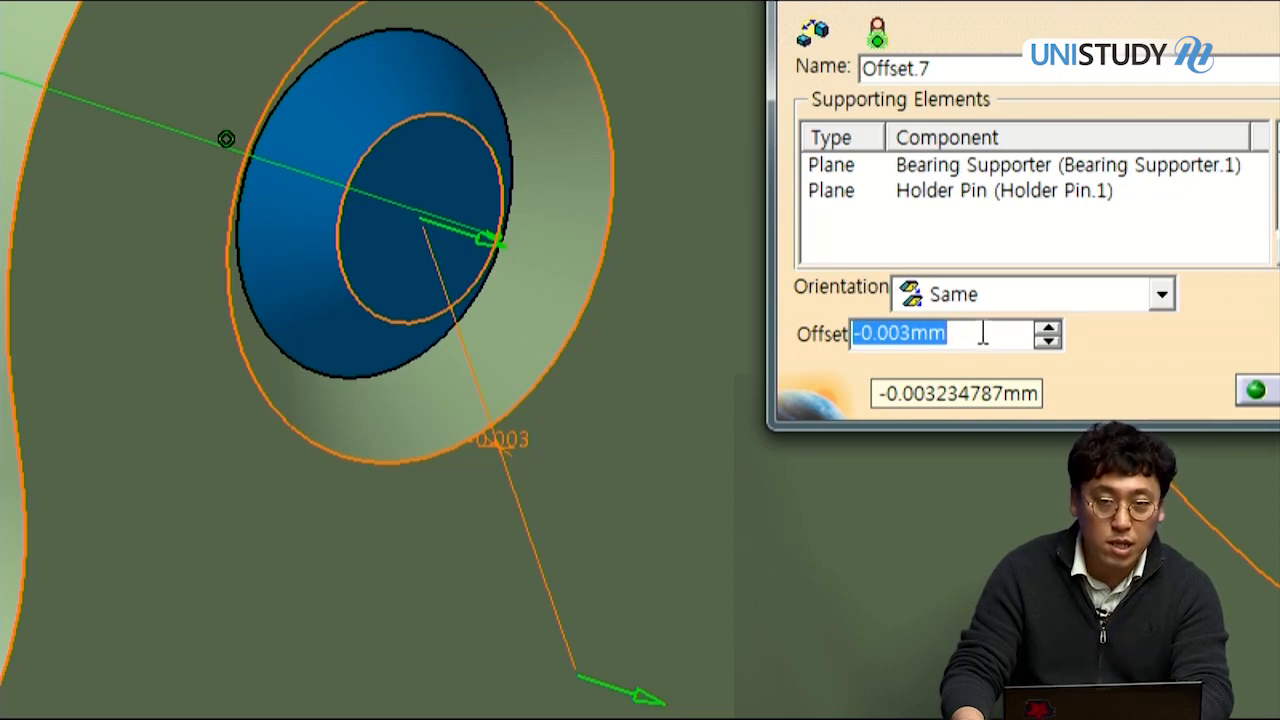
text(0)
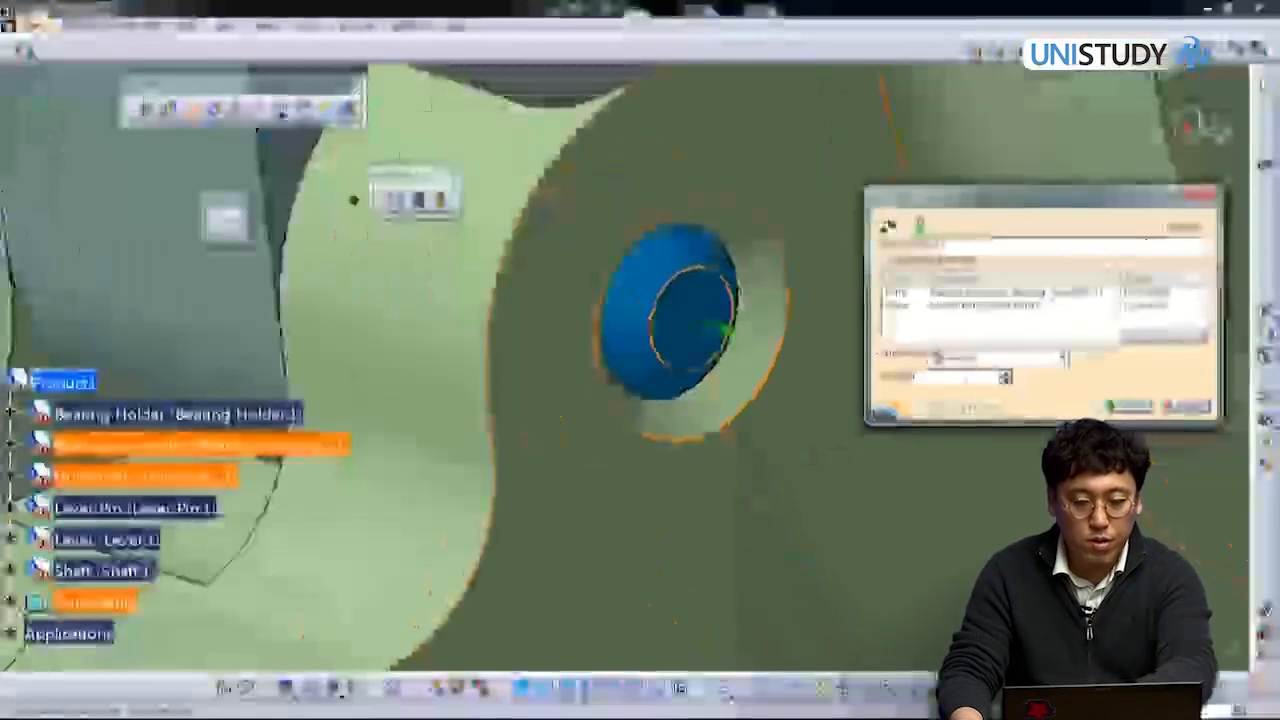
click(1129, 405)
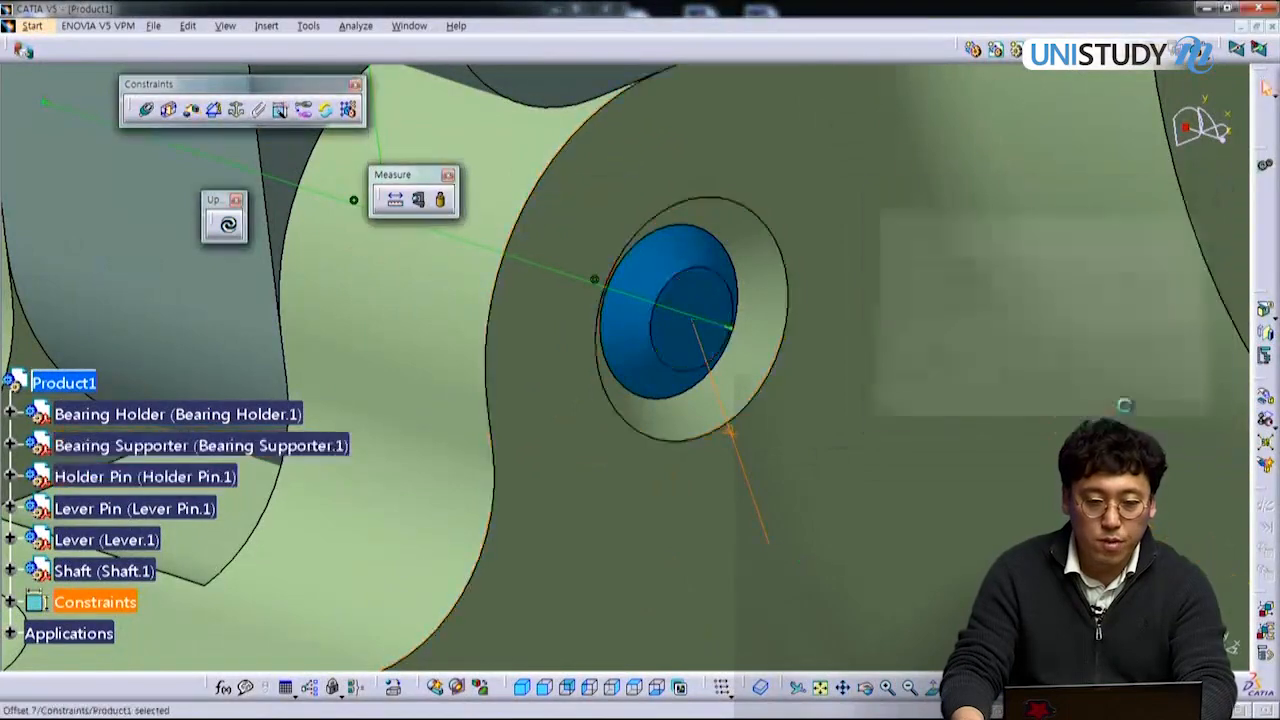
Step: Try a Same-orientation coincidence between the Bearing Supporter's opposite side face and the Holder Pin's other end face, and cancel it
middle_drag(575, 387, 706, 517)
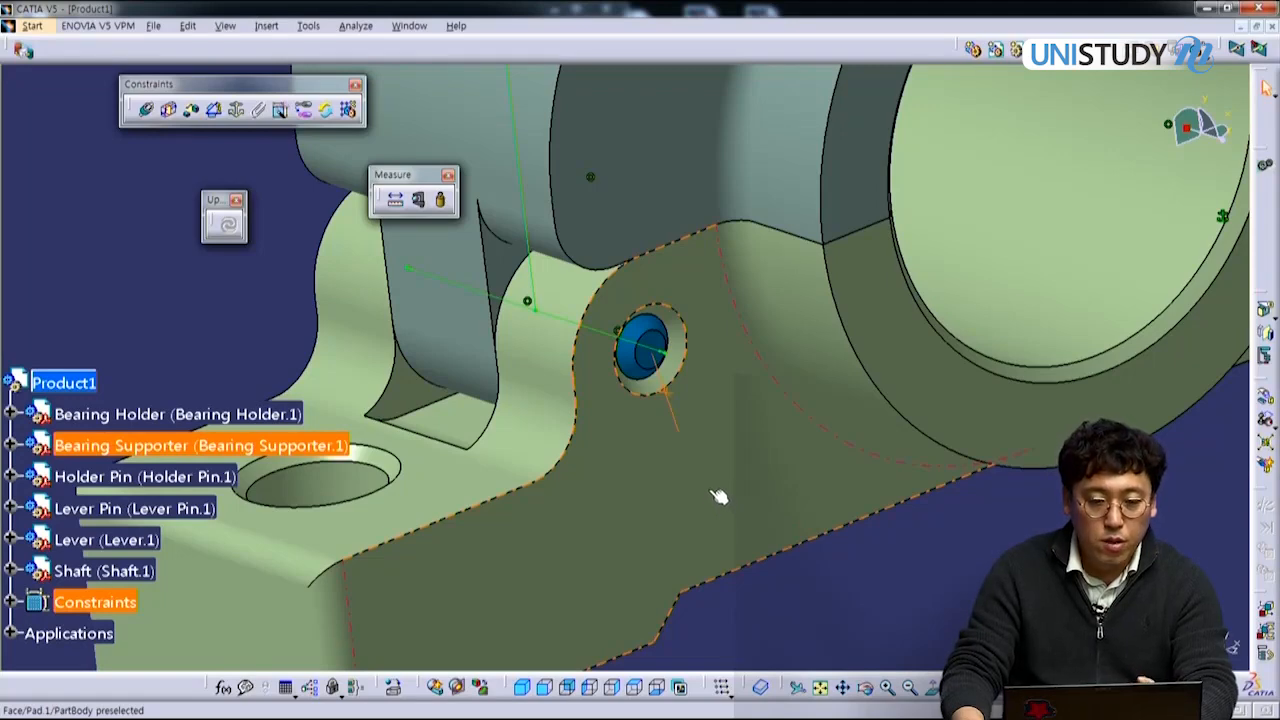
middle_drag(497, 440, 666, 466)
middle_drag(500, 409, 606, 387)
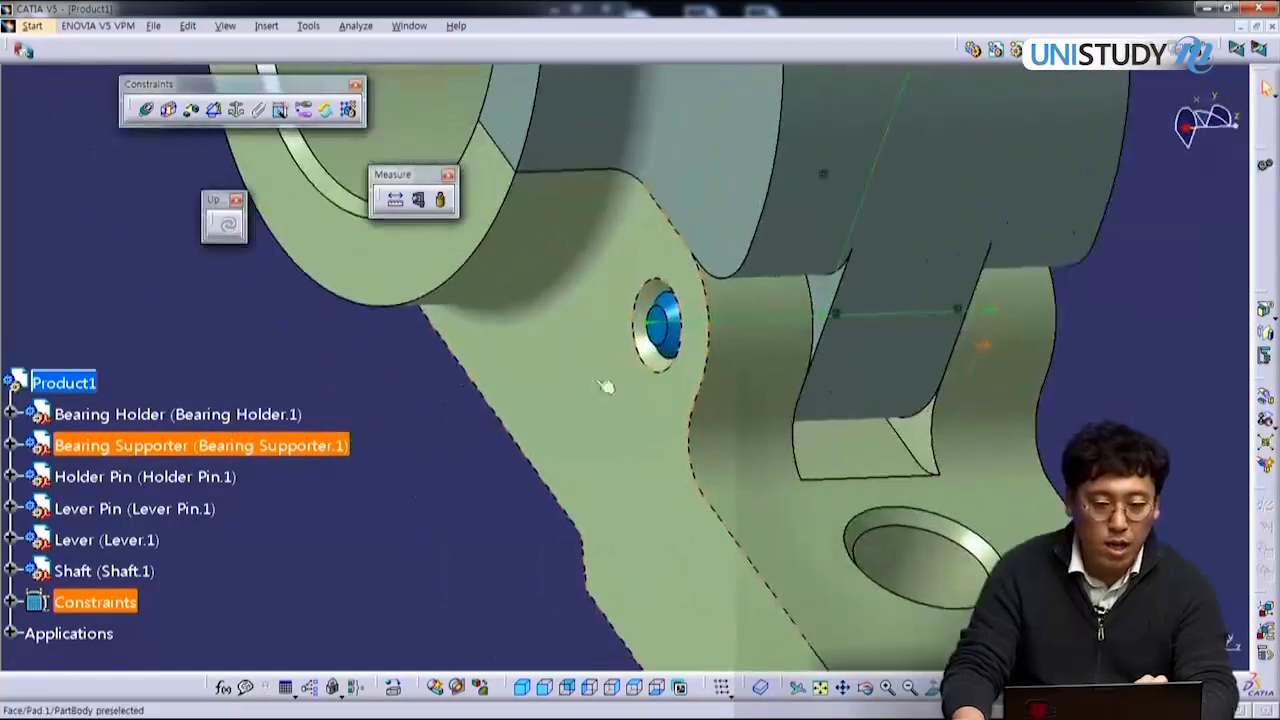
click(145, 112)
click(566, 389)
click(640, 346)
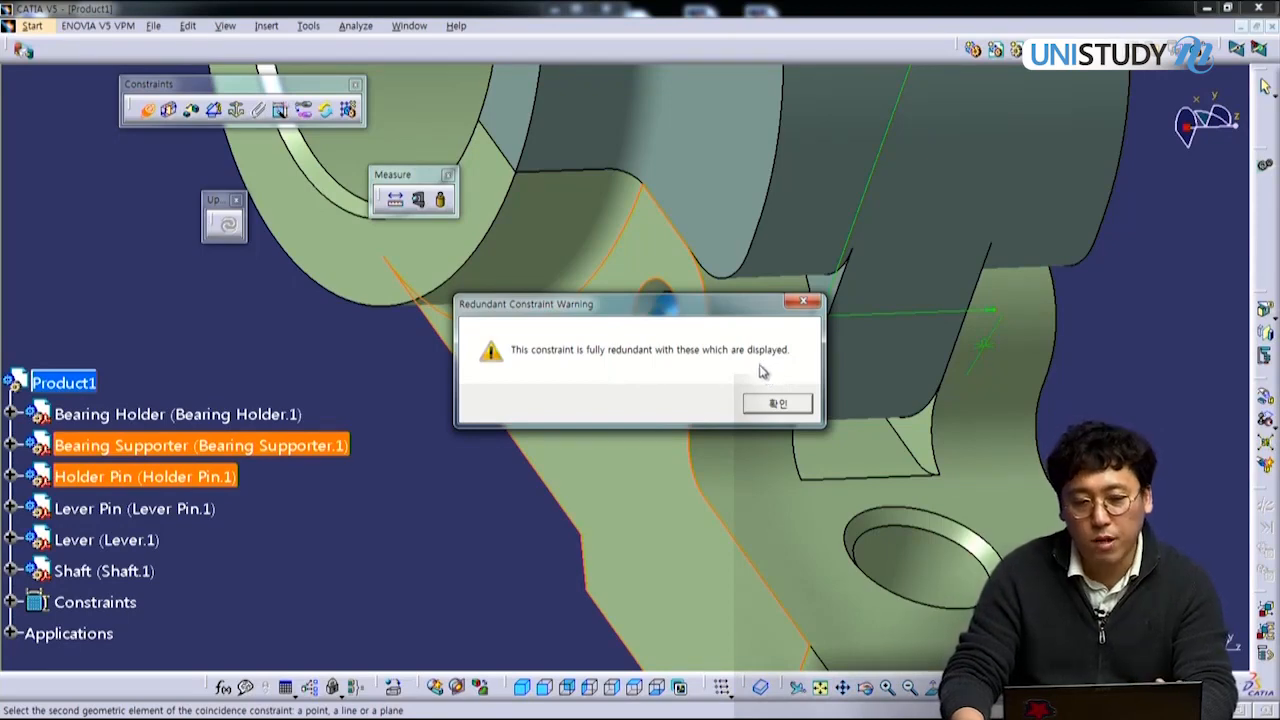
click(897, 427)
click(1045, 364)
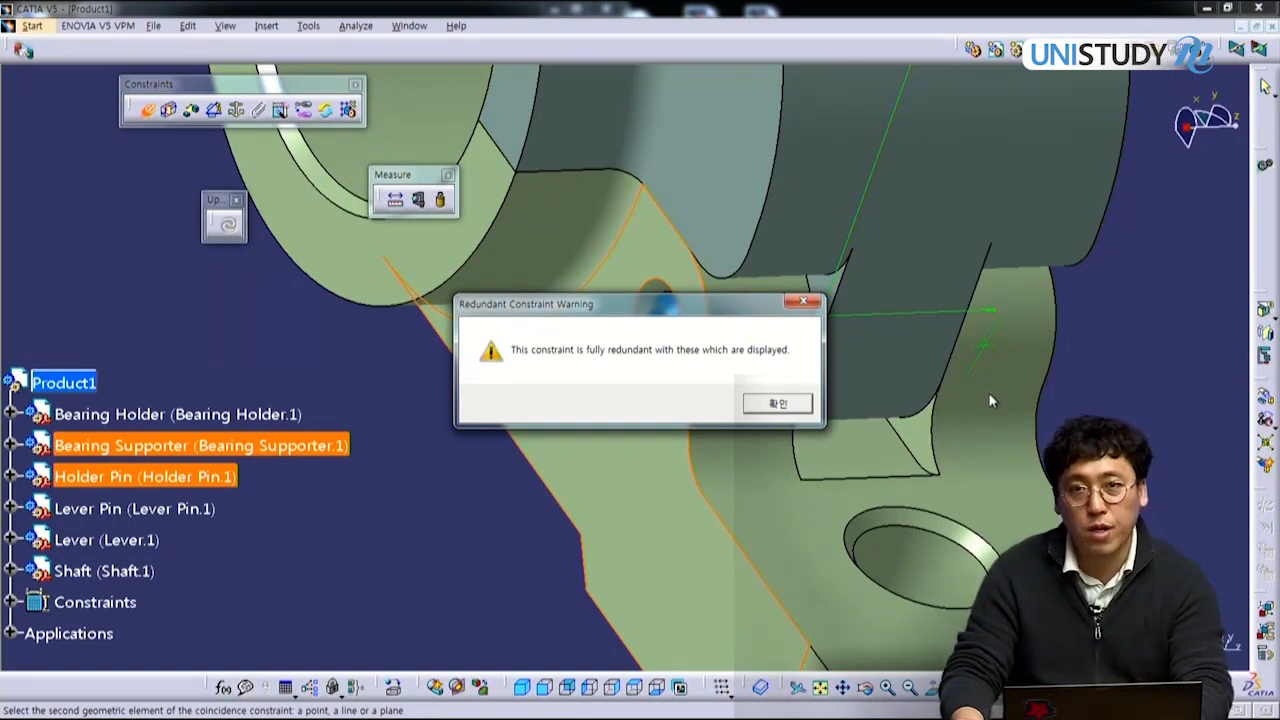
click(778, 404)
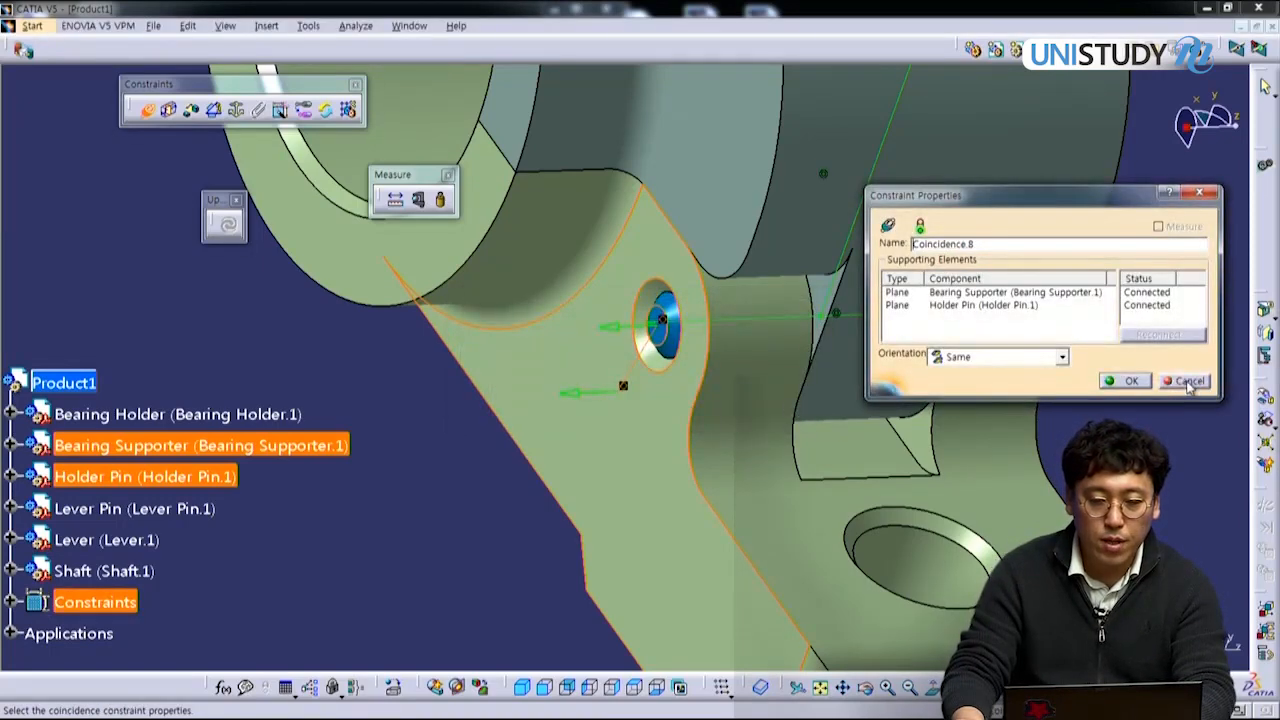
click(1187, 382)
Step: Review the list of constraints applied in Product1 and collapse it again
middle_drag(470, 480, 685, 466)
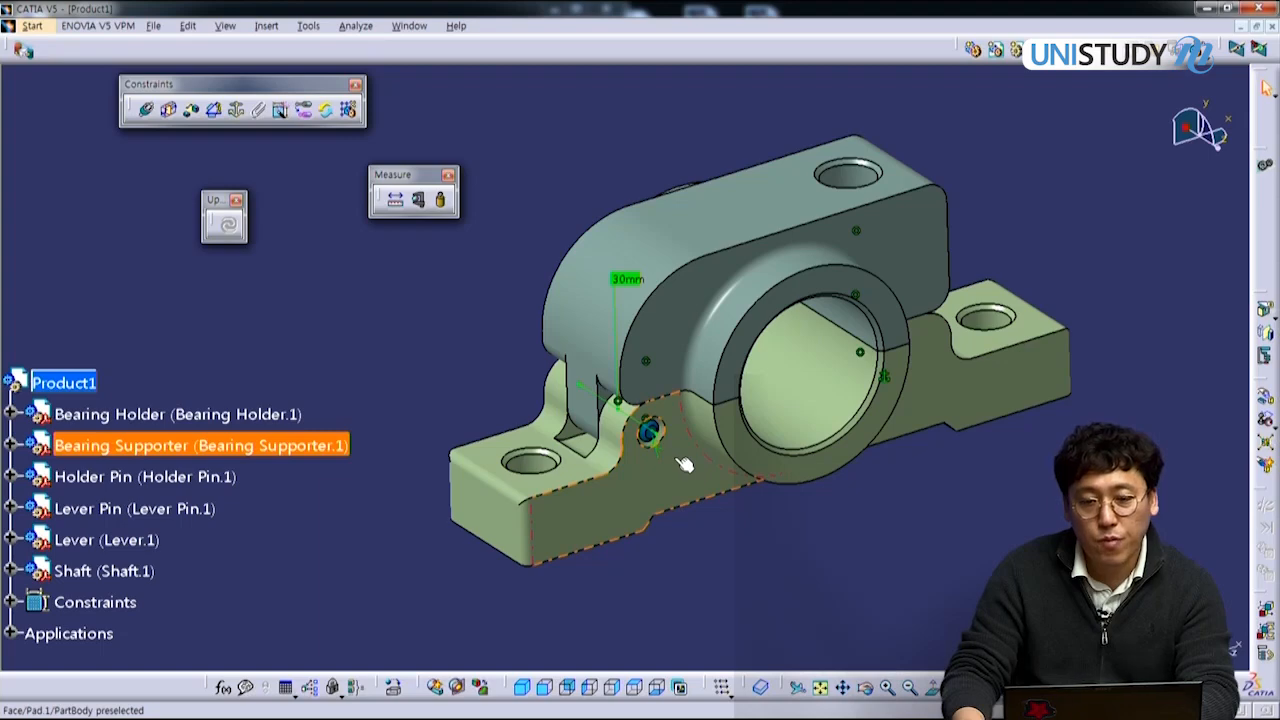
scroll(206, 503, down, 3)
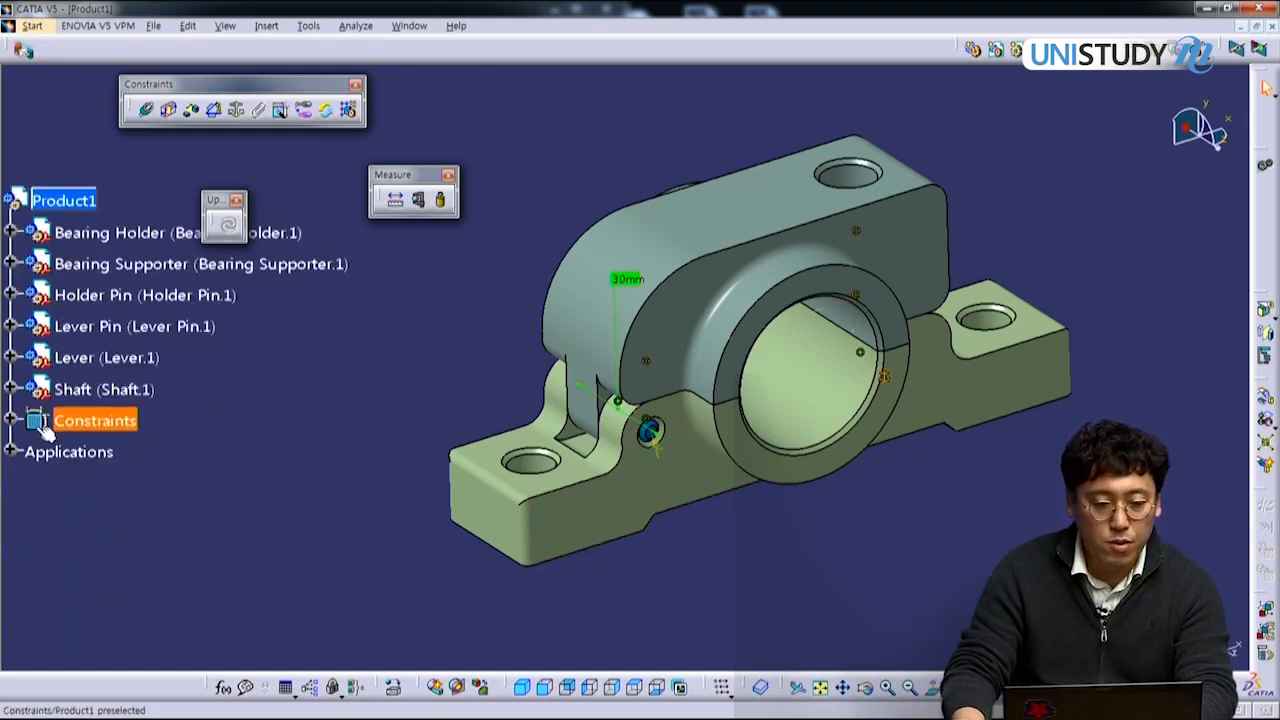
click(12, 421)
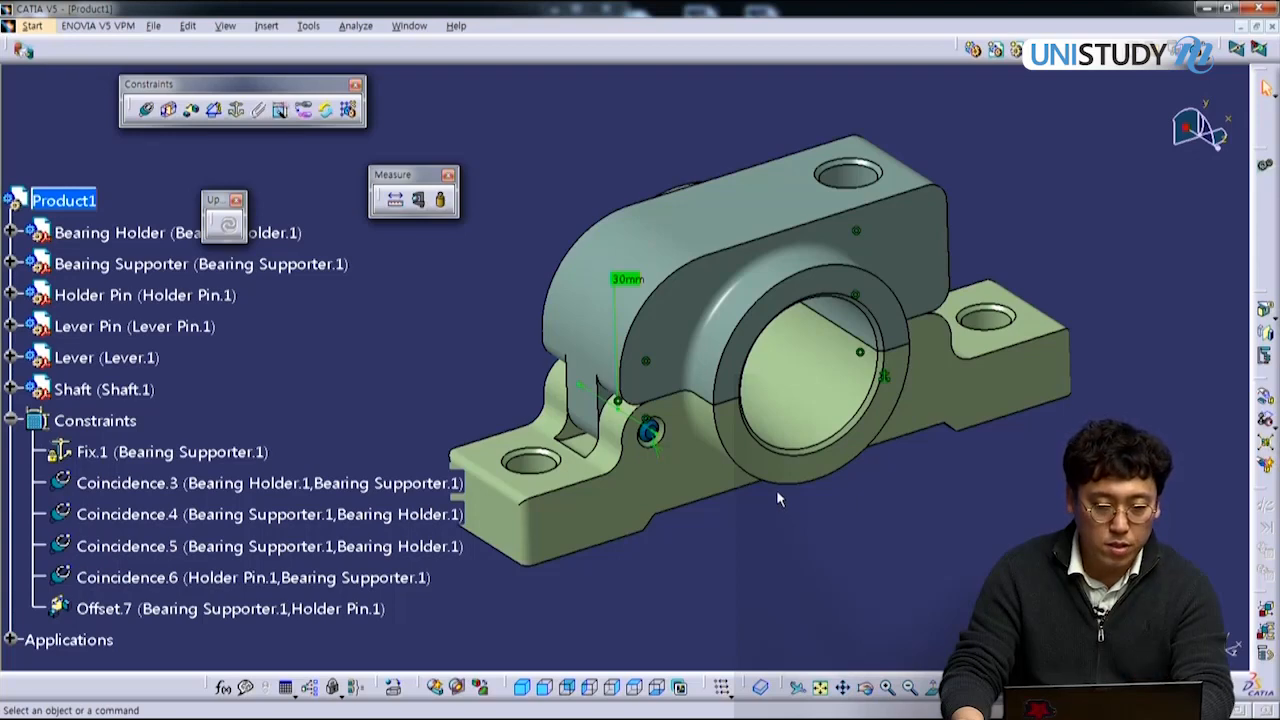
click(11, 421)
Step: Examine the unassembled Lever, Lever Pin and Shaft, including the cross holes in the Lever's head and the Shaft's upper end
middle_drag(826, 397, 773, 470)
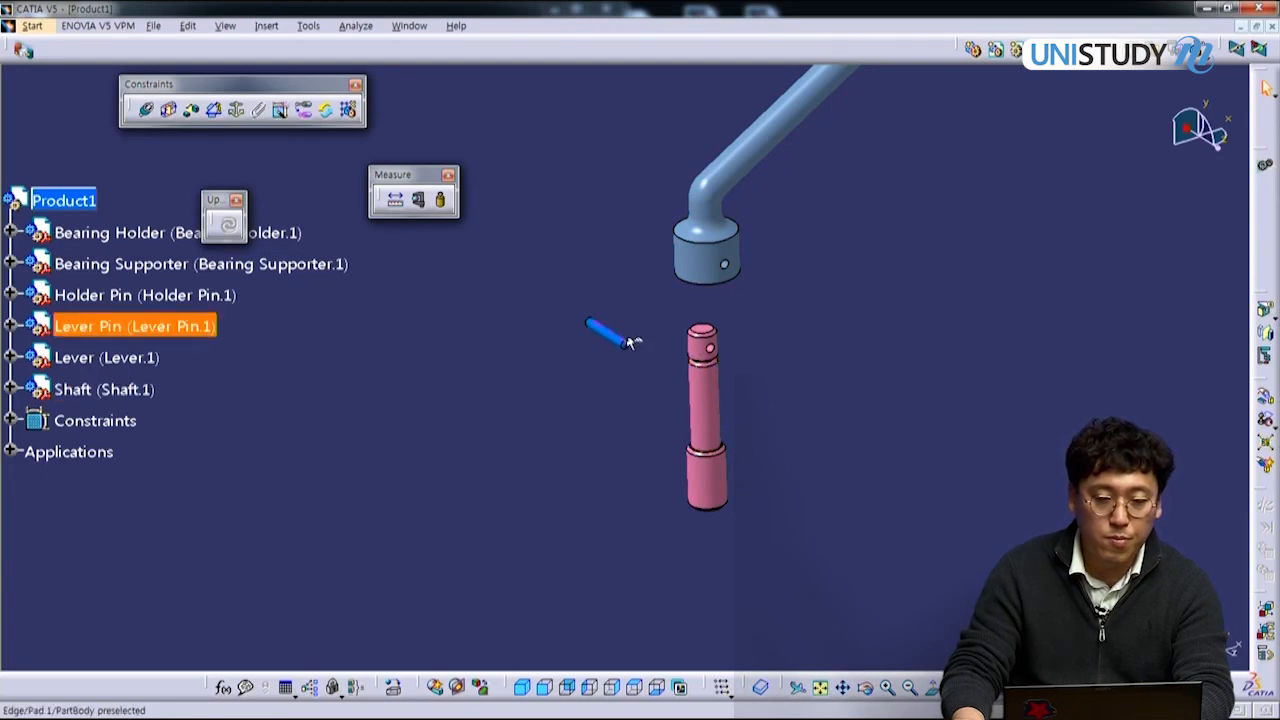
middle_drag(845, 421, 768, 428)
drag(768, 428, 584, 229)
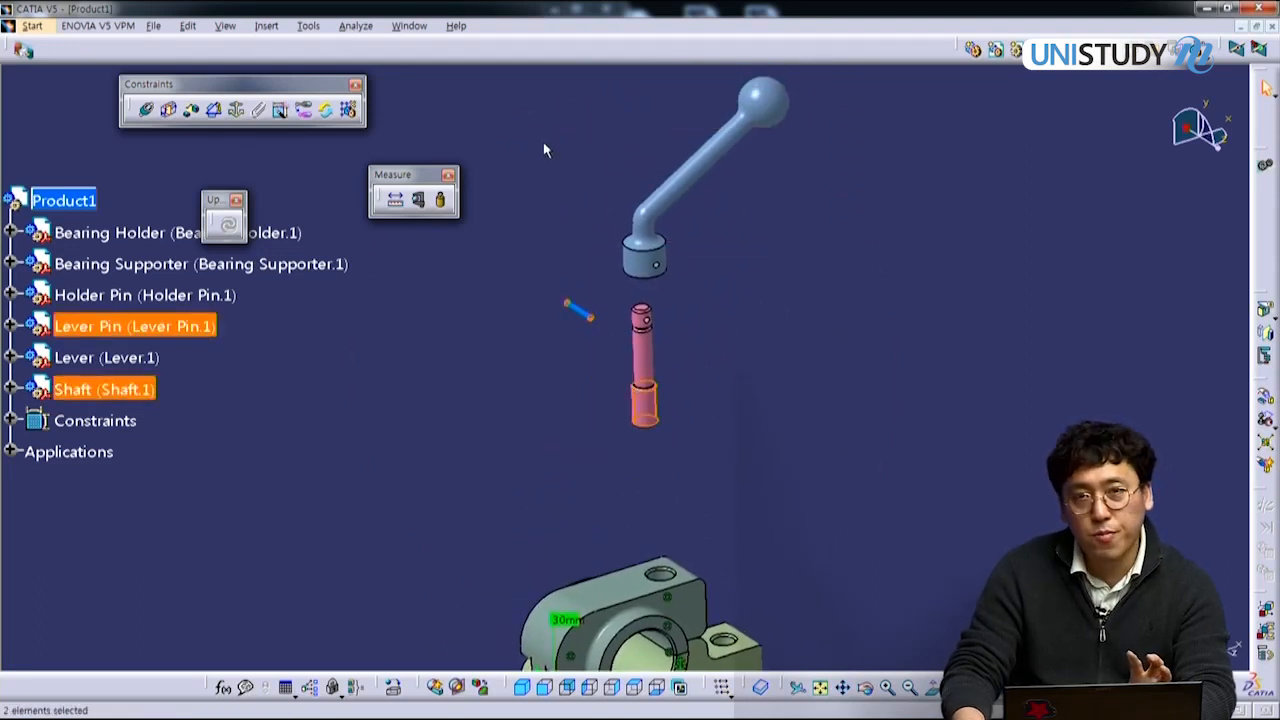
middle_drag(630, 304, 630, 219)
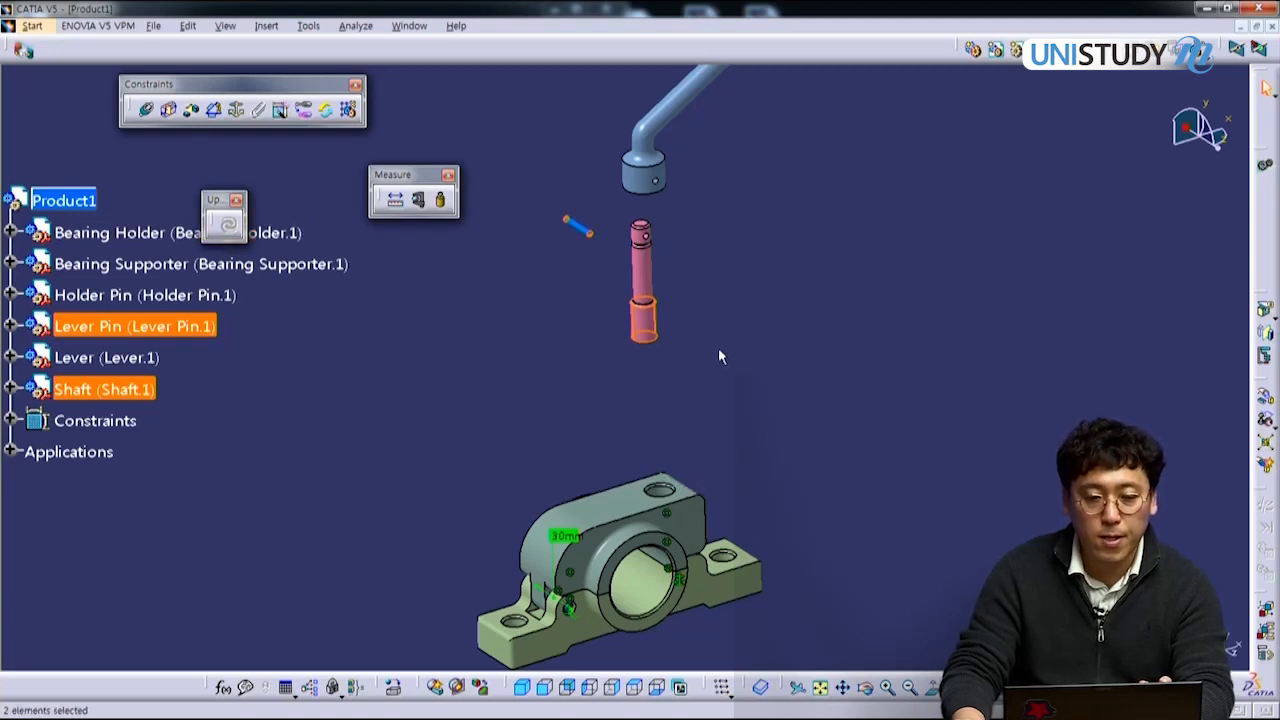
click(730, 392)
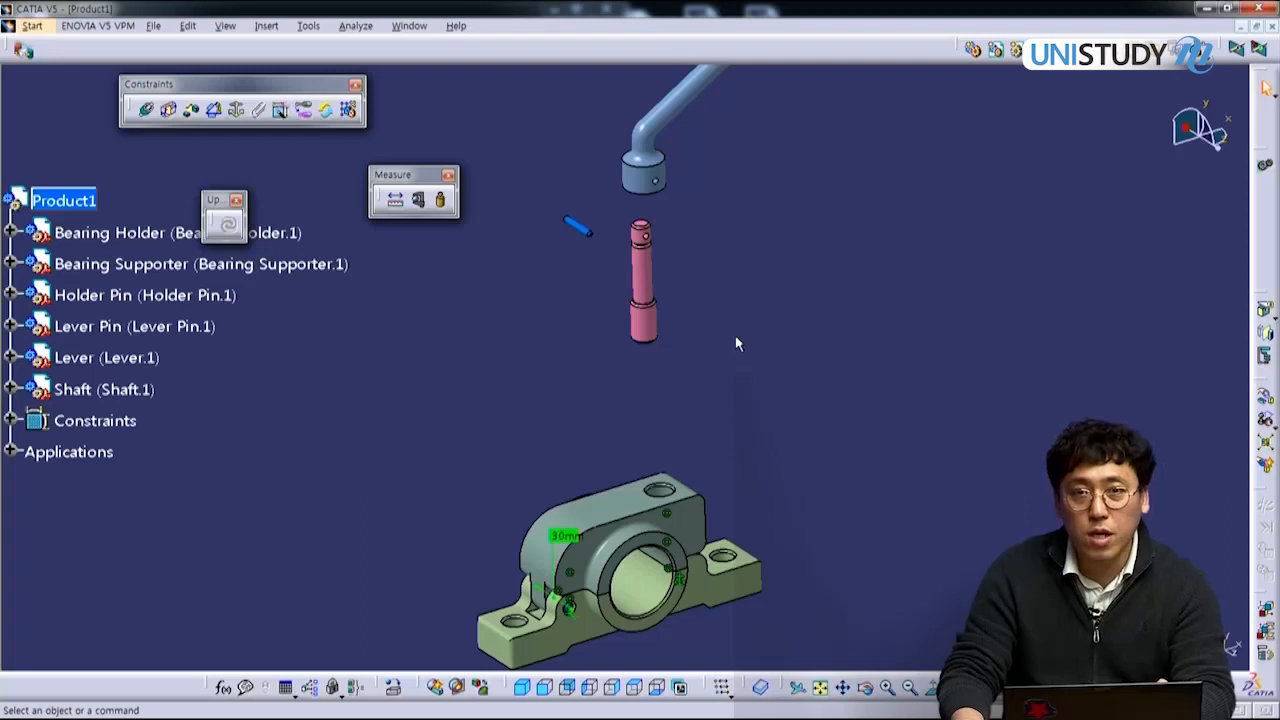
middle_drag(731, 270, 783, 431)
middle_drag(692, 265, 702, 380)
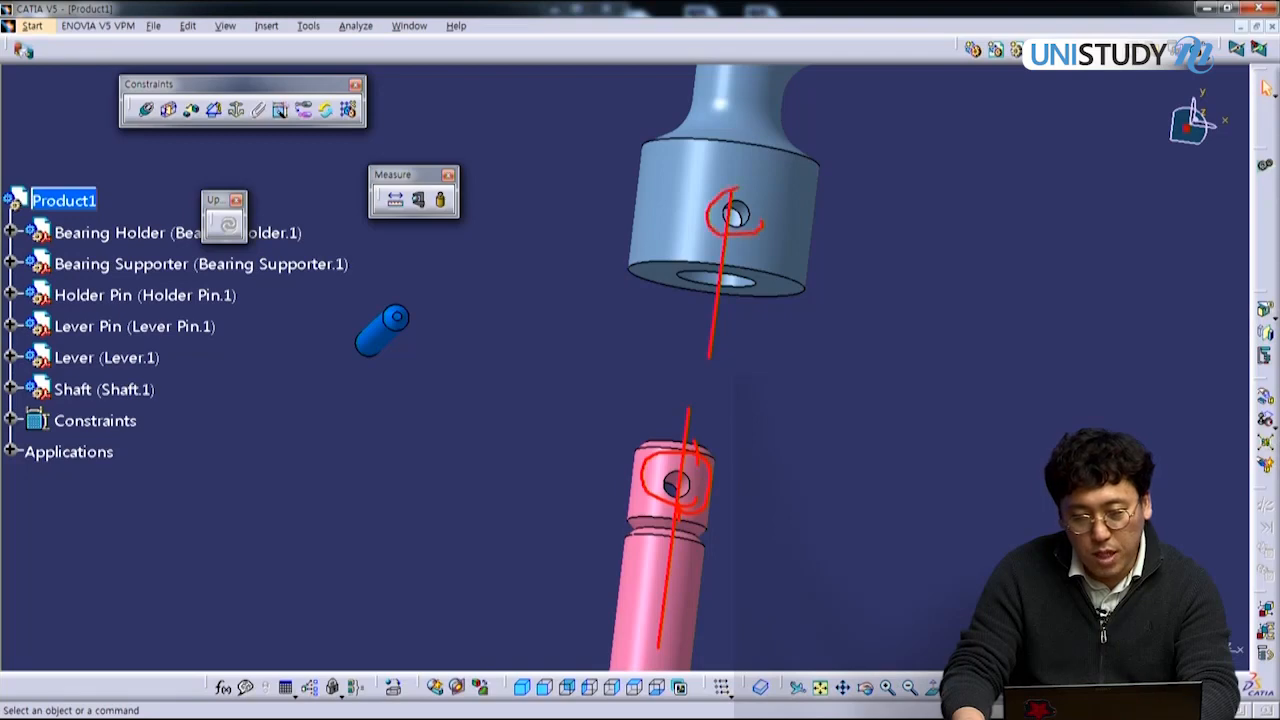
key(Escape)
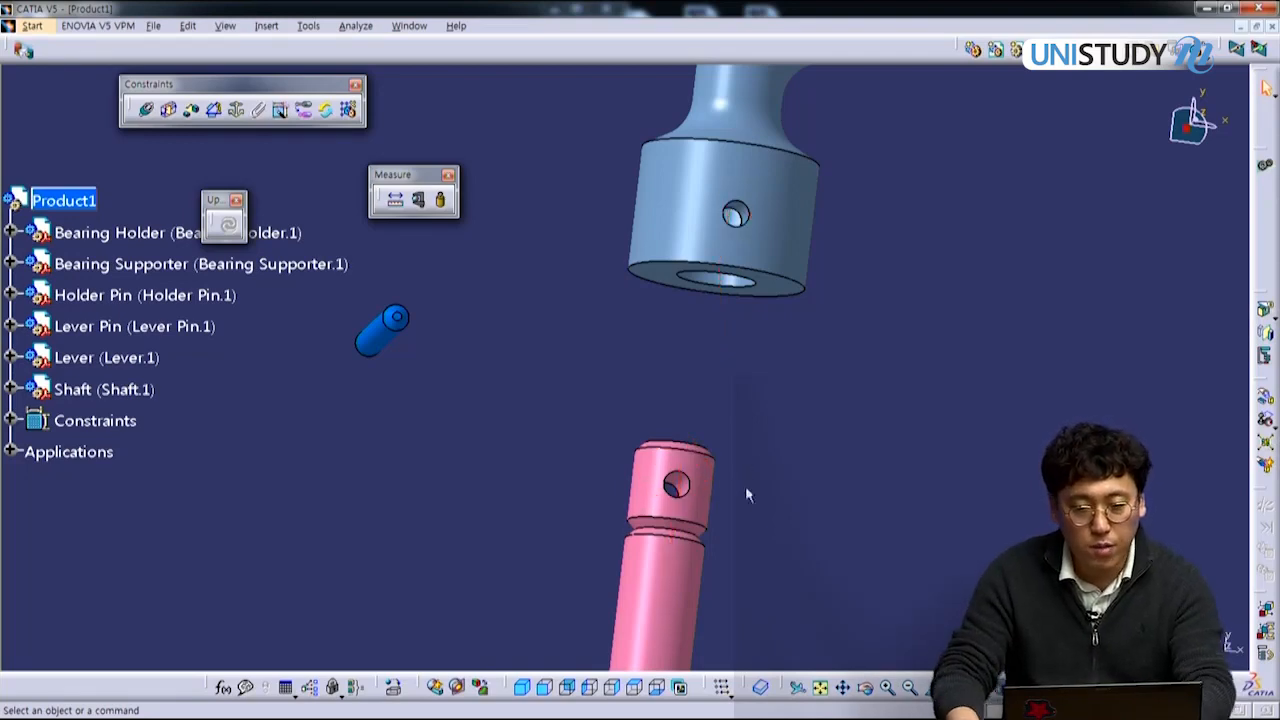
Step: Add a coincidence constraint between the Shaft's main axis and the axis of the Lever head's central bore
click(147, 109)
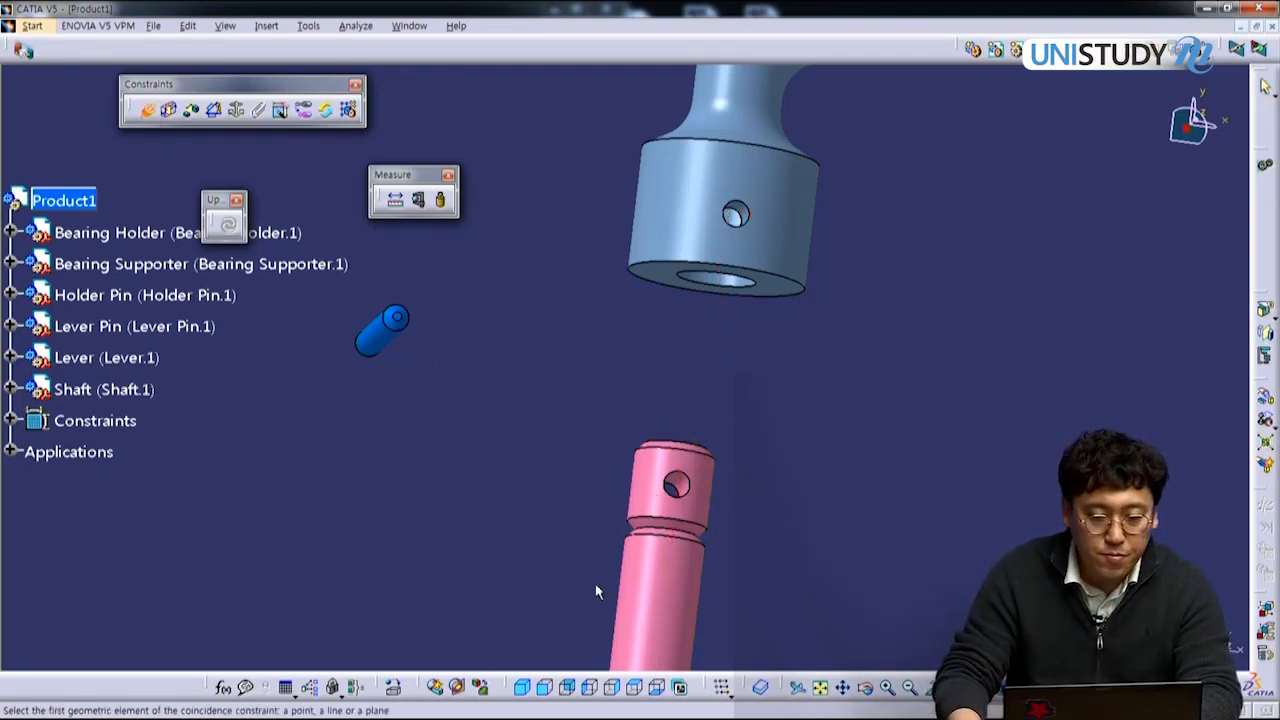
click(672, 598)
click(735, 214)
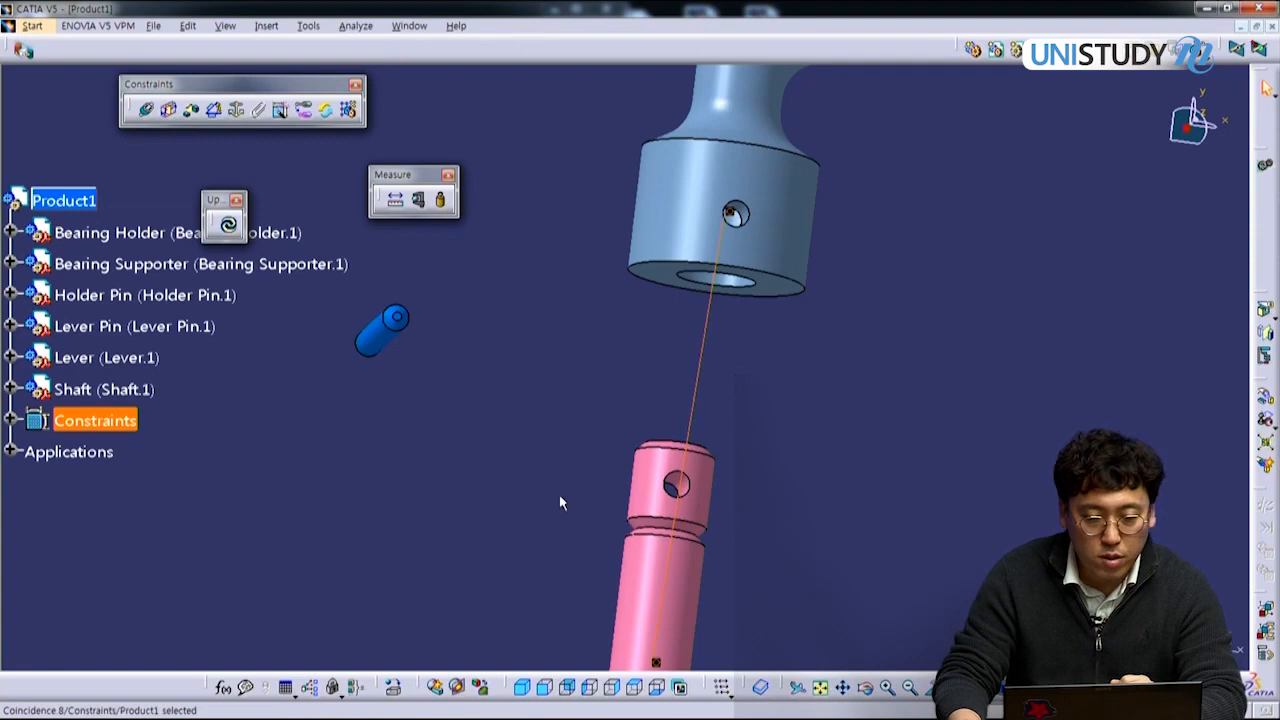
Step: Make the Shaft's cross-hole axis coincident with the Lever head's cross-hole axis and update the assembly
click(147, 110)
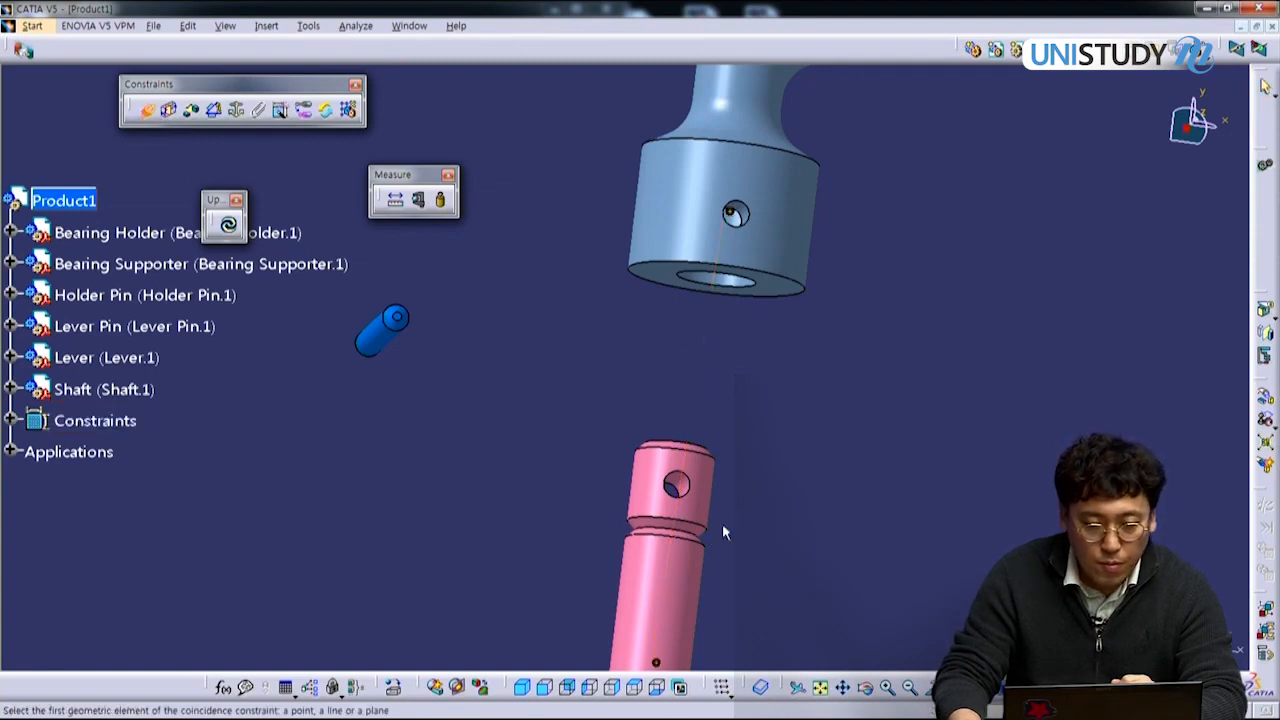
click(677, 485)
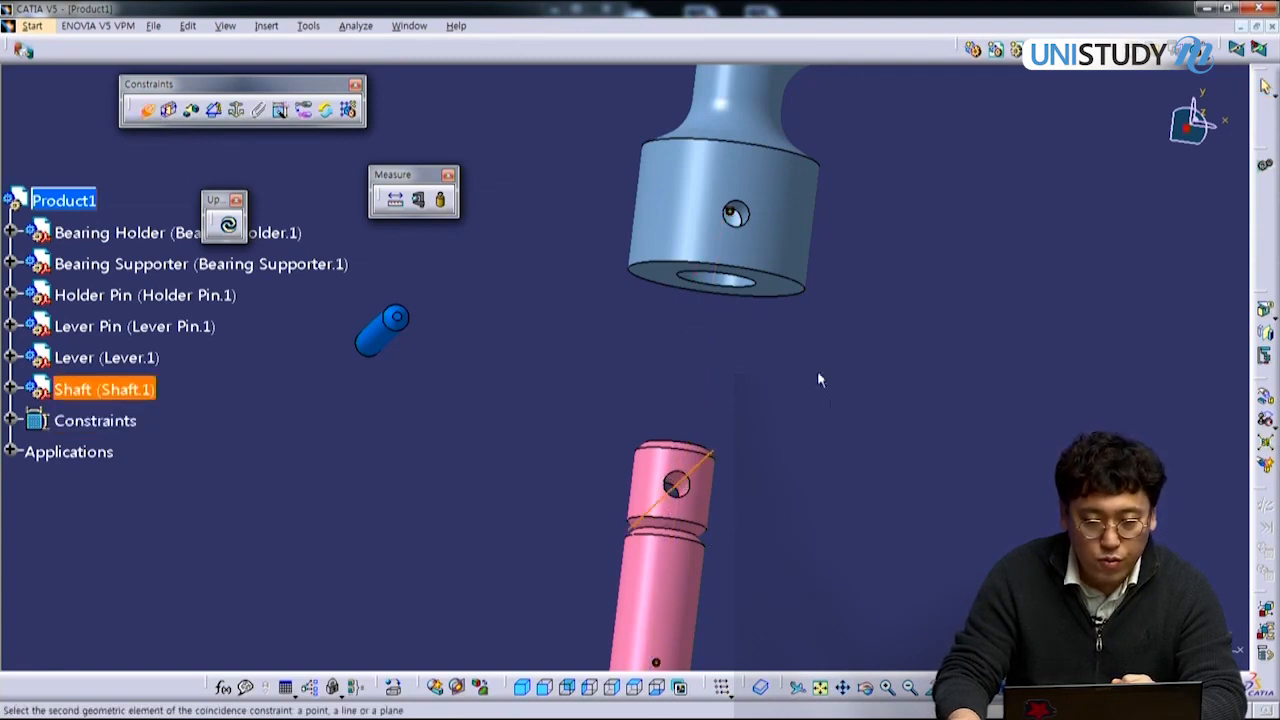
middle_drag(736, 213, 711, 194)
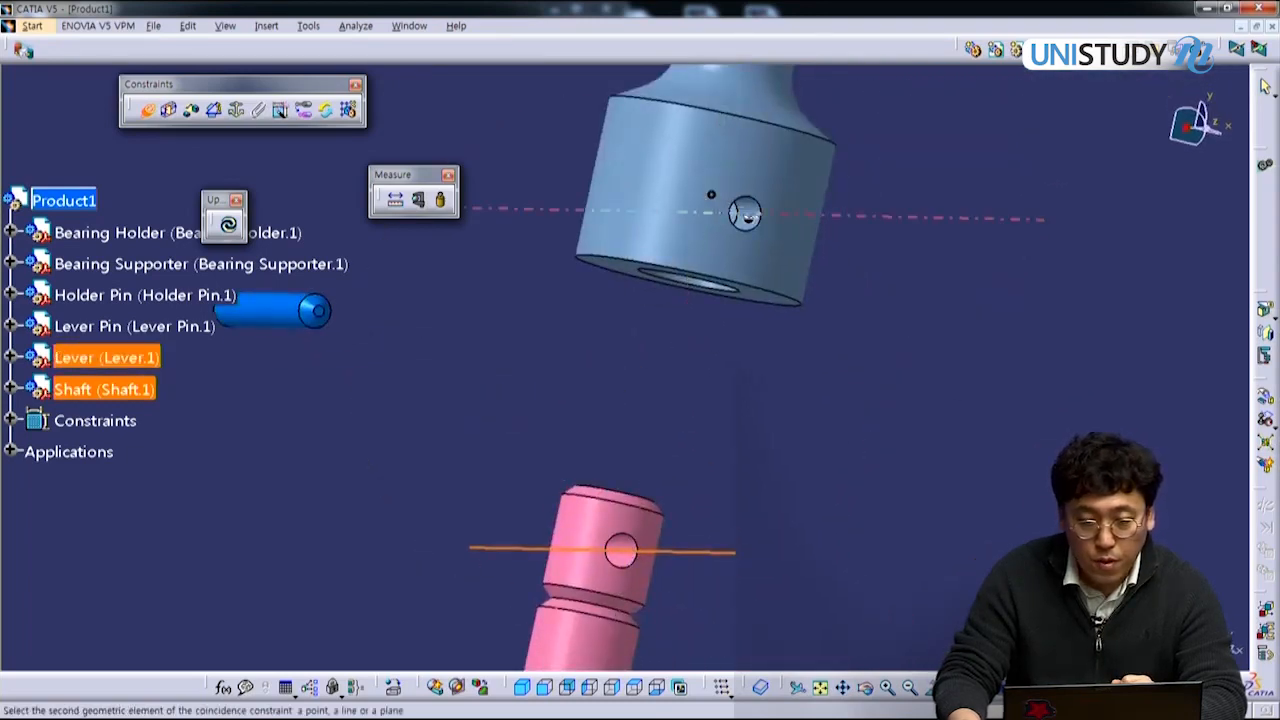
click(745, 212)
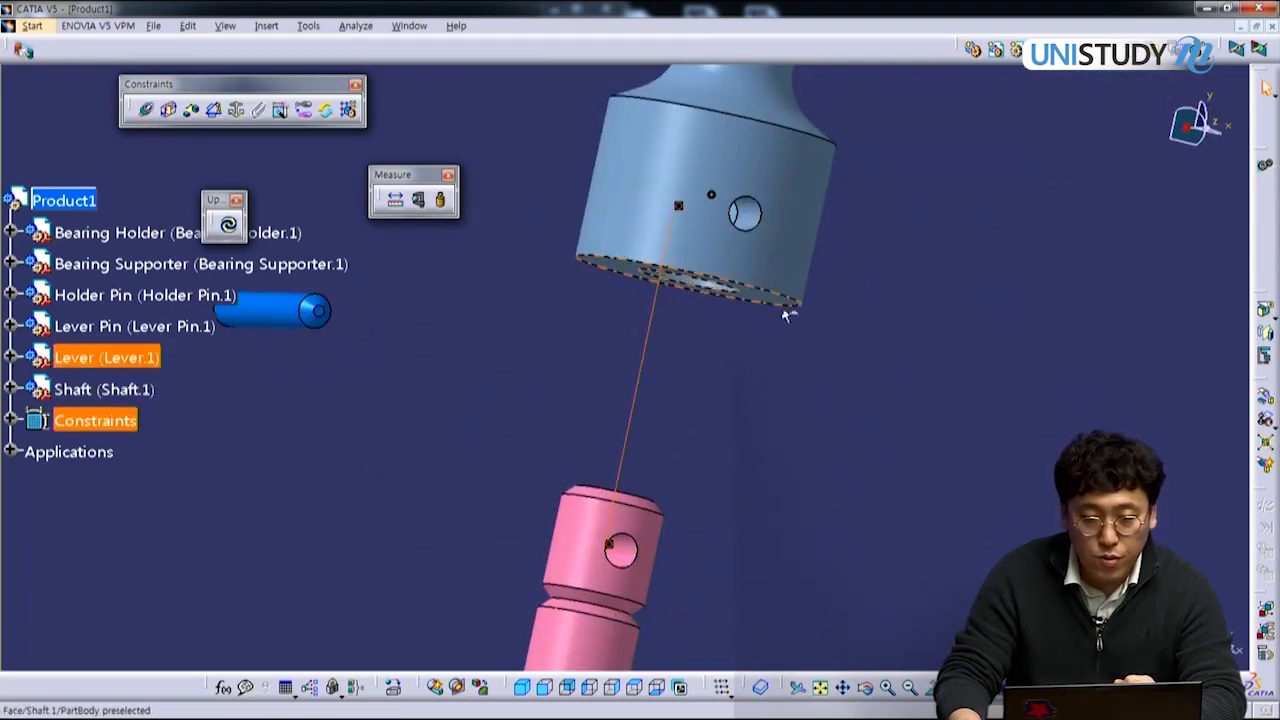
click(229, 229)
Step: Examine the Lever mounted on the Shaft from its head up to the ball end
middle_drag(840, 443, 660, 583)
middle_drag(747, 372, 755, 492)
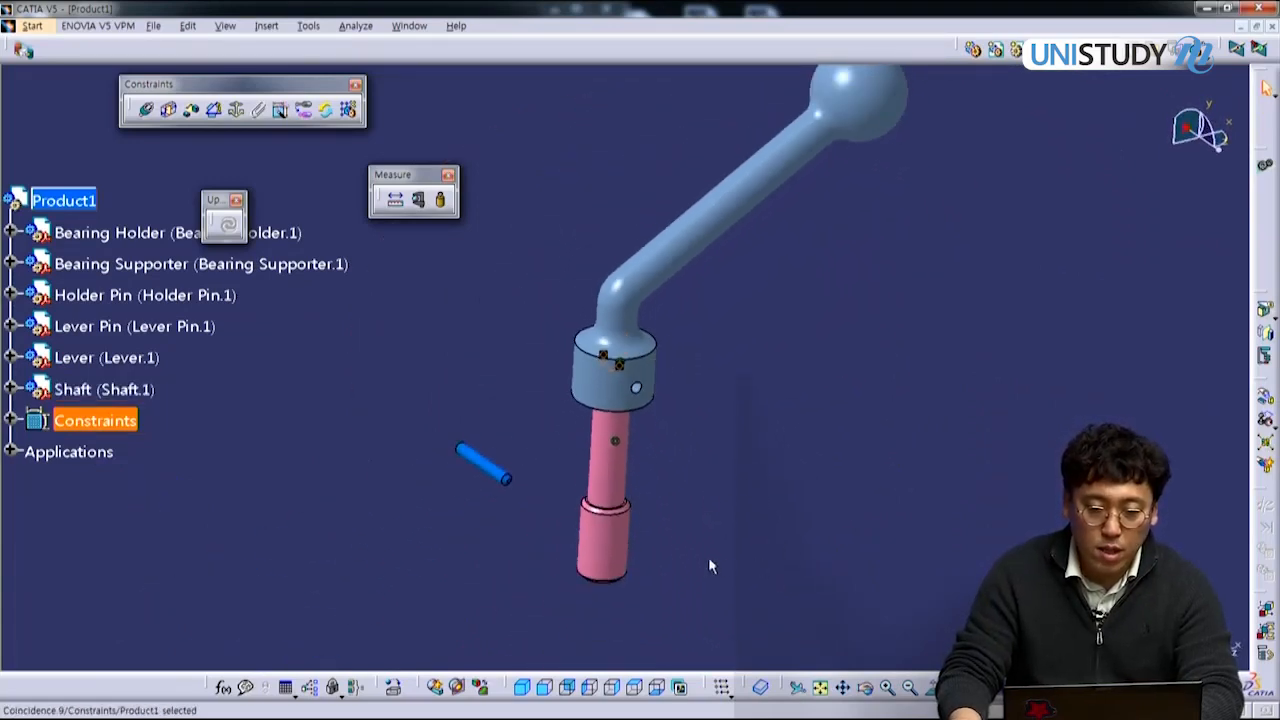
middle_drag(709, 566, 673, 407)
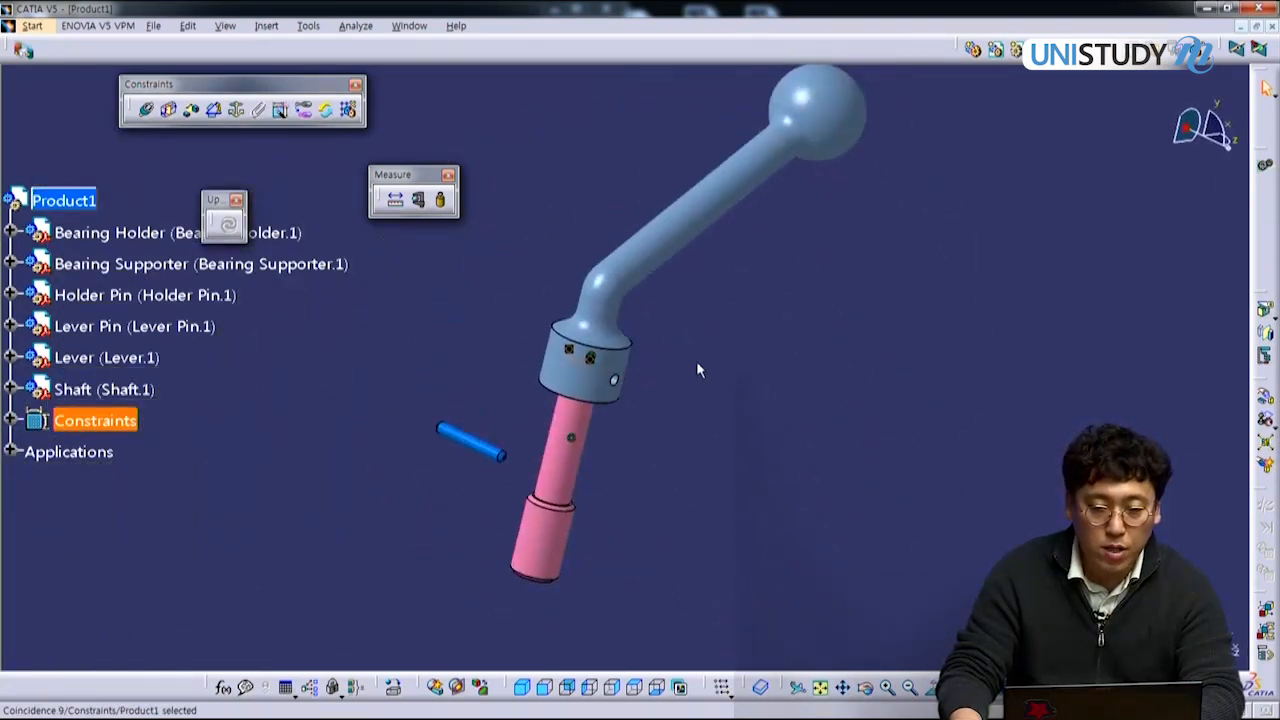
middle_drag(790, 323, 670, 423)
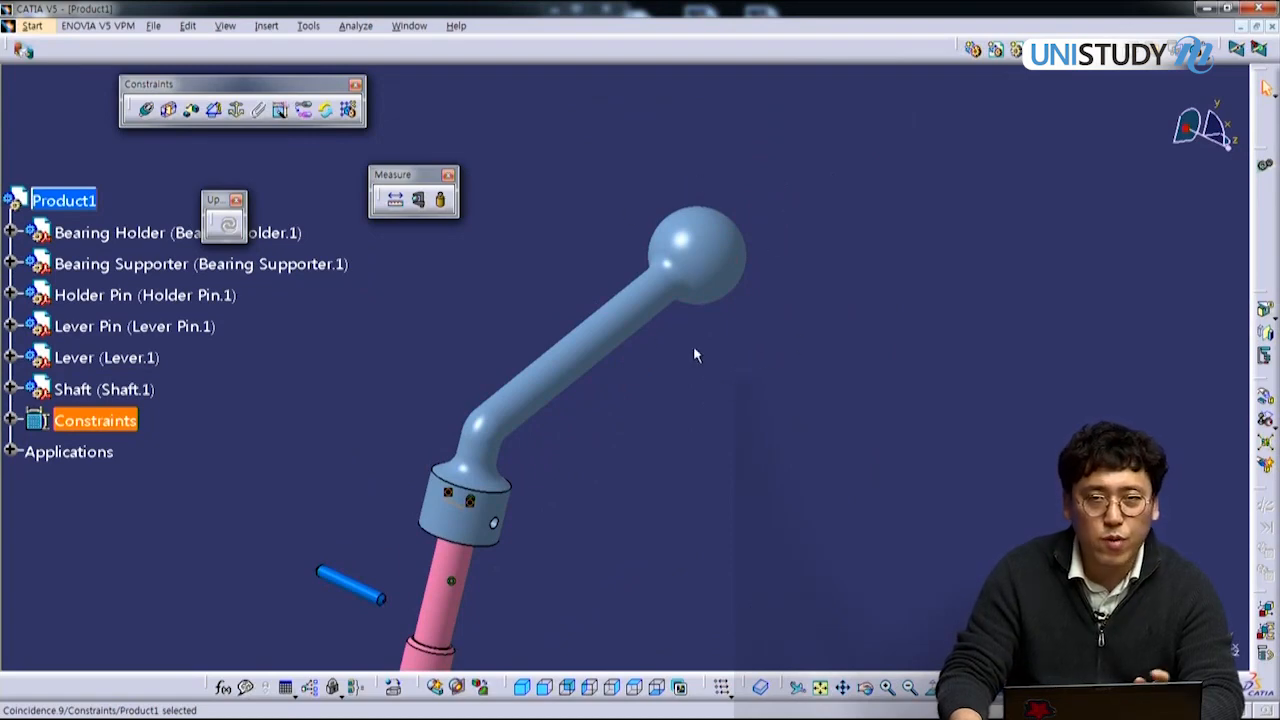
middle_drag(707, 413, 628, 489)
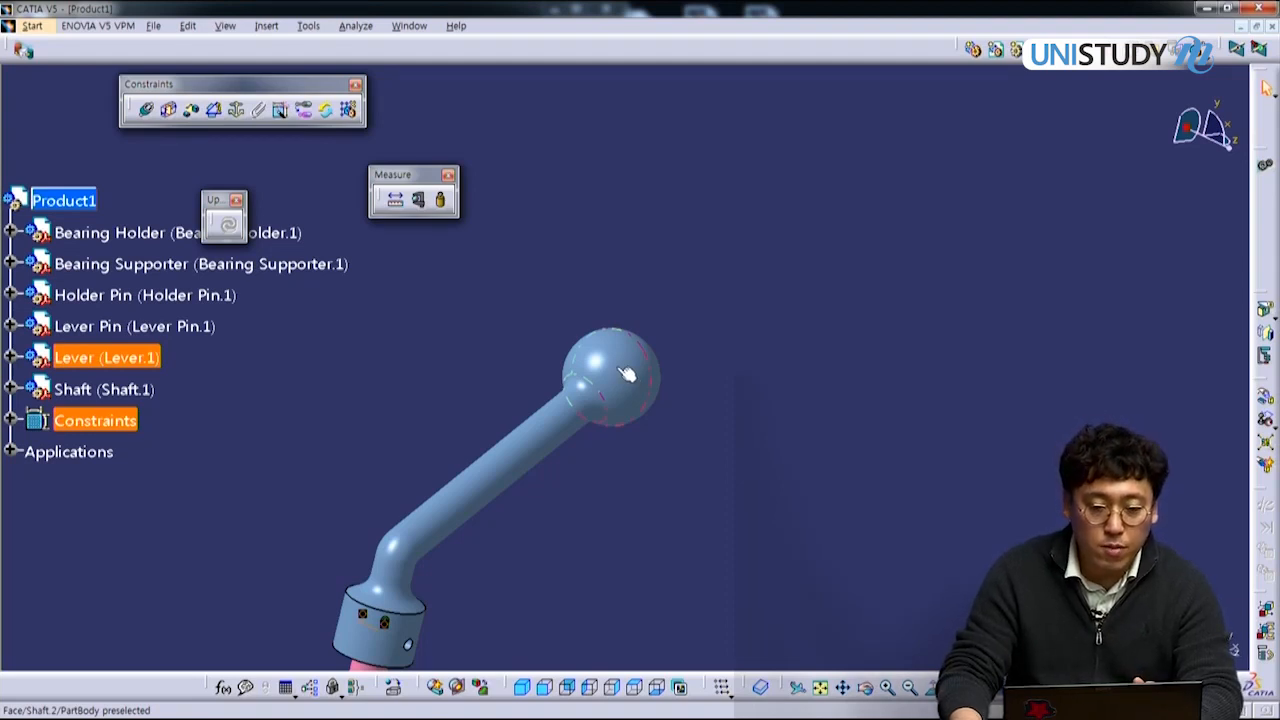
middle_drag(617, 367, 629, 368)
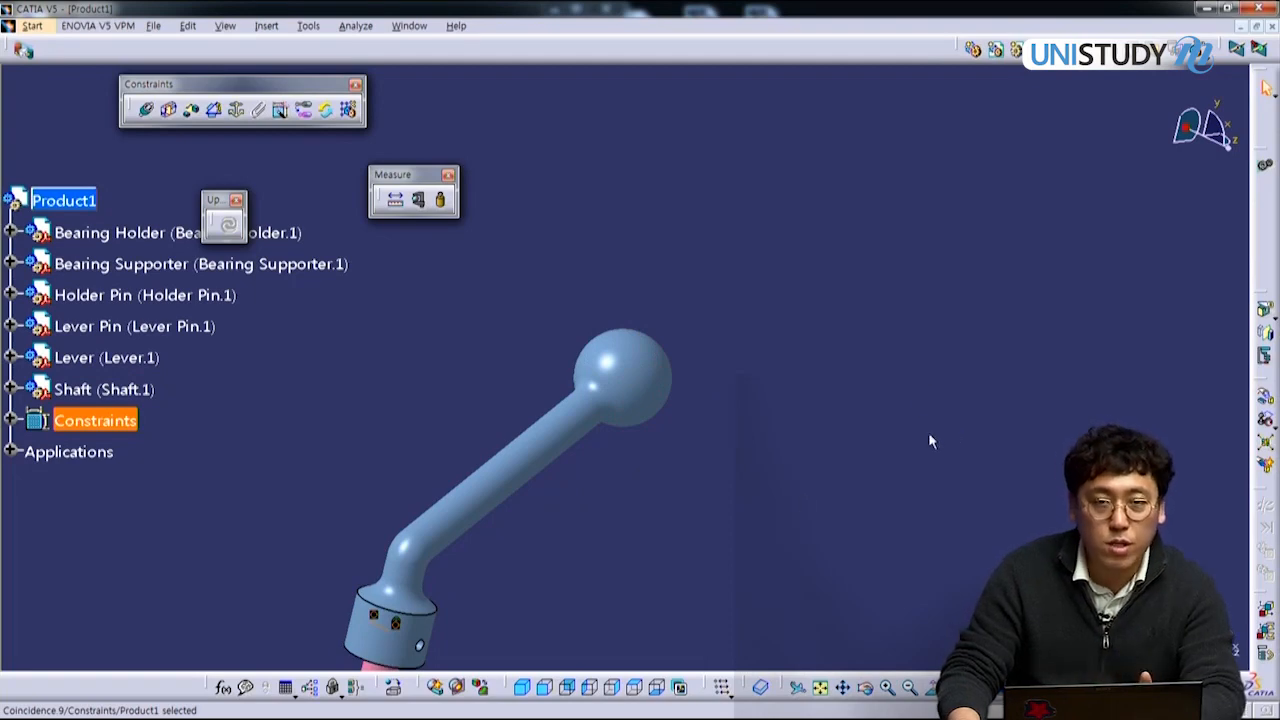
middle_drag(511, 585, 521, 640)
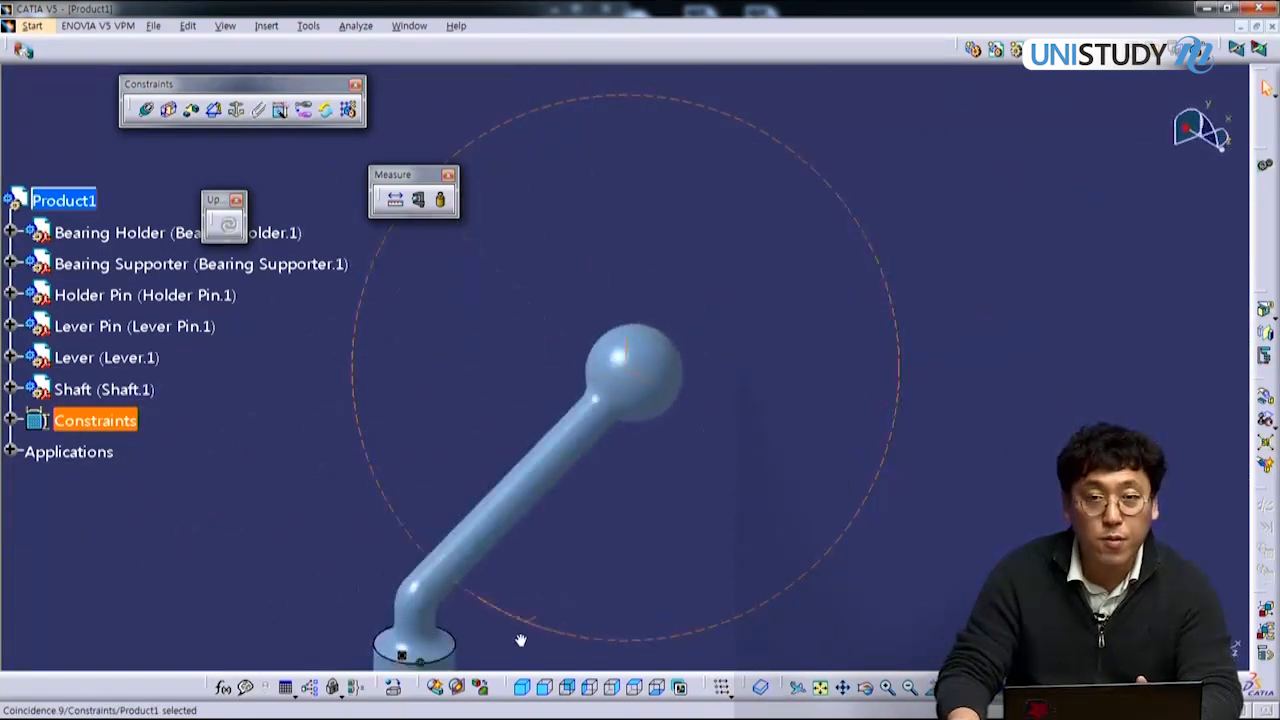
Step: Recentre the view in turn on the Lever's bend, its ball end and the Shaft, inspecting the assembly around each
middle_click(452, 609)
middle_drag(757, 423, 858, 540)
middle_drag(504, 283, 508, 370)
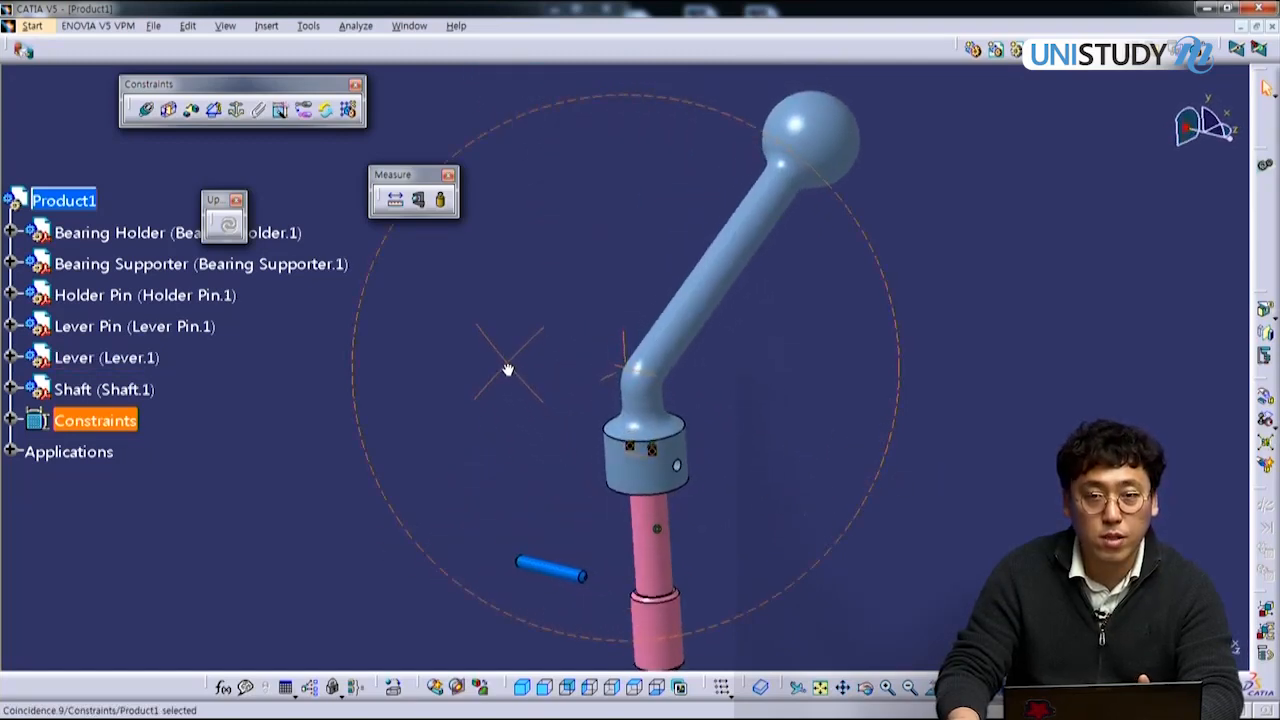
middle_click(826, 143)
middle_drag(596, 406, 529, 565)
middle_drag(605, 549, 597, 181)
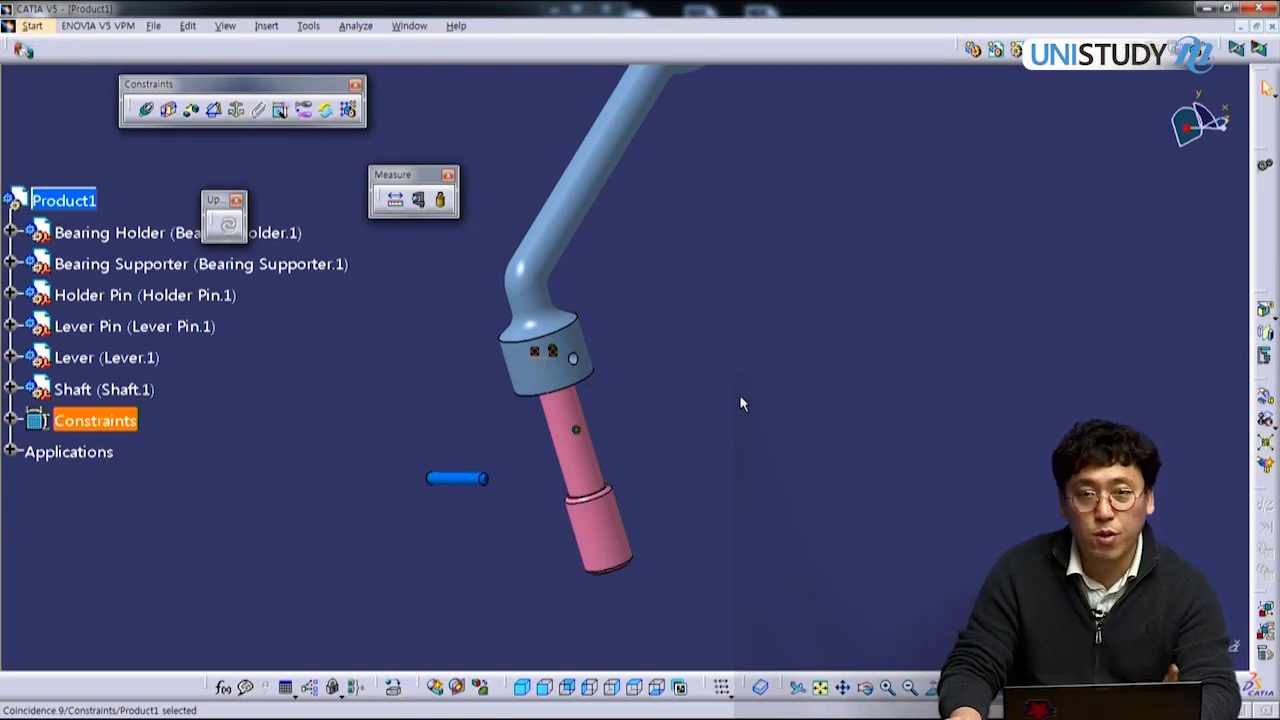
middle_click(610, 532)
middle_drag(573, 380, 500, 290)
middle_drag(622, 360, 590, 446)
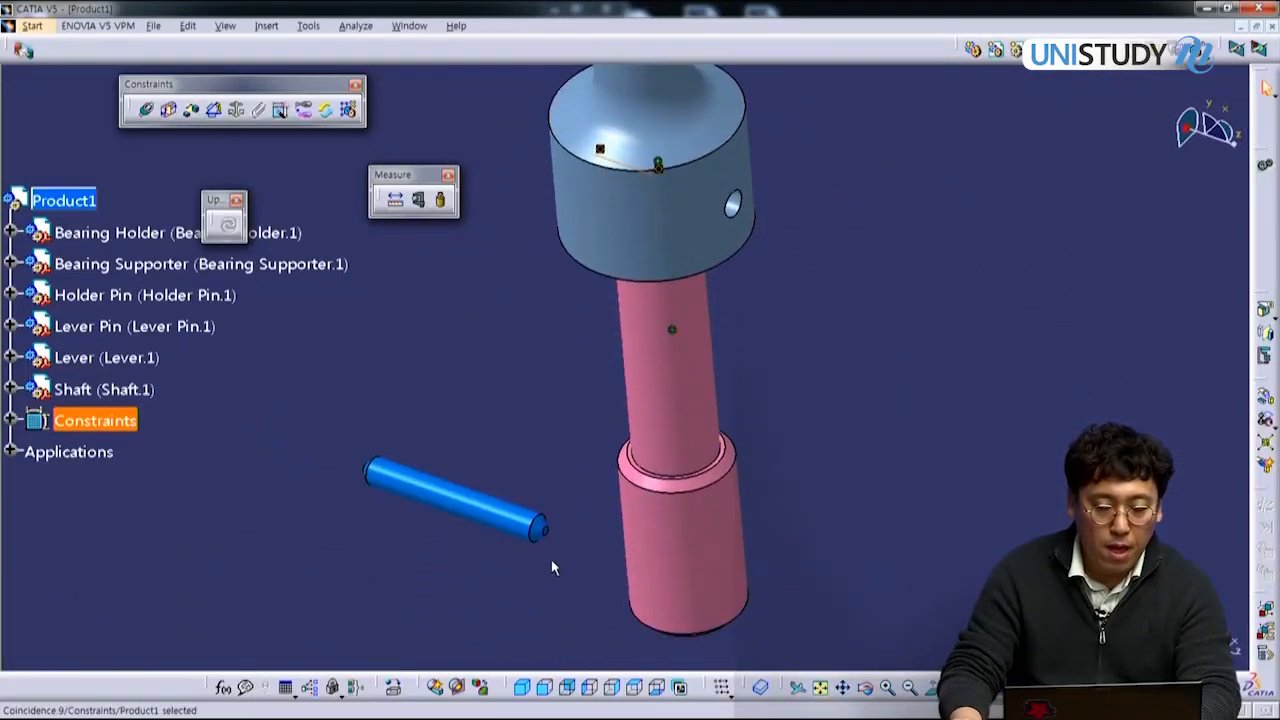
Step: Make the Lever Pin's axis coincident with the Lever head's cross-hole axis and update the assembly
middle_drag(534, 429, 612, 462)
middle_drag(668, 590, 714, 143)
middle_drag(684, 490, 692, 188)
middle_drag(726, 473, 646, 393)
click(750, 462)
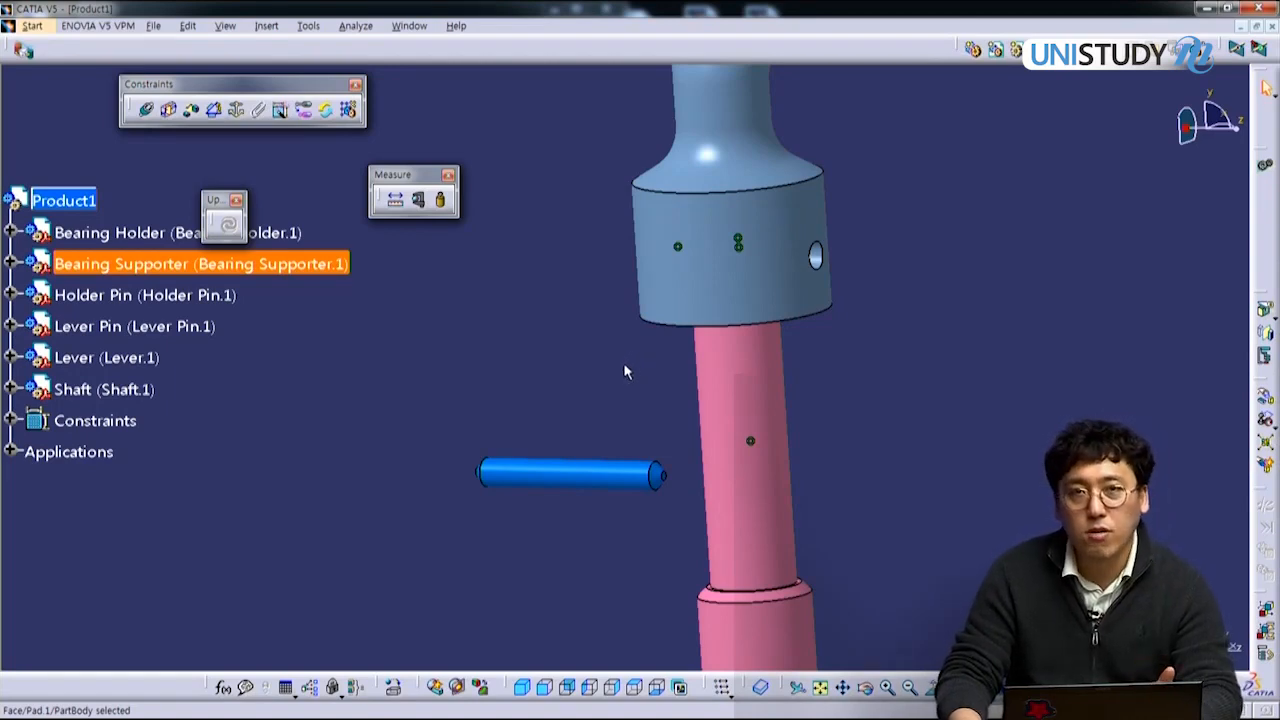
click(521, 358)
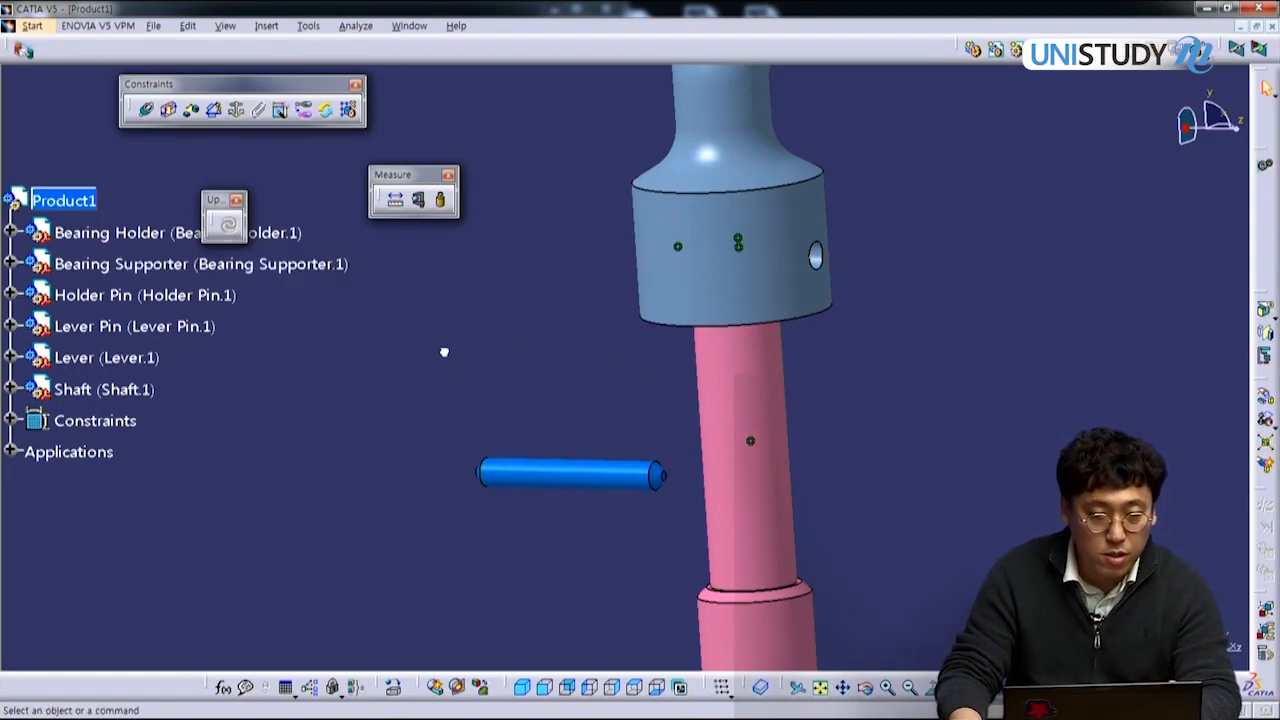
click(148, 111)
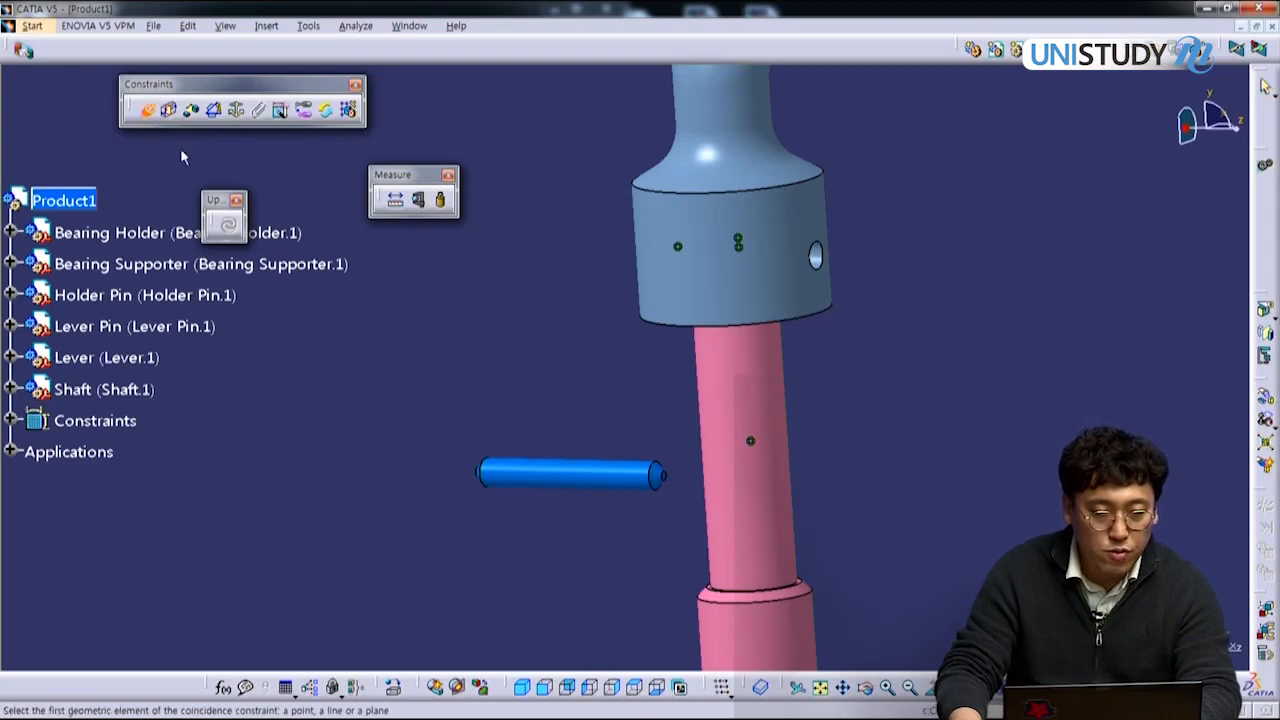
click(580, 489)
middle_drag(650, 380, 620, 350)
click(1063, 262)
click(230, 230)
middle_drag(546, 483, 527, 388)
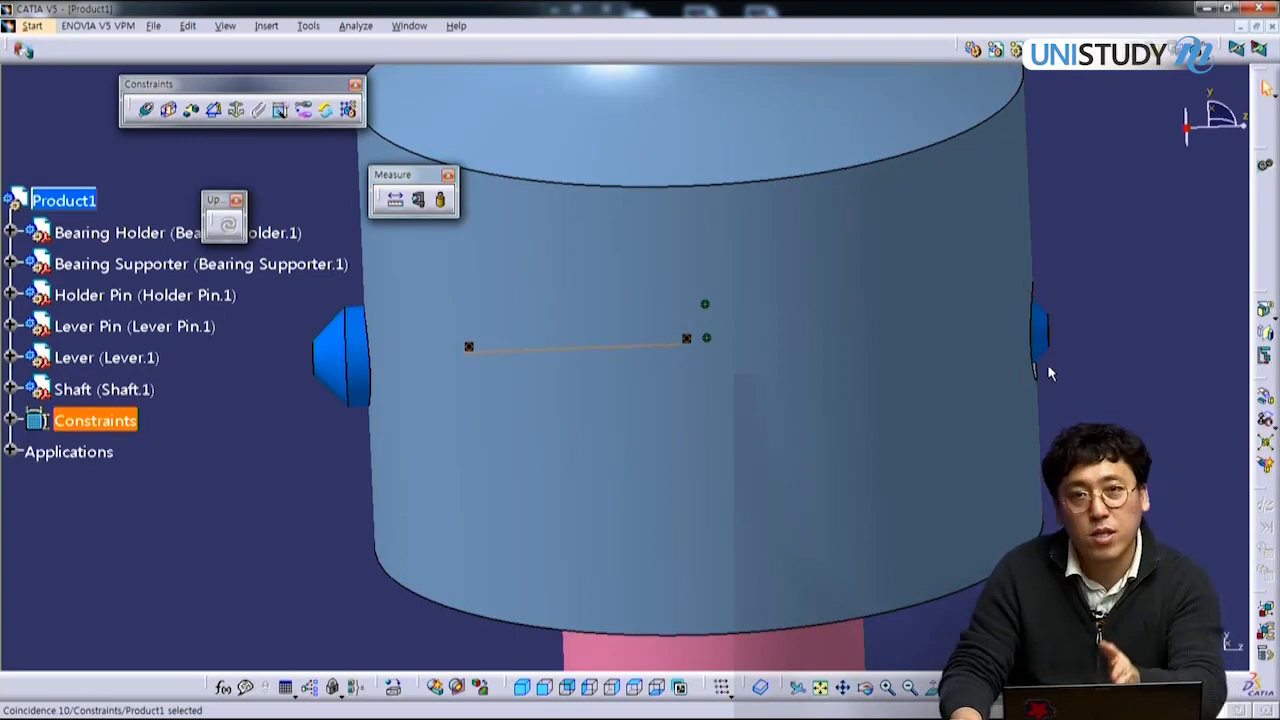
click(273, 460)
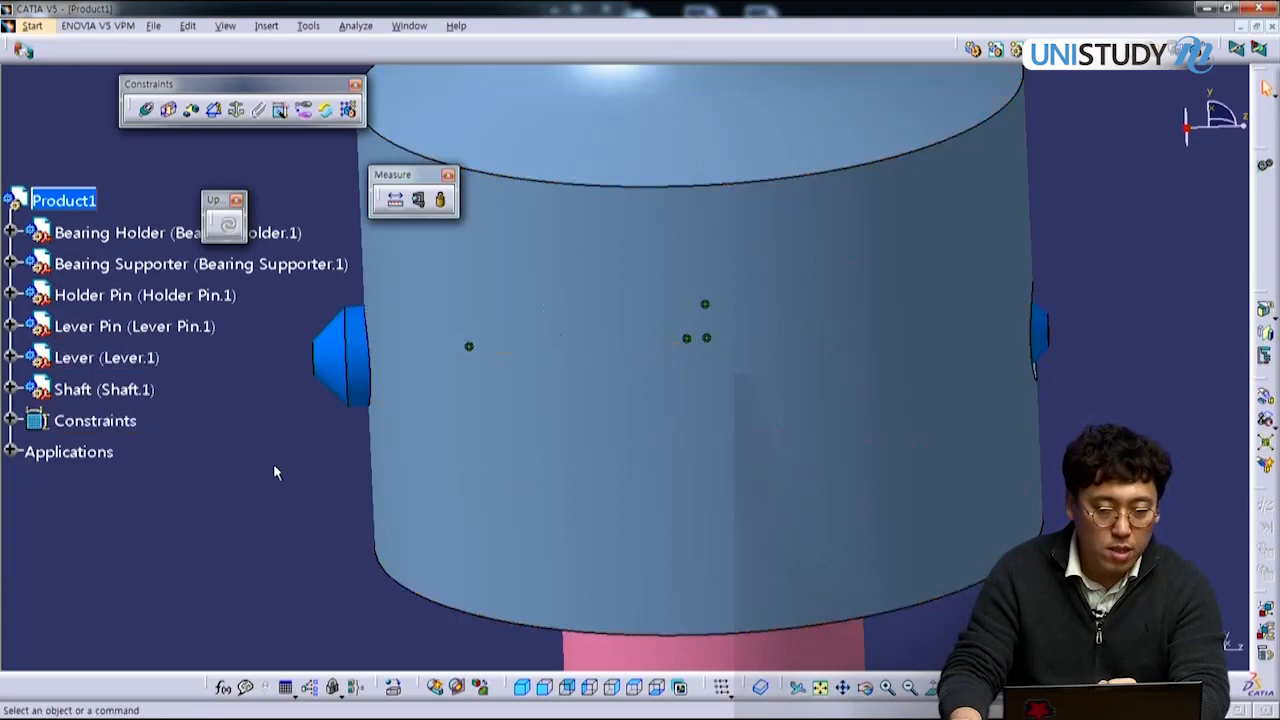
Step: Measure the Lever Pin's length between its two chamfered end faces
click(106, 357)
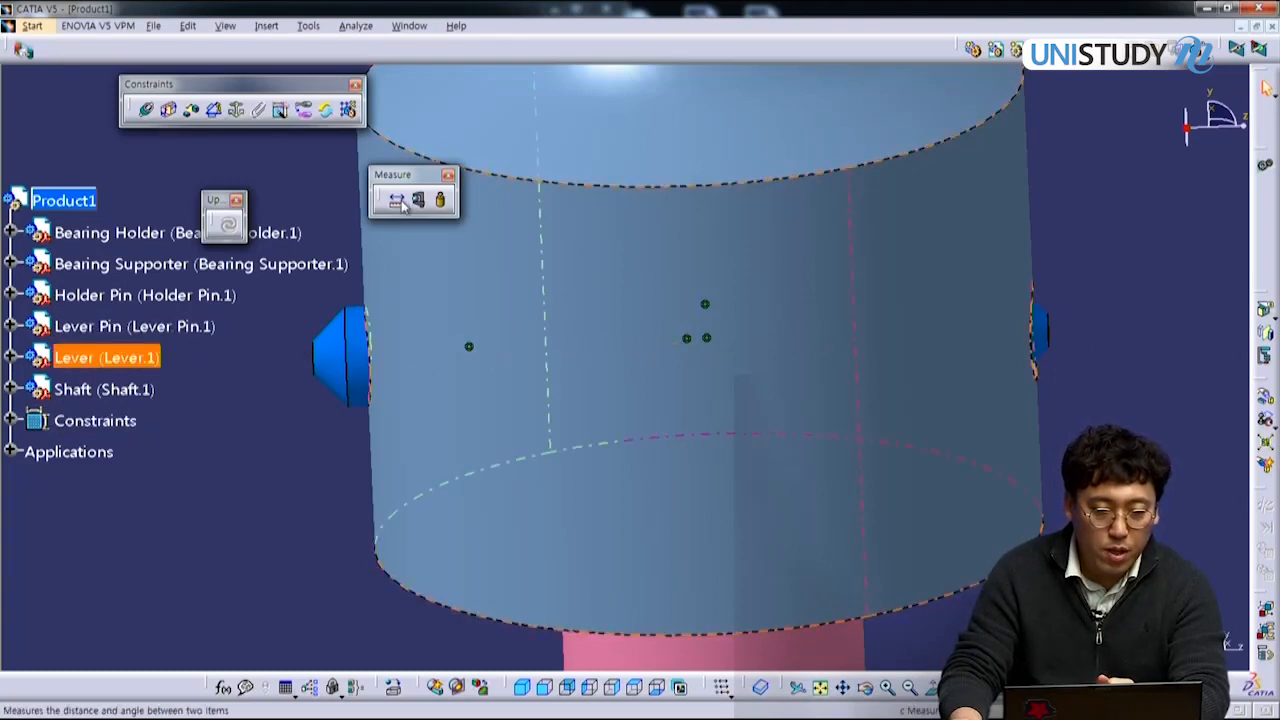
click(395, 199)
middle_drag(314, 440, 249, 446)
scroll(636, 463, up, 1)
click(636, 425)
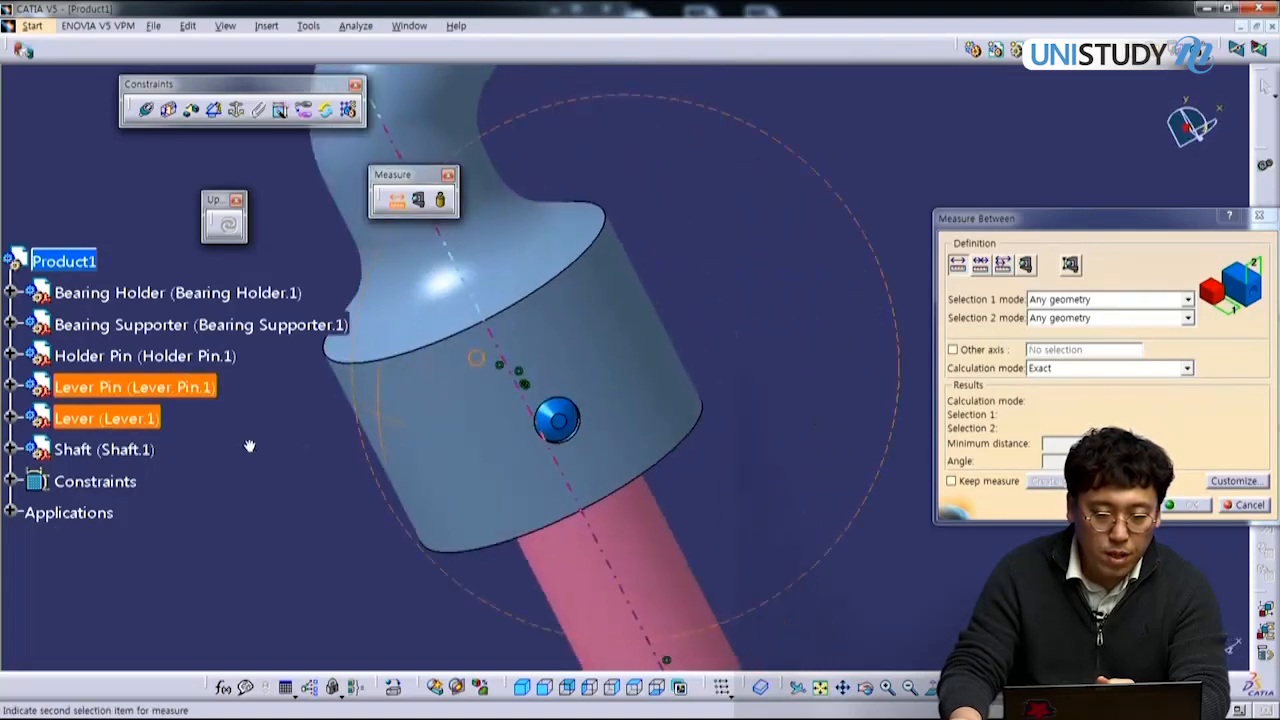
click(563, 422)
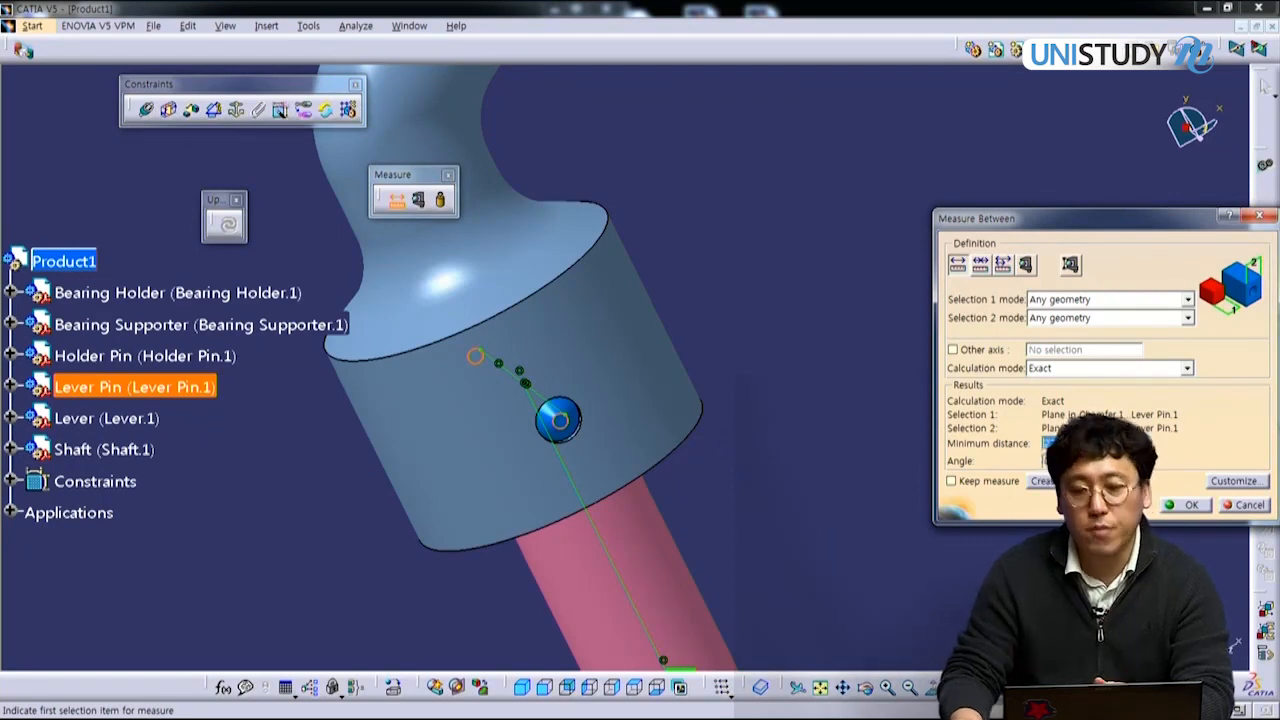
click(1192, 507)
middle_drag(371, 480, 571, 417)
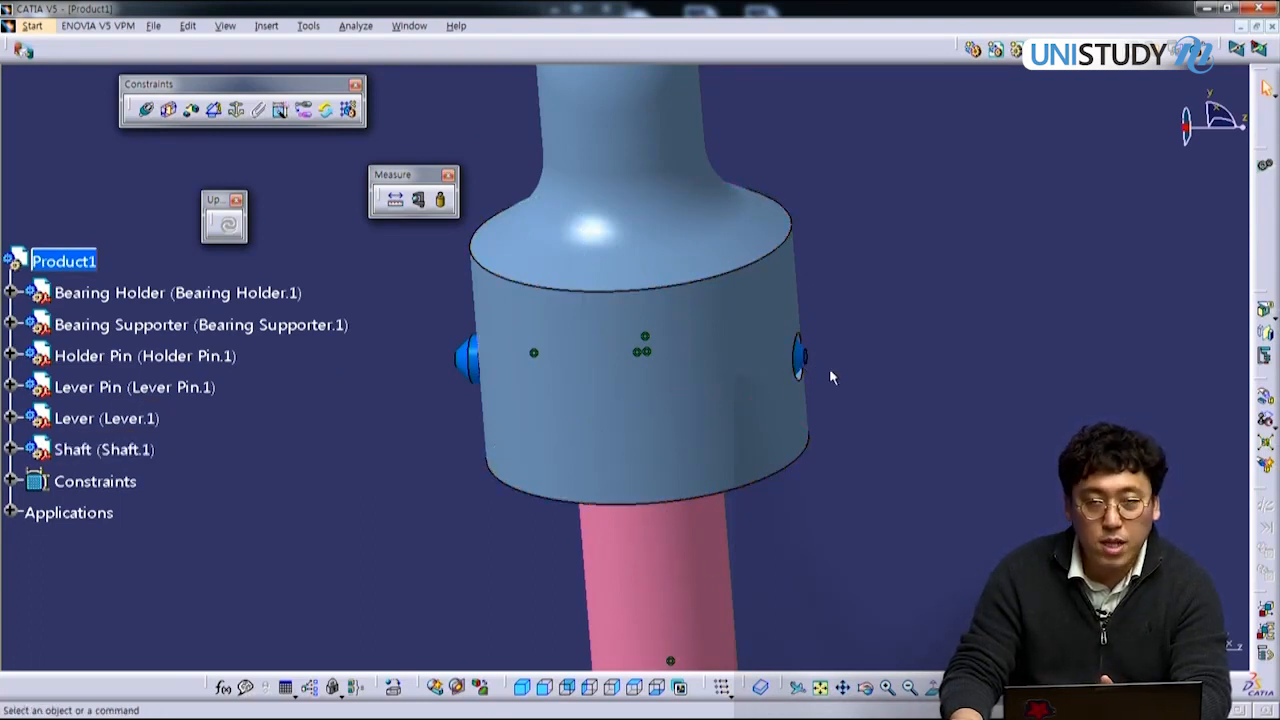
Step: Add a -11 mm offset constraint between the Shaft's main axis and the Lever Pin's end face, and update the assembly
middle_drag(424, 447, 437, 444)
click(191, 109)
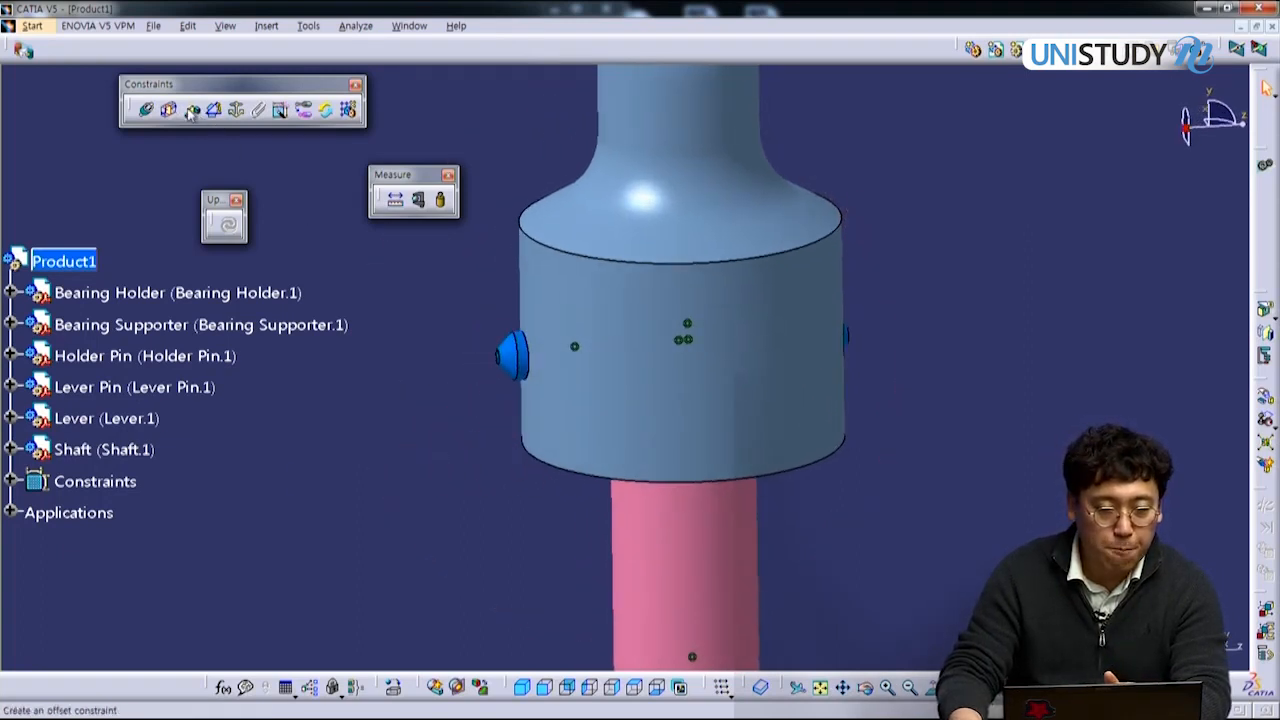
click(628, 565)
middle_drag(427, 472, 495, 331)
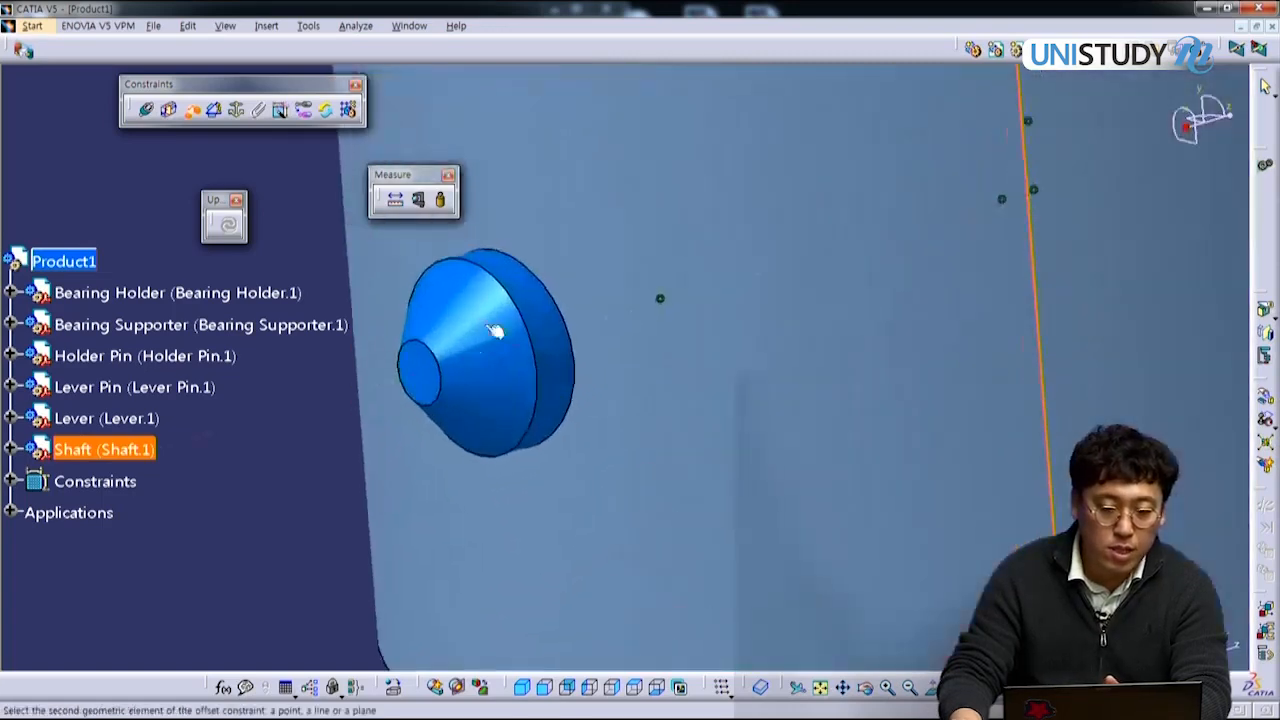
click(427, 392)
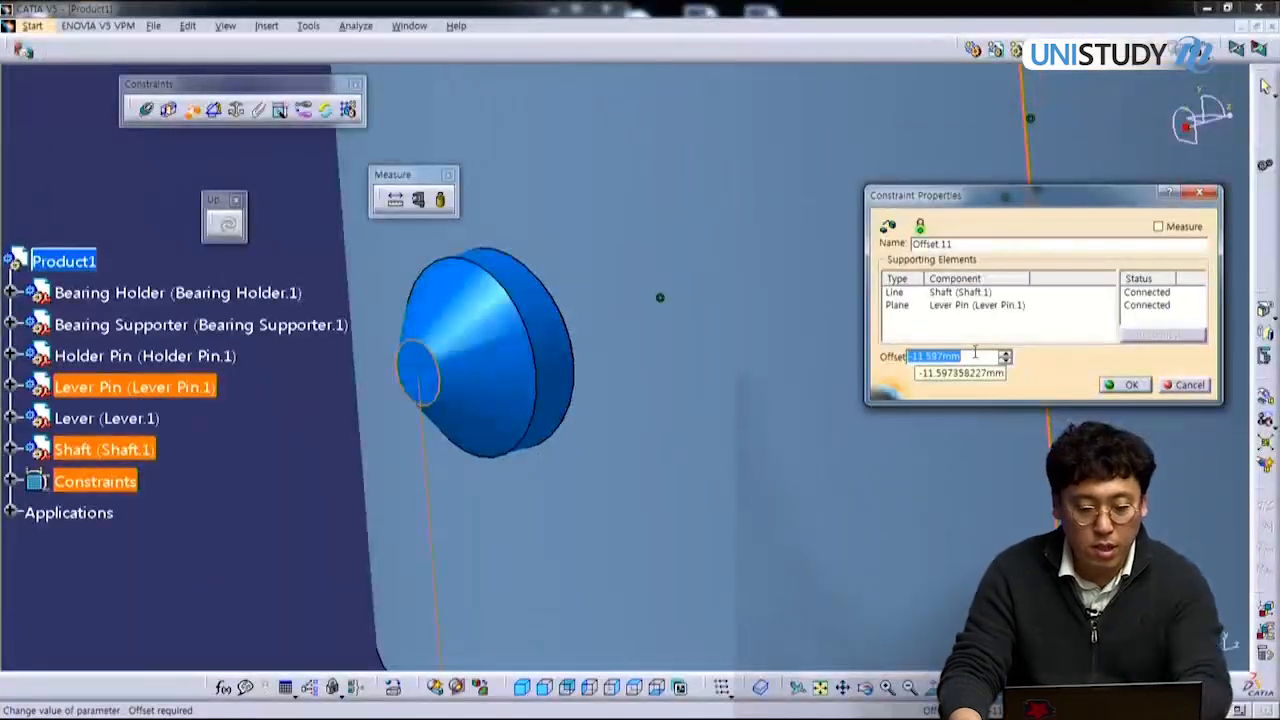
text(-11)
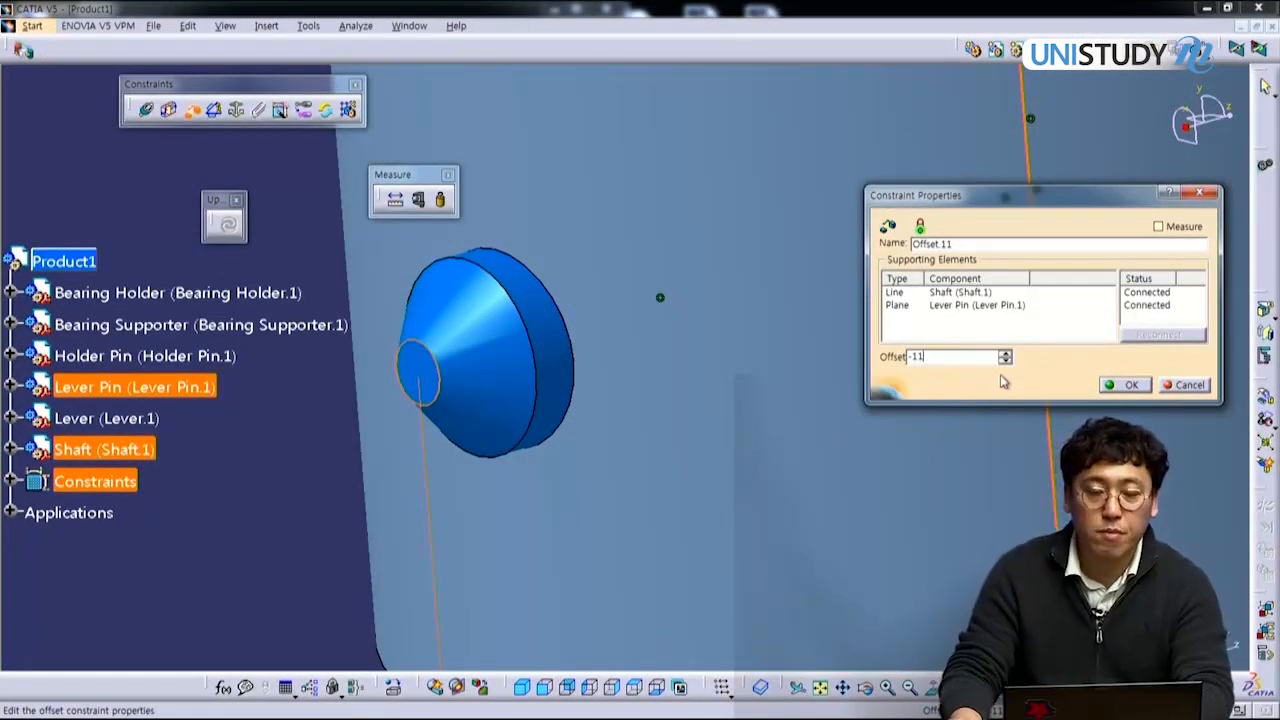
click(1125, 386)
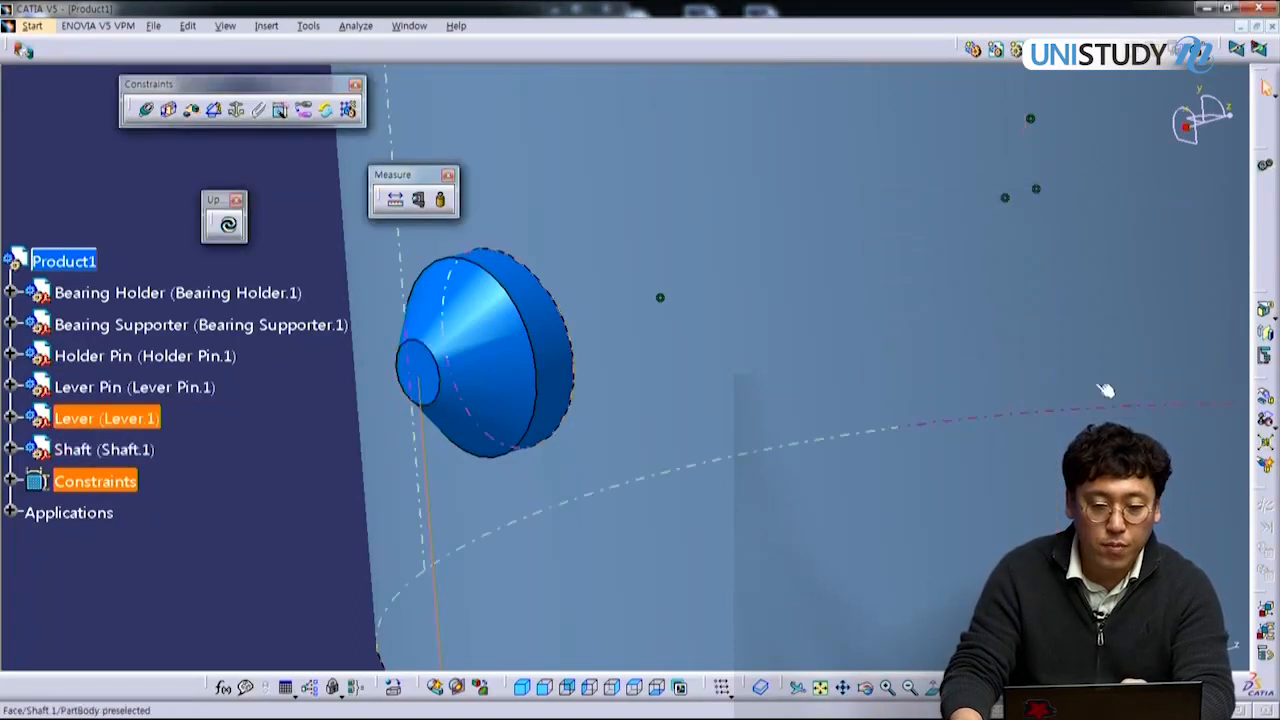
click(228, 226)
middle_drag(826, 377, 854, 589)
middle_drag(820, 445, 680, 314)
click(1112, 405)
middle_drag(898, 461, 958, 502)
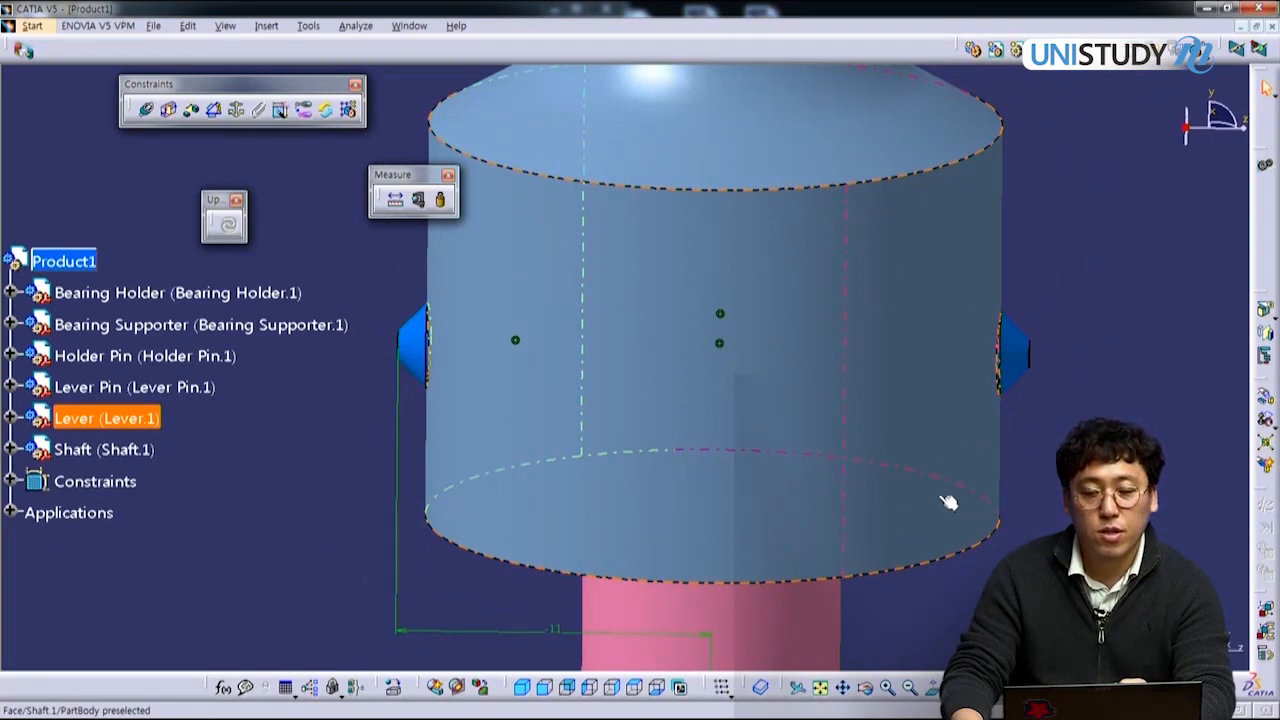
Step: Select the Lever, Lever Pin, Shaft and their constraints as a group, and compare its placement with the bearing assembly
middle_drag(1043, 418, 795, 449)
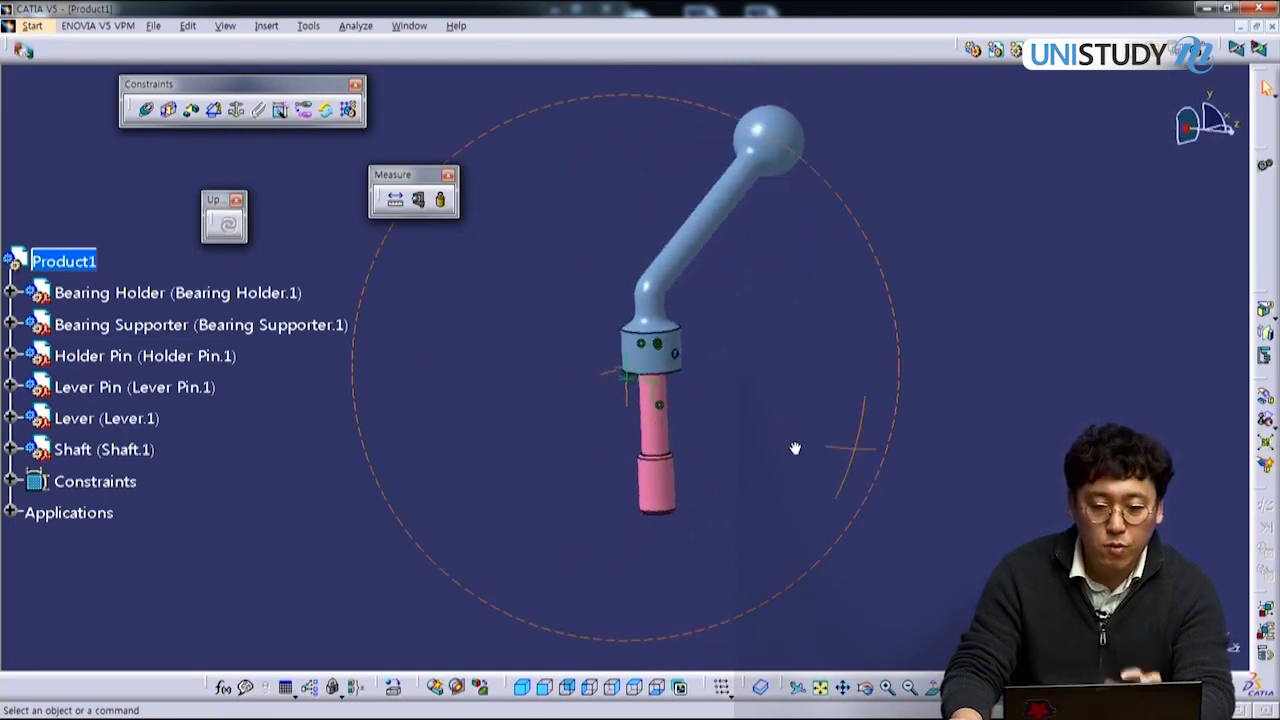
middle_drag(795, 450, 787, 404)
drag(872, 360, 614, 108)
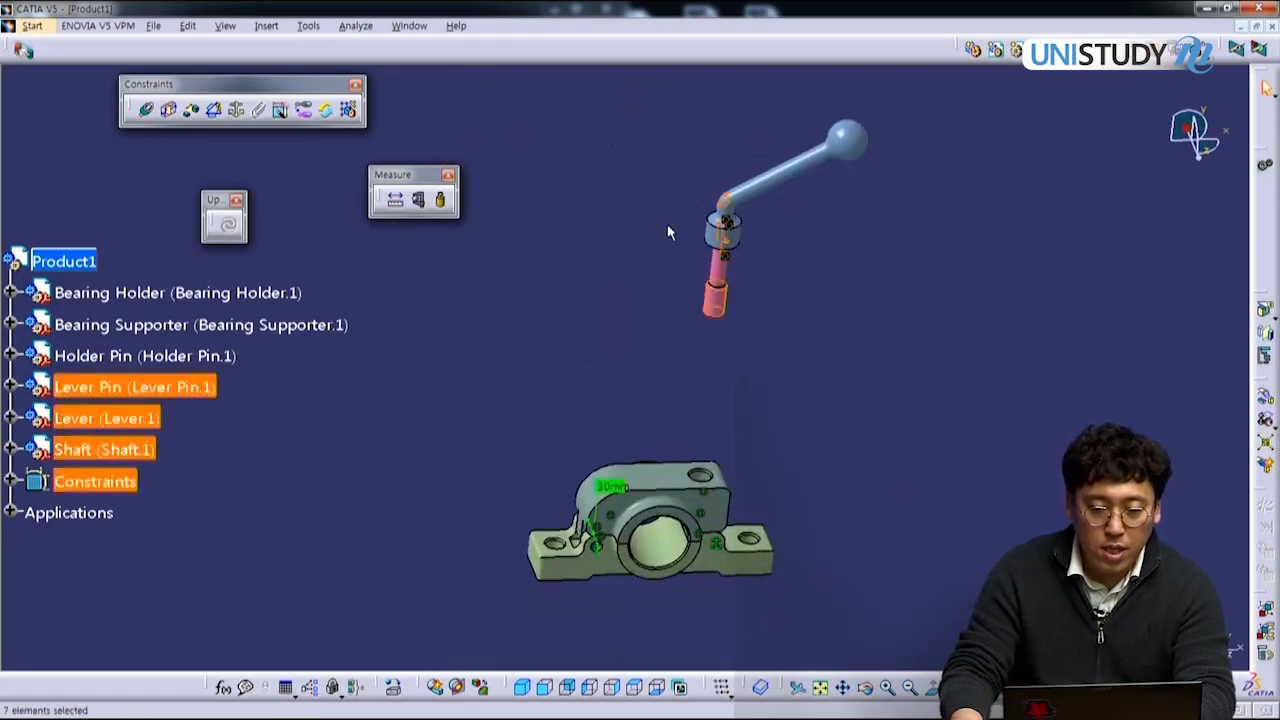
ctrl+click(716, 476)
click(873, 425)
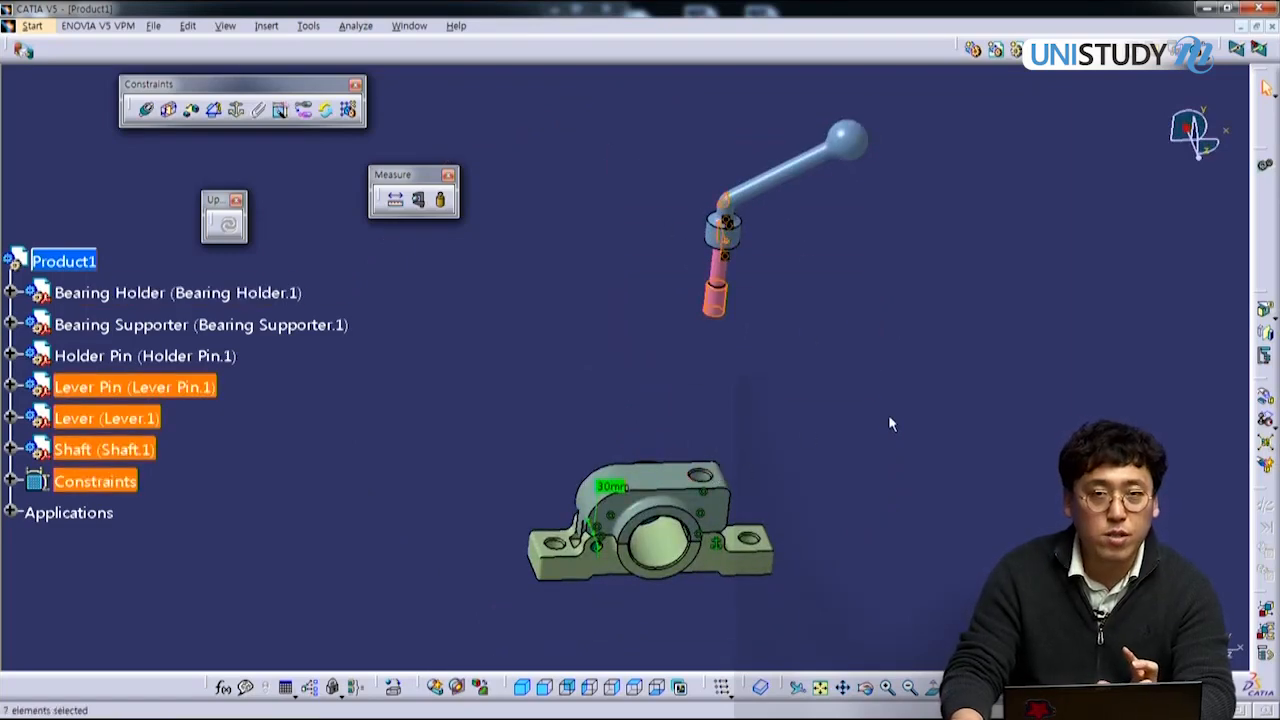
middle_drag(881, 411, 710, 323)
middle_drag(762, 270, 709, 340)
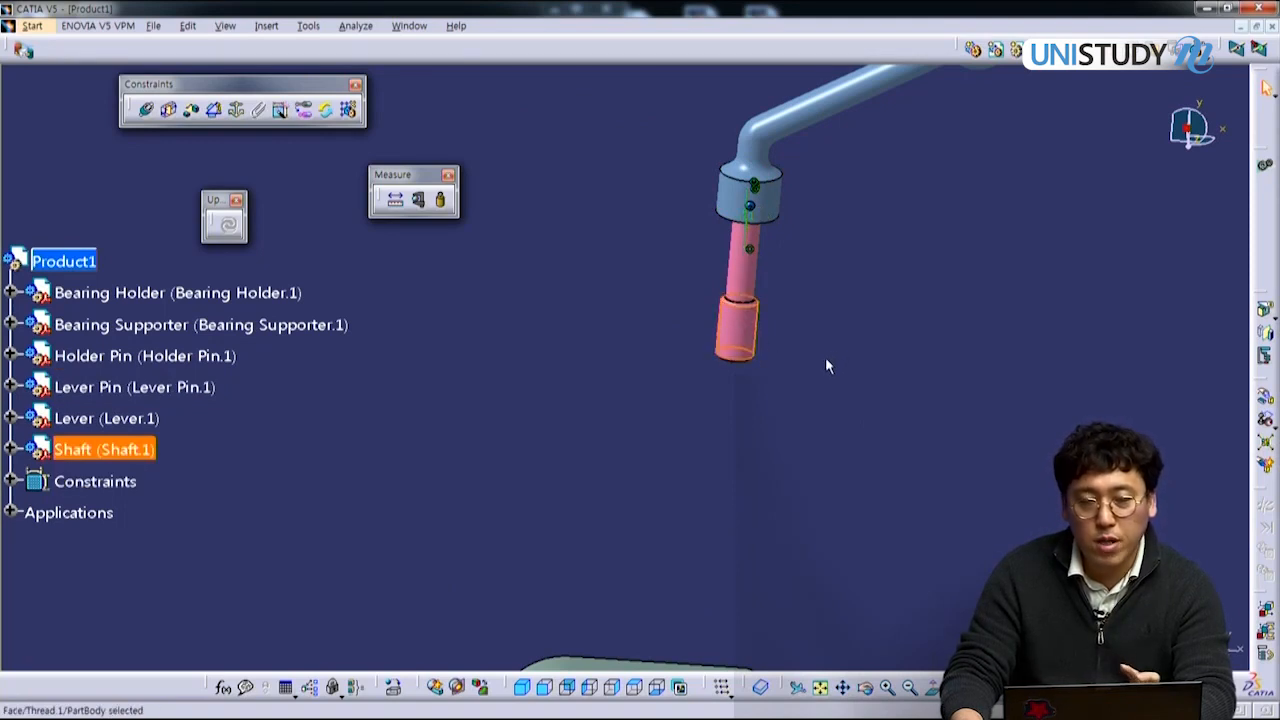
middle_drag(786, 460, 776, 297)
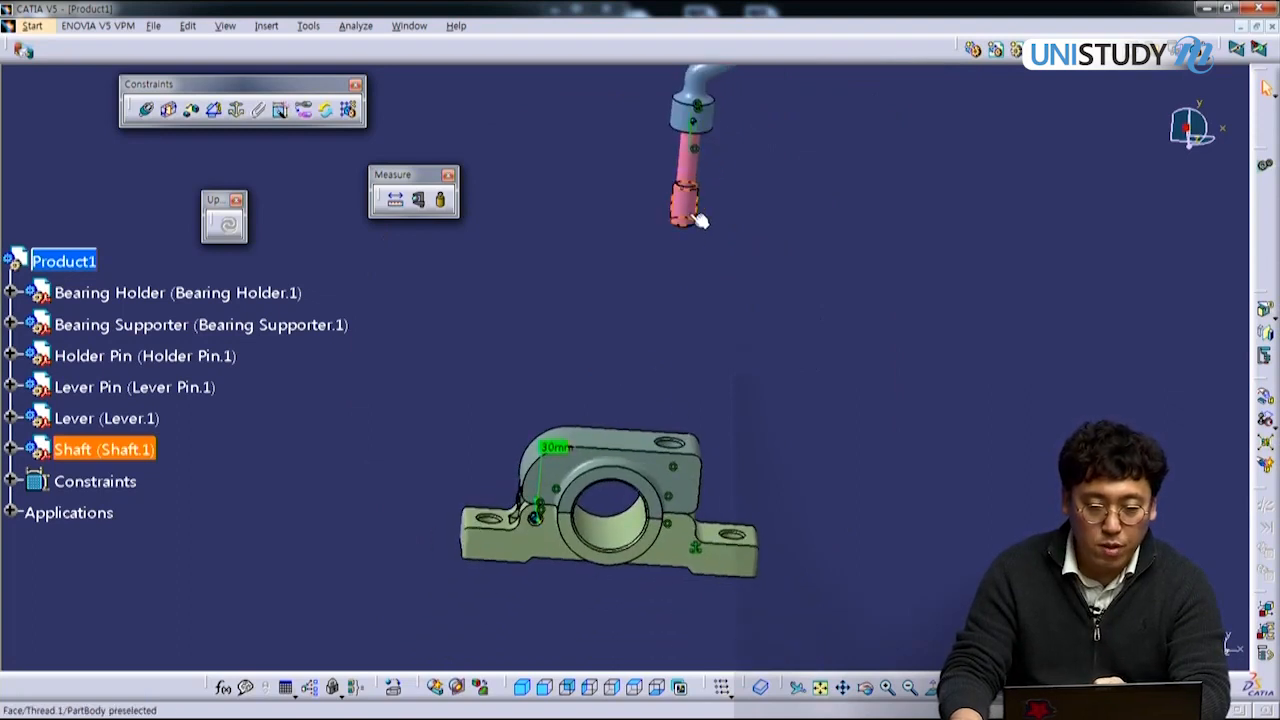
click(676, 433)
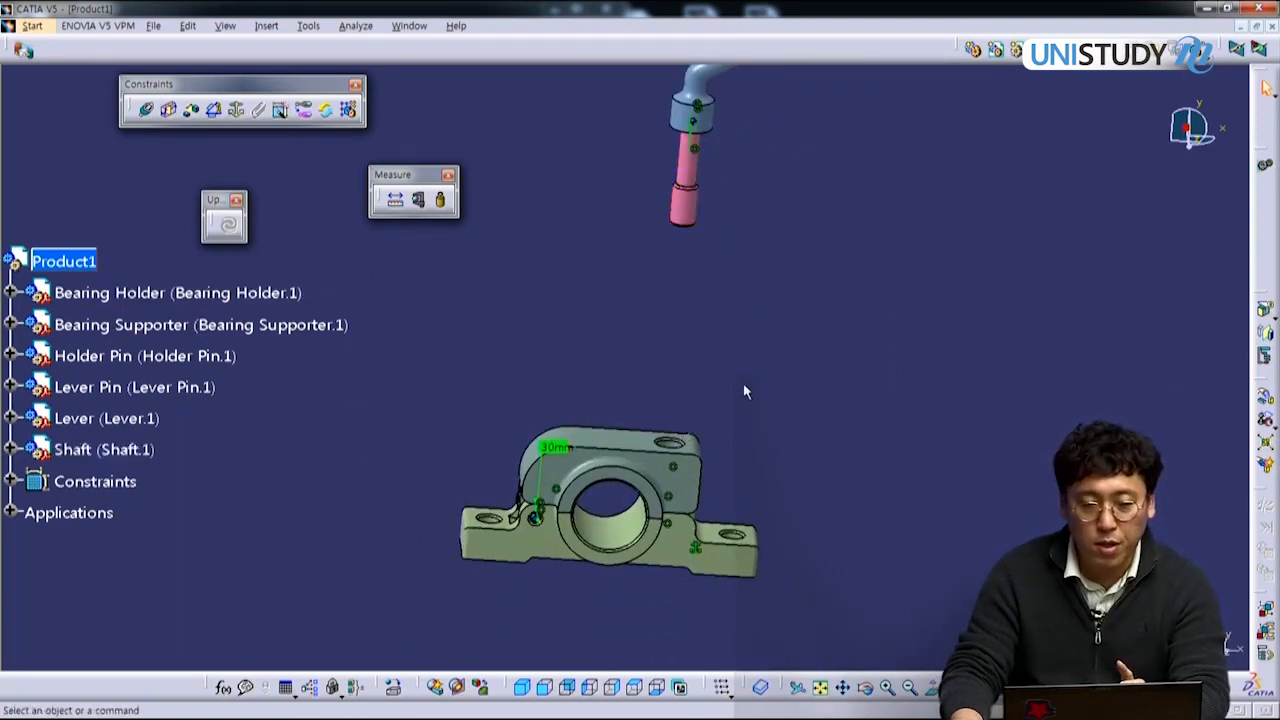
Step: Float the Move tools near the Constraints tools, dock the Measure tools, and start the Manipulation command
drag(1264, 390, 425, 165)
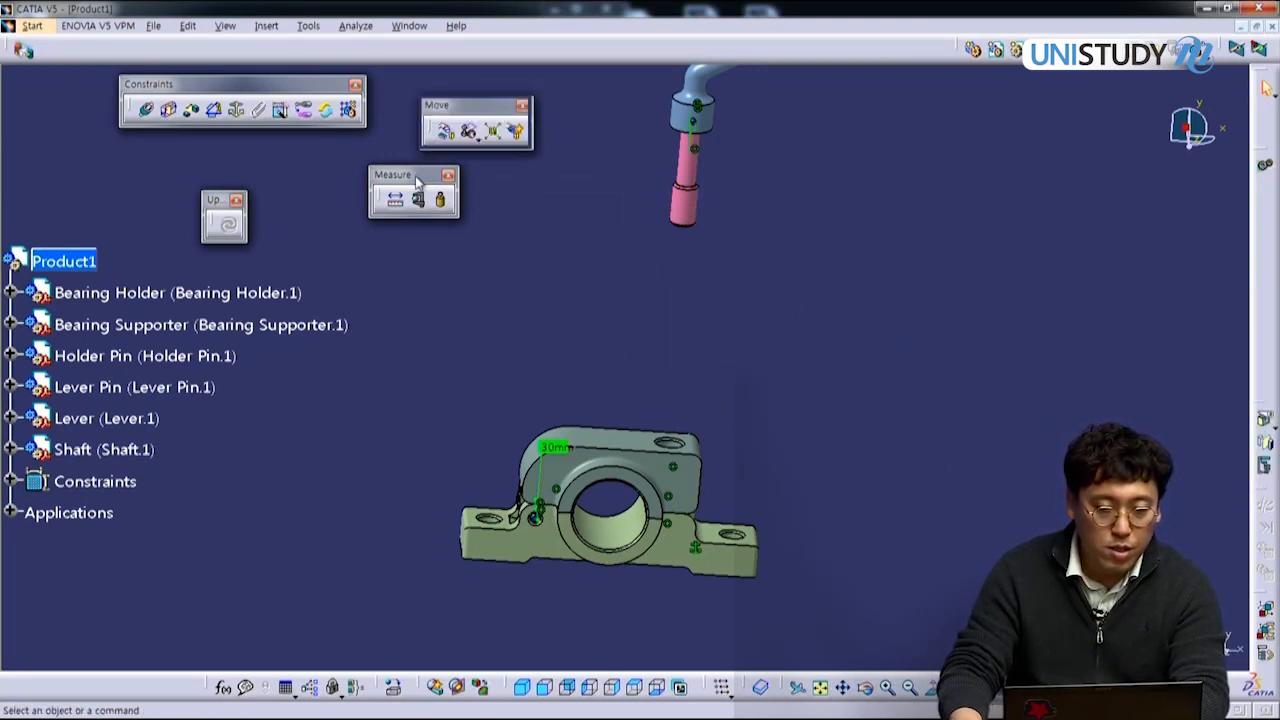
double_click(417, 180)
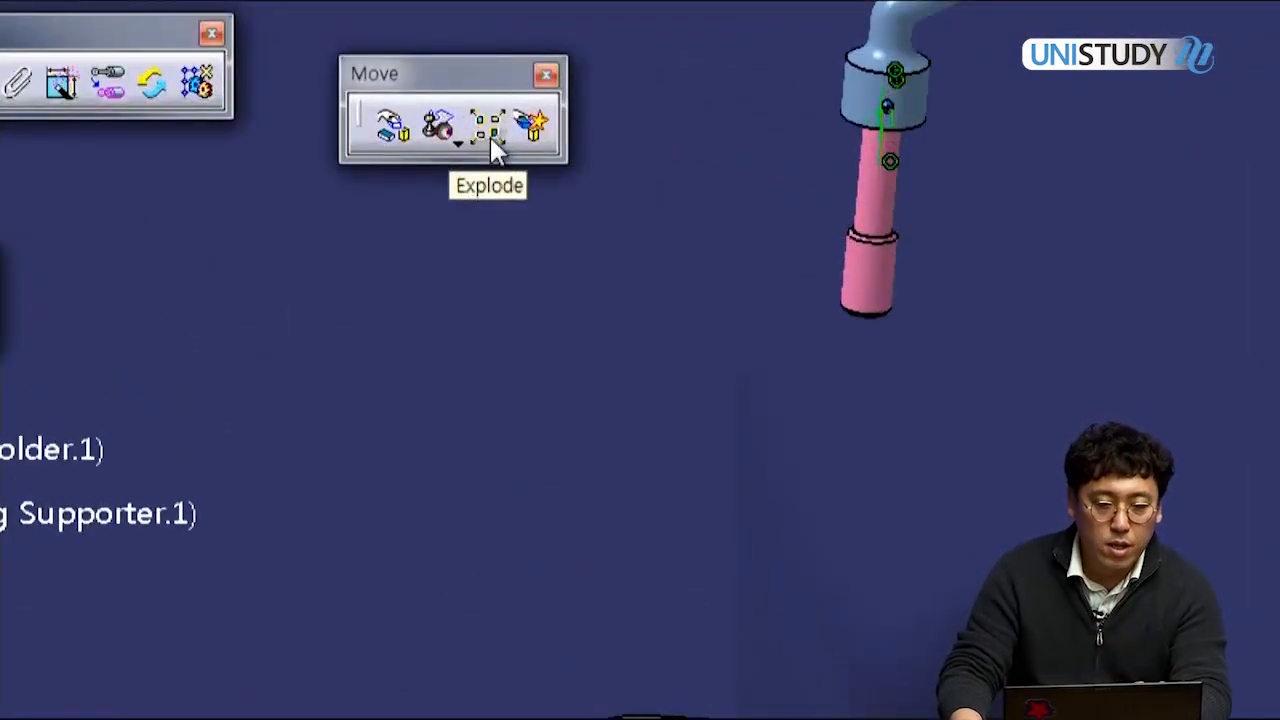
click(401, 141)
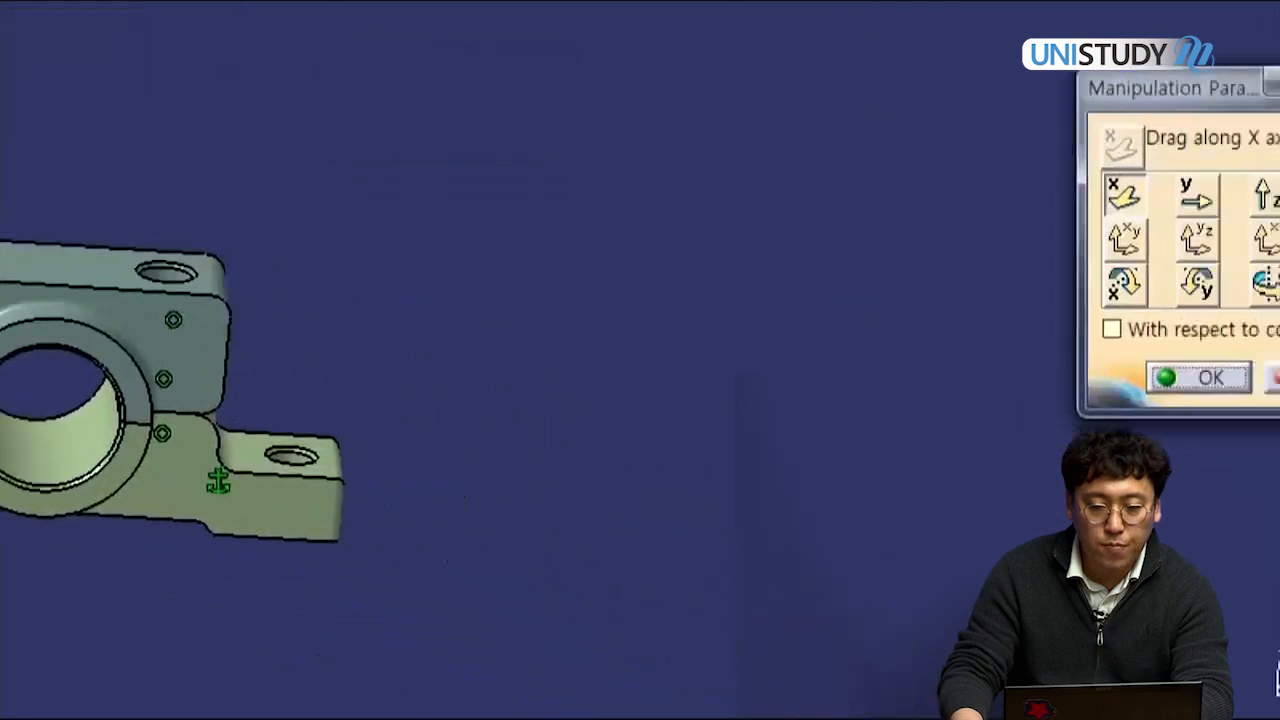
drag(1218, 95, 343, 129)
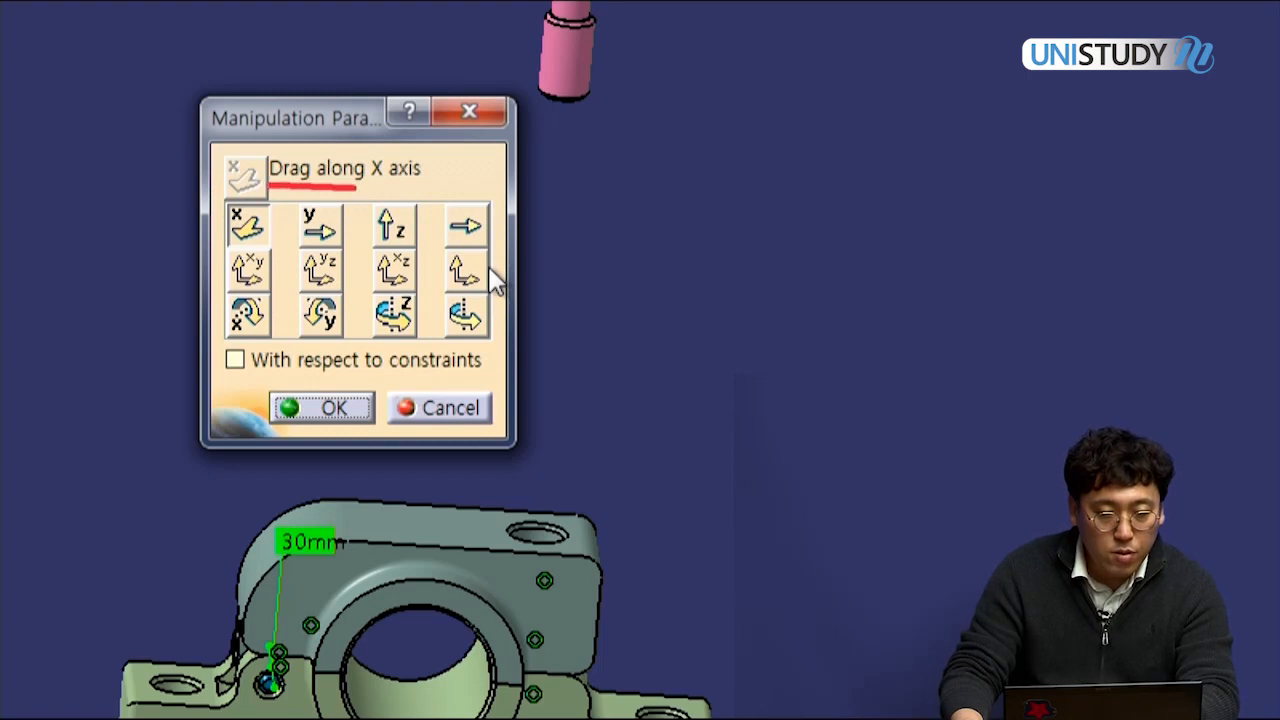
shift+drag(415, 190, 424, 185)
mouse_move(208, 198)
ctrl+mouse_down()
mouse_move(352, 247)
mouse_move(420, 246)
ctrl+mouse_up()
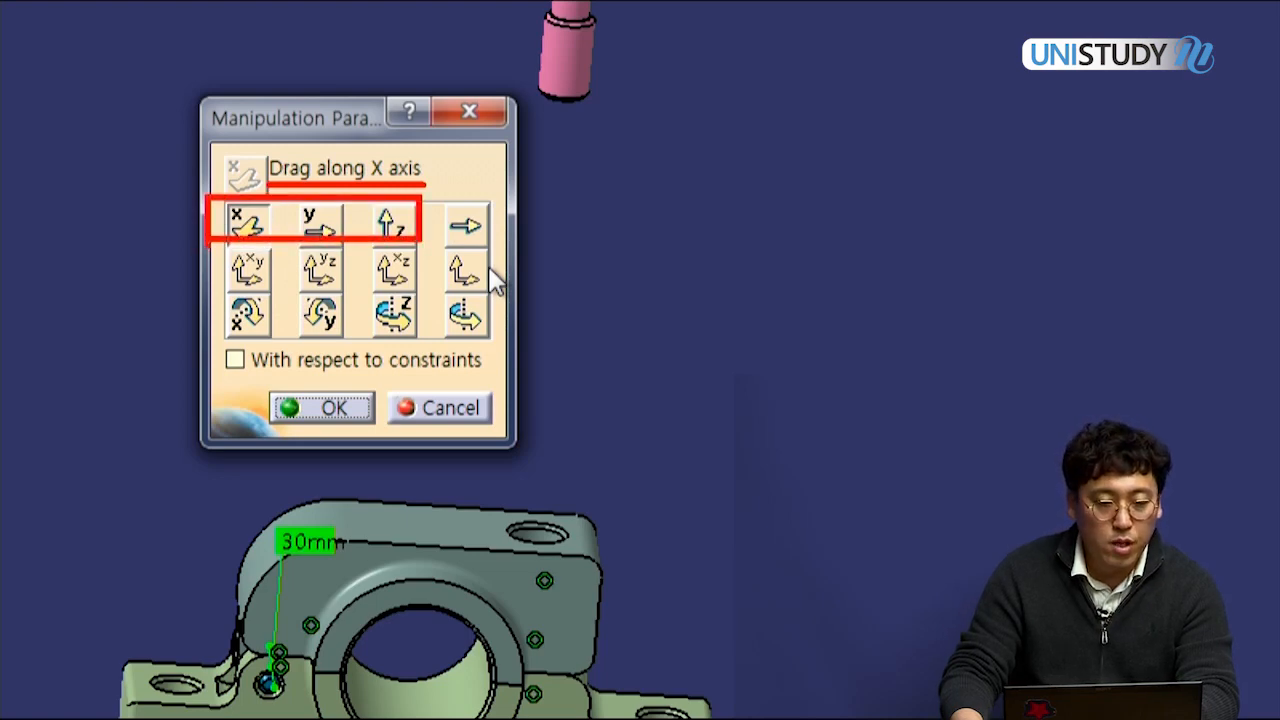
ctrl+drag(254, 280, 422, 288)
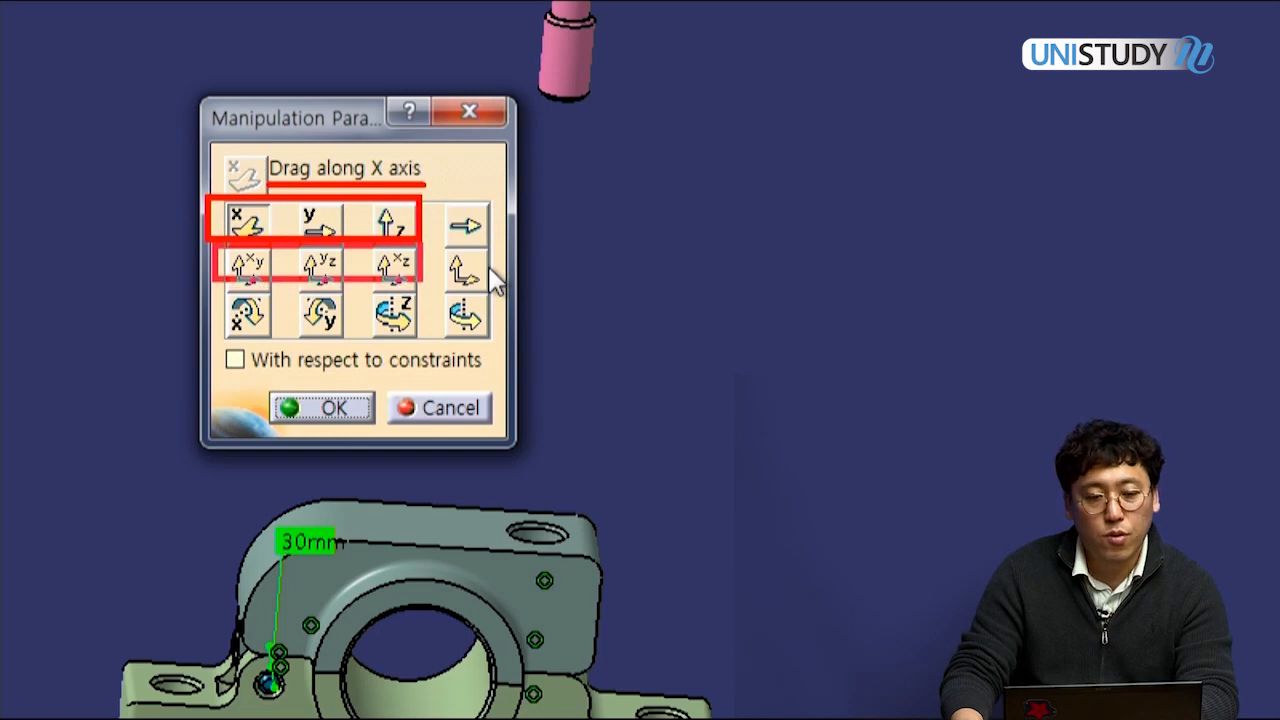
ctrl+drag(218, 297, 411, 336)
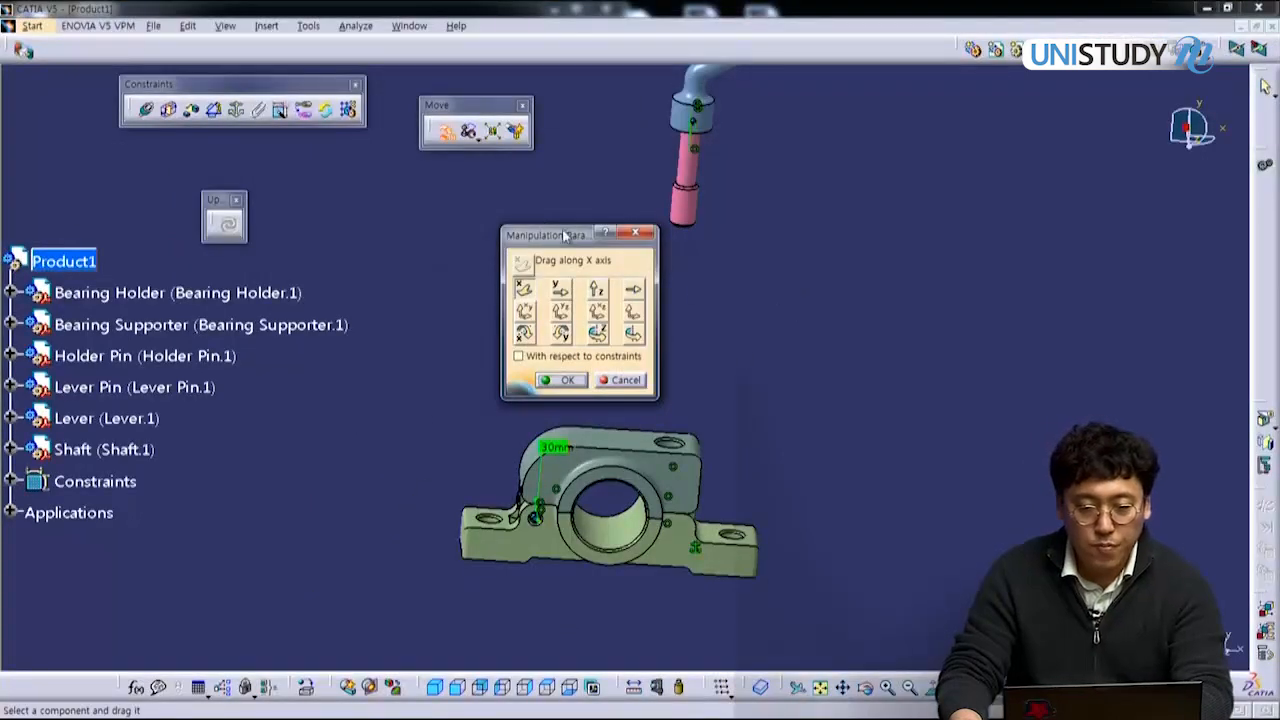
Step: Move the Shaft alone down the Y axis without respecting constraints, and update the assembly to restore its position
drag(565, 235, 475, 187)
middle_drag(686, 314, 709, 338)
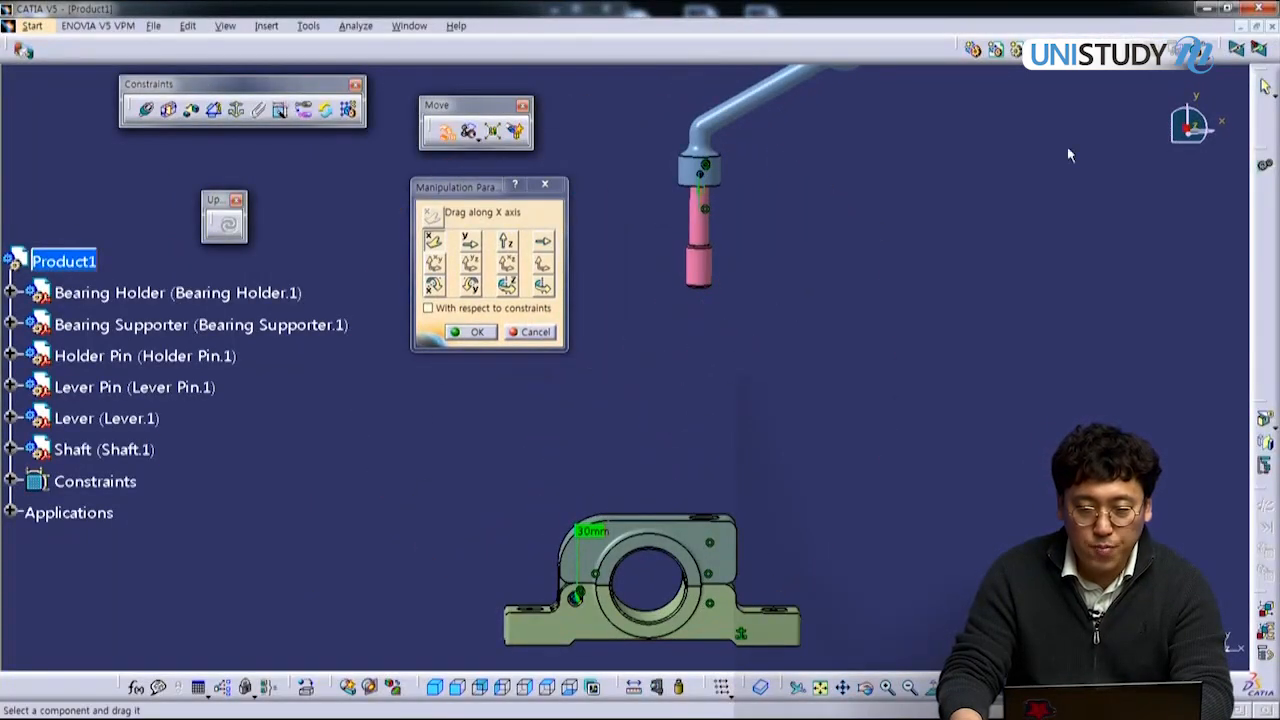
middle_drag(670, 338, 660, 384)
click(469, 241)
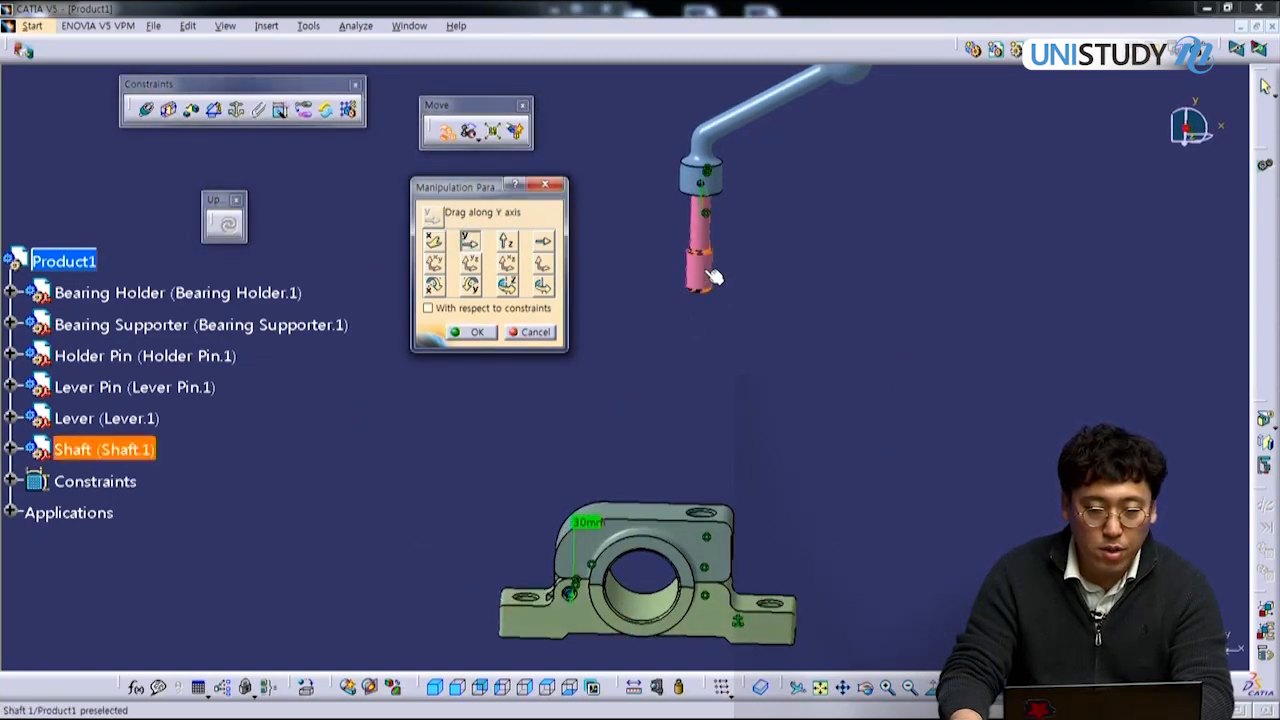
drag(712, 276, 712, 457)
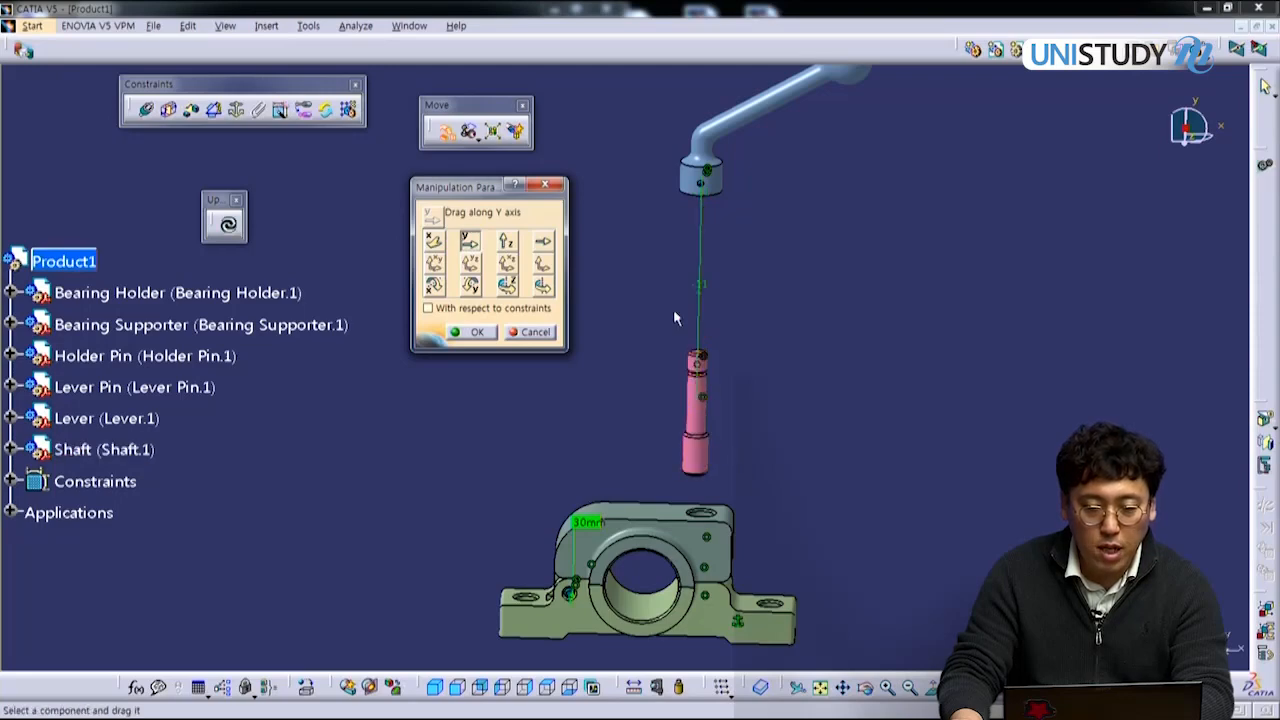
click(230, 227)
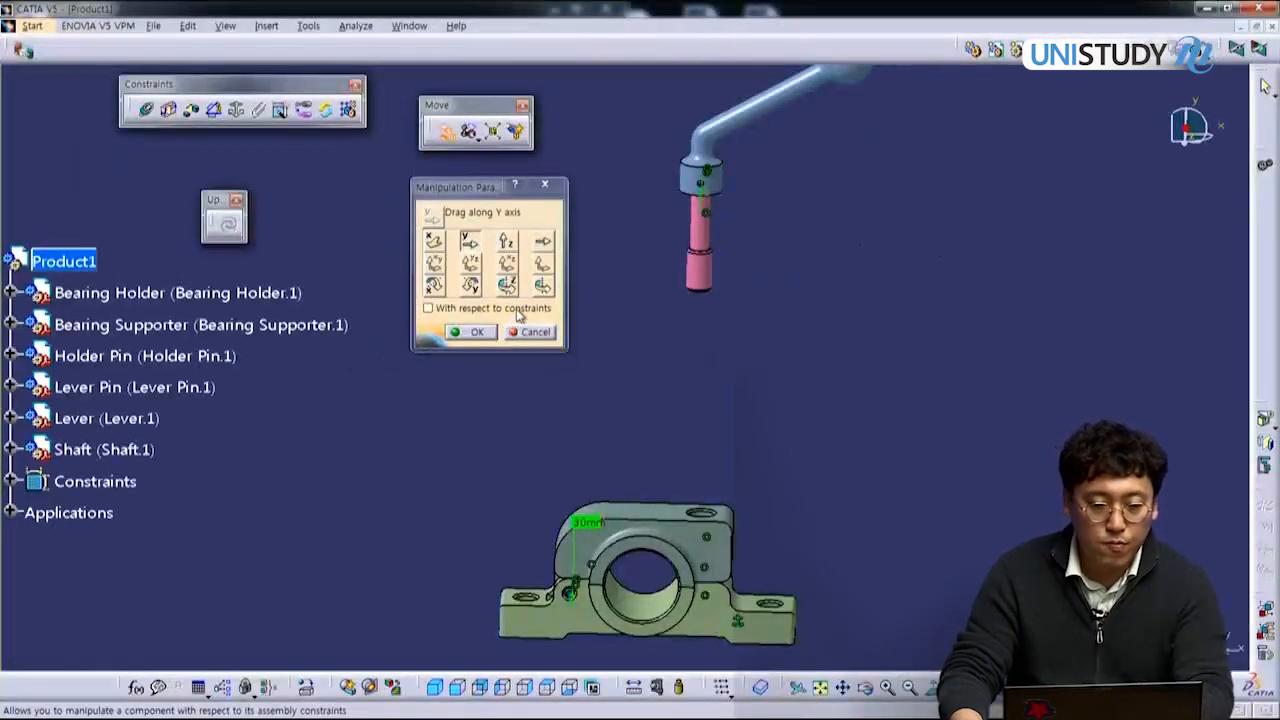
Step: Enable manipulation with respect to constraints, move the Shaft slightly down the Y axis, and try to move the Bearing Holder
click(517, 314)
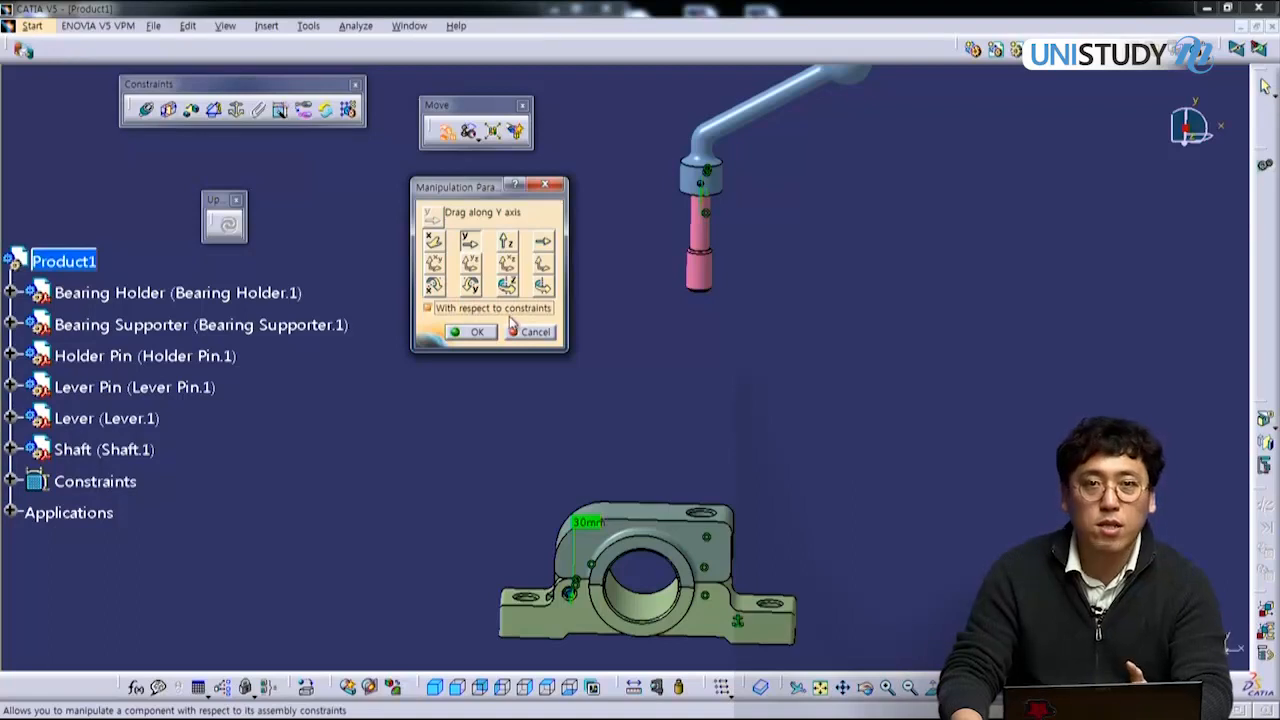
mouse_move(704, 278)
mouse_down()
mouse_move(698, 425)
mouse_move(698, 287)
mouse_move(700, 400)
mouse_move(698, 301)
mouse_up()
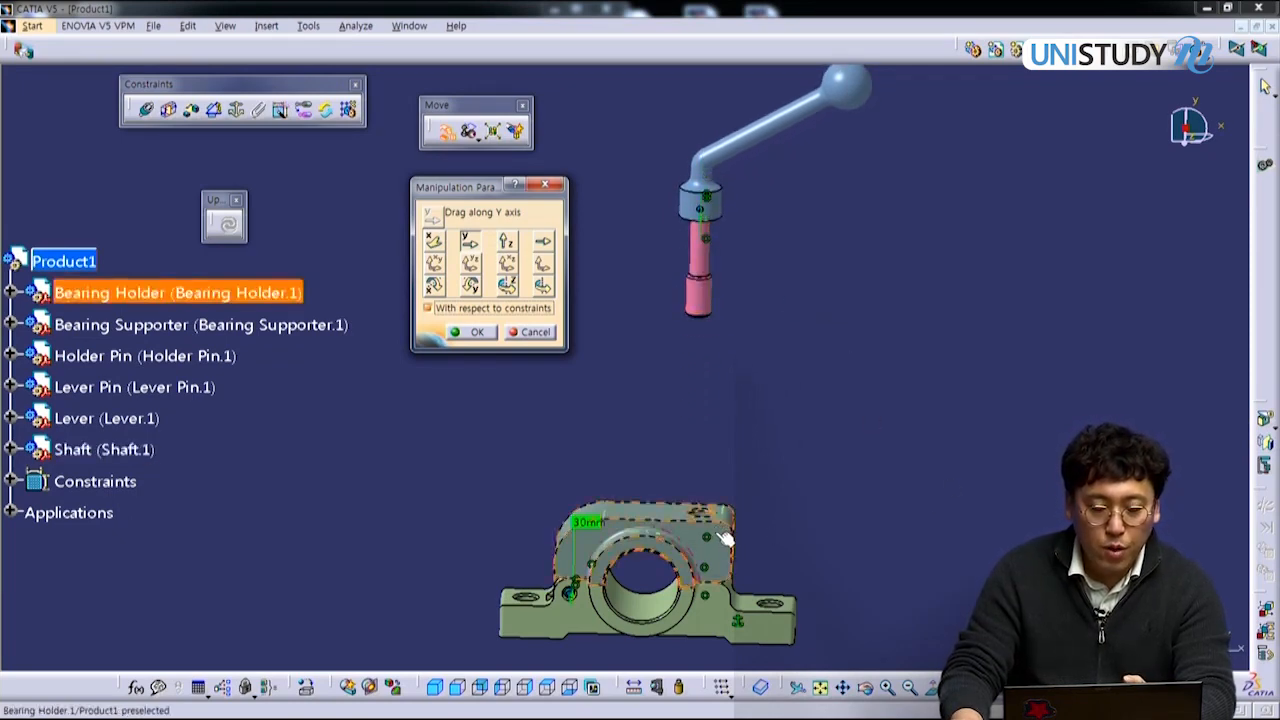
mouse_move(725, 538)
mouse_down()
mouse_move(716, 530)
mouse_move(737, 536)
mouse_up()
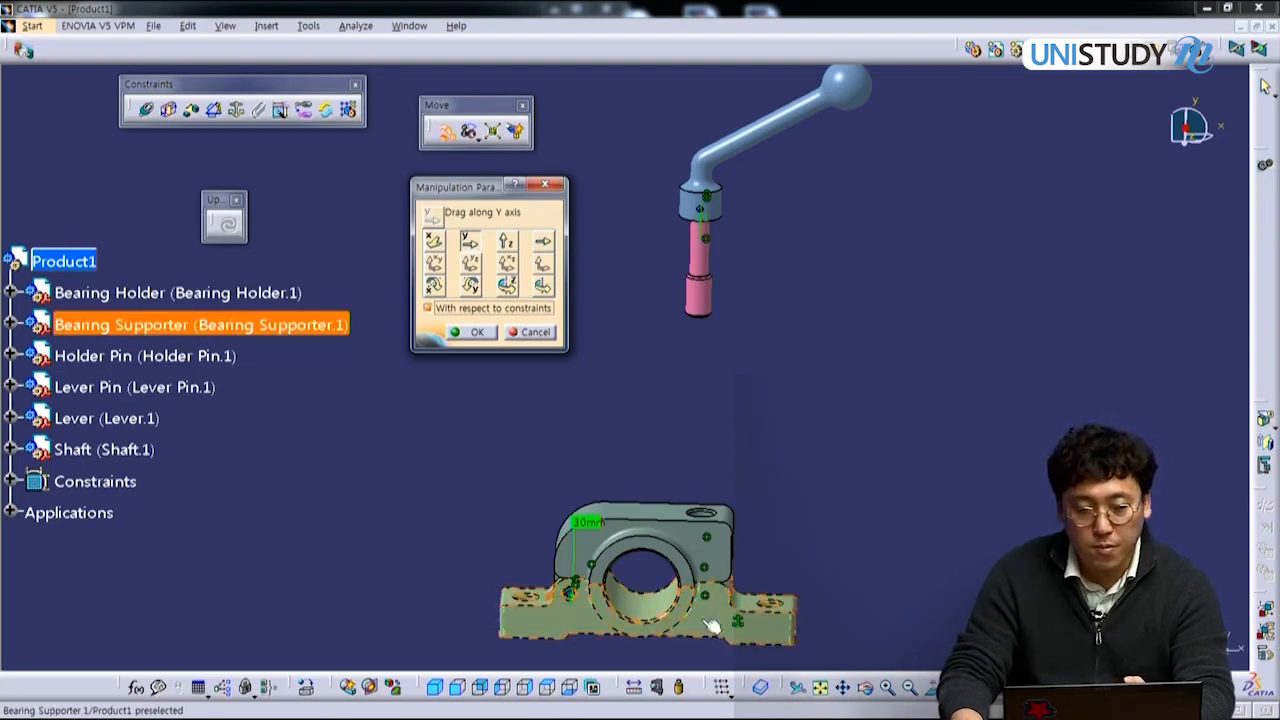
Step: With constraints respected, move the Shaft along the Y axis and in the XY plane, and rotate the Lever around the Y axis
drag(702, 302, 696, 350)
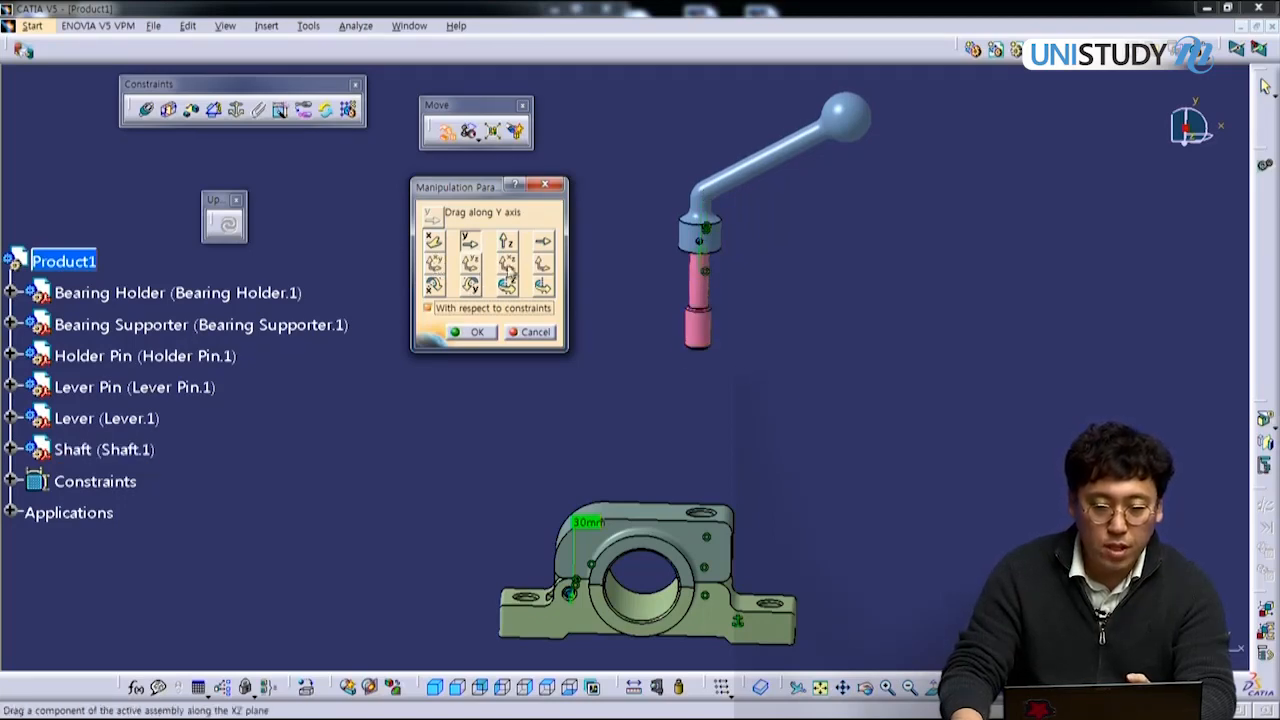
click(433, 262)
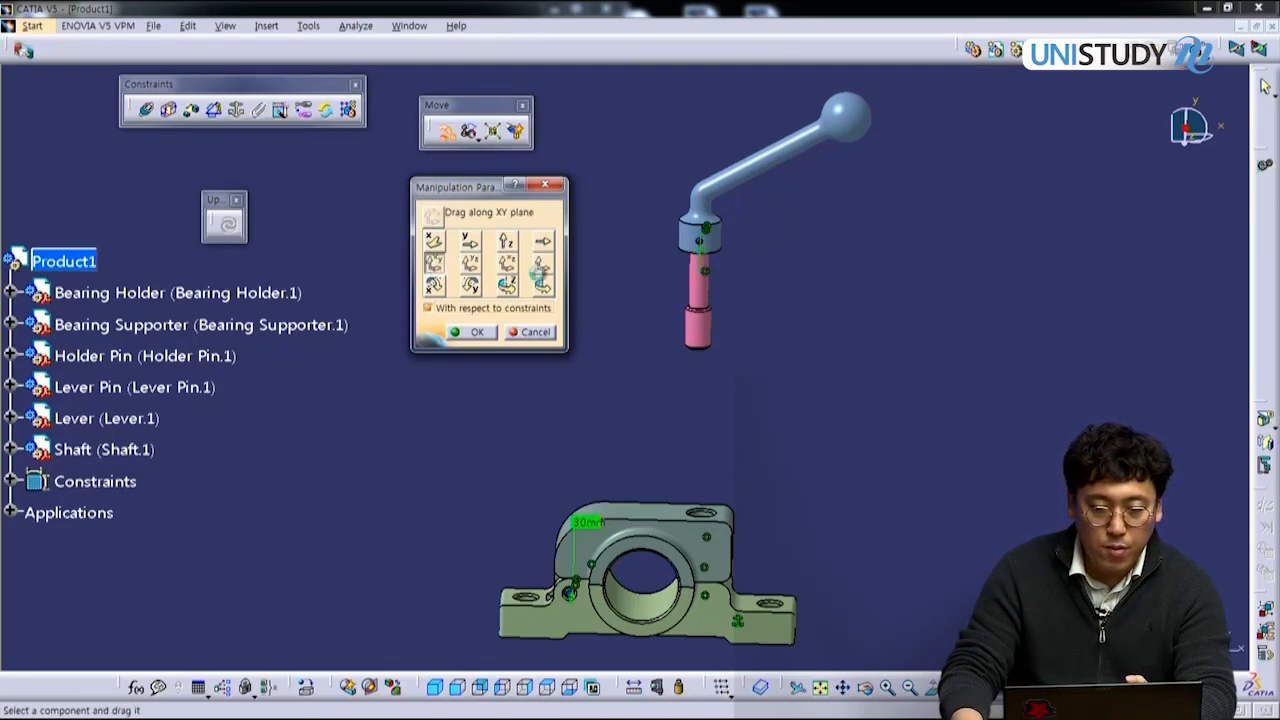
mouse_move(700, 333)
mouse_down()
mouse_move(846, 350)
mouse_move(737, 240)
mouse_move(703, 345)
mouse_move(690, 316)
mouse_up()
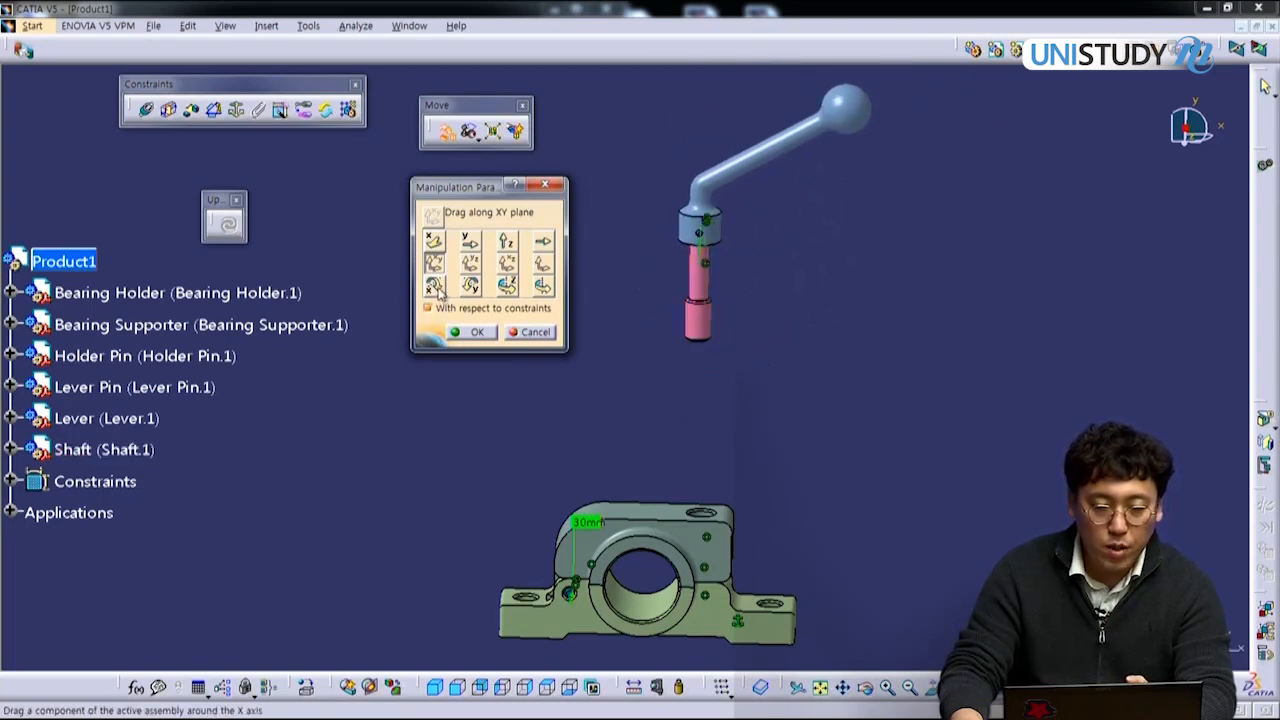
click(470, 285)
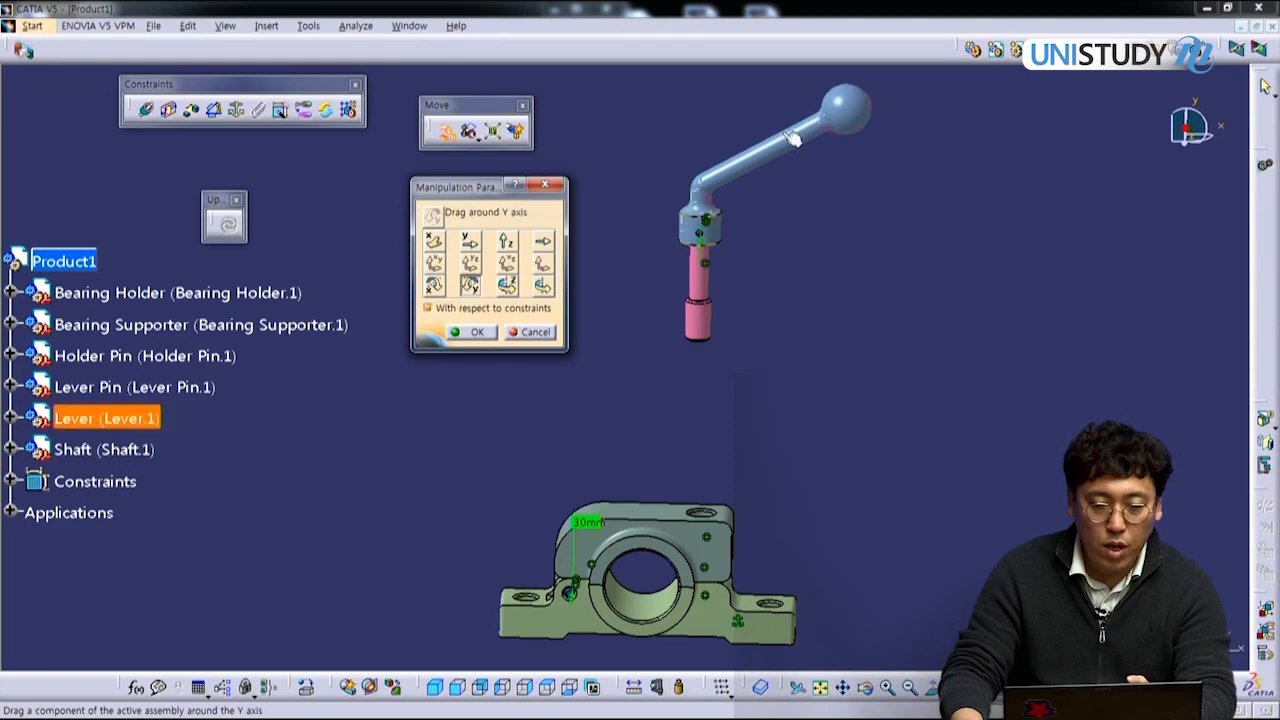
drag(827, 126, 1063, 180)
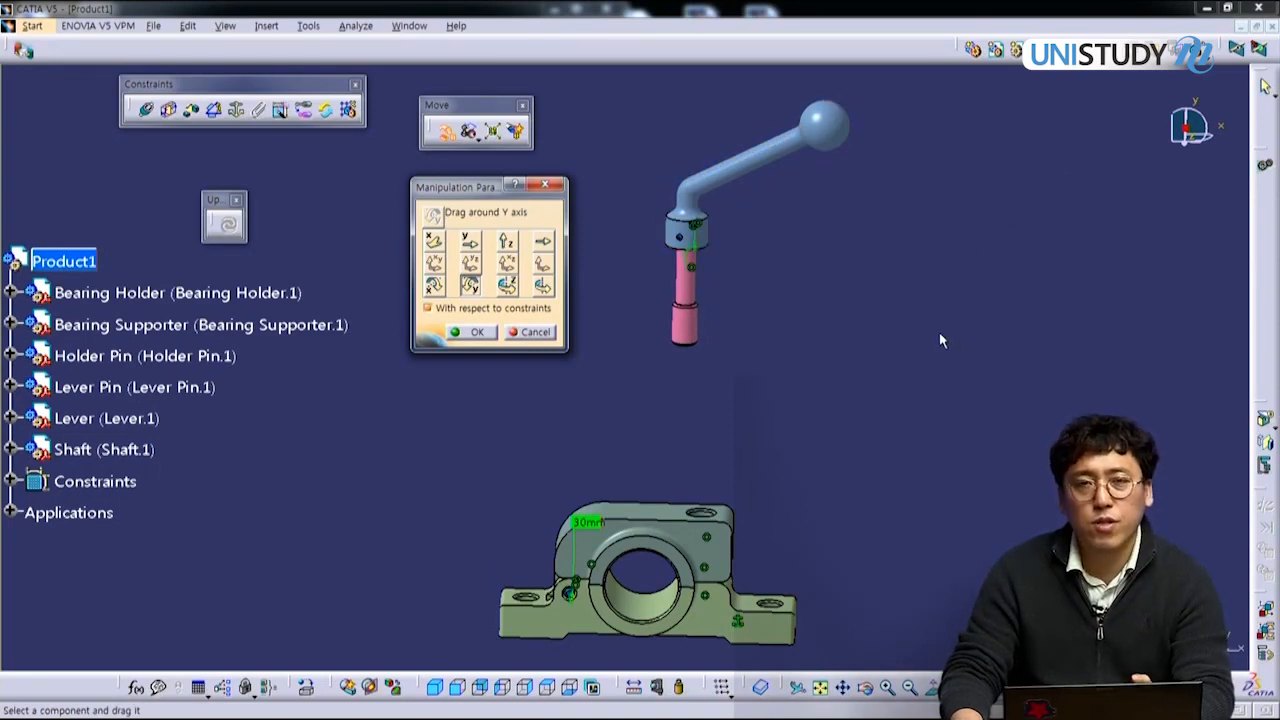
Step: Try out dragging along any axis, using the Shaft's axis and the Lever arm's axis as the direction
click(543, 242)
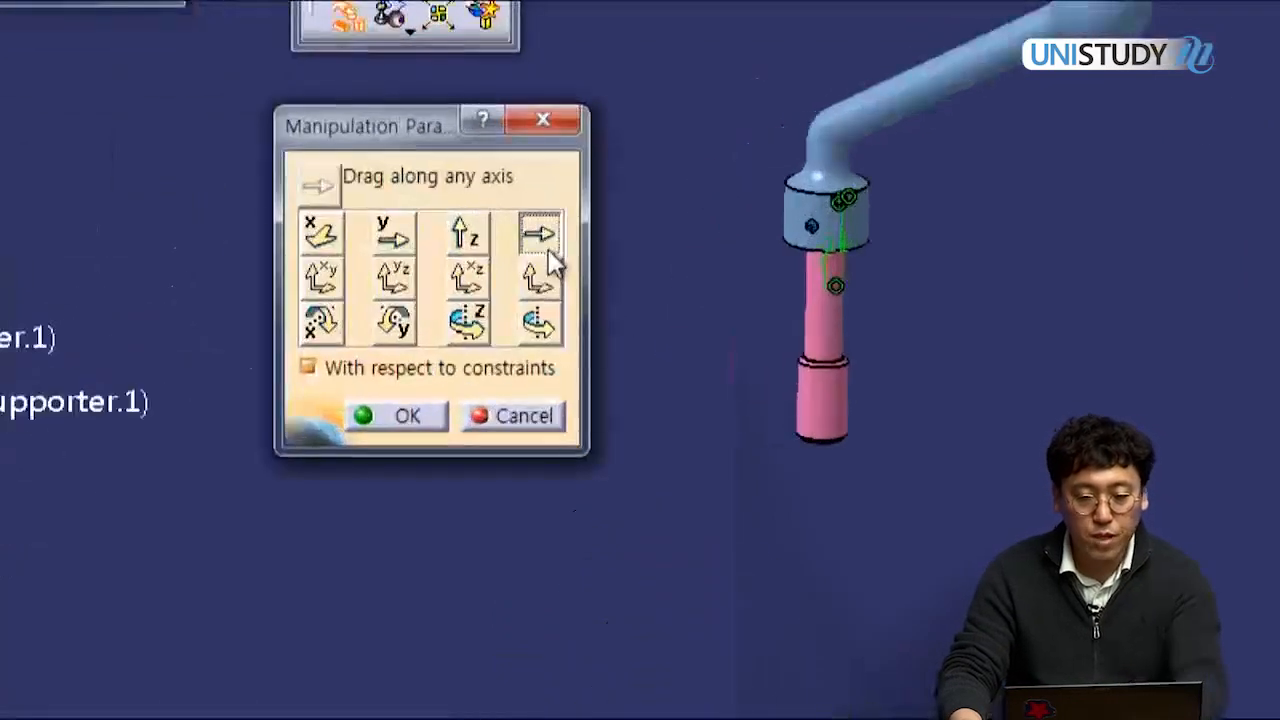
click(686, 295)
middle_drag(807, 288, 741, 368)
drag(850, 400, 910, 382)
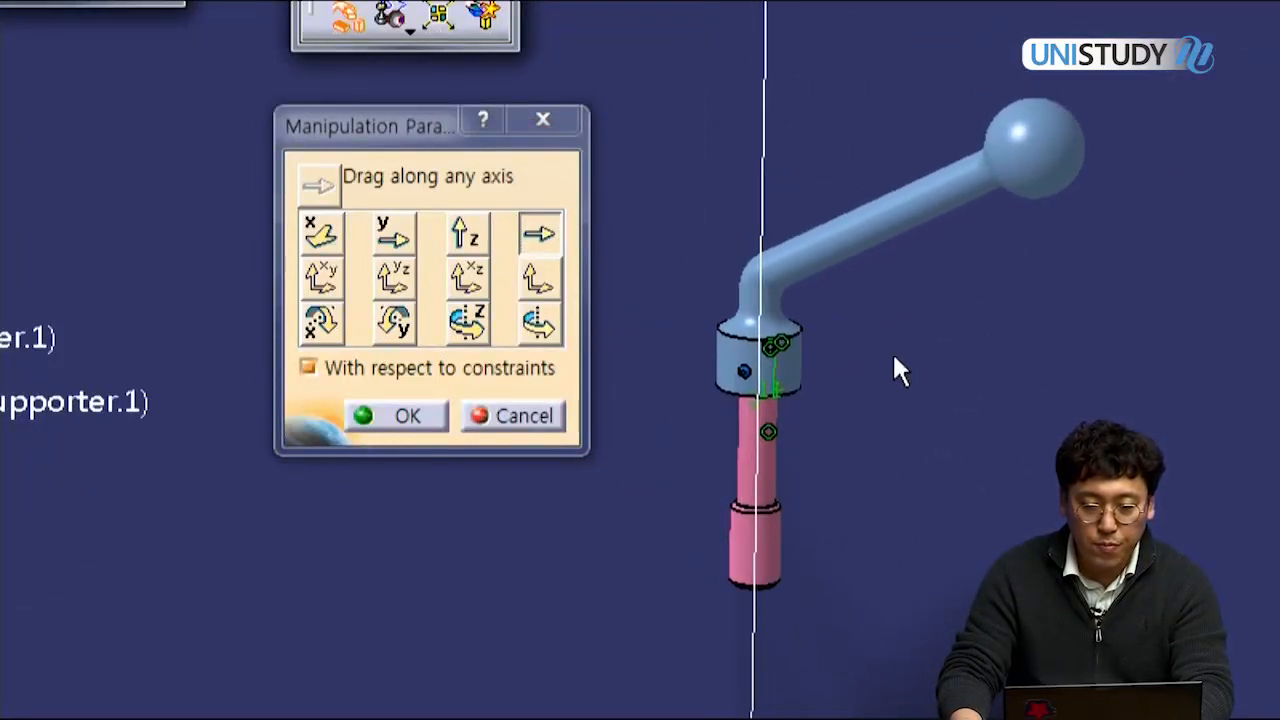
click(845, 258)
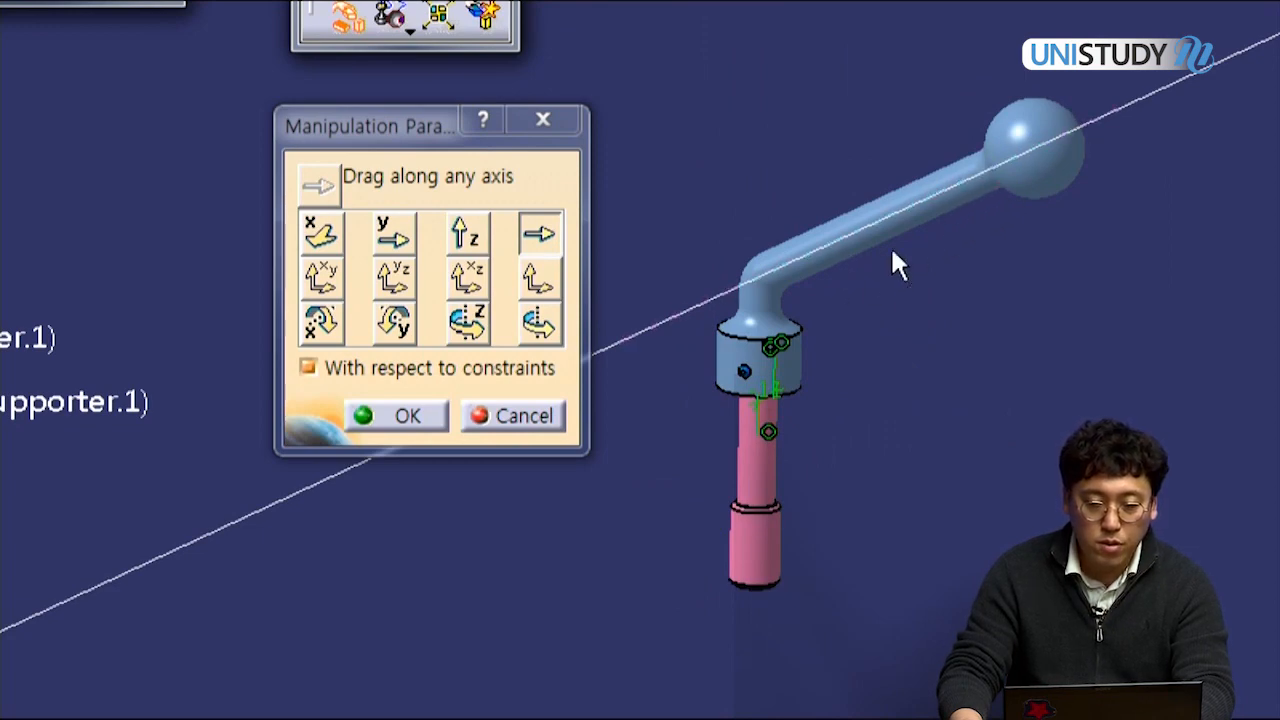
click(769, 558)
click(879, 226)
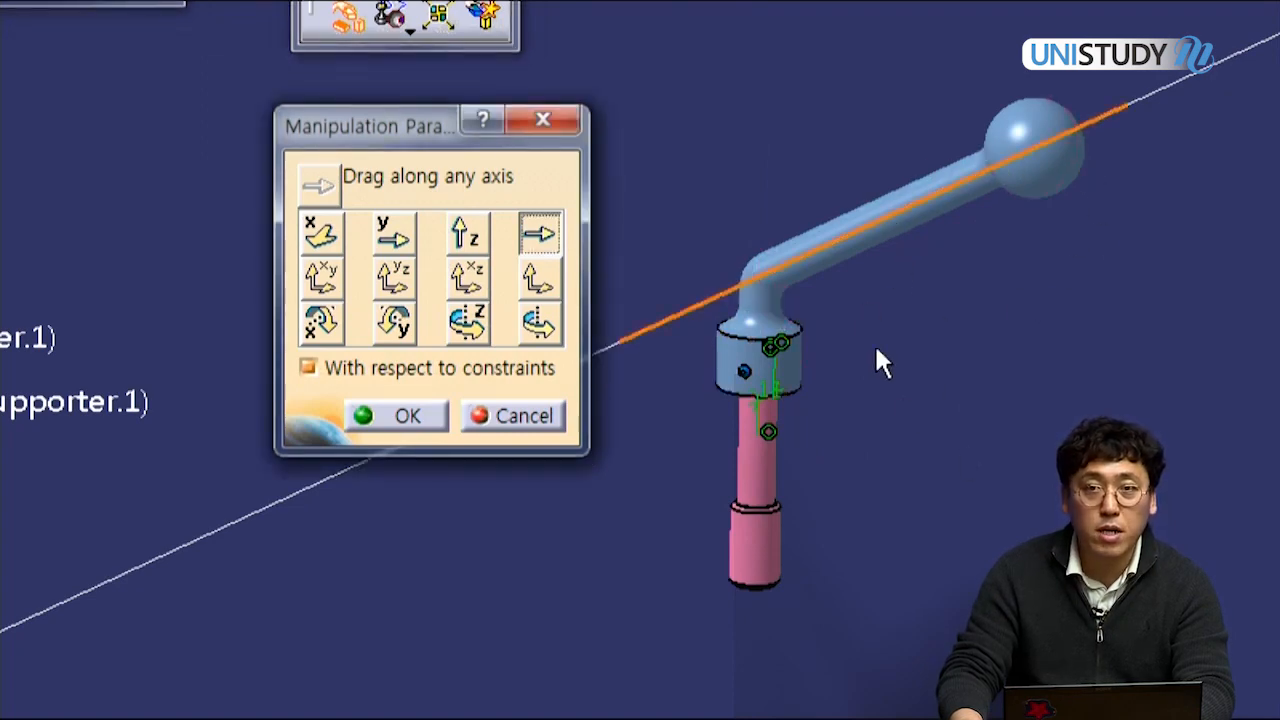
drag(1088, 183, 1065, 149)
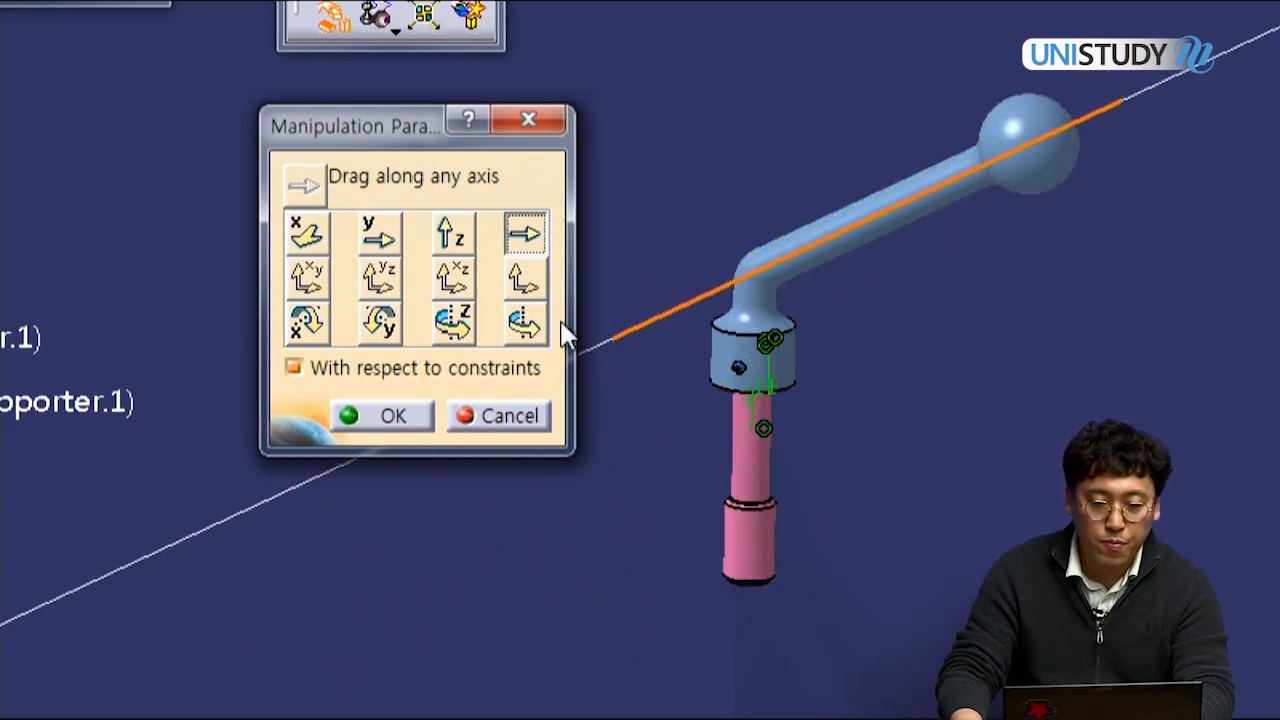
Step: Rotate the Lever around the Shaft's axis with constraints respected
click(525, 322)
click(756, 470)
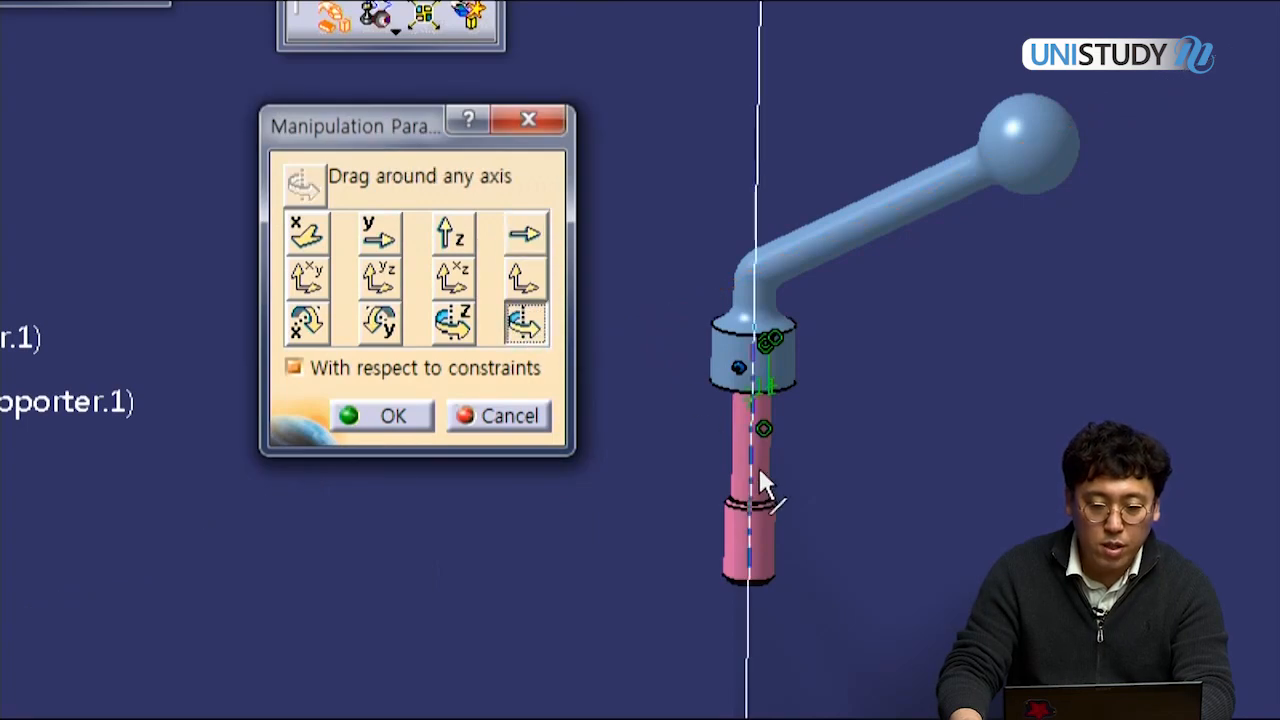
drag(1057, 137, 996, 227)
drag(901, 275, 1020, 200)
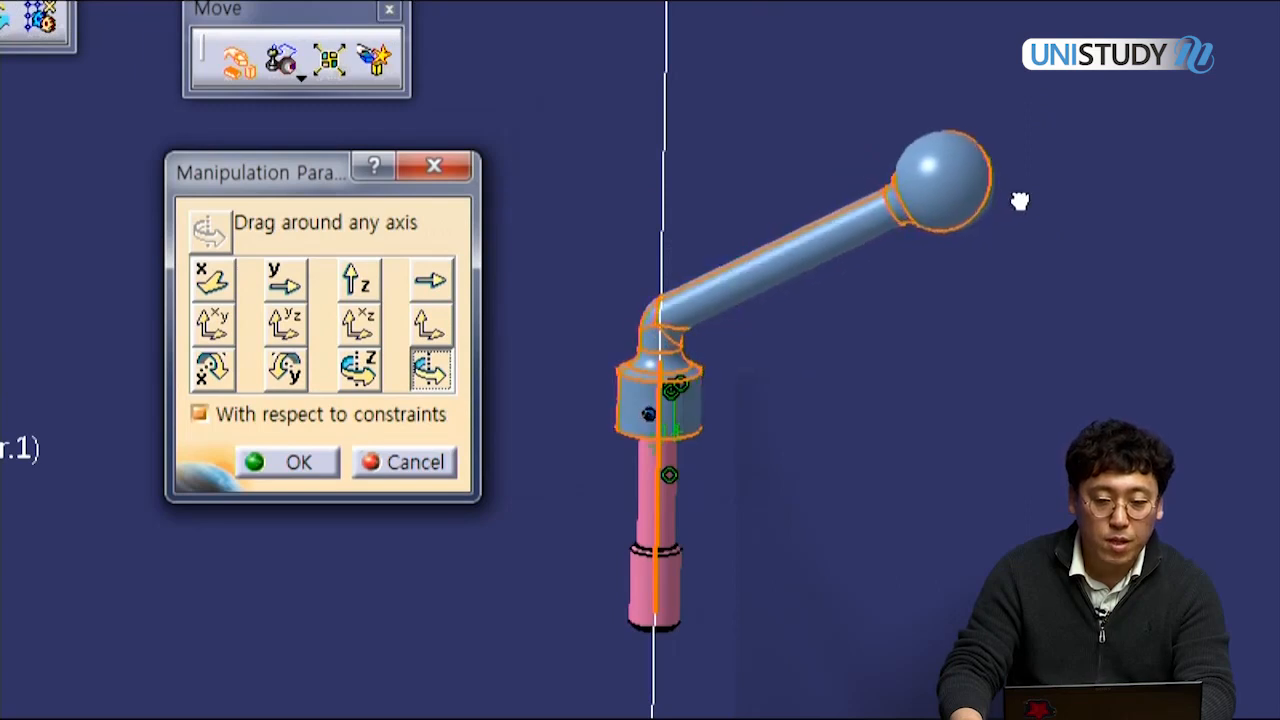
Step: Move the lever group down along the Shaft's axis until it sits just above the Bearing Holder, and finish the manipulation
click(428, 328)
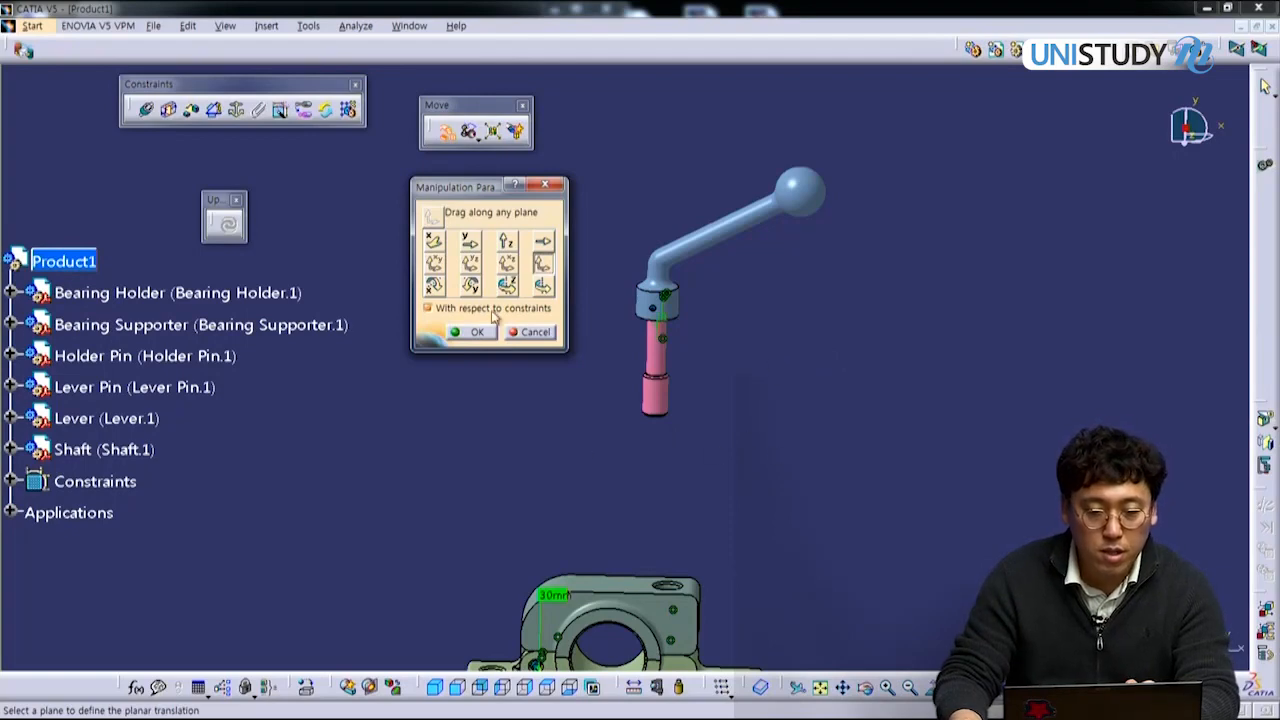
click(542, 241)
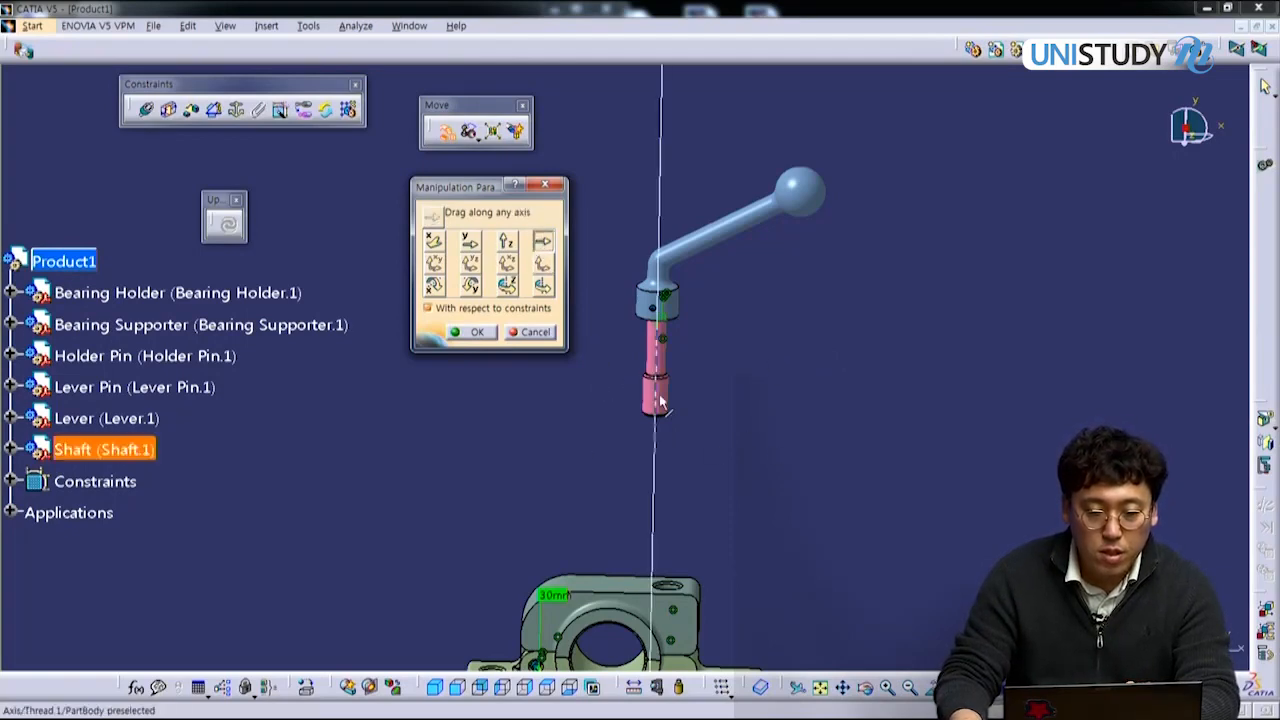
drag(660, 402, 656, 555)
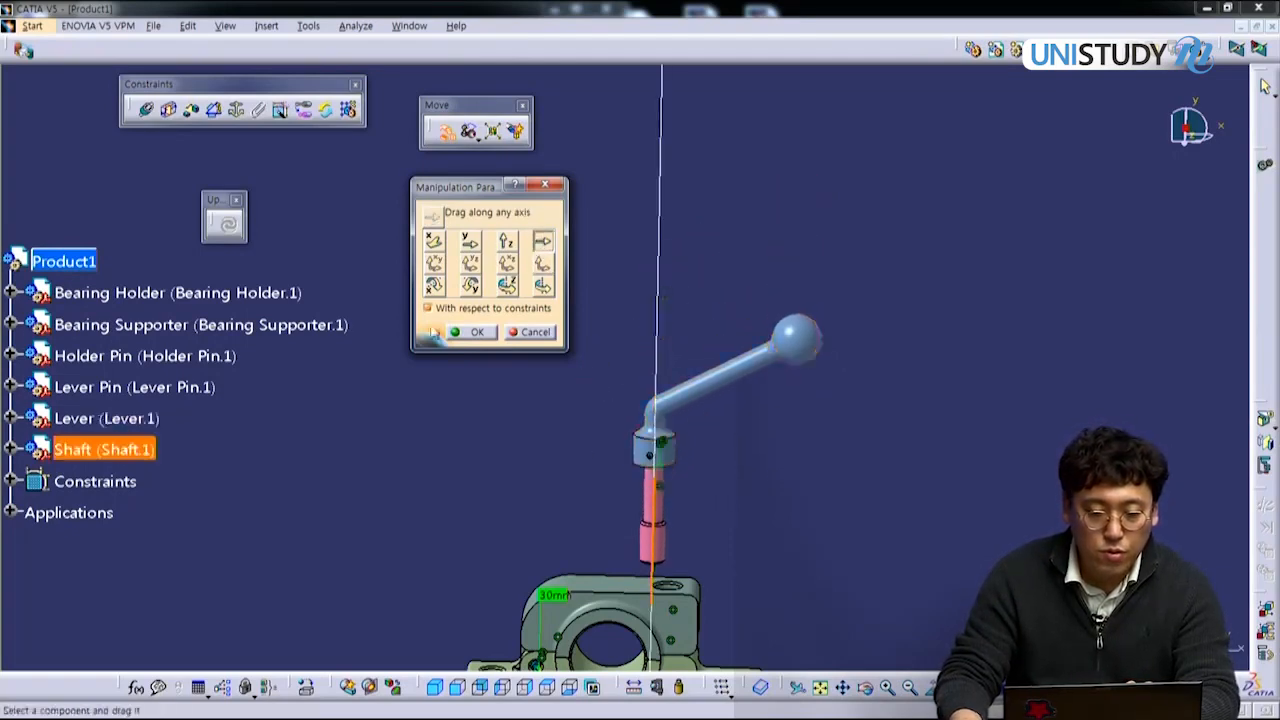
click(479, 334)
Step: Compare the Shaft's lower cylinder up close with the chamfered hole in the top face of the Bearing Holder
middle_drag(738, 542, 714, 305)
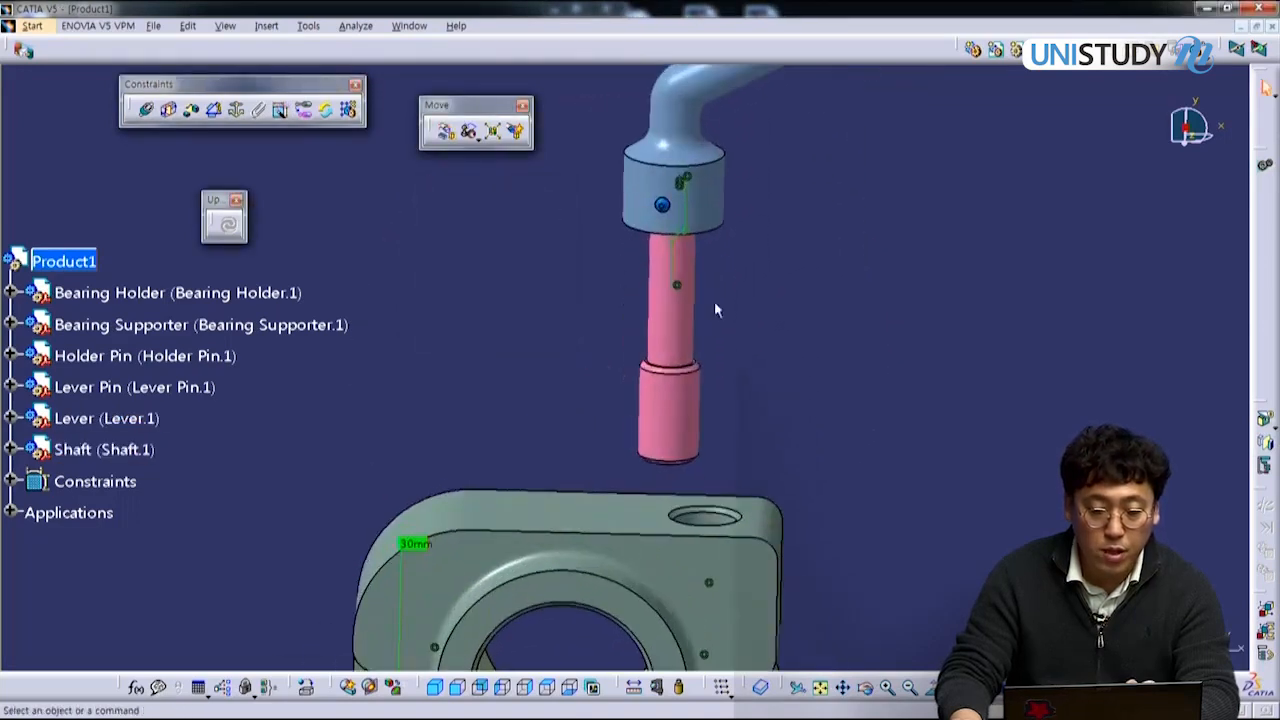
middle_drag(785, 570, 766, 404)
middle_drag(767, 508, 742, 570)
mouse_move(699, 504)
middle_down()
mouse_move(671, 443)
mouse_move(688, 495)
middle_up()
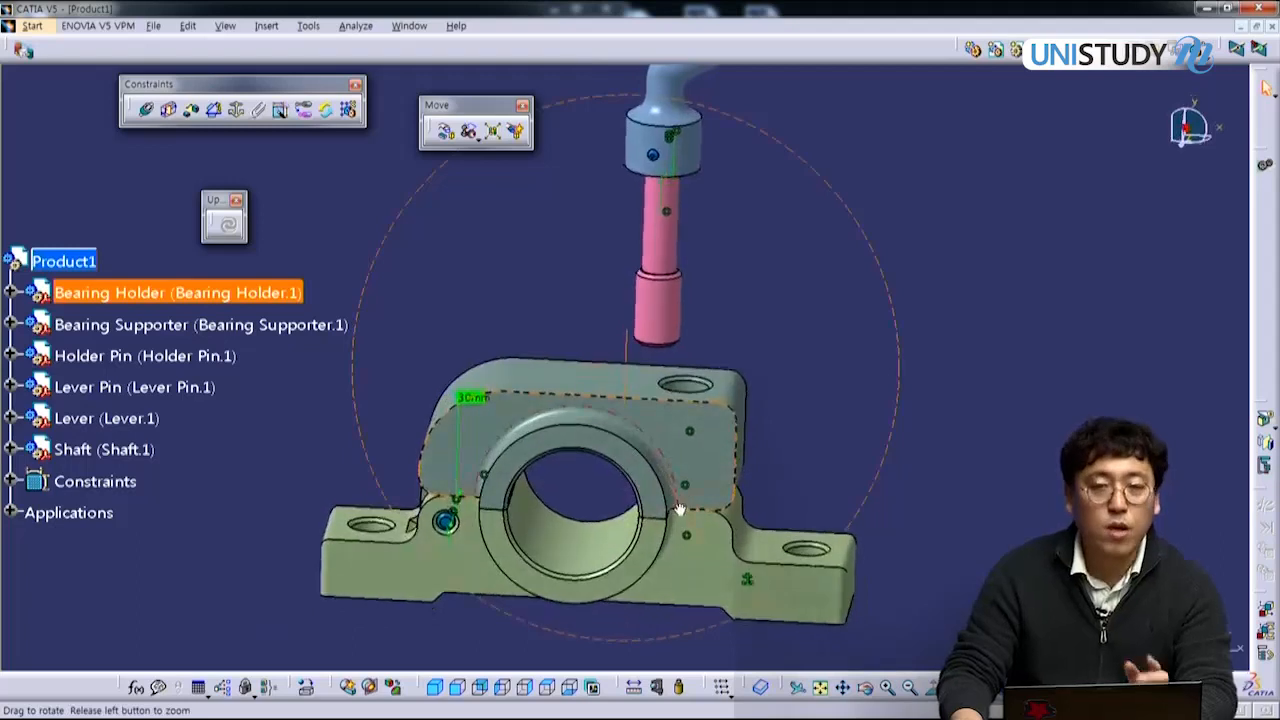
scroll(688, 495, up, 2)
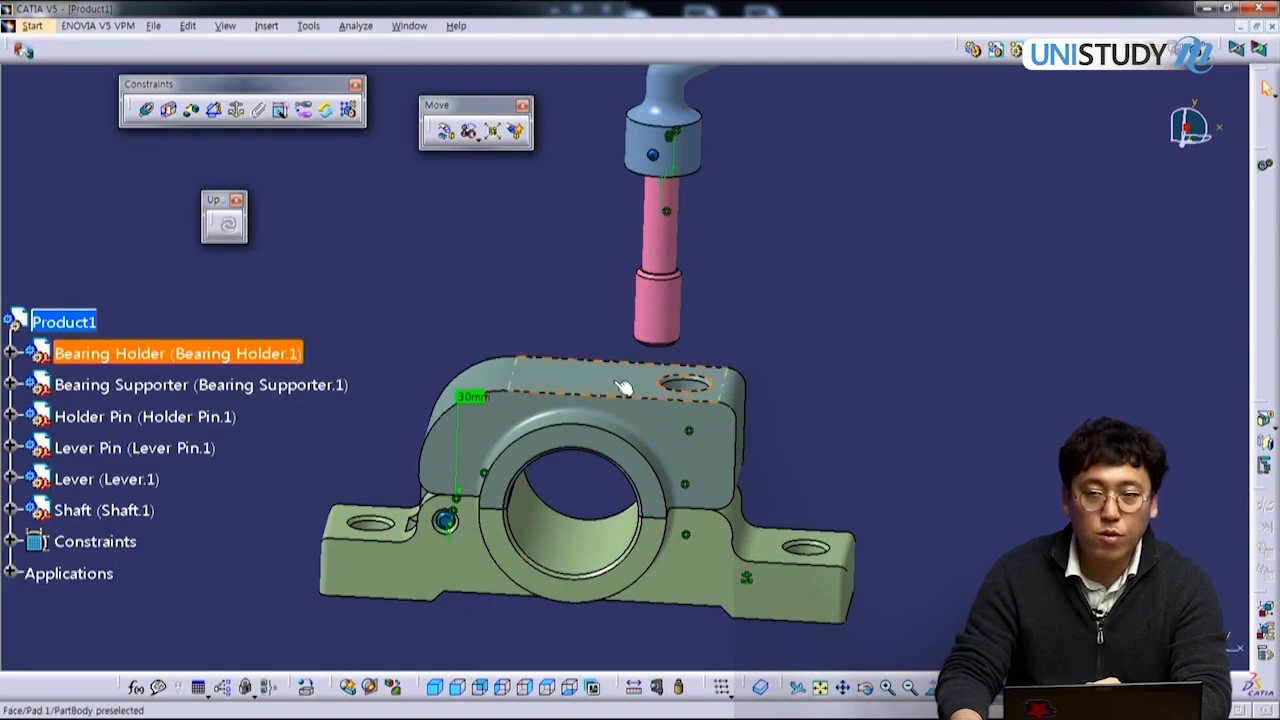
click(688, 157)
middle_drag(655, 472, 684, 474)
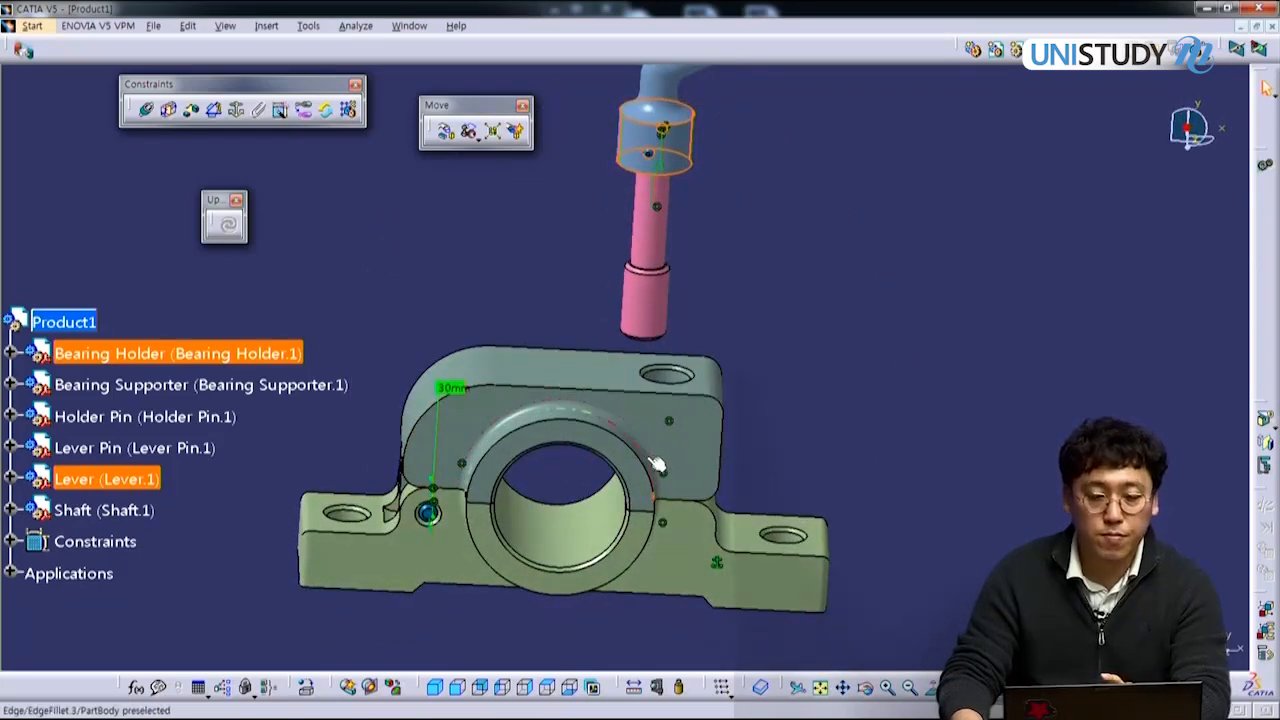
click(664, 310)
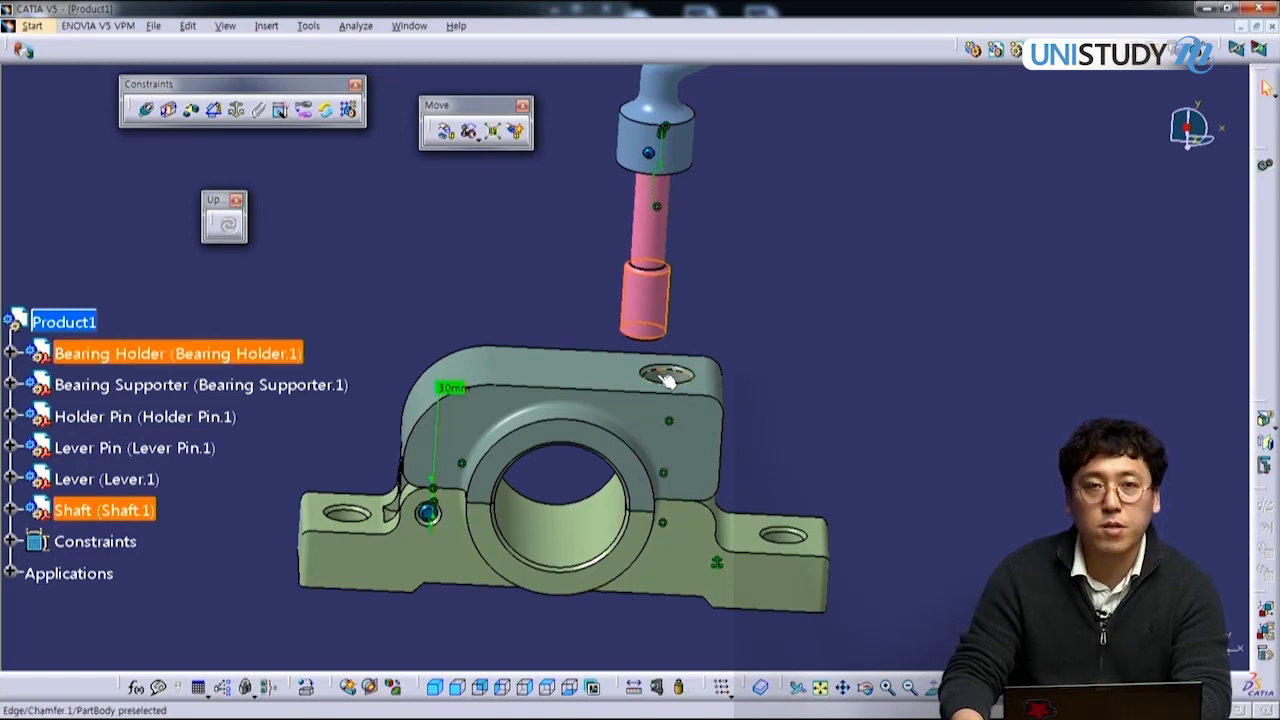
middle_drag(742, 462, 766, 352)
middle_drag(793, 437, 634, 191)
click(672, 192)
middle_drag(759, 362, 614, 529)
click(709, 296)
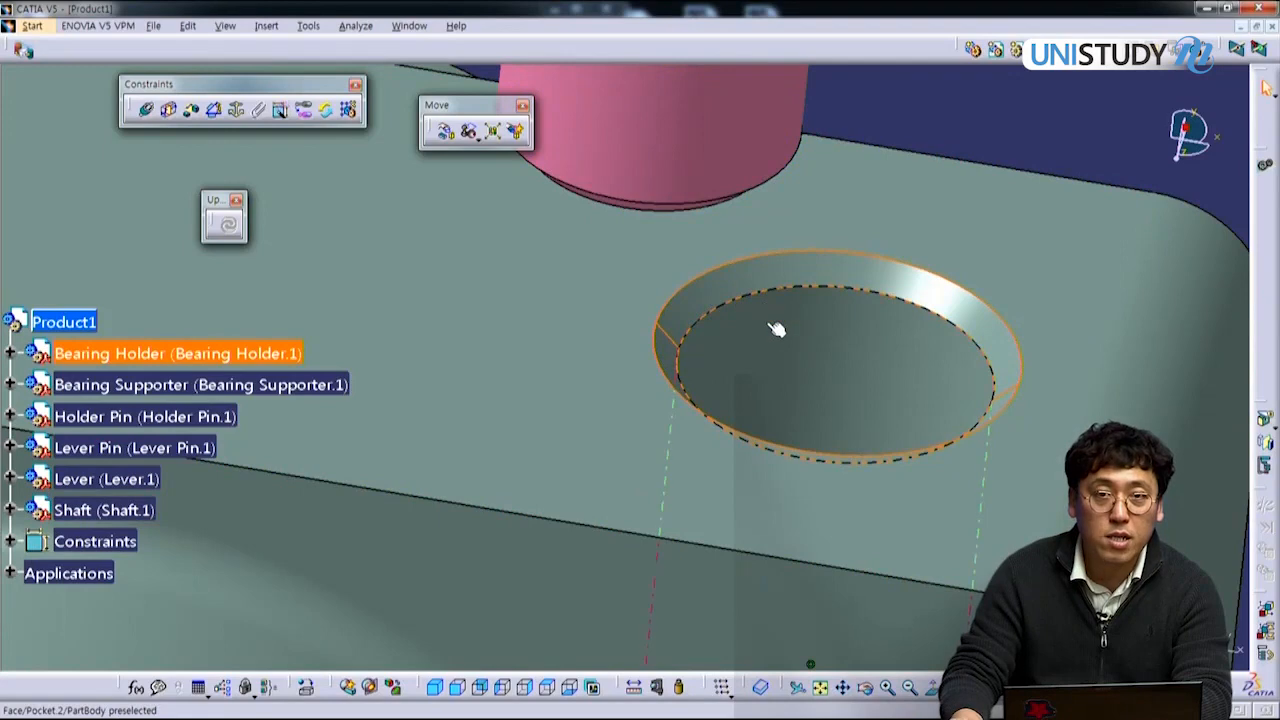
middle_drag(763, 369, 670, 435)
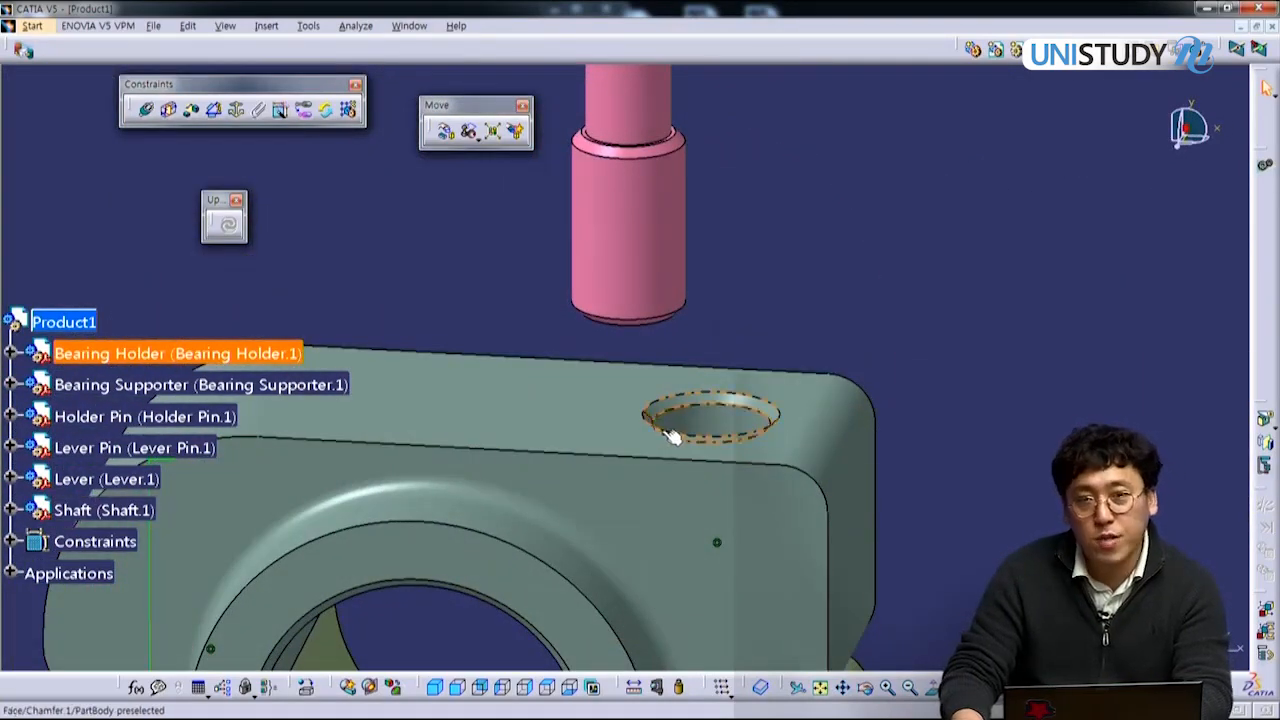
Step: Add a coincidence constraint between the Shaft's axis and the axis of the Bearing Holder's top hole, and update the assembly
click(147, 110)
click(645, 228)
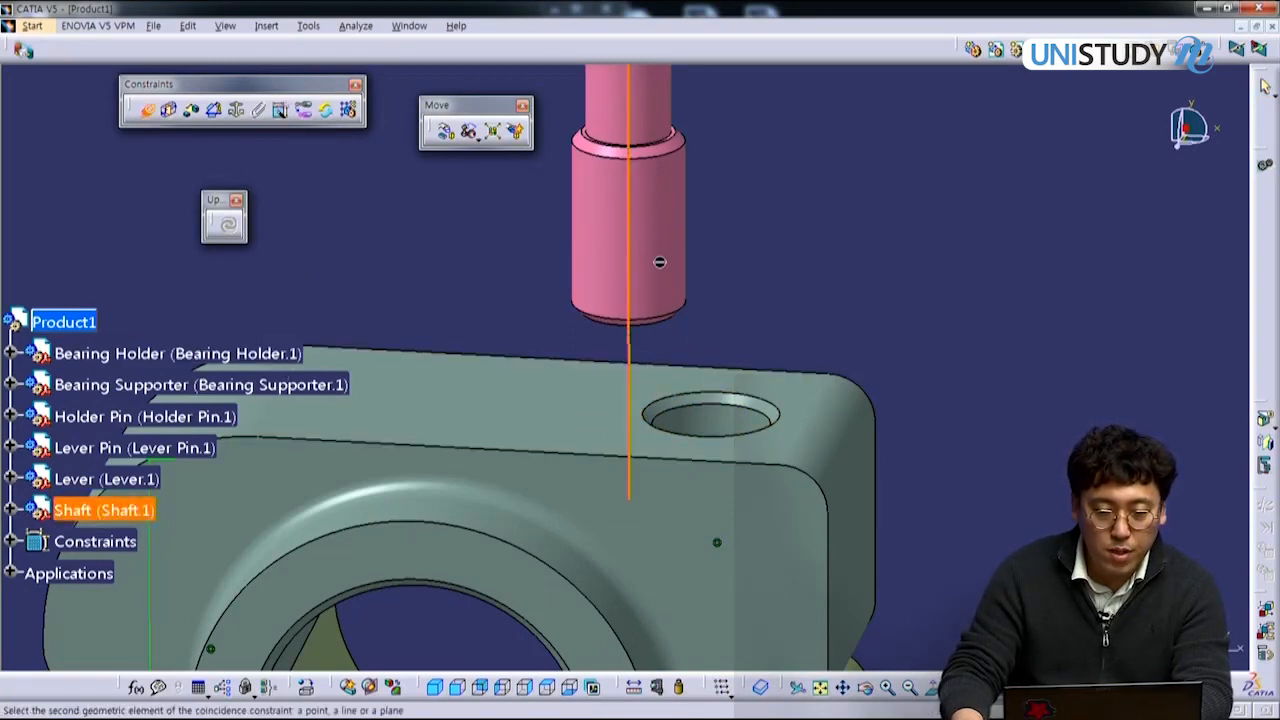
click(731, 429)
click(227, 224)
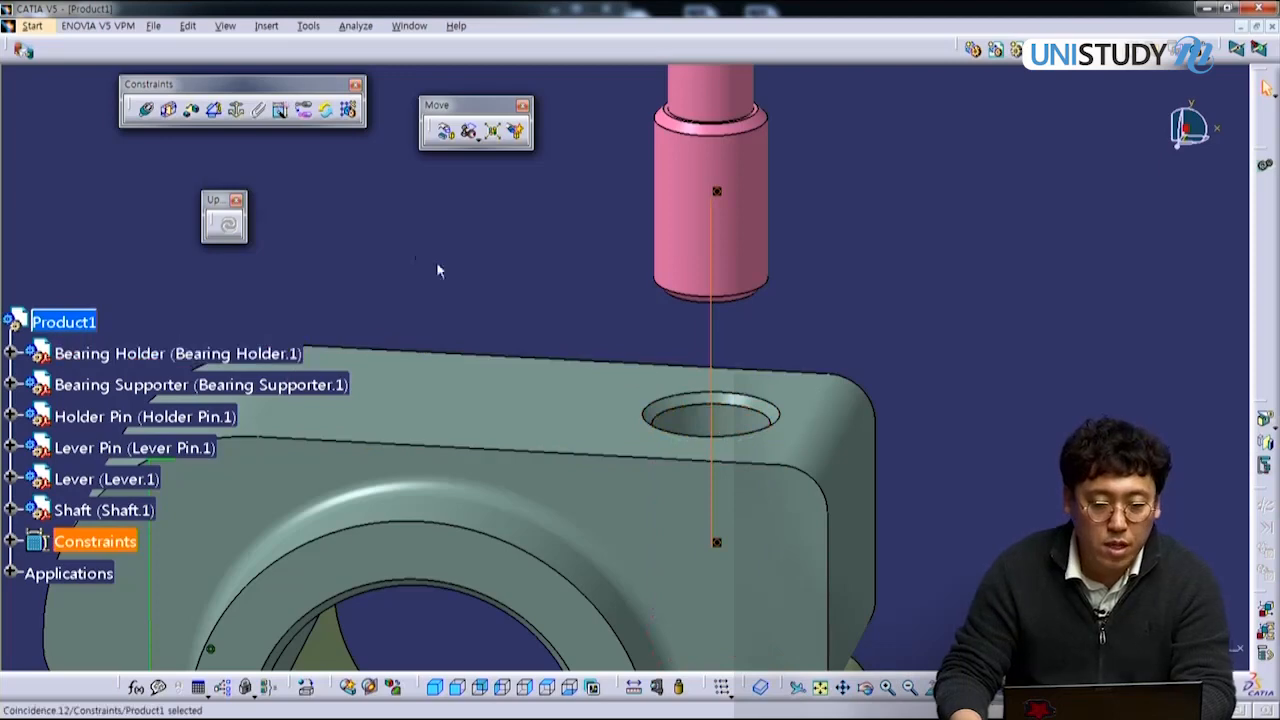
click(393, 255)
Step: Measure the radius of the Shaft's lower cylinder and of the Bearing Holder's top hole without keeping the measurements
click(737, 262)
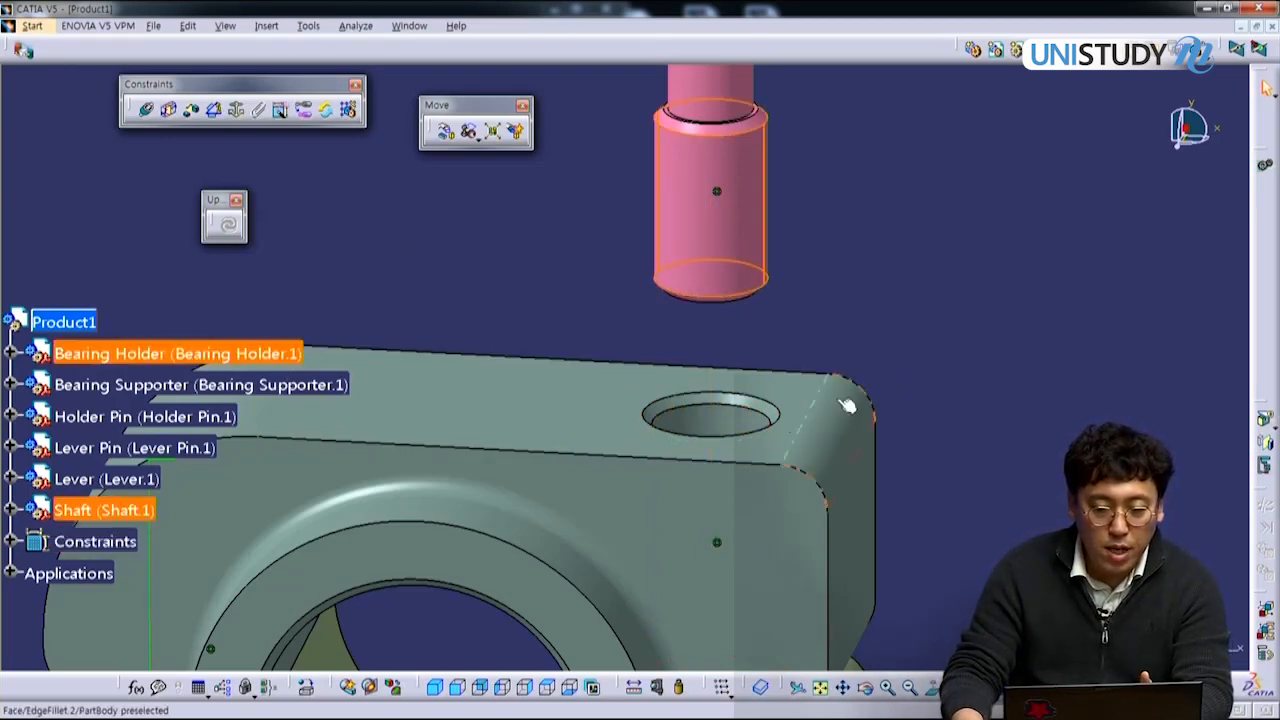
click(714, 428)
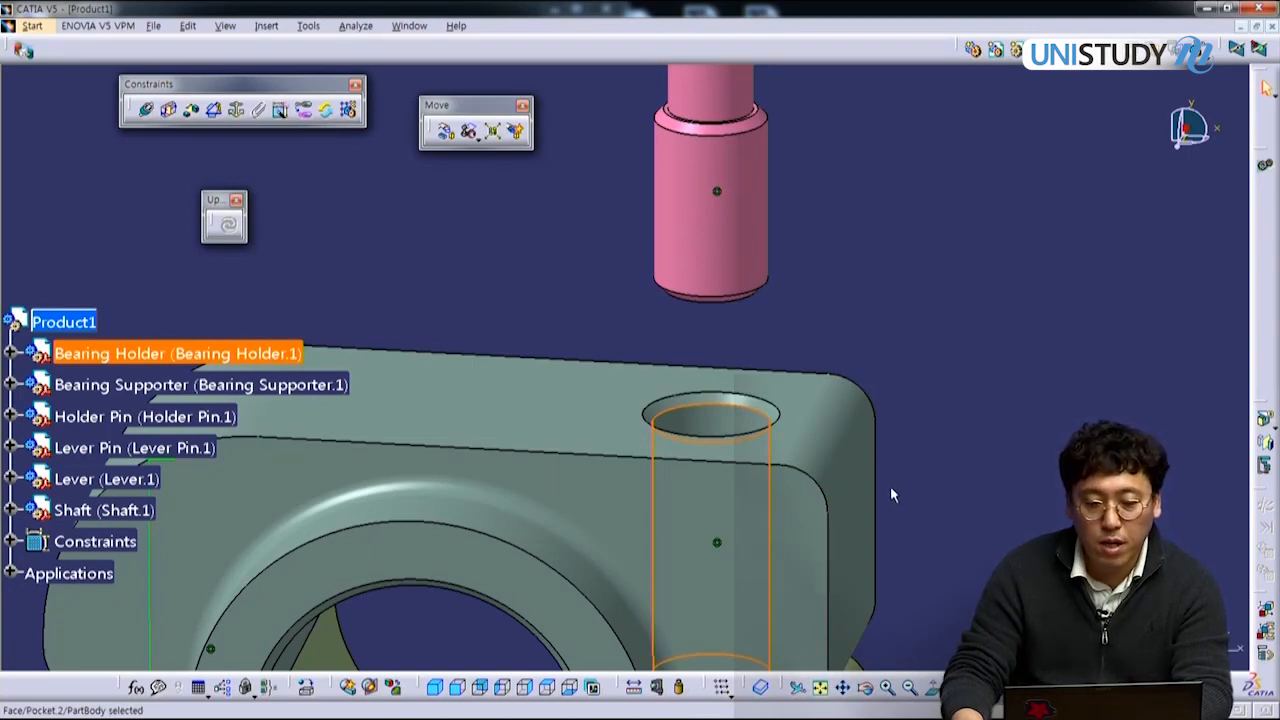
click(660, 688)
click(748, 262)
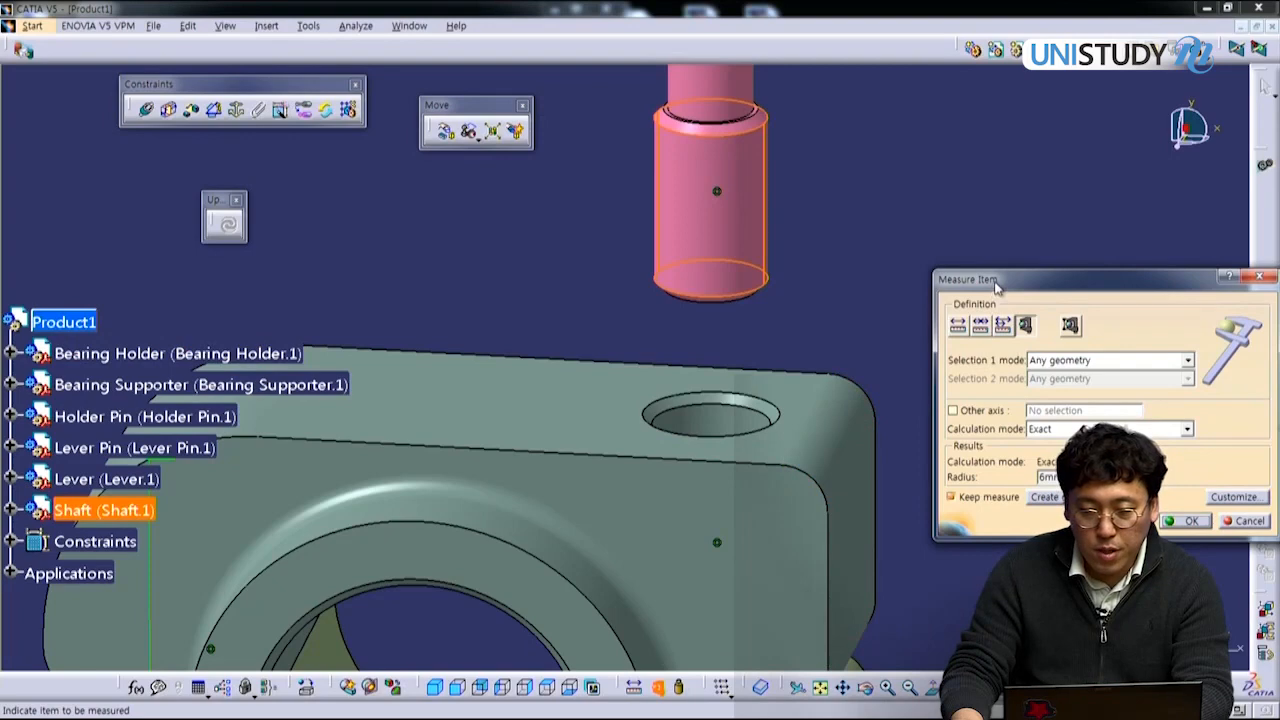
drag(996, 287, 858, 158)
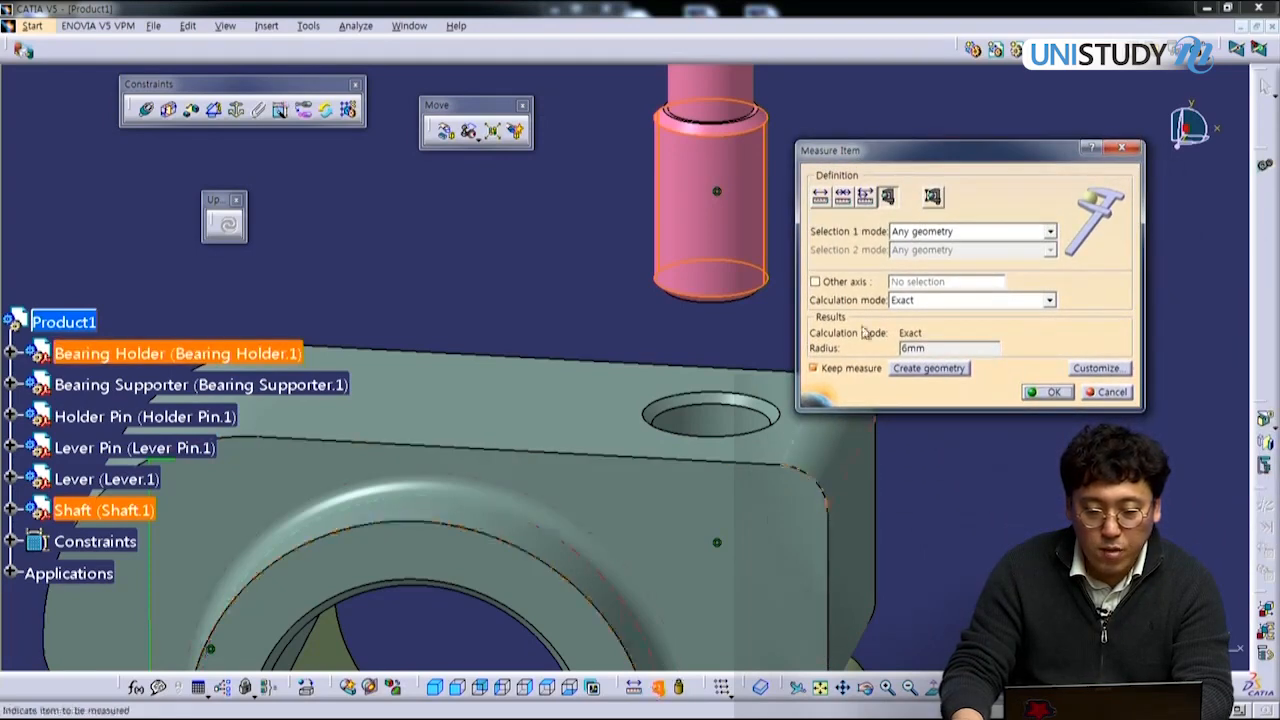
click(720, 230)
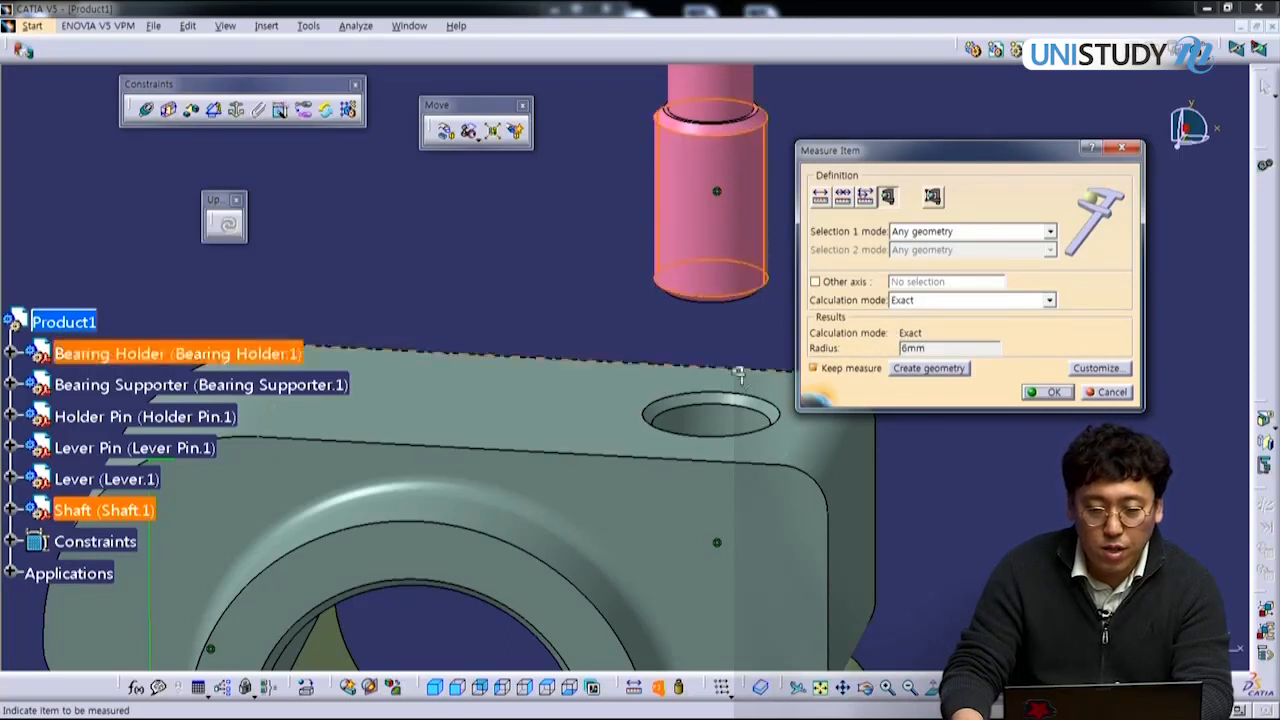
click(737, 438)
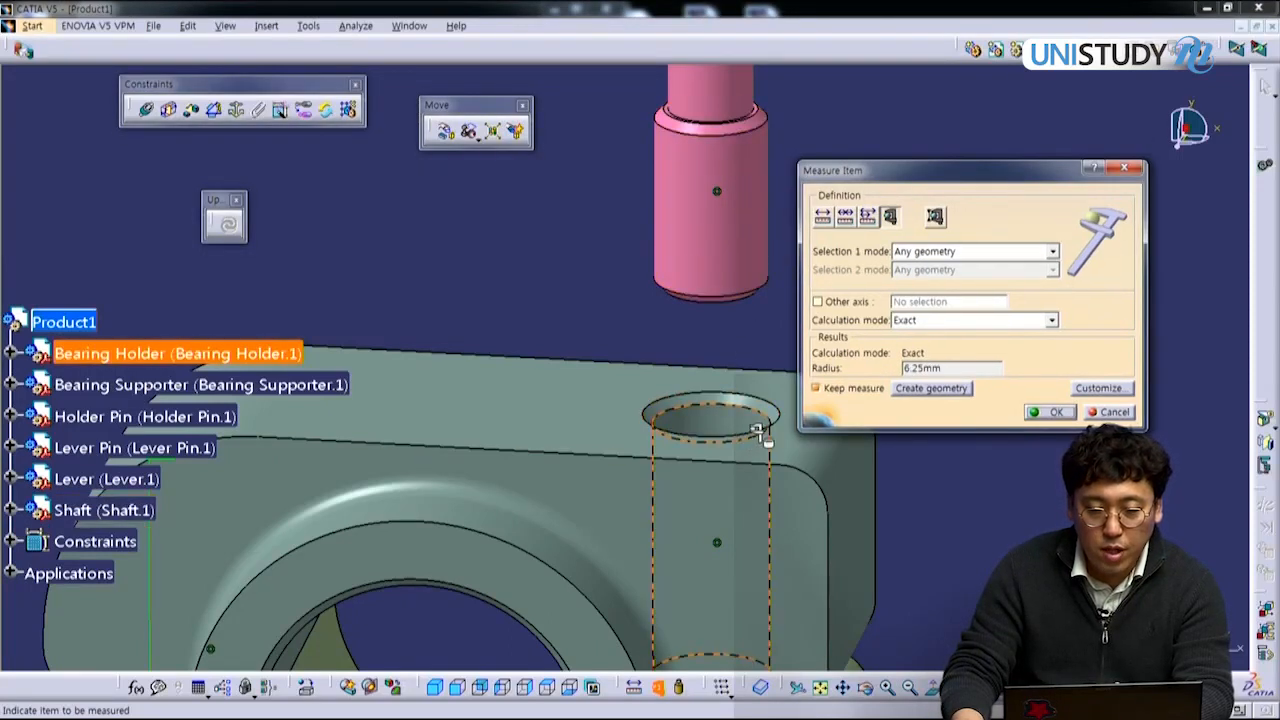
drag(950, 368, 887, 372)
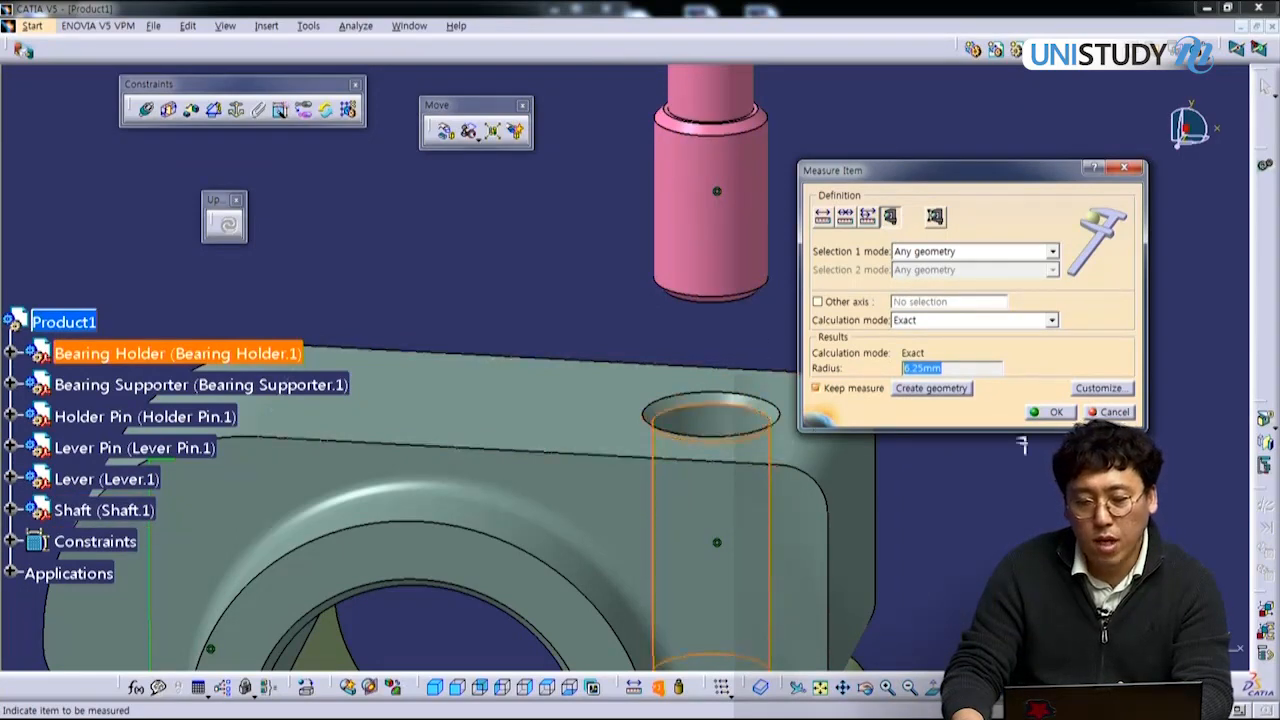
click(1101, 416)
Step: Examine the chamfer at the Shaft's lower end and the matching chamfer around the Bearing Holder's hole
middle_drag(862, 510, 849, 432)
scroll(849, 432, up, 1)
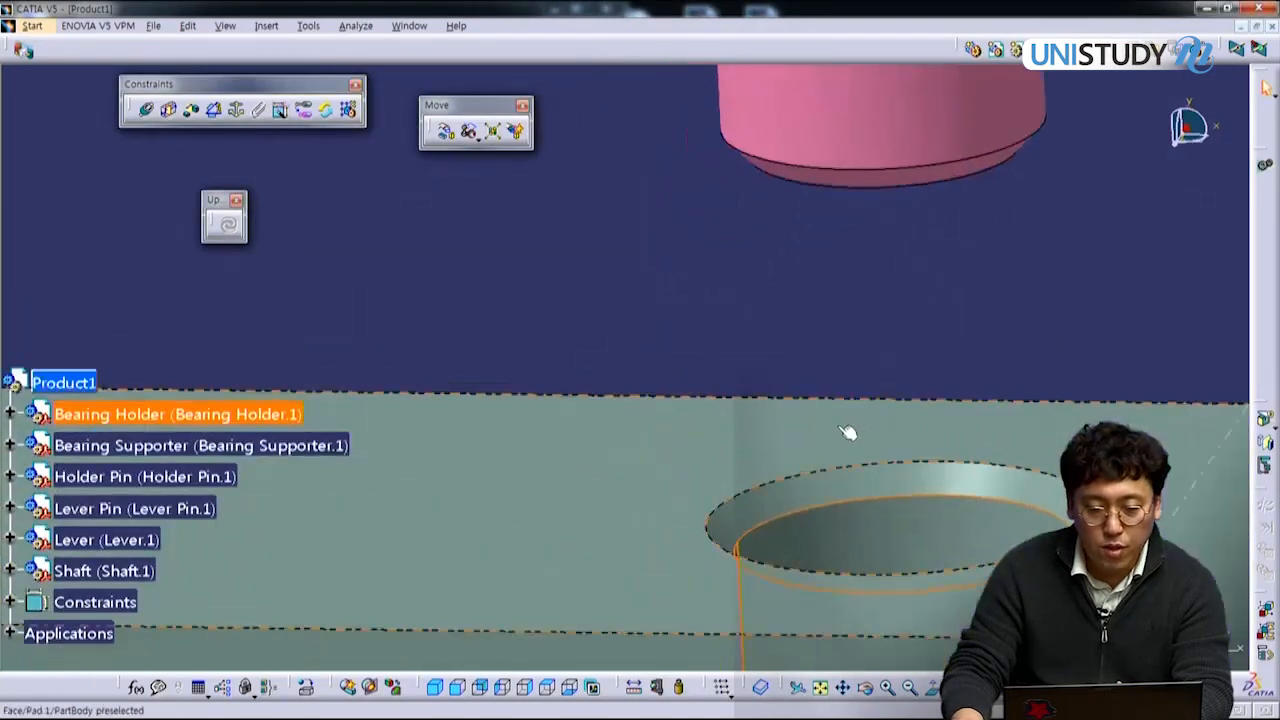
click(808, 185)
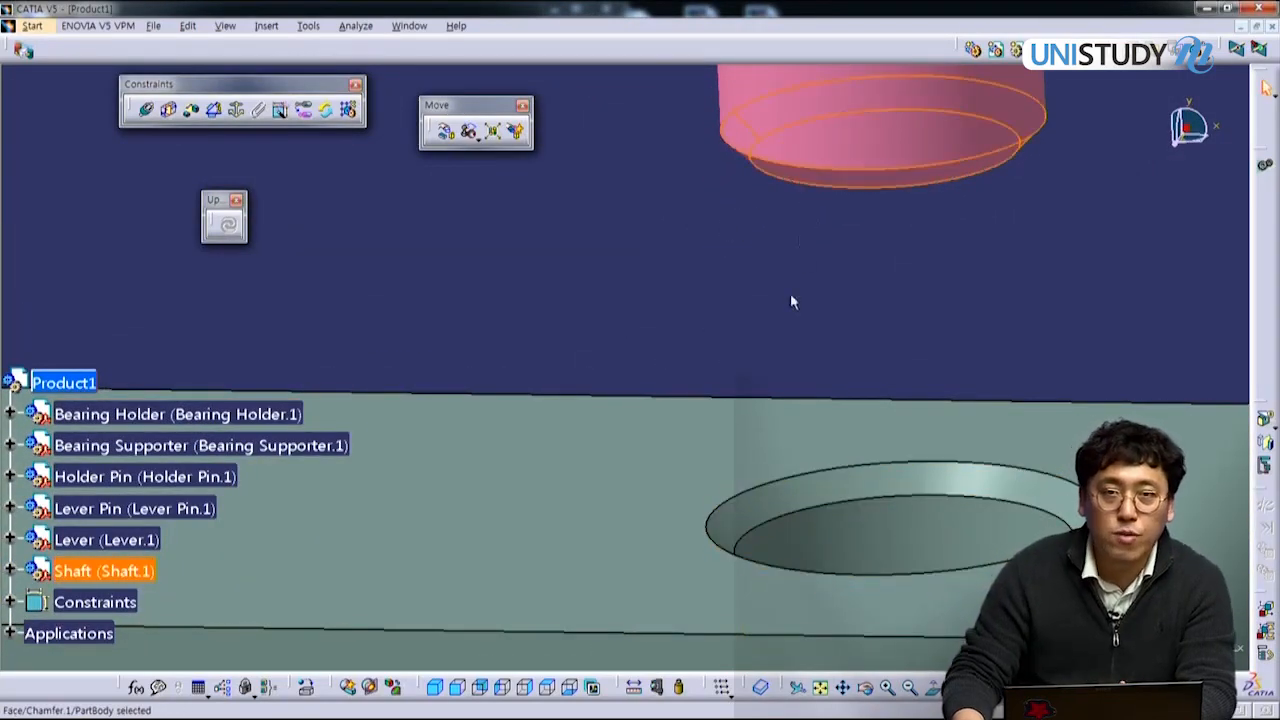
middle_drag(757, 423, 623, 394)
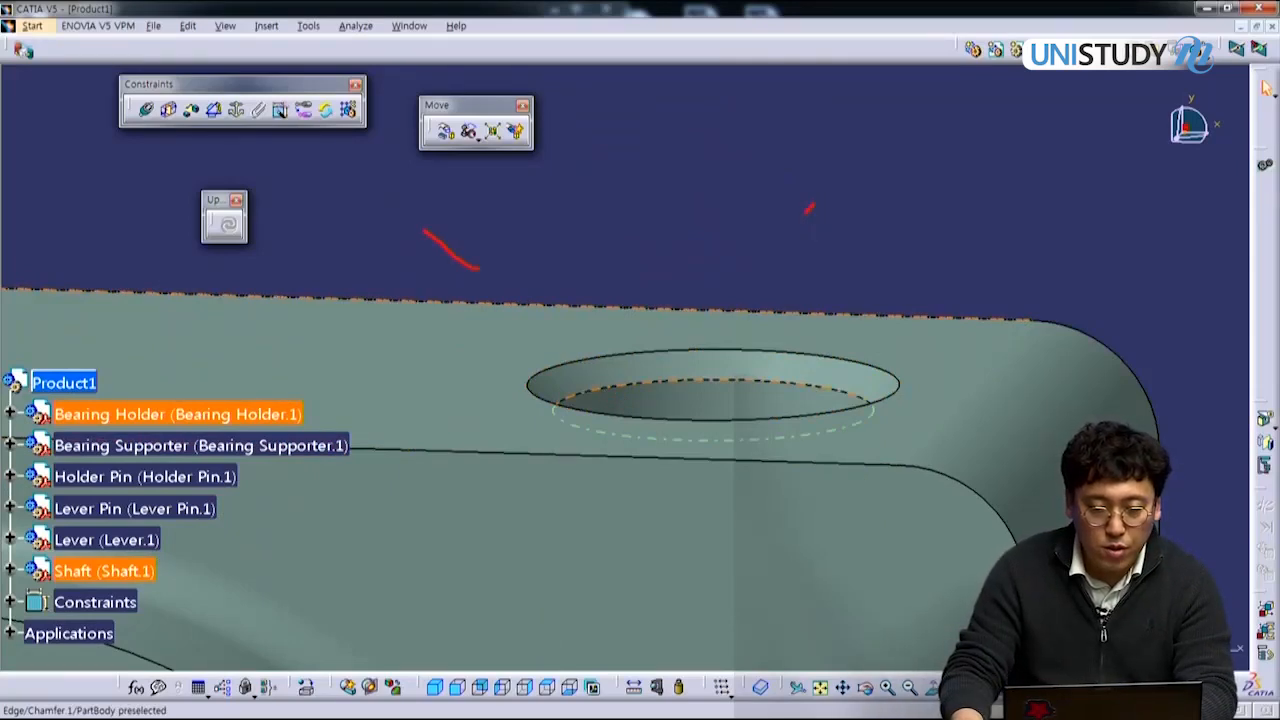
drag(484, 110, 485, 195)
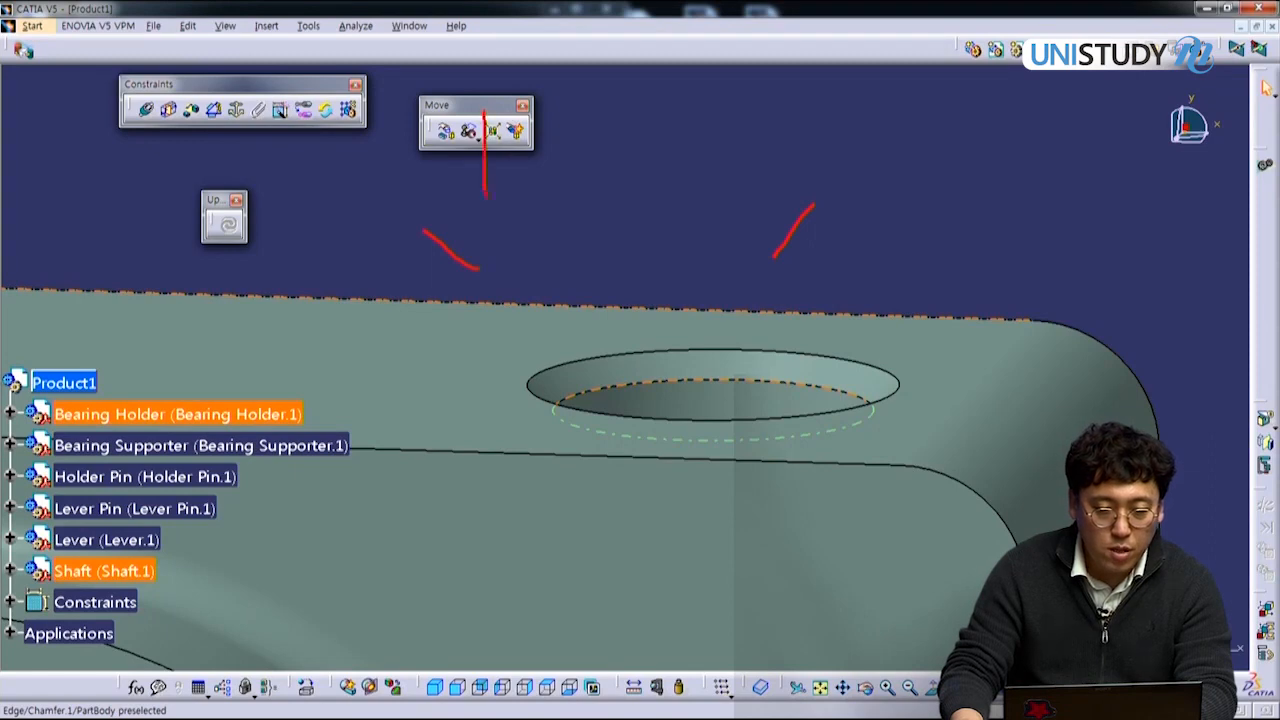
drag(538, 237, 688, 246)
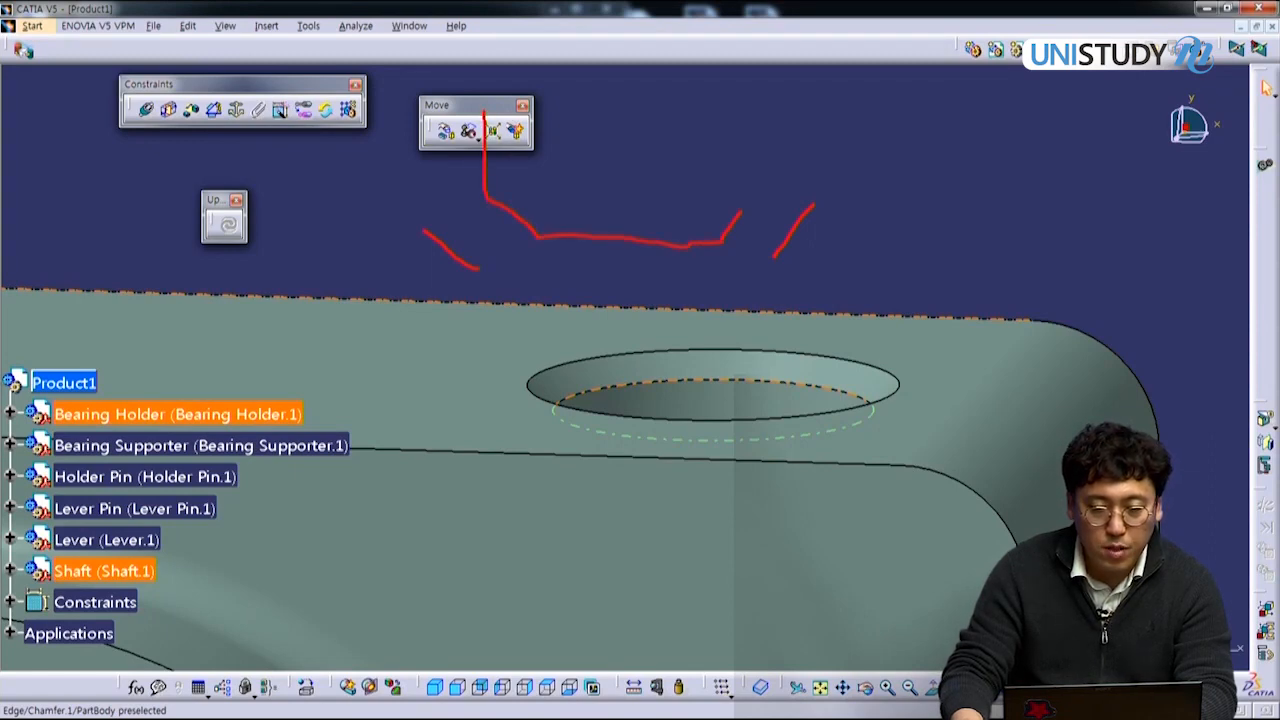
drag(749, 205, 743, 62)
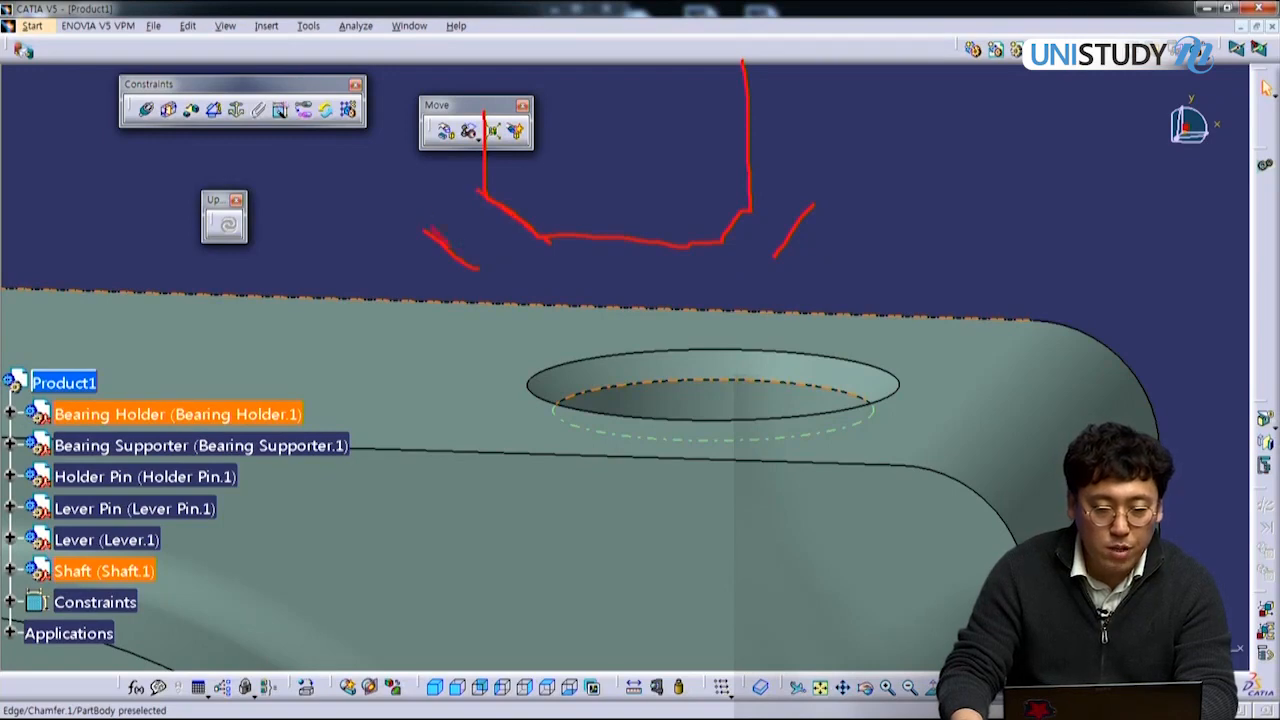
mouse_move(499, 247)
mouse_down()
mouse_move(513, 350)
mouse_move(720, 388)
mouse_move(750, 296)
mouse_up()
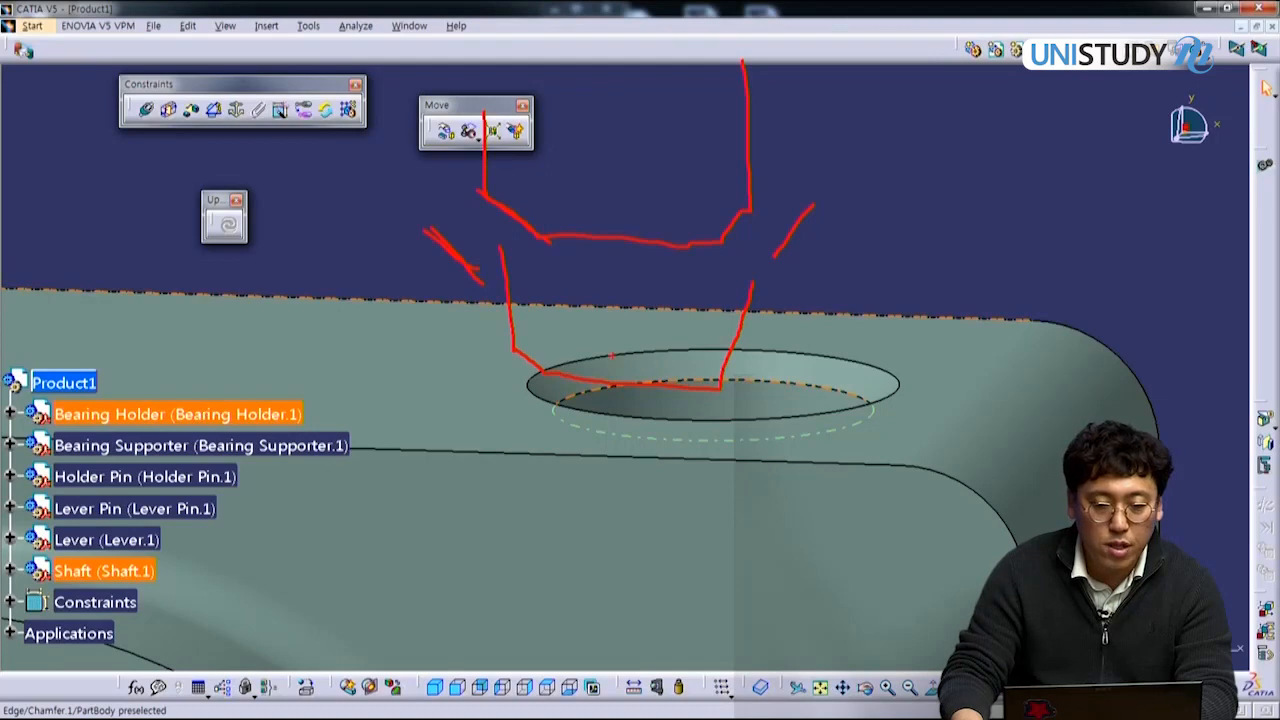
drag(832, 374, 836, 368)
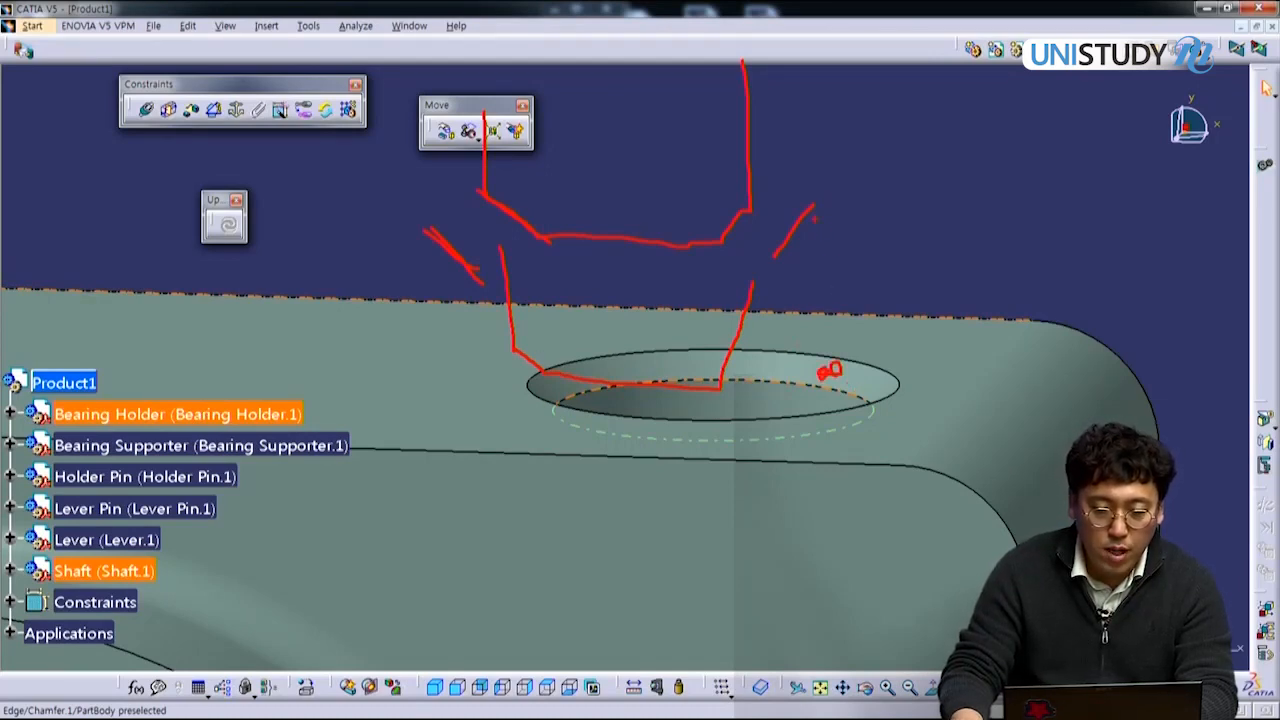
mouse_move(816, 205)
mouse_down()
mouse_move(746, 316)
mouse_move(722, 325)
mouse_up()
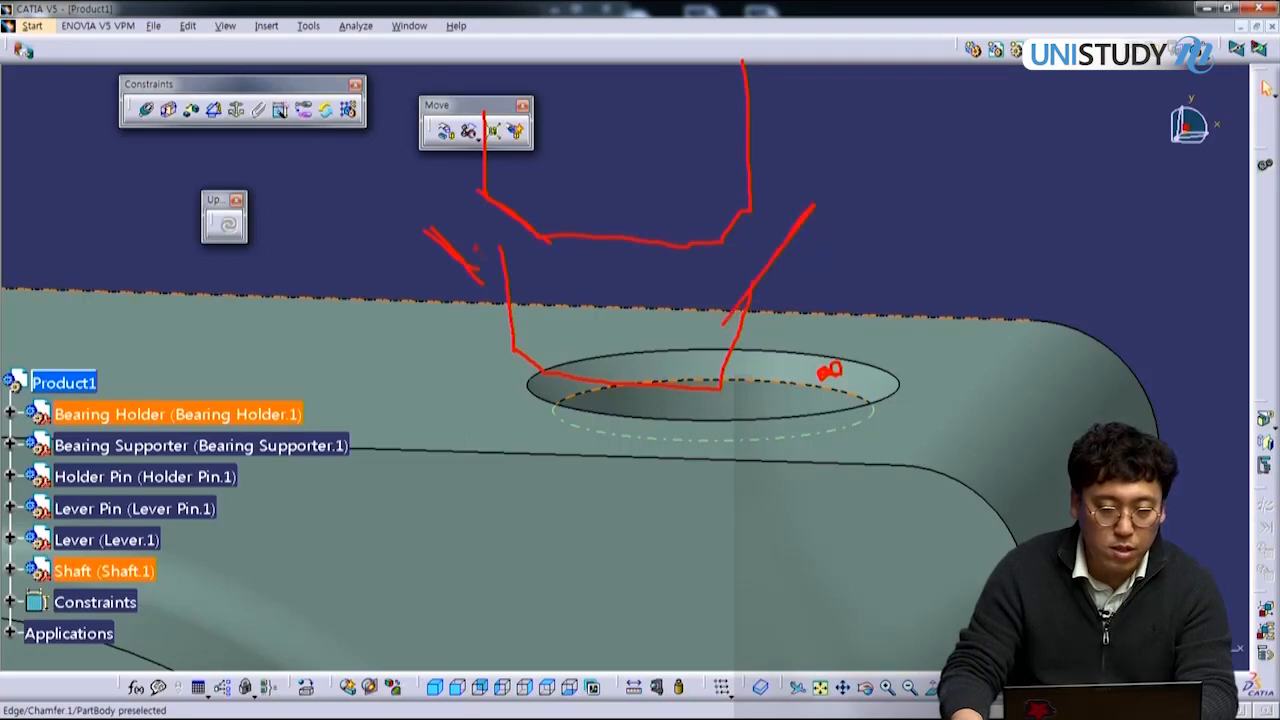
drag(428, 230, 555, 358)
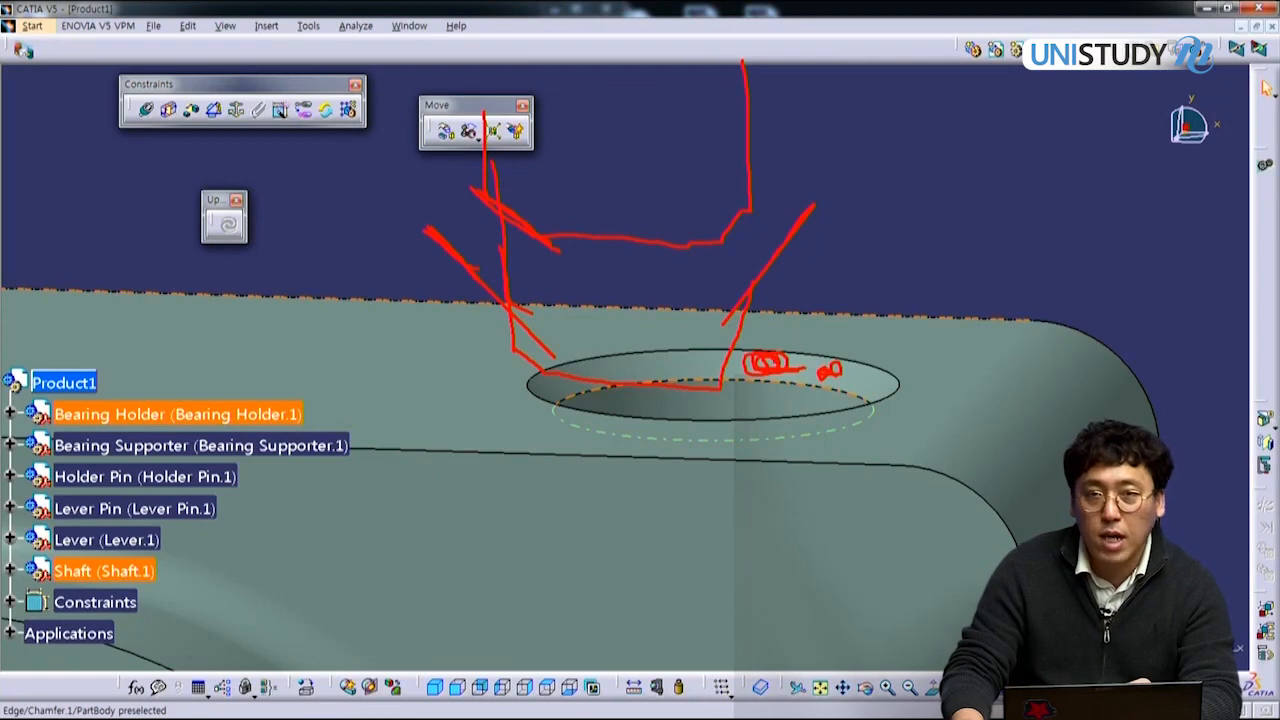
mouse_move(796, 346)
mouse_down()
mouse_move(664, 343)
mouse_move(610, 375)
mouse_move(658, 448)
mouse_up()
mouse_move(458, 270)
mouse_down()
mouse_move(612, 455)
mouse_move(630, 455)
mouse_up()
mouse_move(933, 250)
mouse_down()
mouse_move(918, 290)
mouse_move(586, 458)
mouse_up()
drag(622, 350, 602, 446)
drag(732, 348, 922, 385)
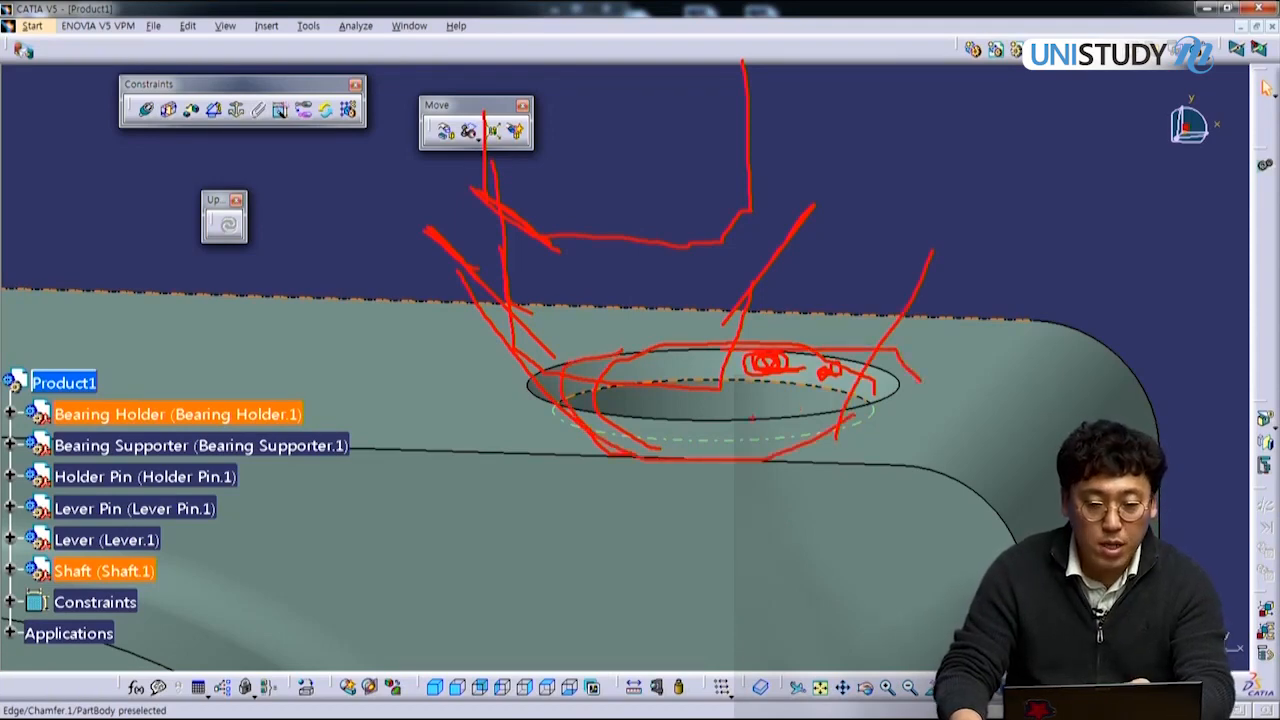
mouse_move(524, 277)
mouse_down()
mouse_move(608, 378)
mouse_move(740, 305)
mouse_up()
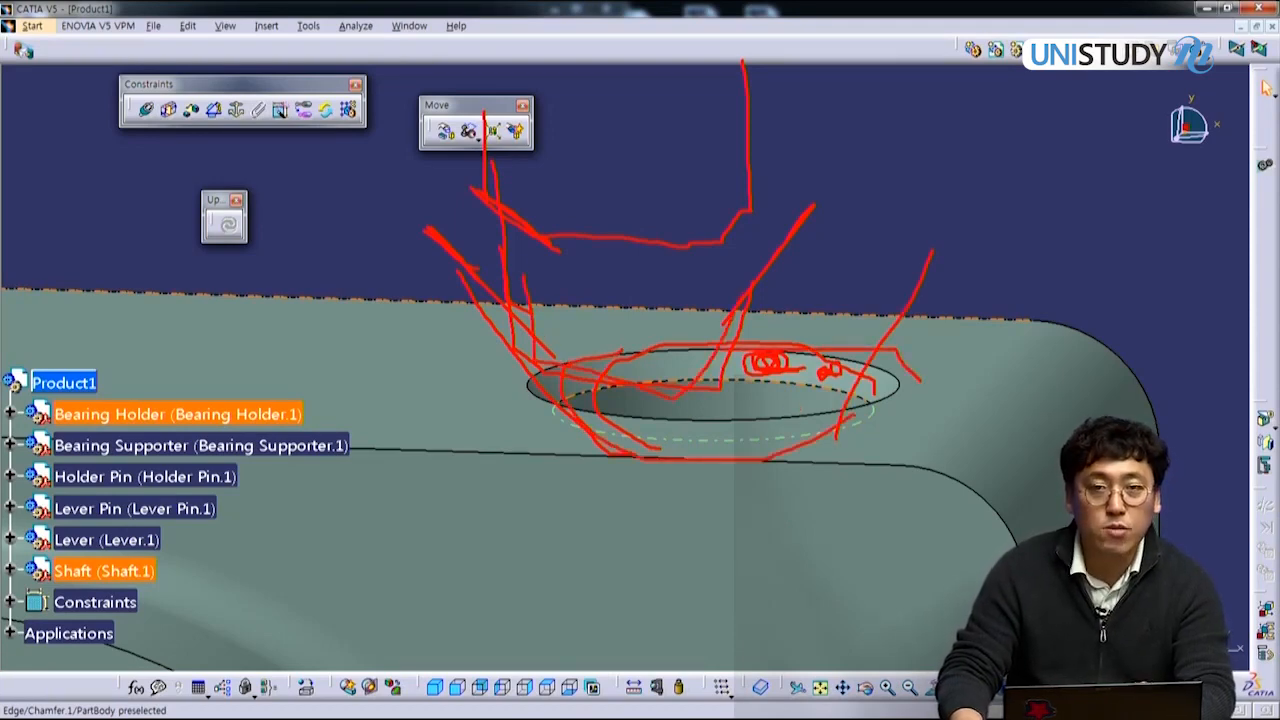
key(Escape)
key(ctrl+4)
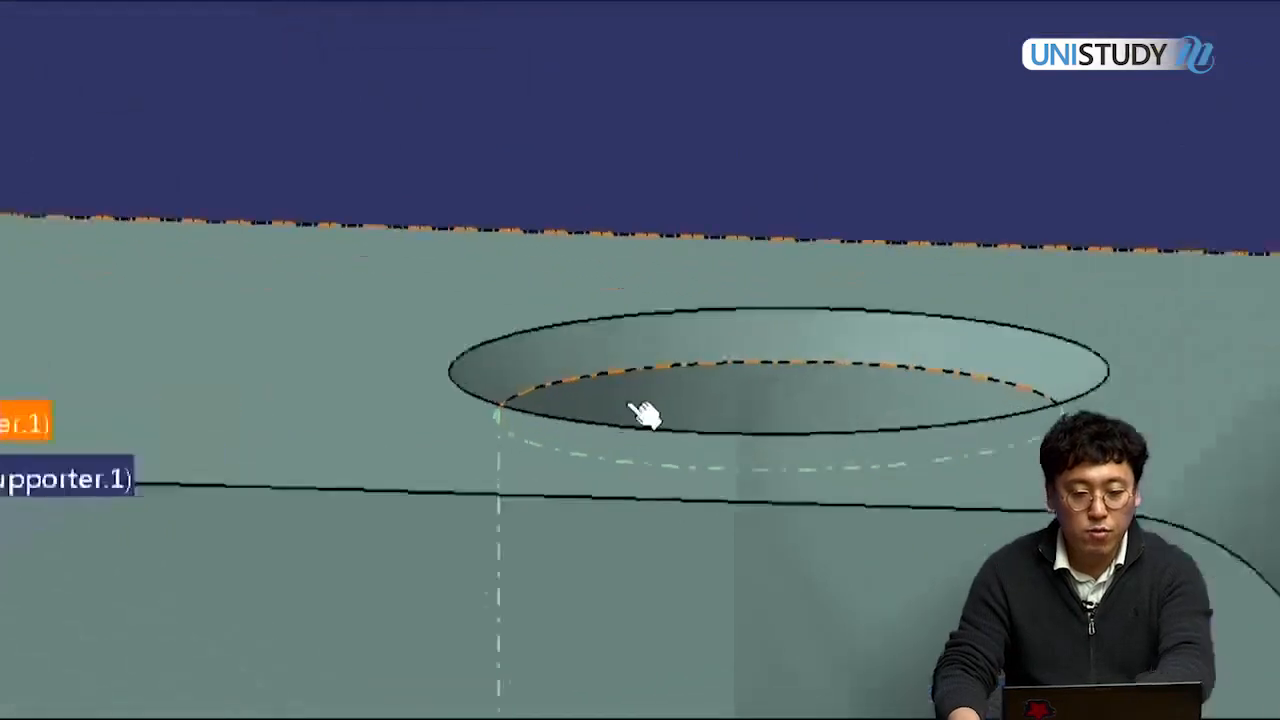
key(ctrl+4)
middle_drag(697, 449, 576, 397)
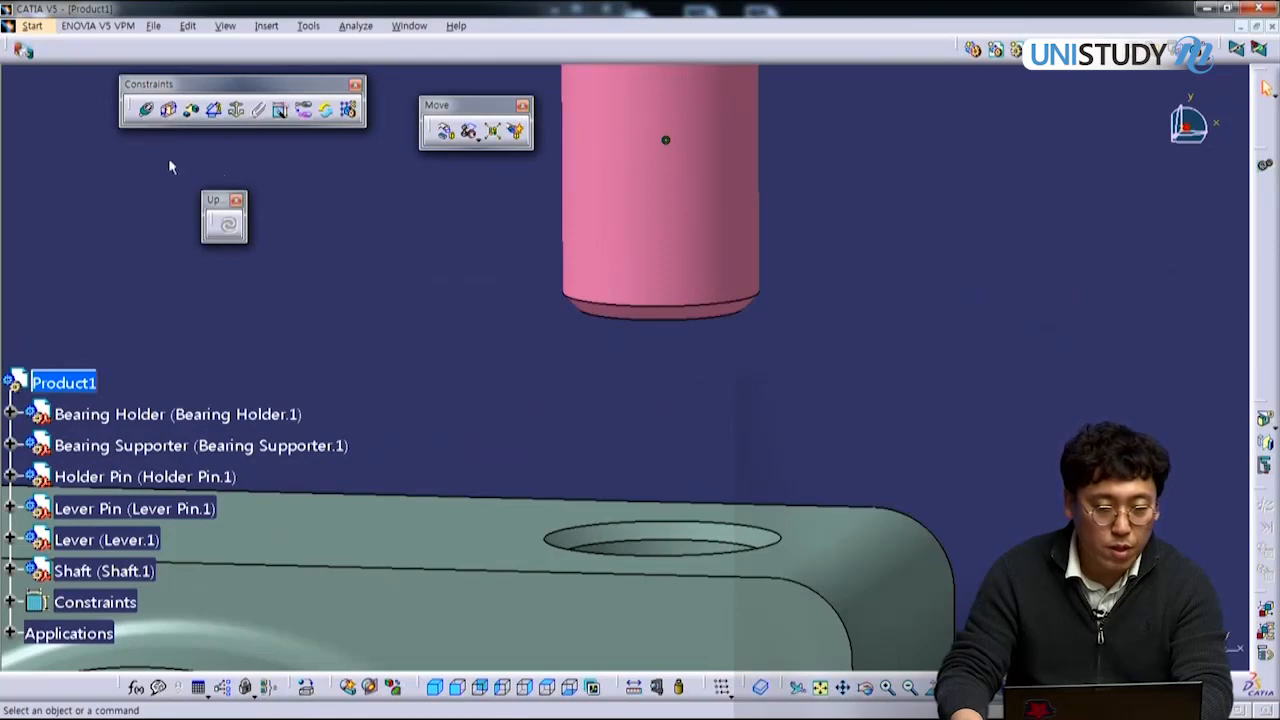
click(148, 110)
middle_drag(527, 421, 583, 393)
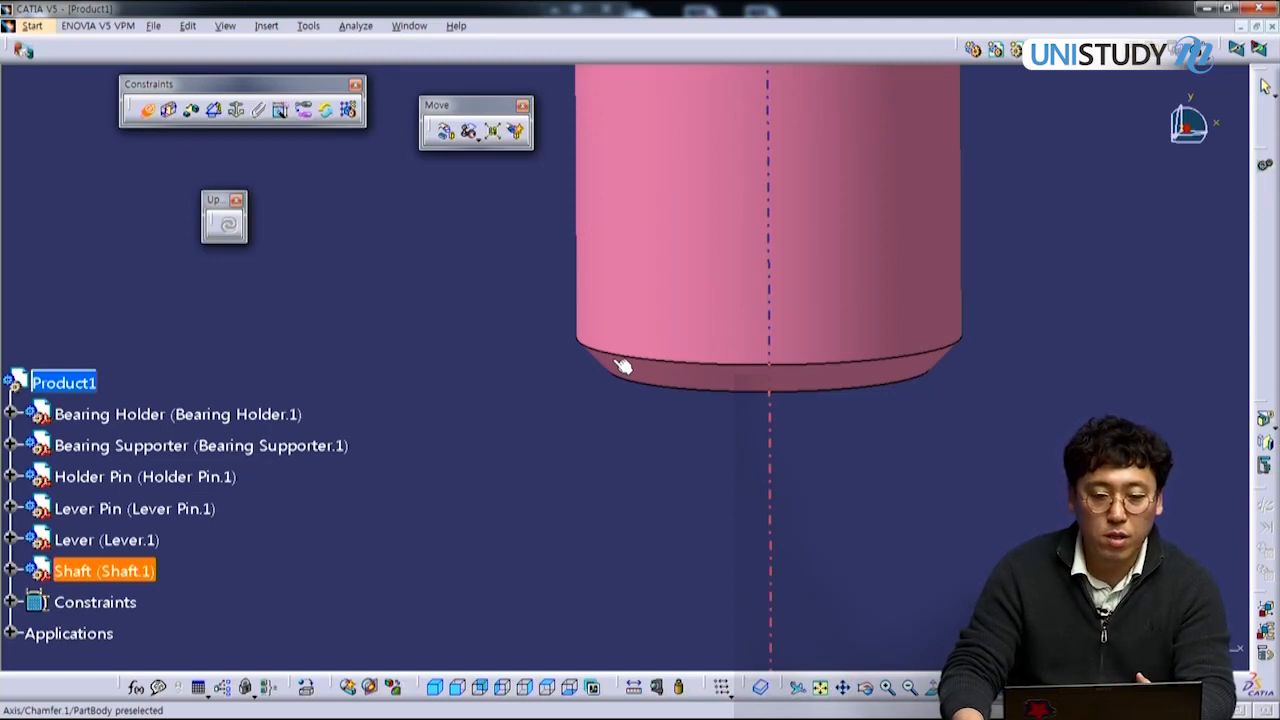
click(146, 109)
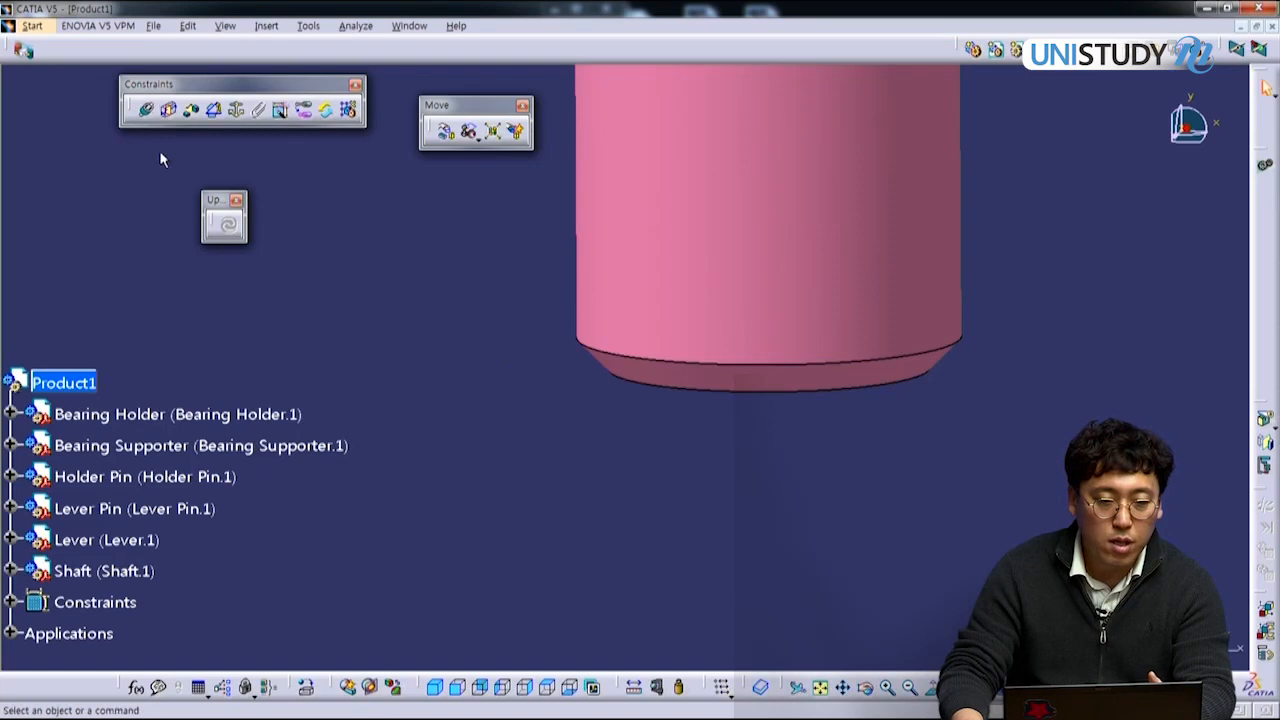
click(191, 111)
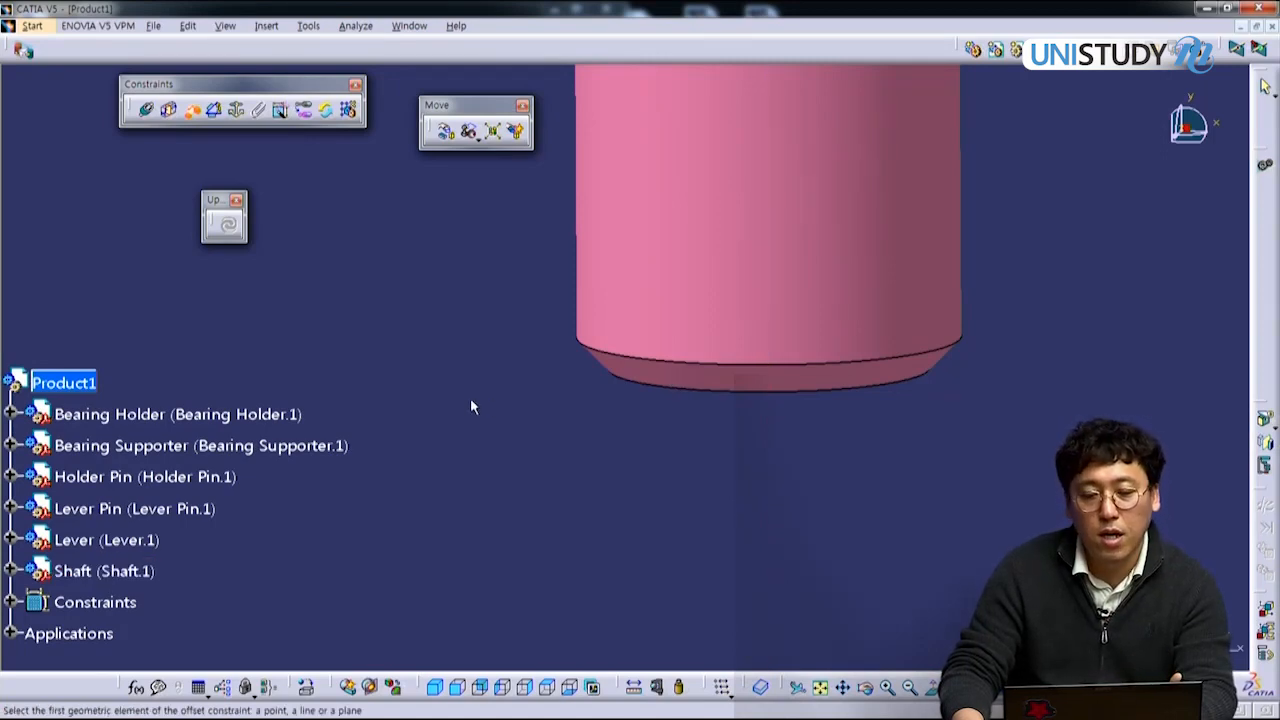
Step: Add a surface contact constraint between the chamfer at the Shaft's lower end and the chamfer of the Bearing Holder's top hole, and update the assembly
click(170, 116)
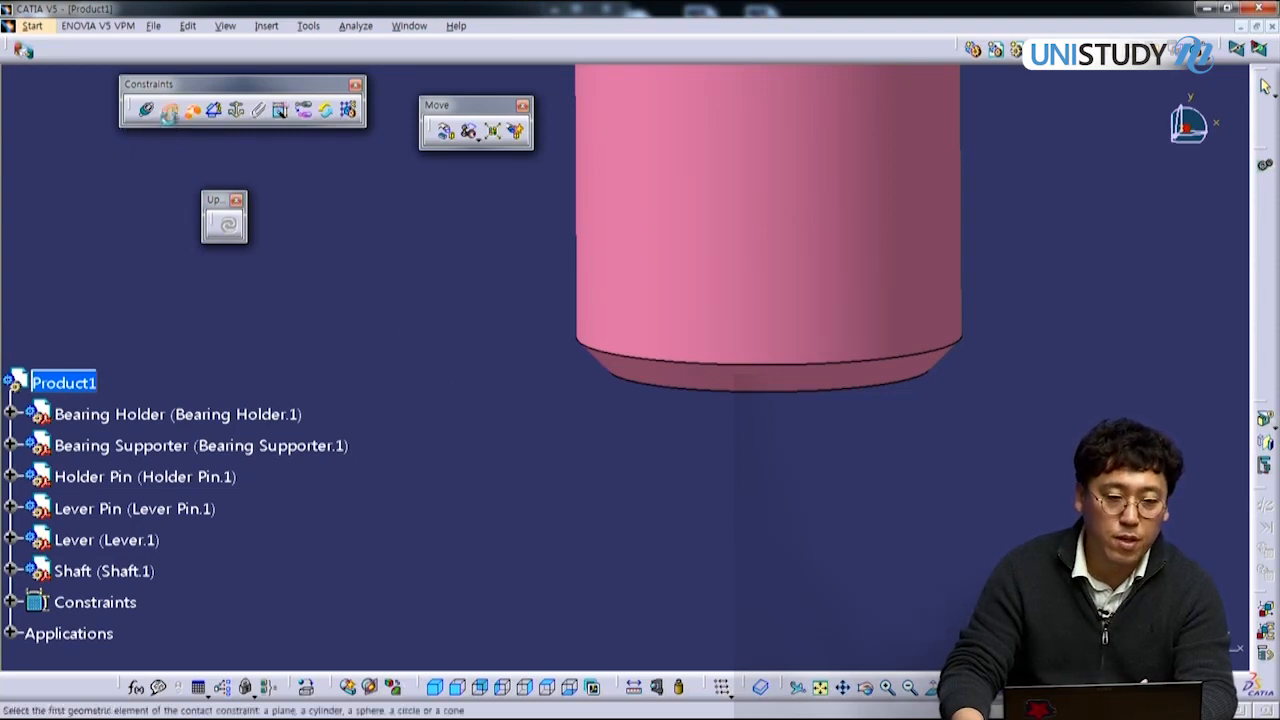
click(628, 372)
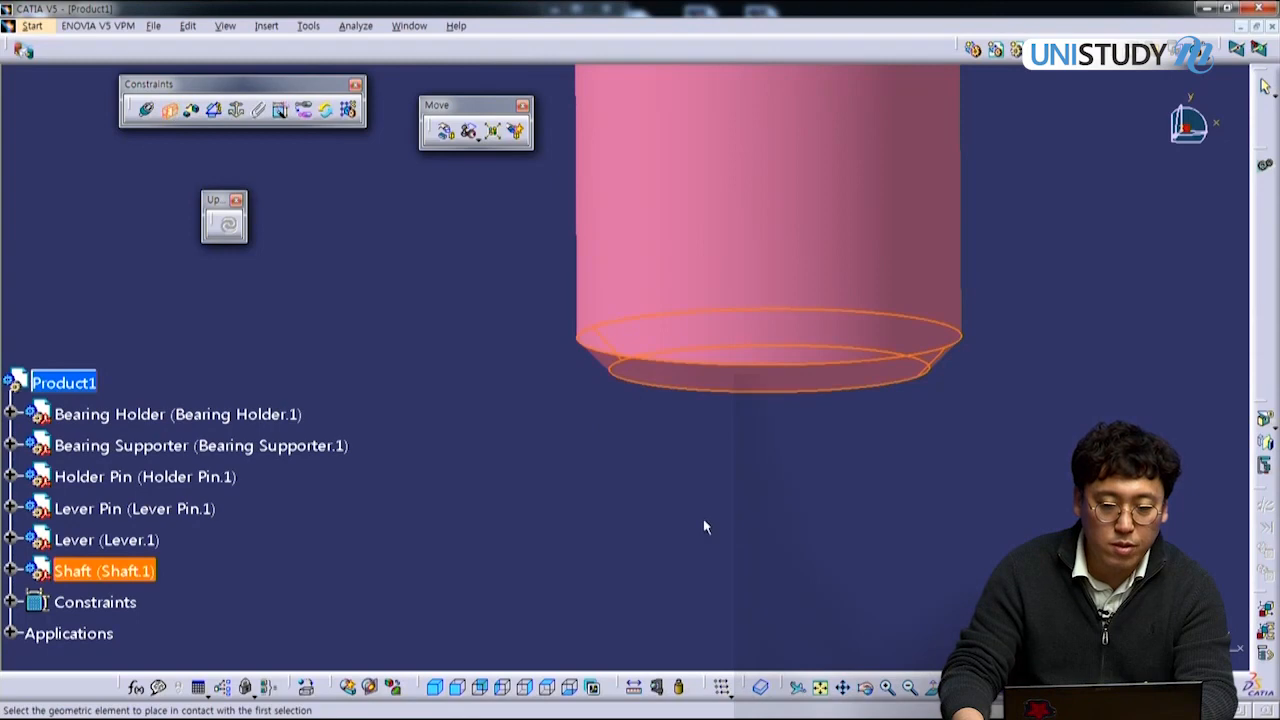
middle_drag(686, 491, 689, 169)
click(603, 430)
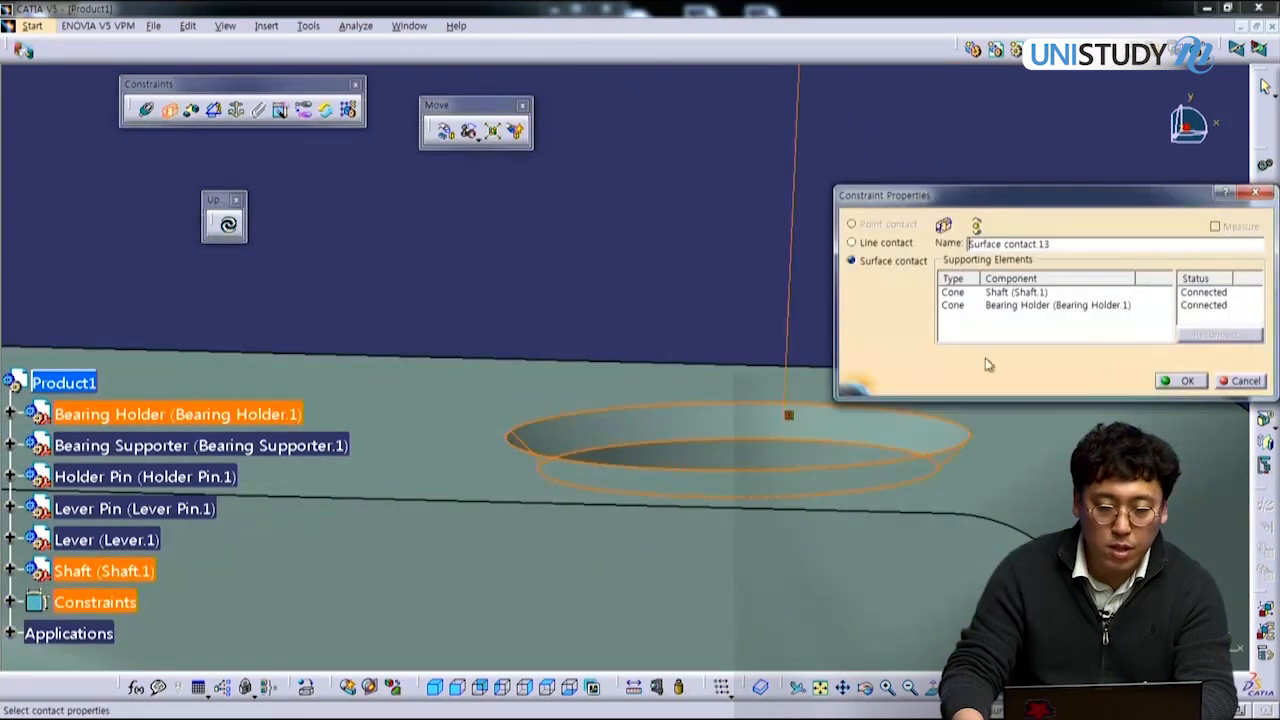
click(1188, 381)
click(228, 224)
Step: Examine how the Shaft's lower end sits in the Bearing Holder's chamfered hole, from close up and in the whole assembly
middle_drag(580, 519, 666, 403)
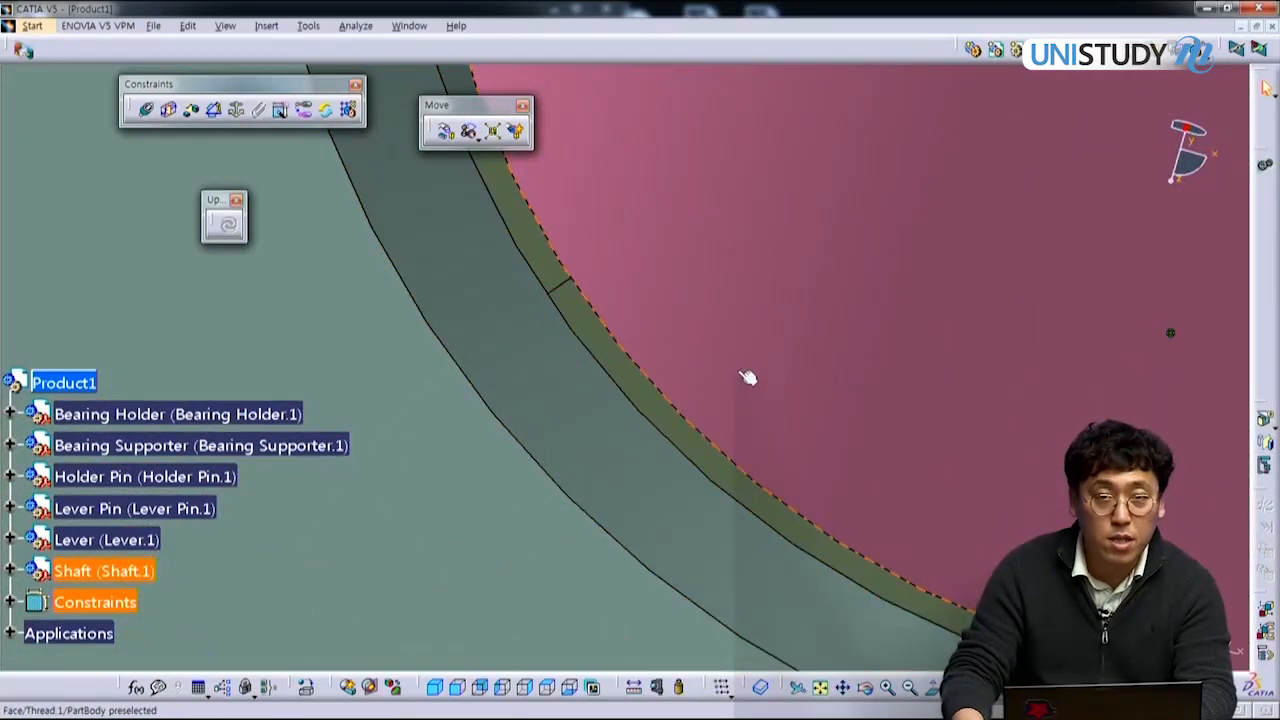
mouse_move(692, 366)
middle_down()
mouse_move(683, 543)
mouse_move(683, 363)
middle_up()
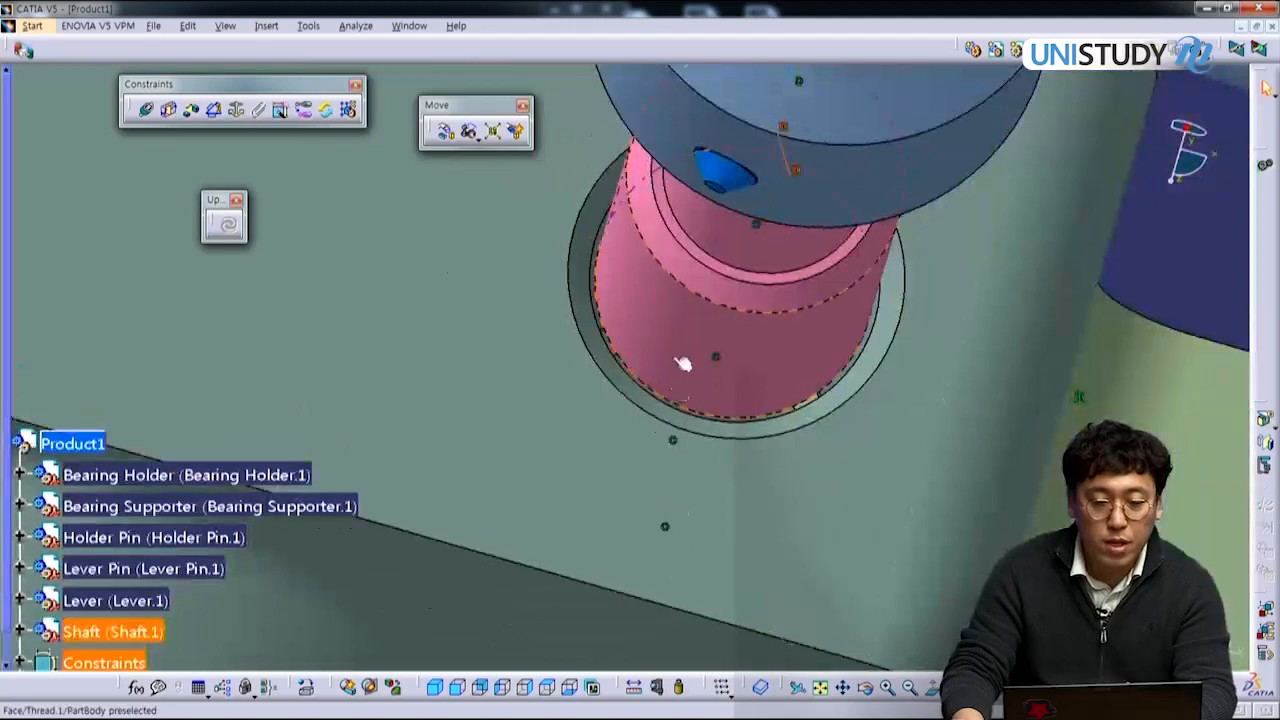
middle_drag(708, 477, 640, 447)
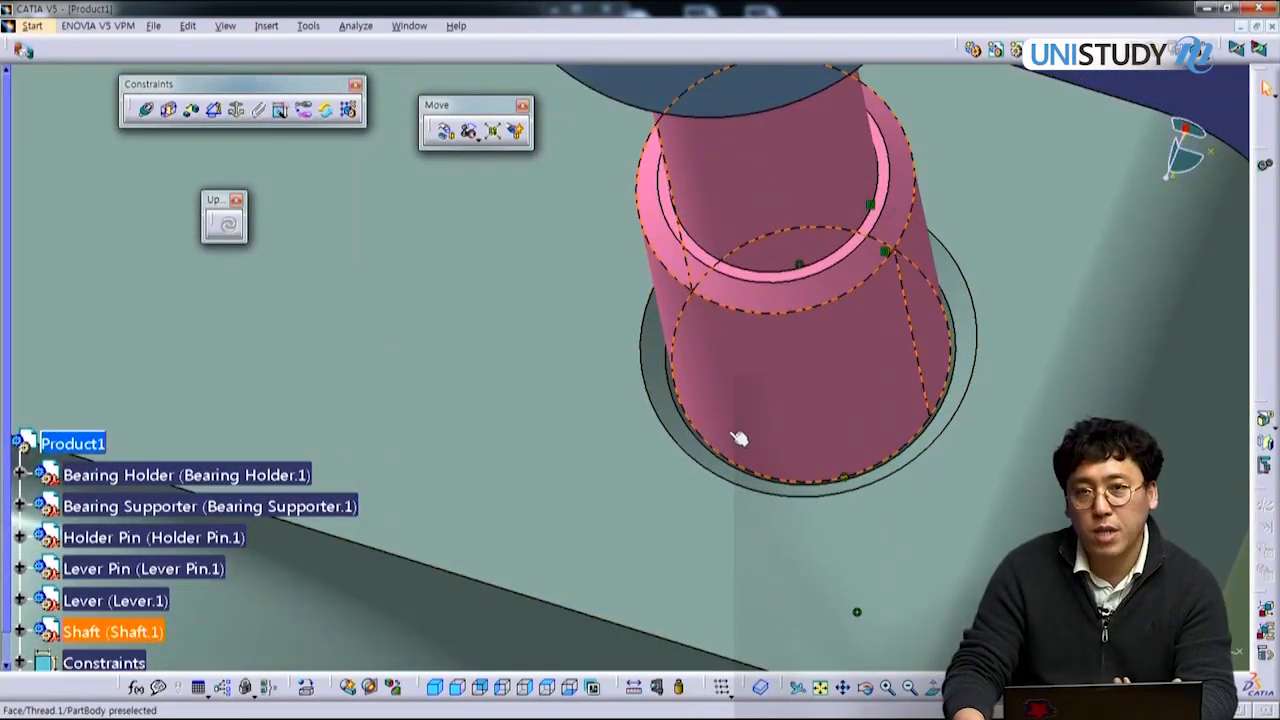
middle_drag(742, 466, 692, 486)
middle_drag(614, 494, 706, 511)
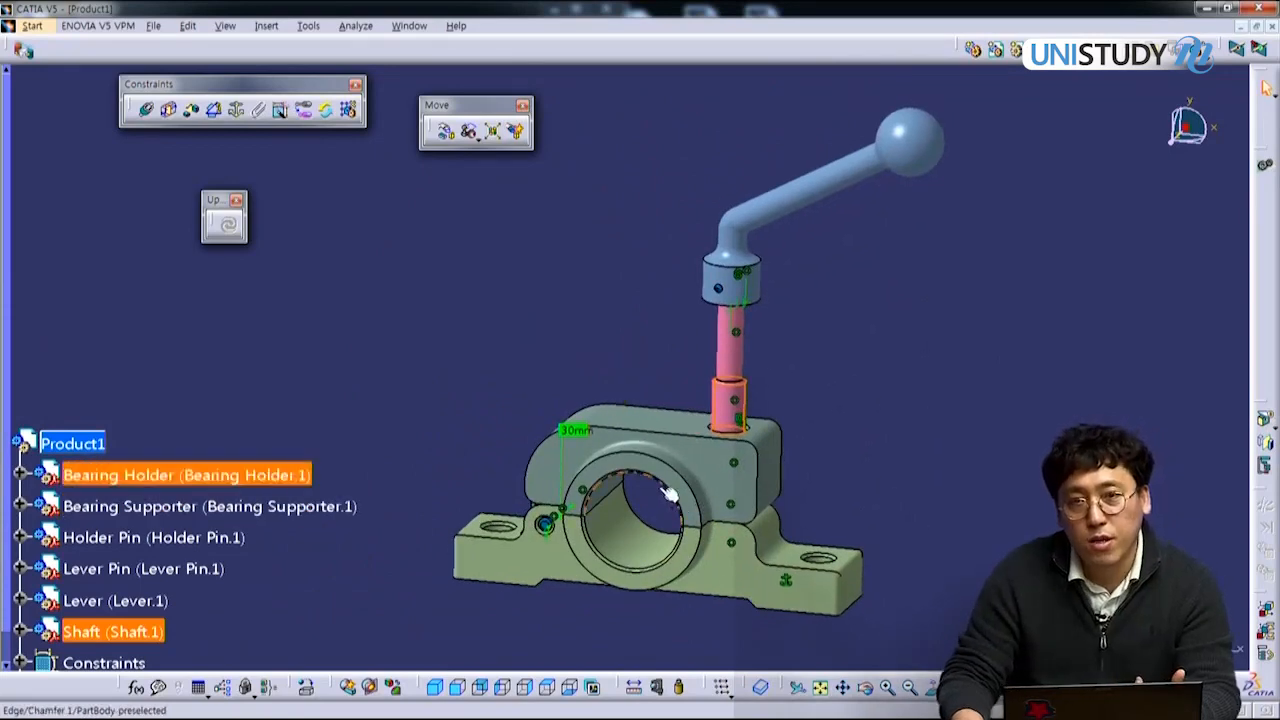
click(665, 493)
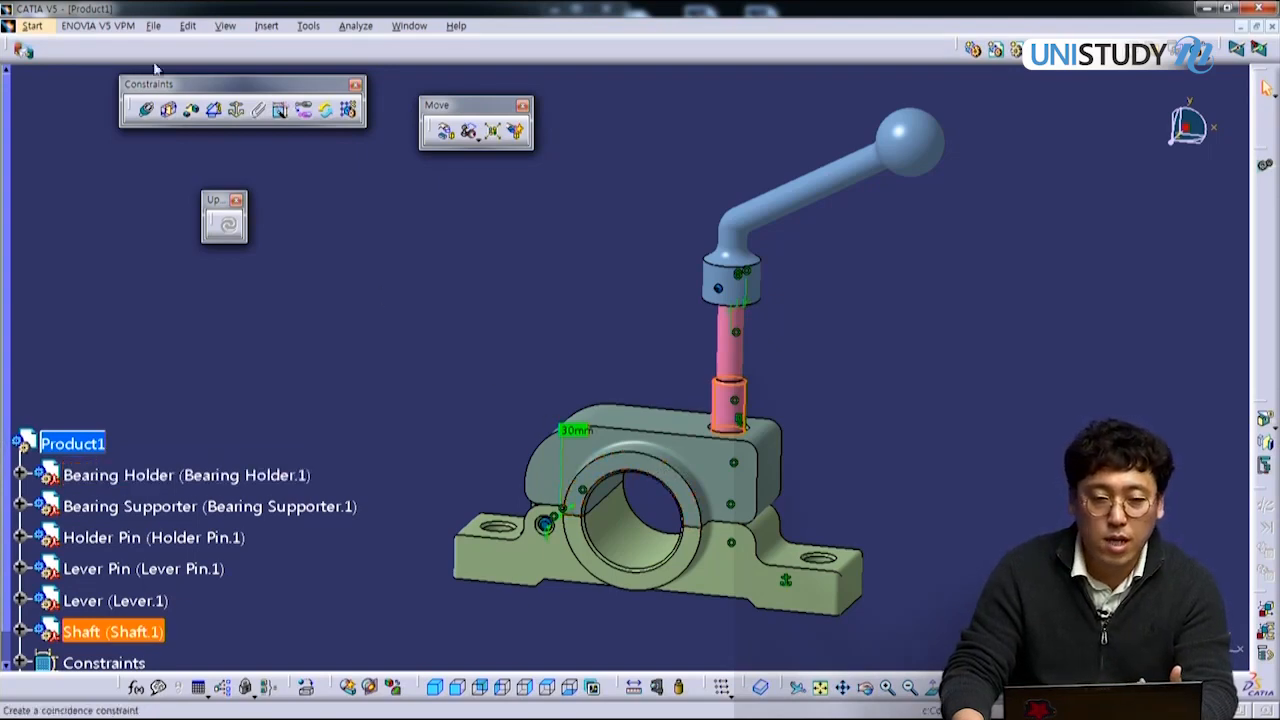
Step: Save the assembly as Product1.CATProduct in the assembly folder on the desktop
click(154, 27)
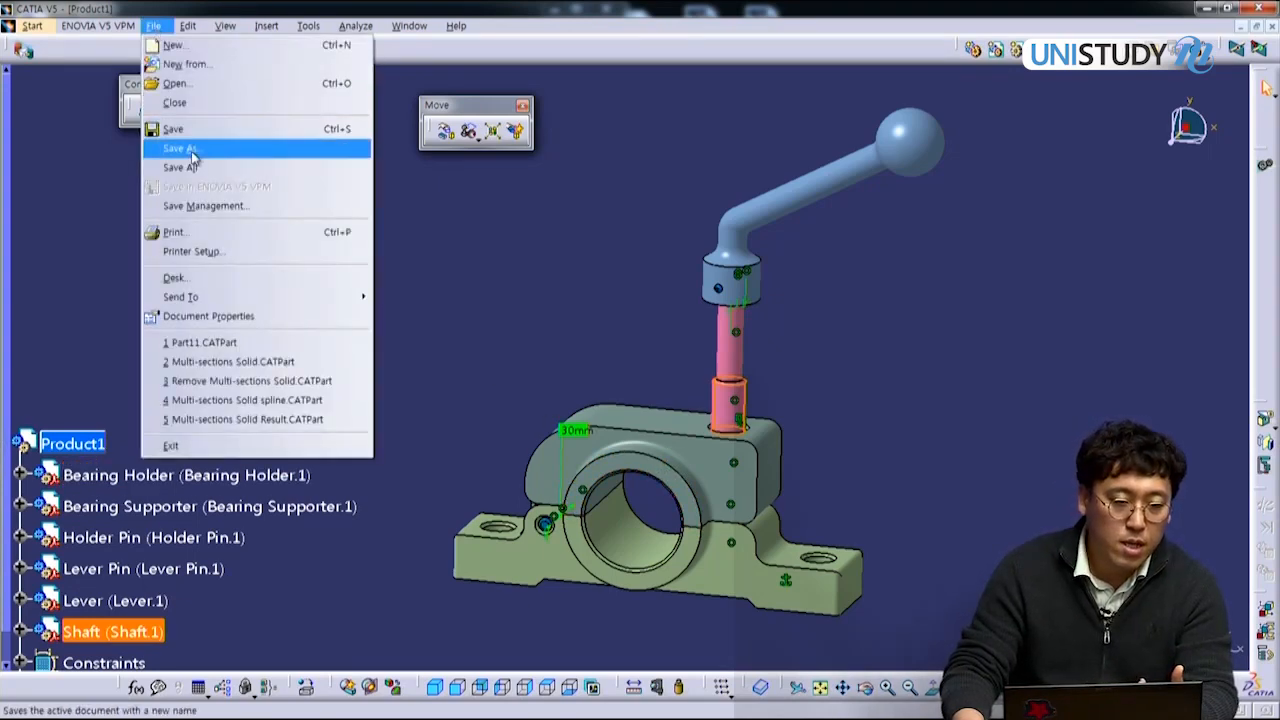
click(193, 152)
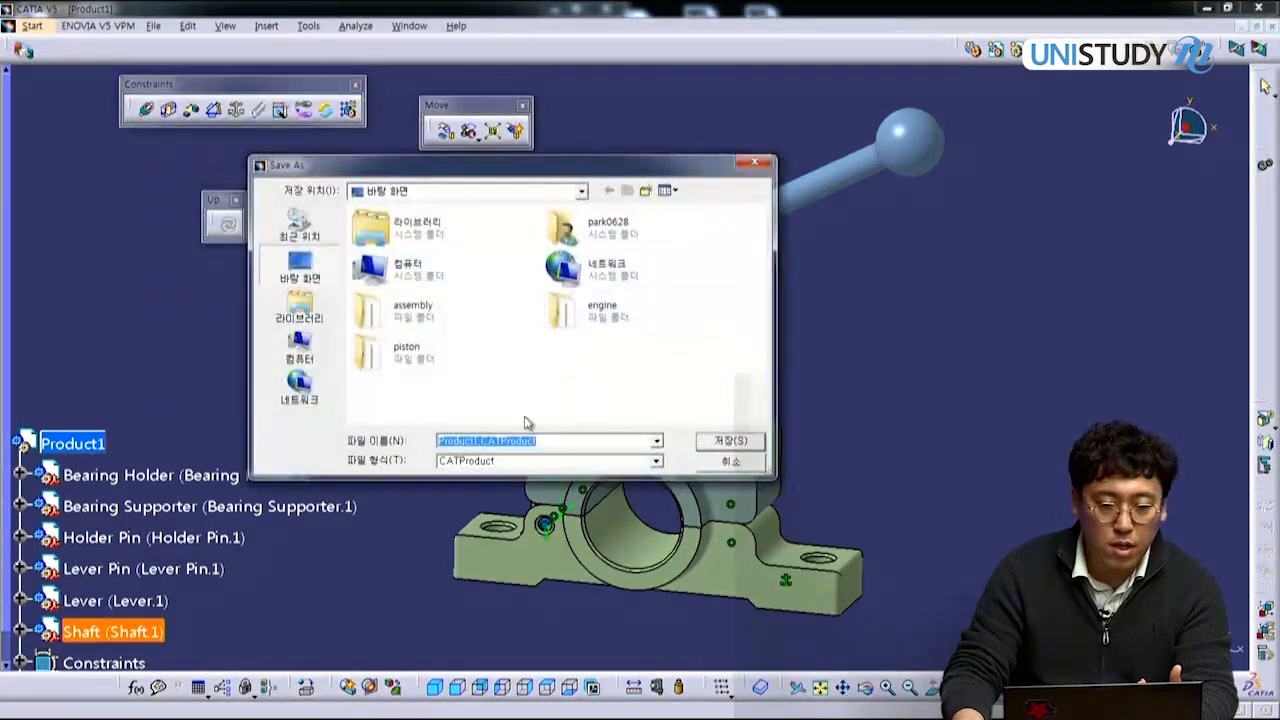
double_click(418, 312)
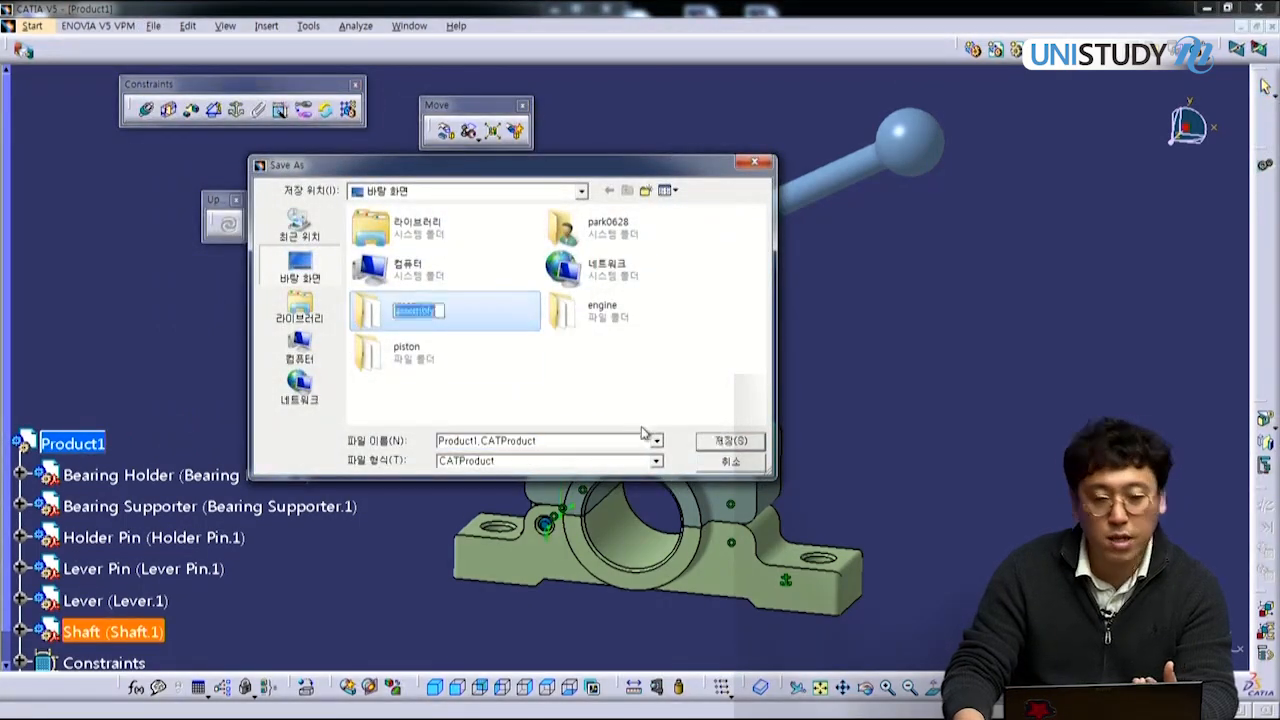
double_click(400, 315)
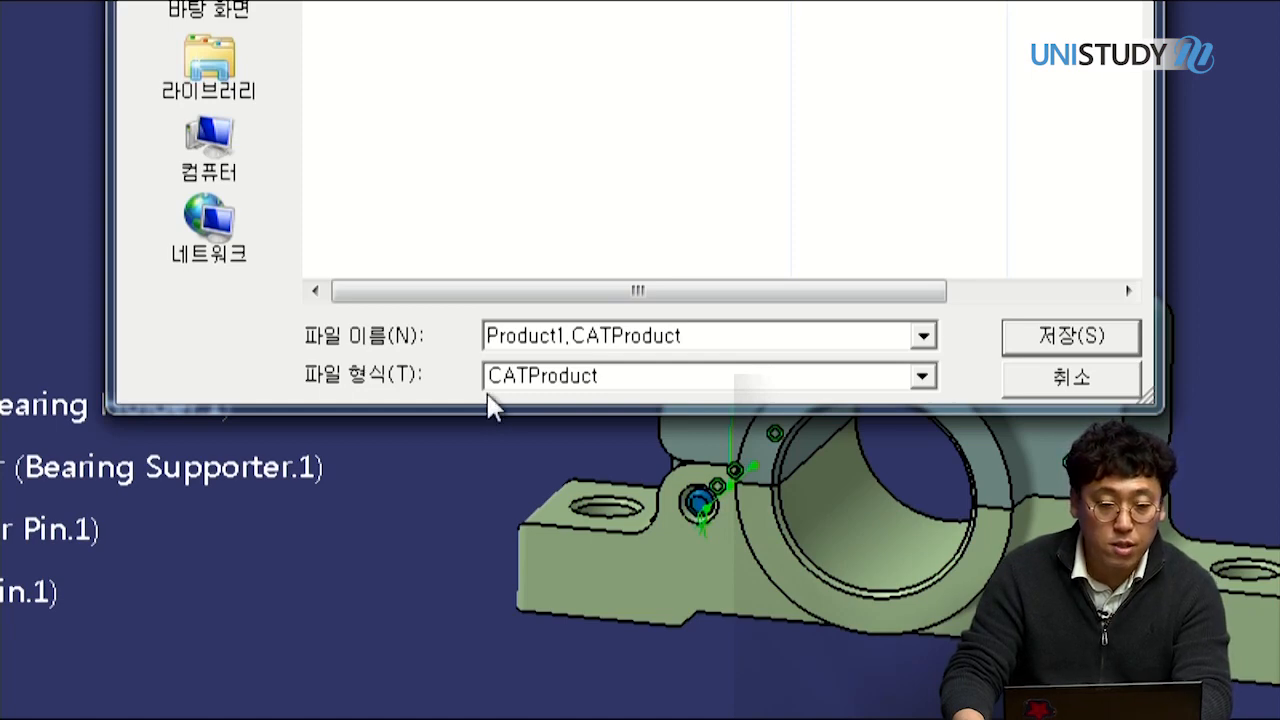
double_click(506, 338)
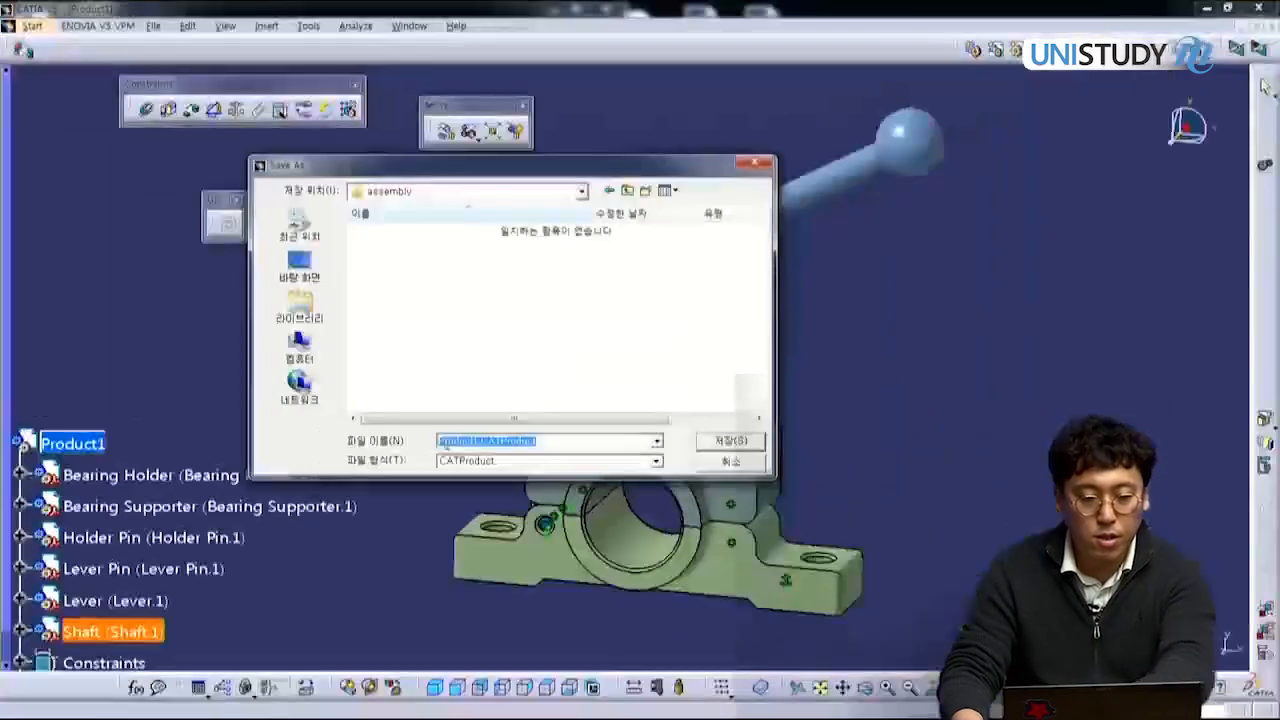
click(1067, 348)
Step: Undock the Product Structure Tools and Measure toolbars and group them with the floating Constraints, Move and Update toolbars
middle_drag(797, 471, 702, 512)
click(721, 480)
scroll(540, 511, down, 3)
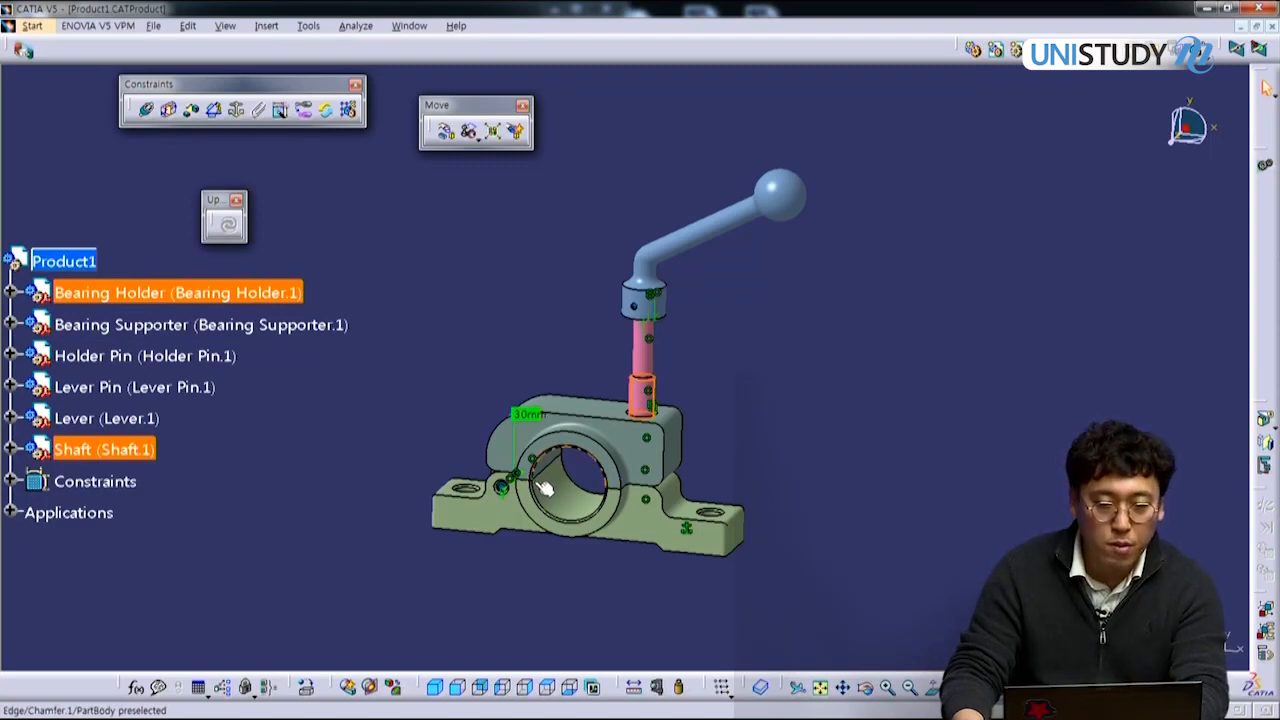
click(543, 486)
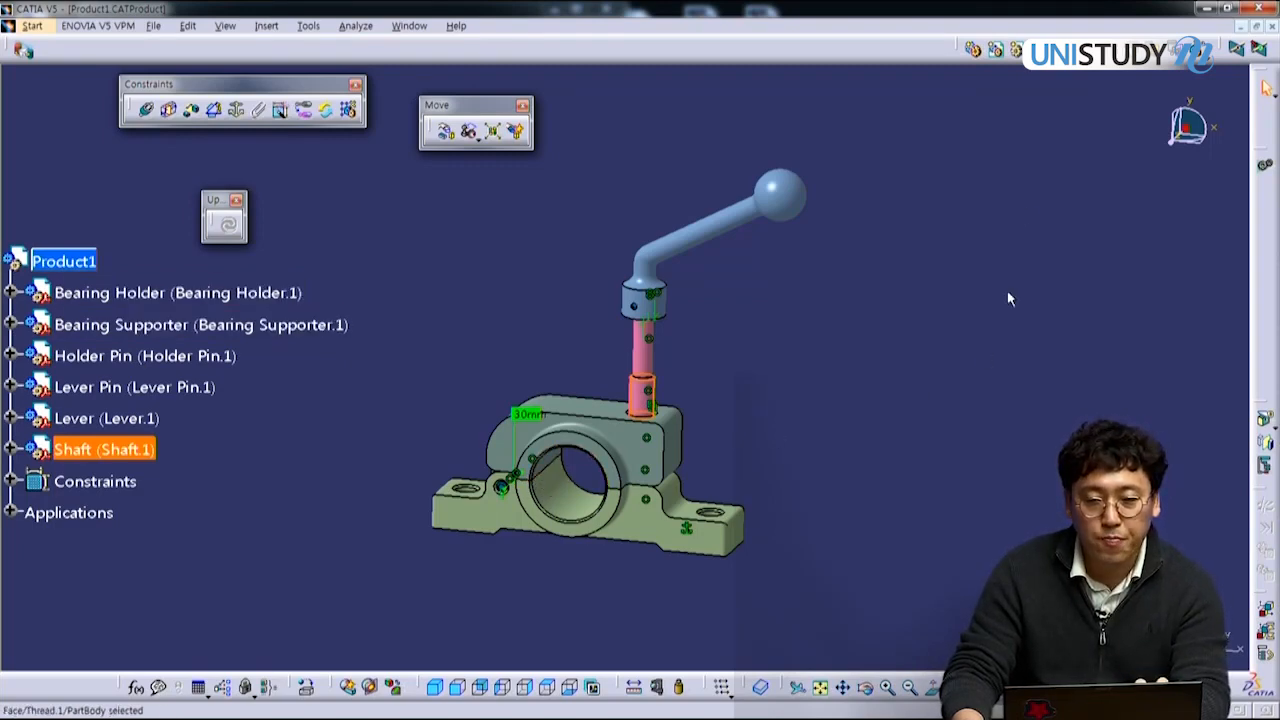
drag(765, 85, 553, 88)
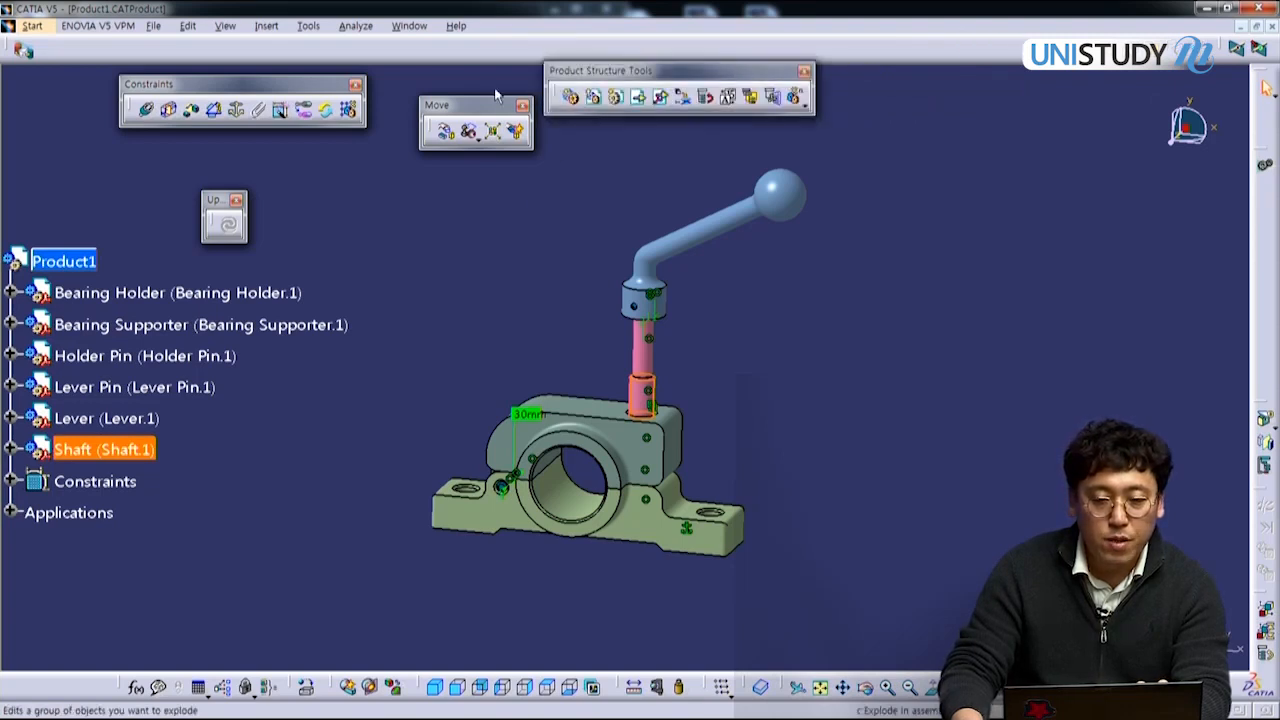
drag(601, 346, 601, 346)
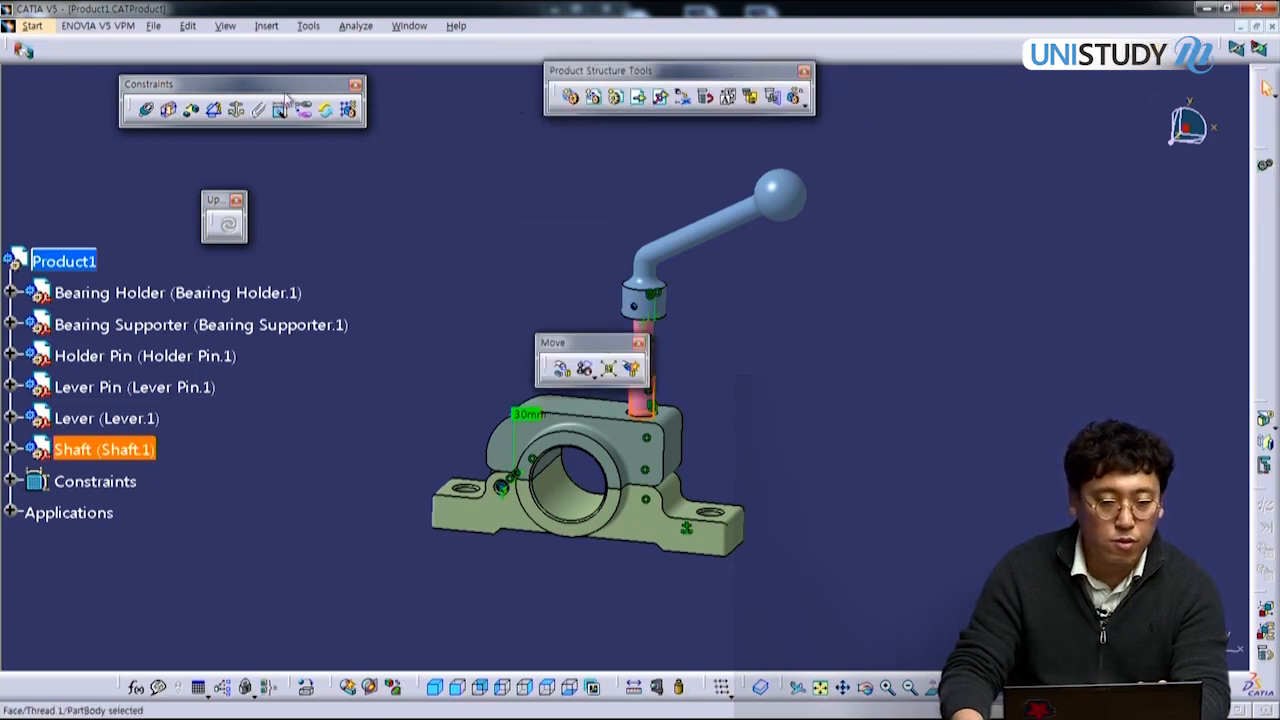
drag(233, 89, 650, 124)
drag(600, 352, 604, 193)
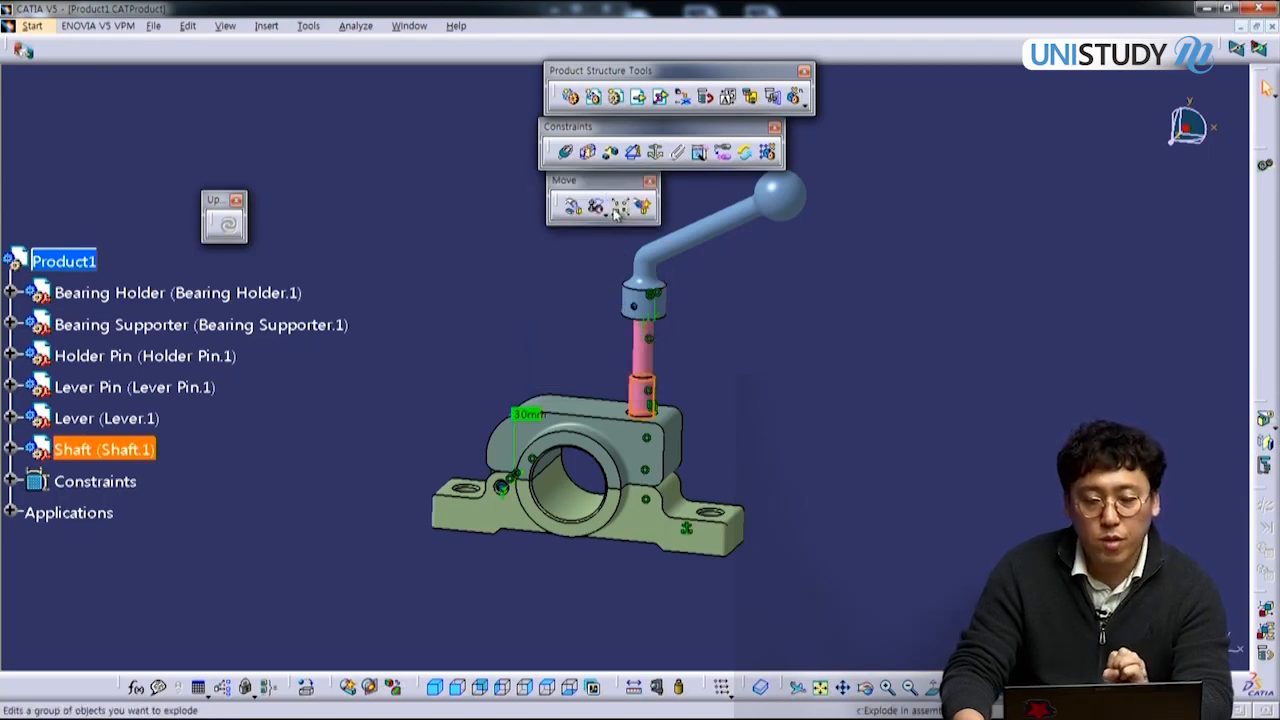
drag(220, 200, 702, 206)
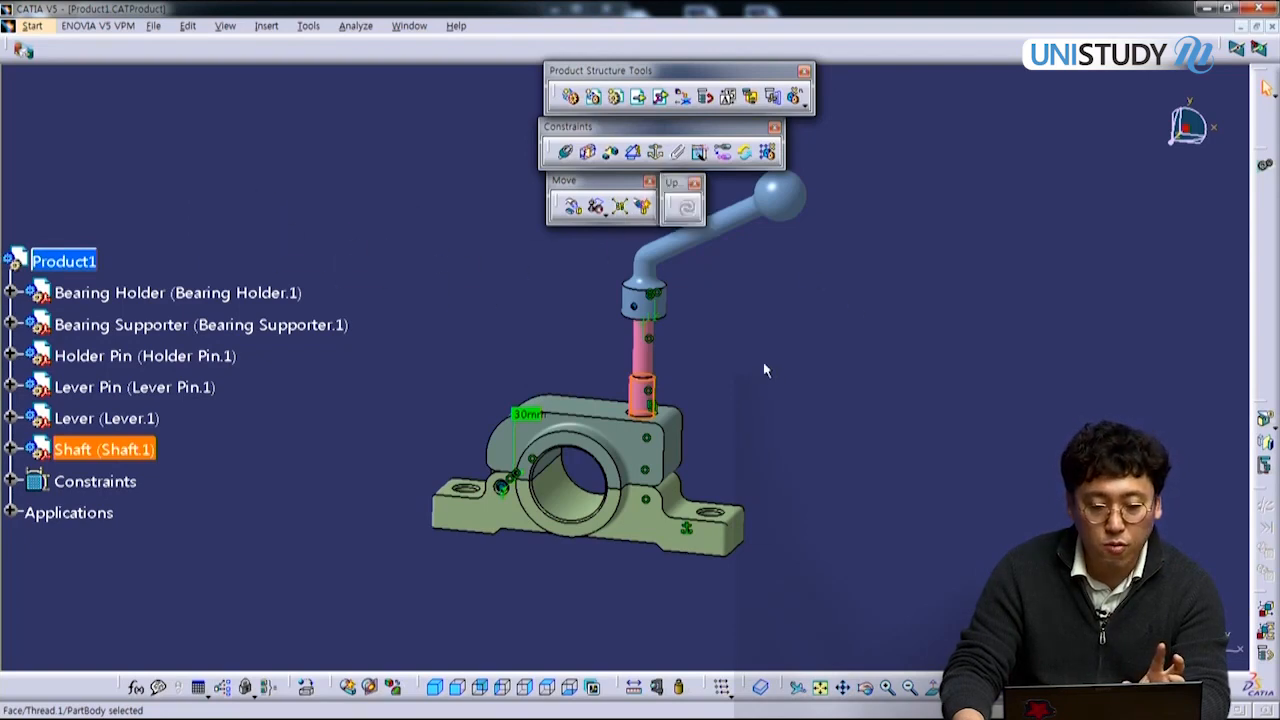
drag(618, 686, 553, 263)
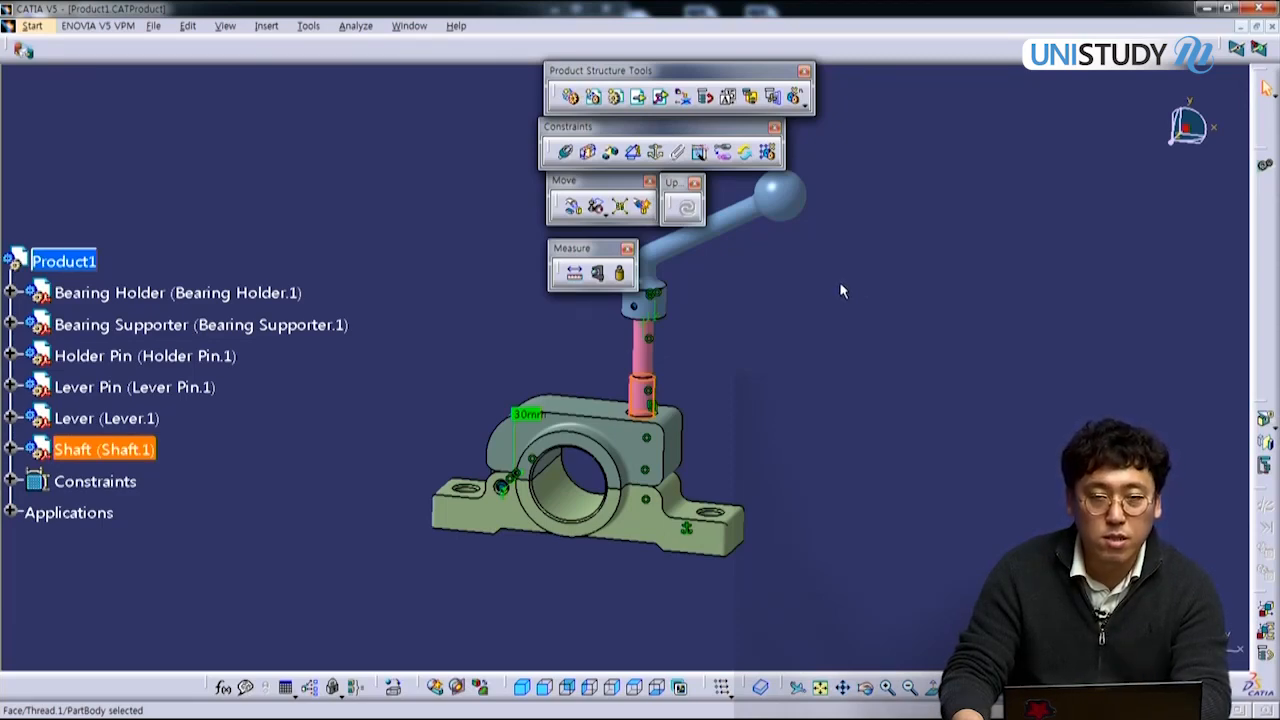
middle_drag(737, 373, 849, 372)
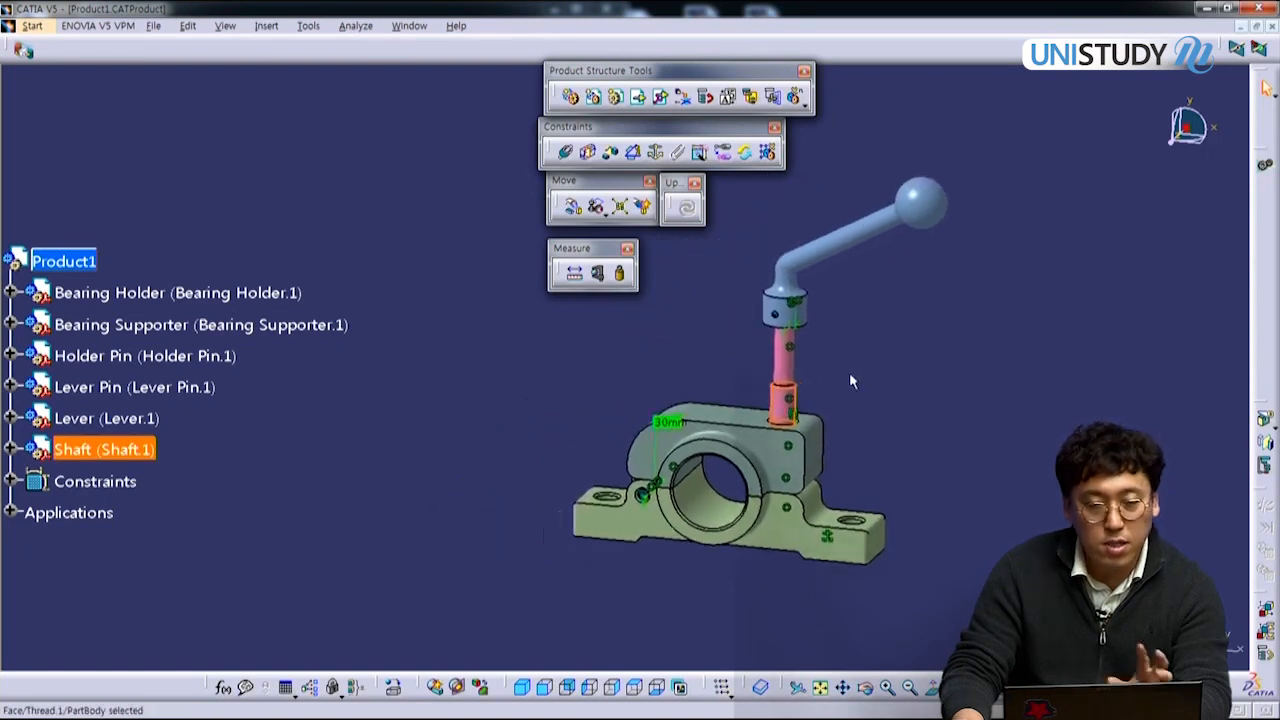